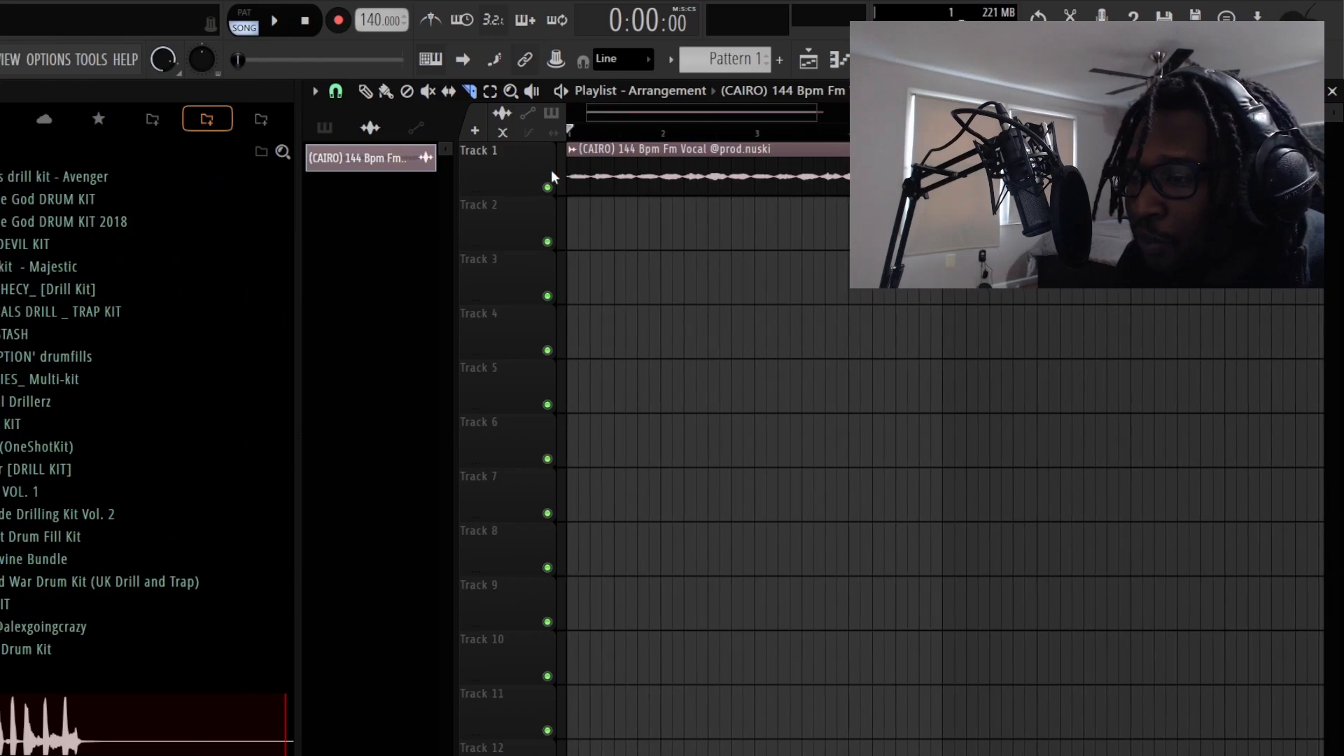
# Step: Start playback of the vocal loop and set the project tempo to 145 BPM
pyautogui.scroll(-5, 678, 133)
pyautogui.scroll(5, 664, 138)
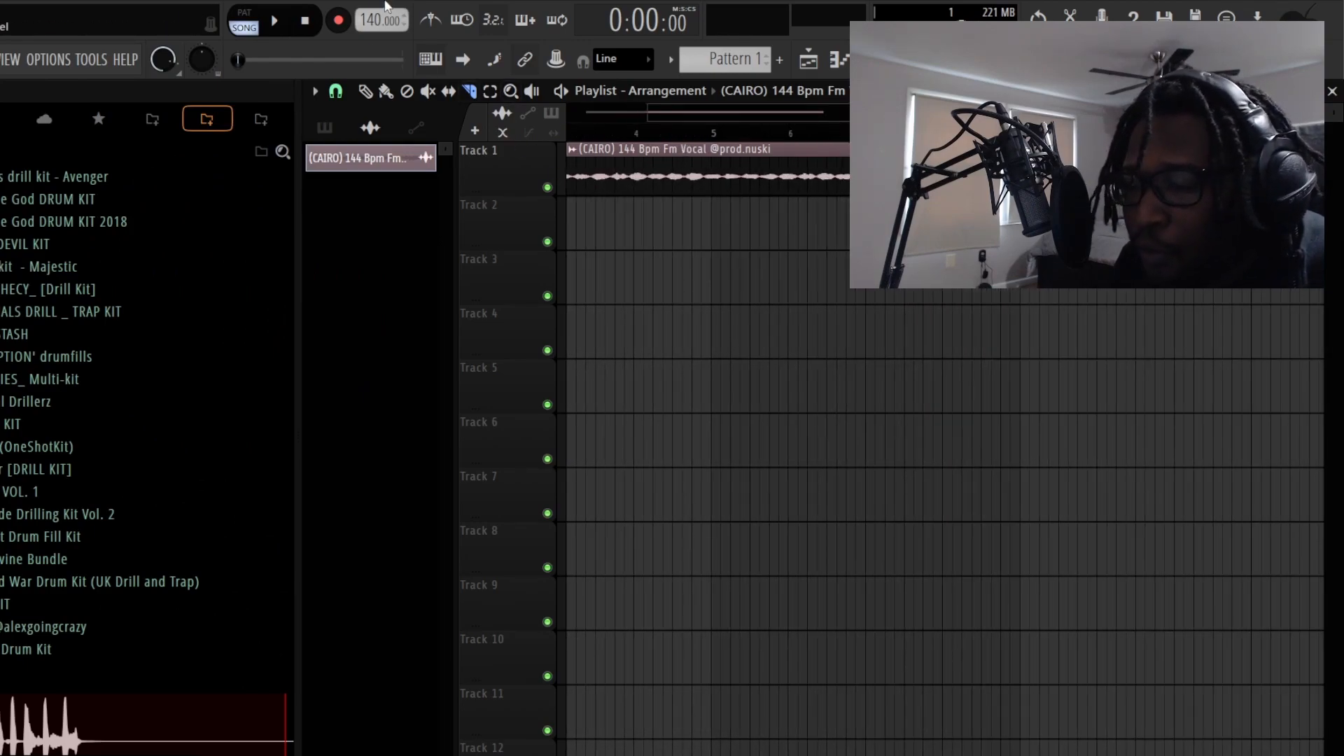
pyautogui.press('space')
pyautogui.moveTo(380, 20); pyautogui.dragTo(380, 11)
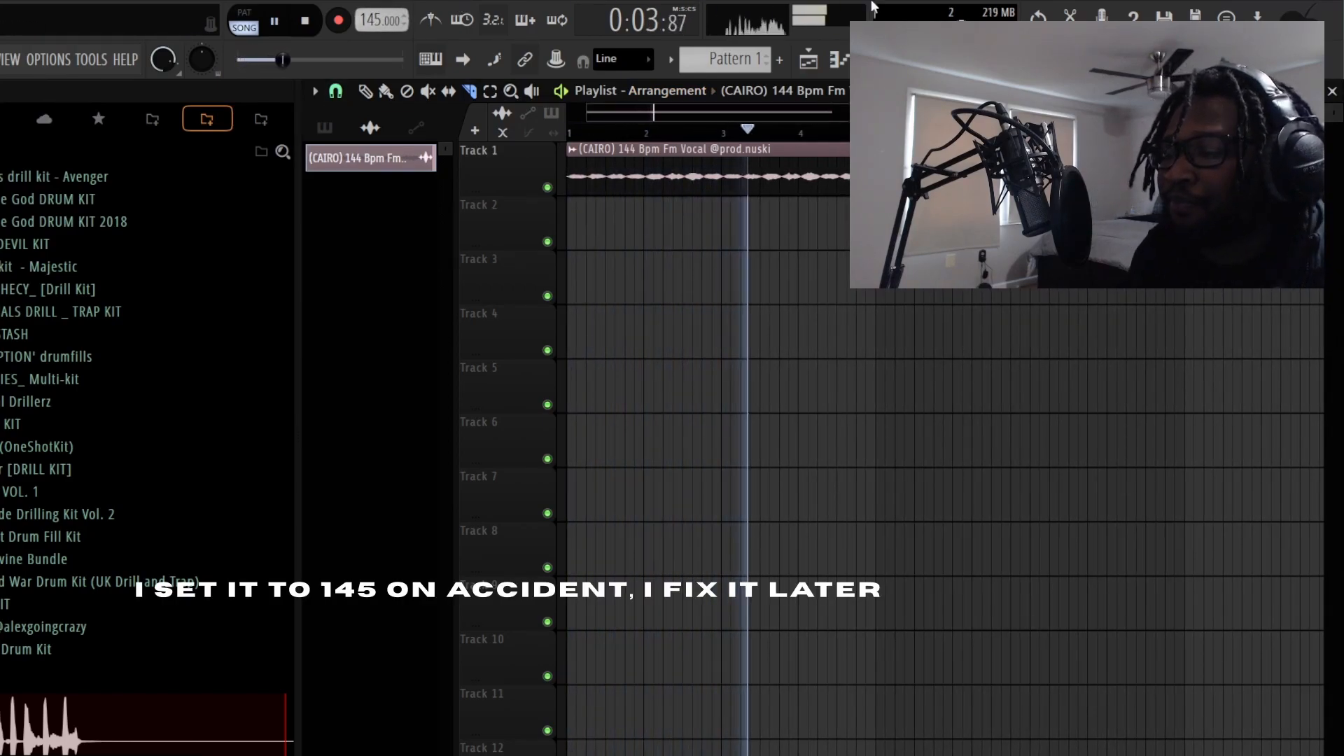
# Step: Listen to the vocal loop on Track 1 at the new tempo, and stop playback
pyautogui.scroll(-2, 738, 133)
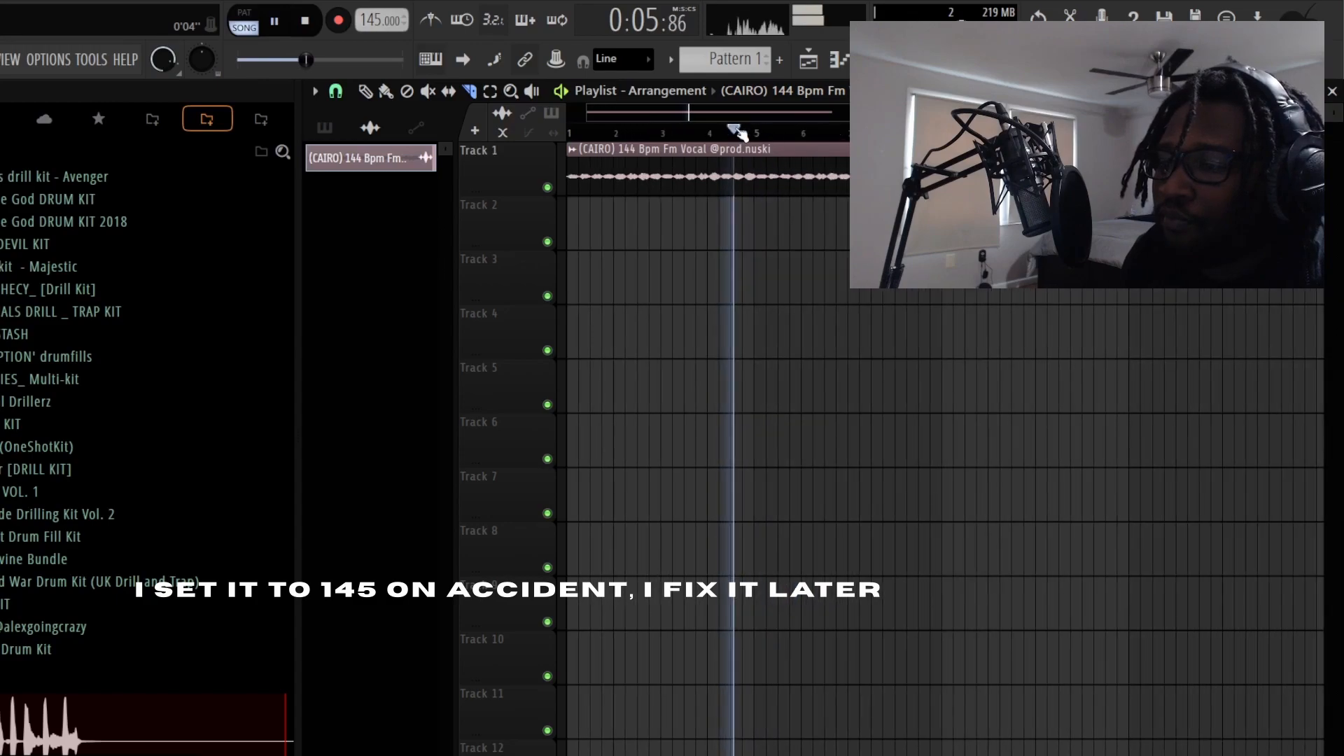
pyautogui.scroll(-1, 741, 133)
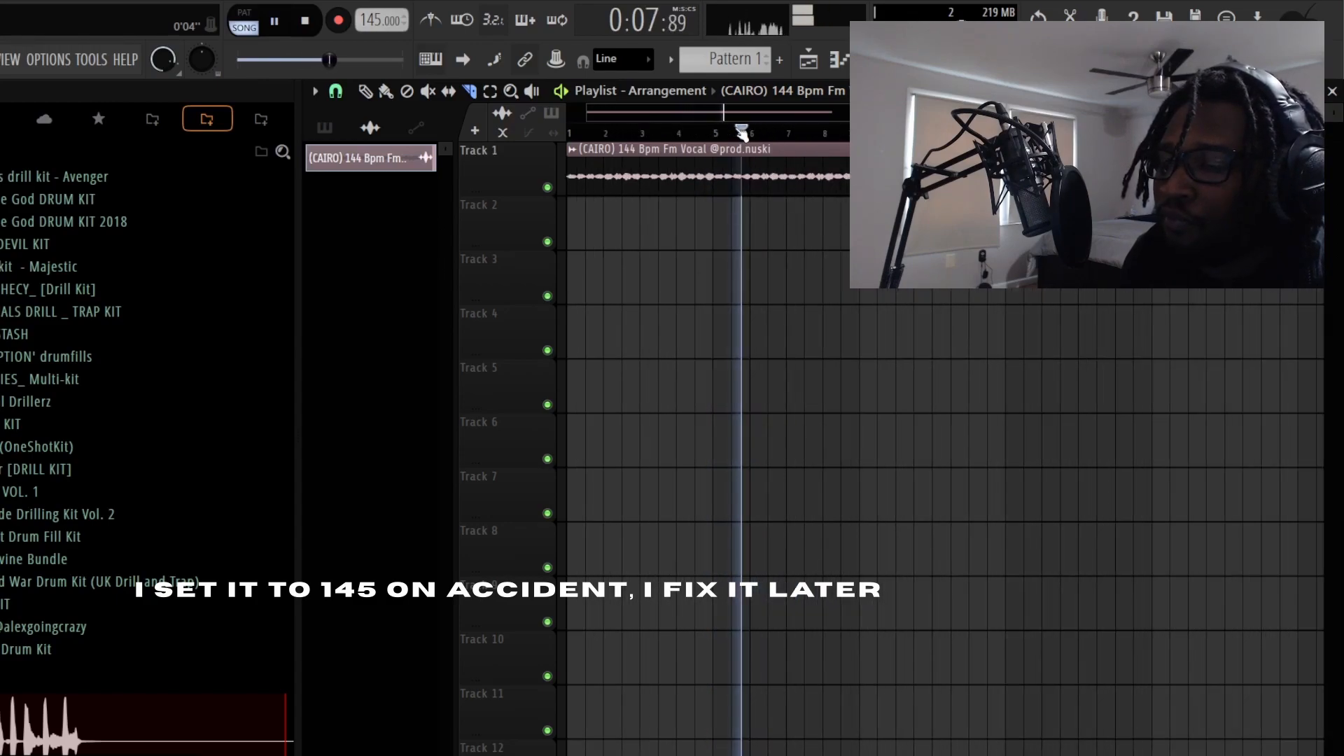
pyautogui.scroll(-1, 740, 133)
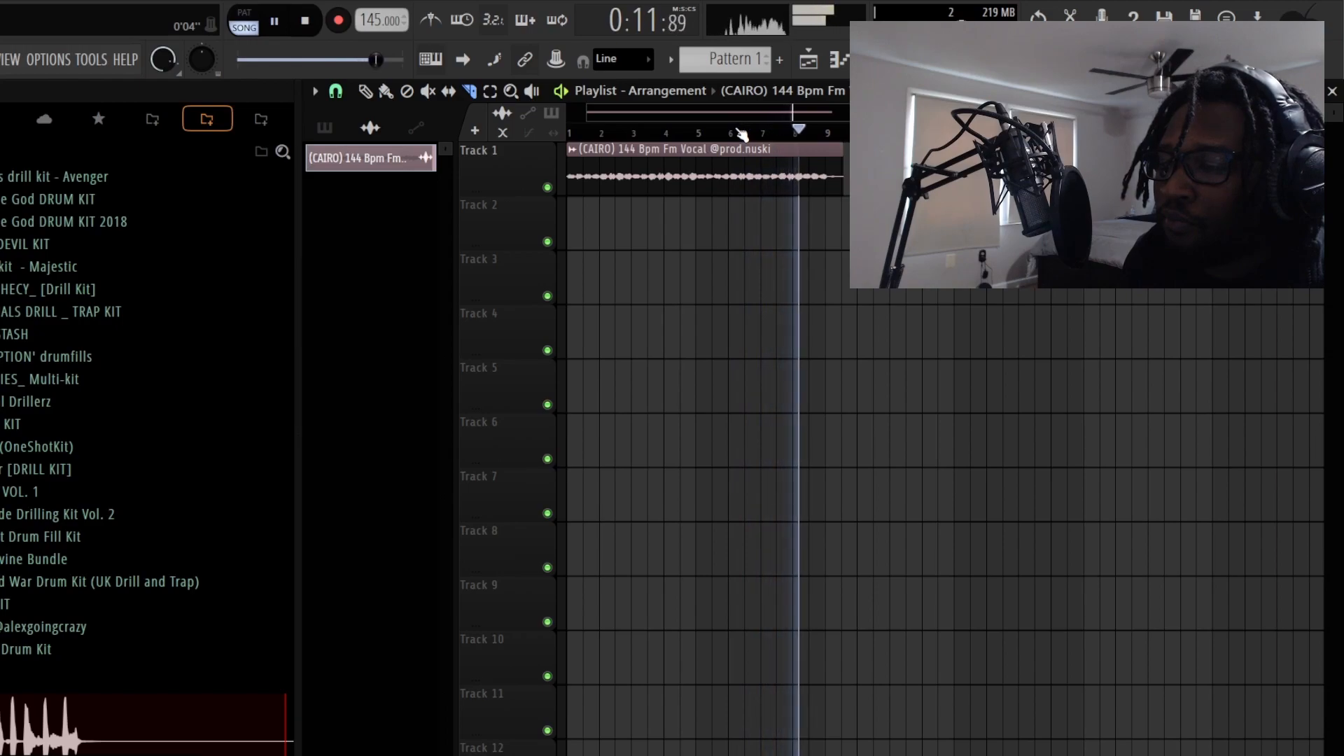
pyautogui.press('space')
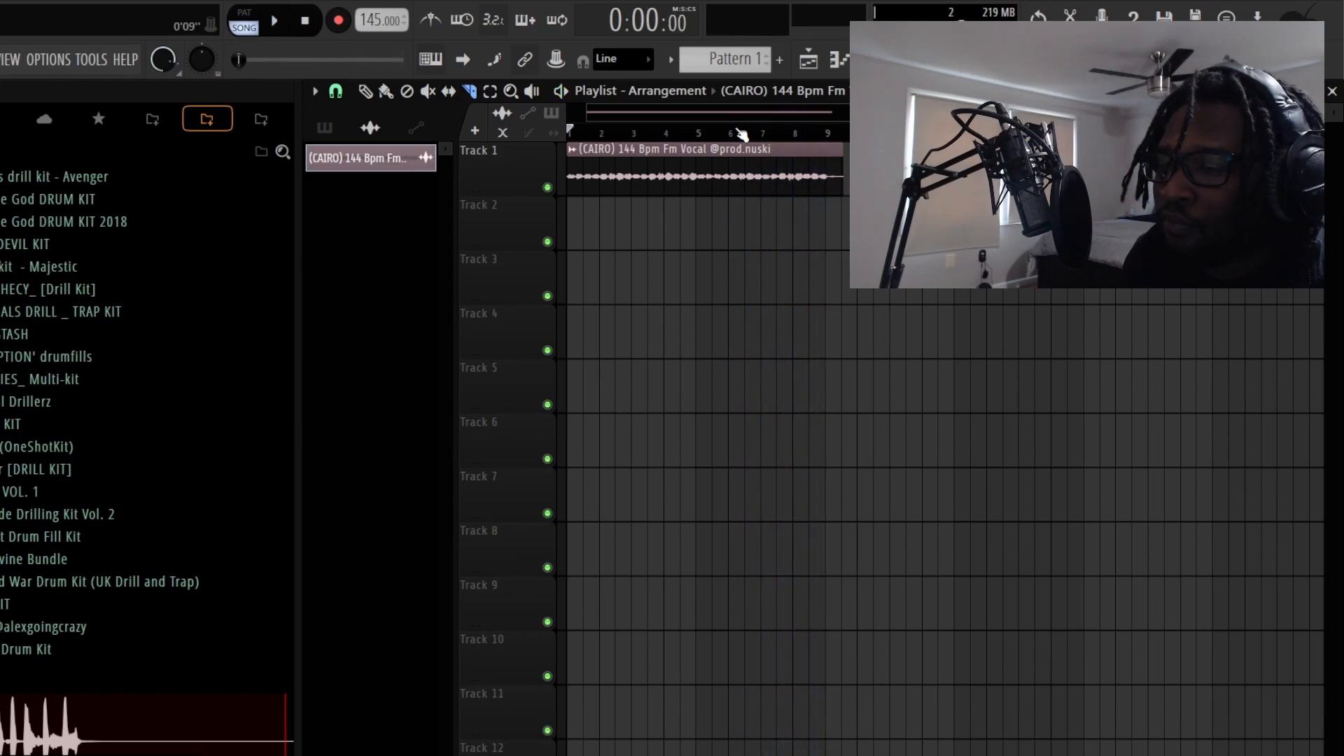
pyautogui.scroll(3, 735, 130)
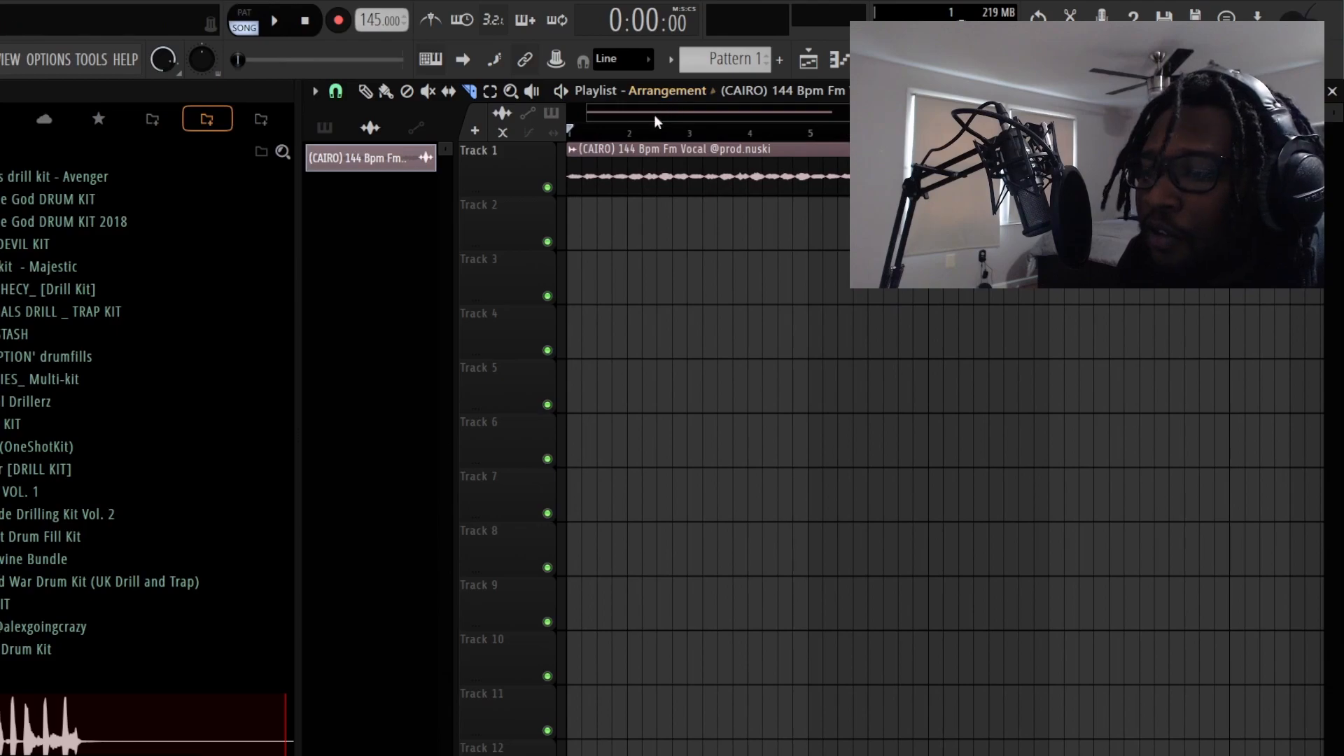
pyautogui.scroll(2, 664, 119)
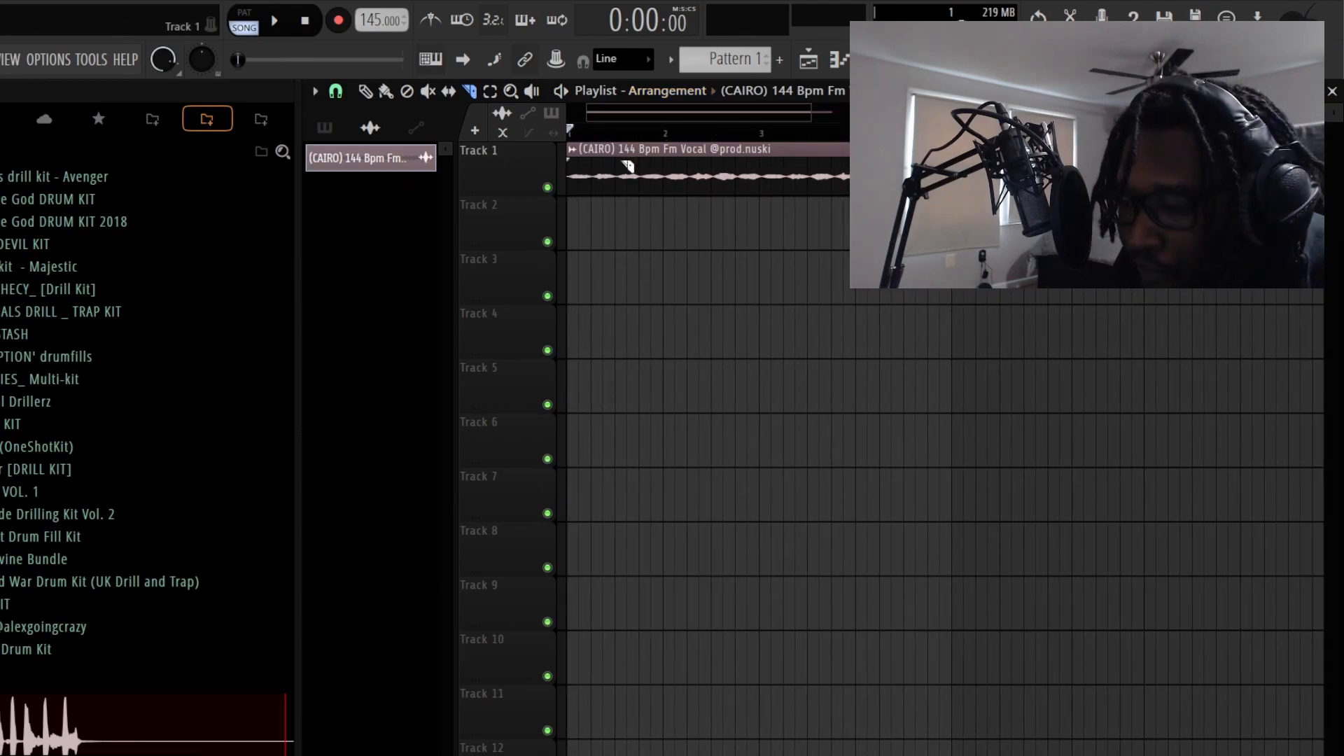
pyautogui.scroll(2, 632, 114)
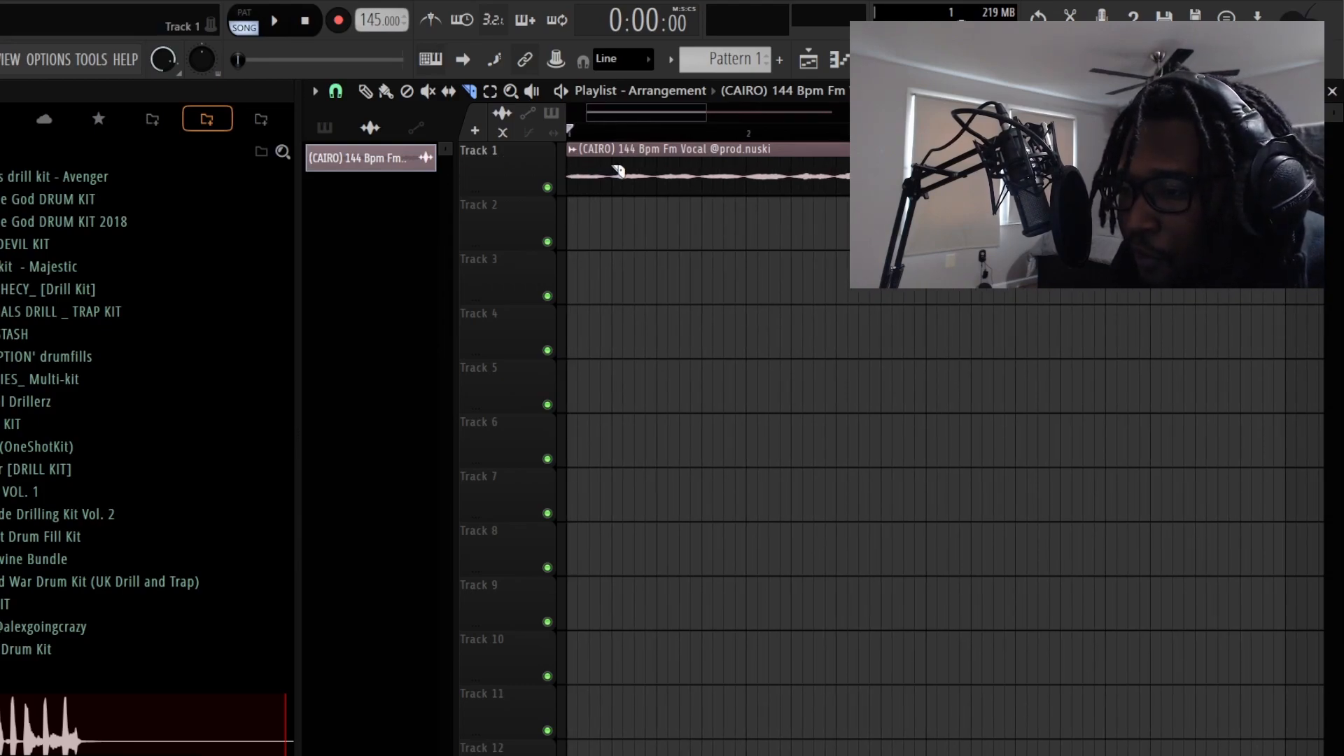
pyautogui.scroll(-2, 636, 135)
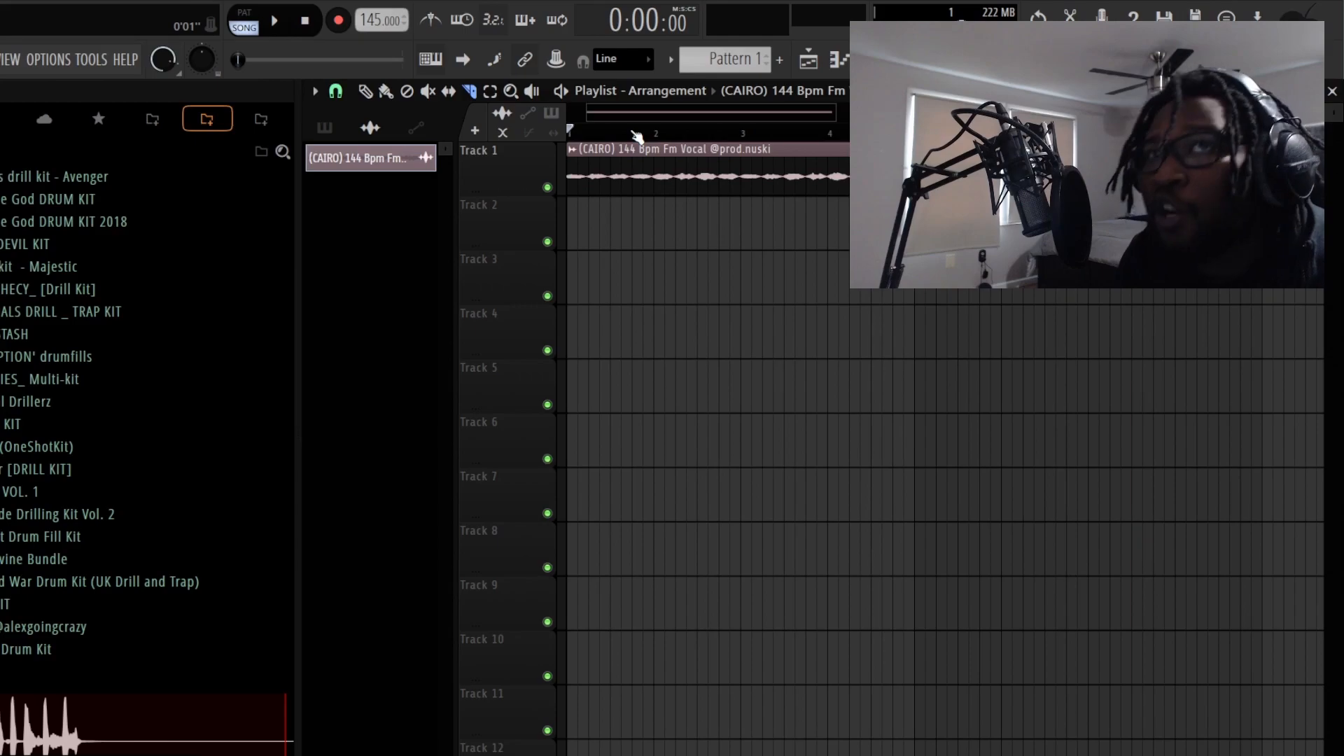
pyautogui.scroll(-1, 635, 135)
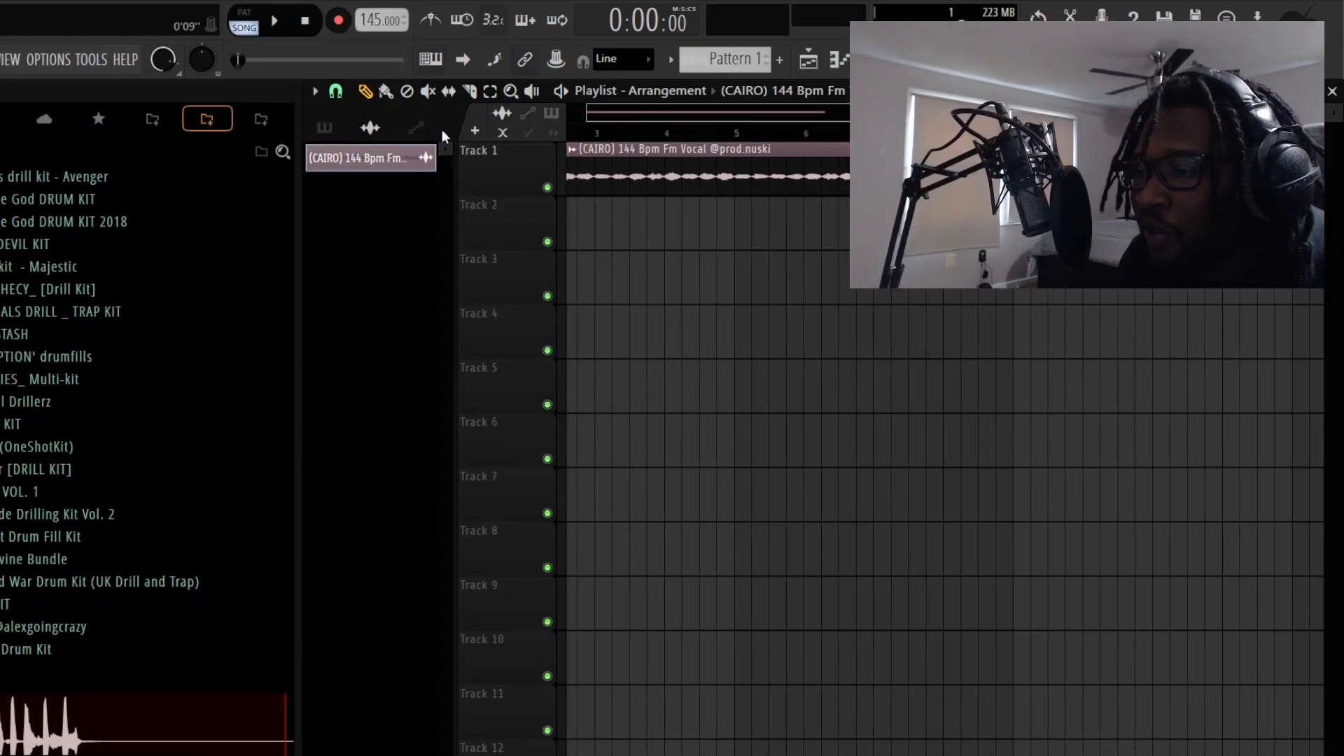
# Step: Place a Pattern 1 clip on Track 2 and extend it to the vocal clip's full length while the song plays
pyautogui.press('space')
pyautogui.scroll(-2, 638, 140)
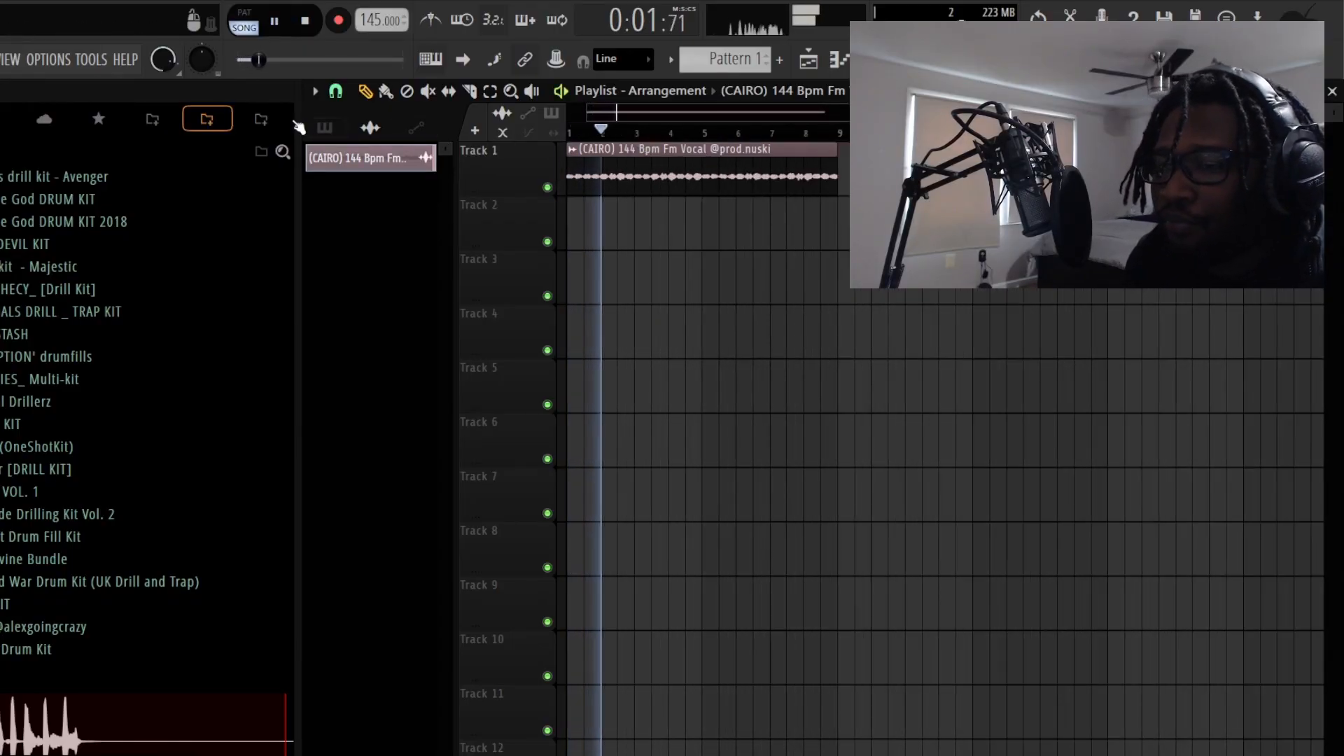
pyautogui.click(324, 127)
pyautogui.click(360, 170)
pyautogui.moveTo(603, 228); pyautogui.dragTo(837, 210)
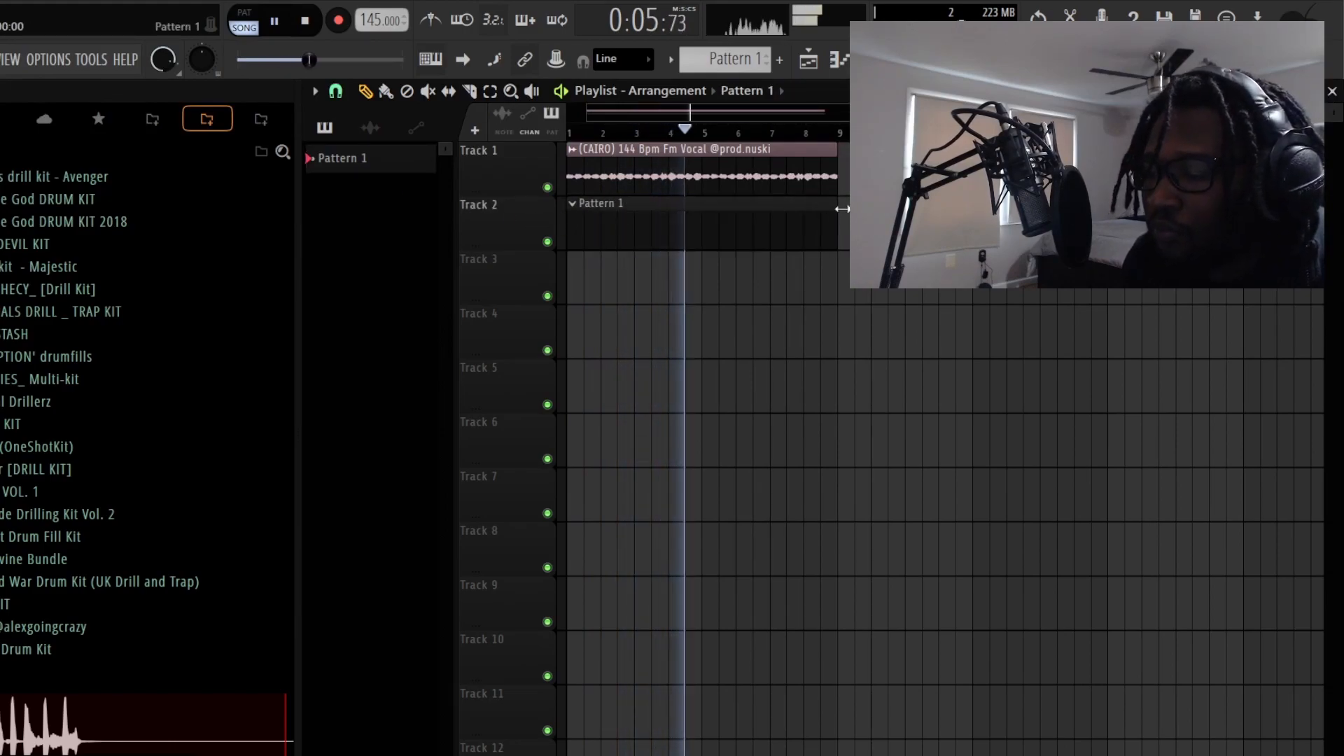
# Step: Stop playback, add the AGC Custom Spinz sample as a channel routed to mixer track 15, and open its piano roll
pyautogui.press('F6')
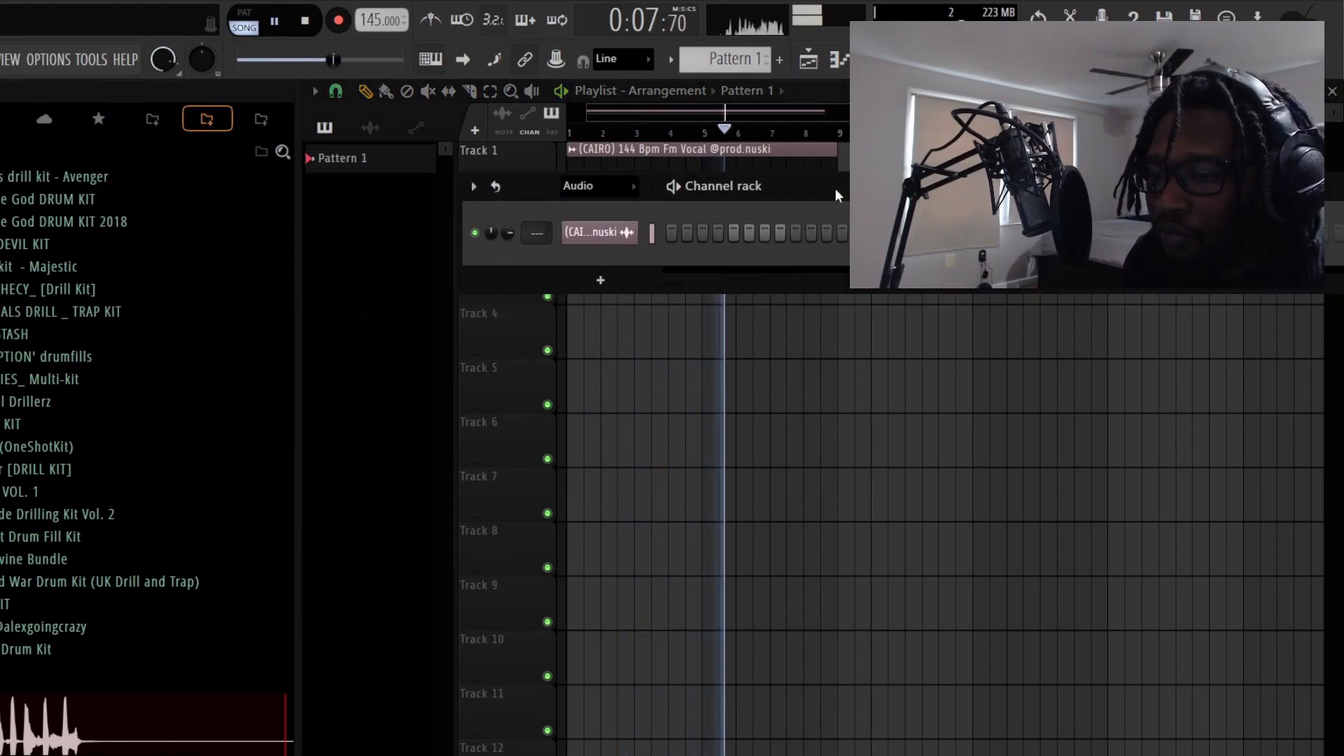
pyautogui.press('space')
pyautogui.click(188, 120)
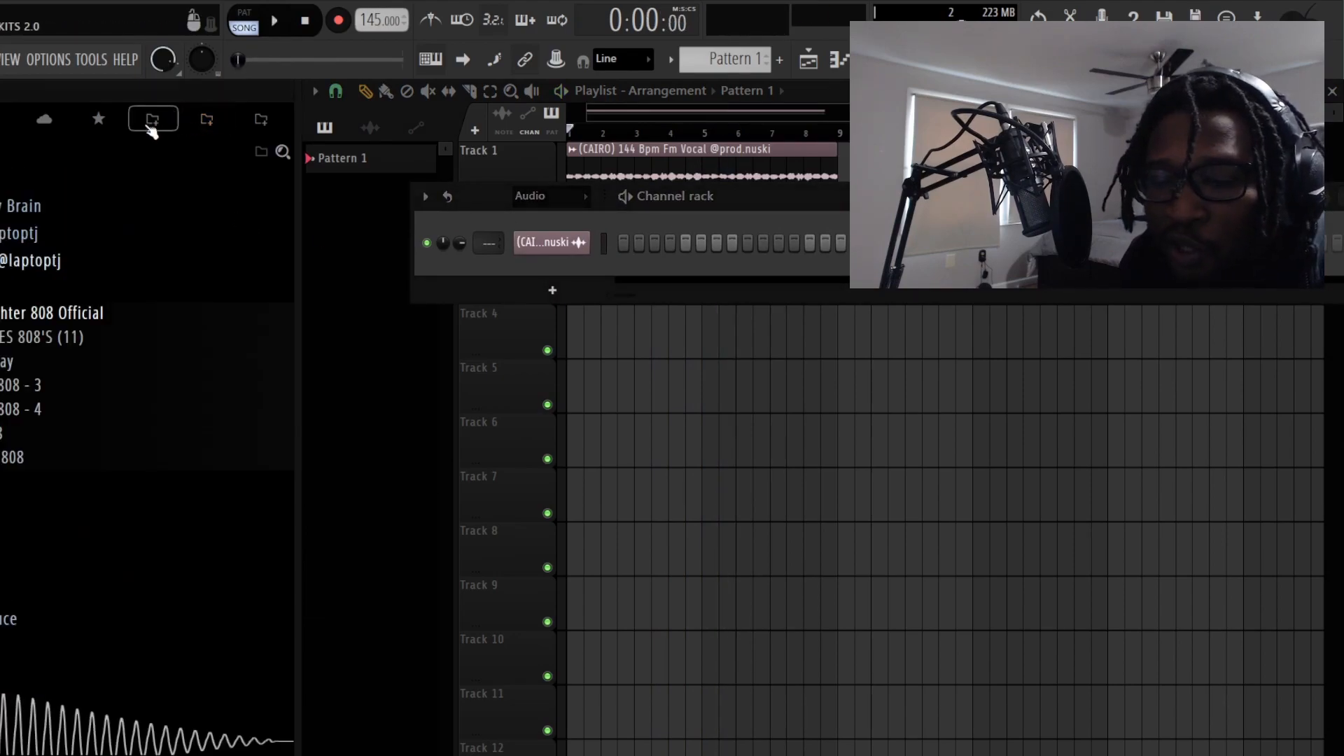
pyautogui.click(206, 123)
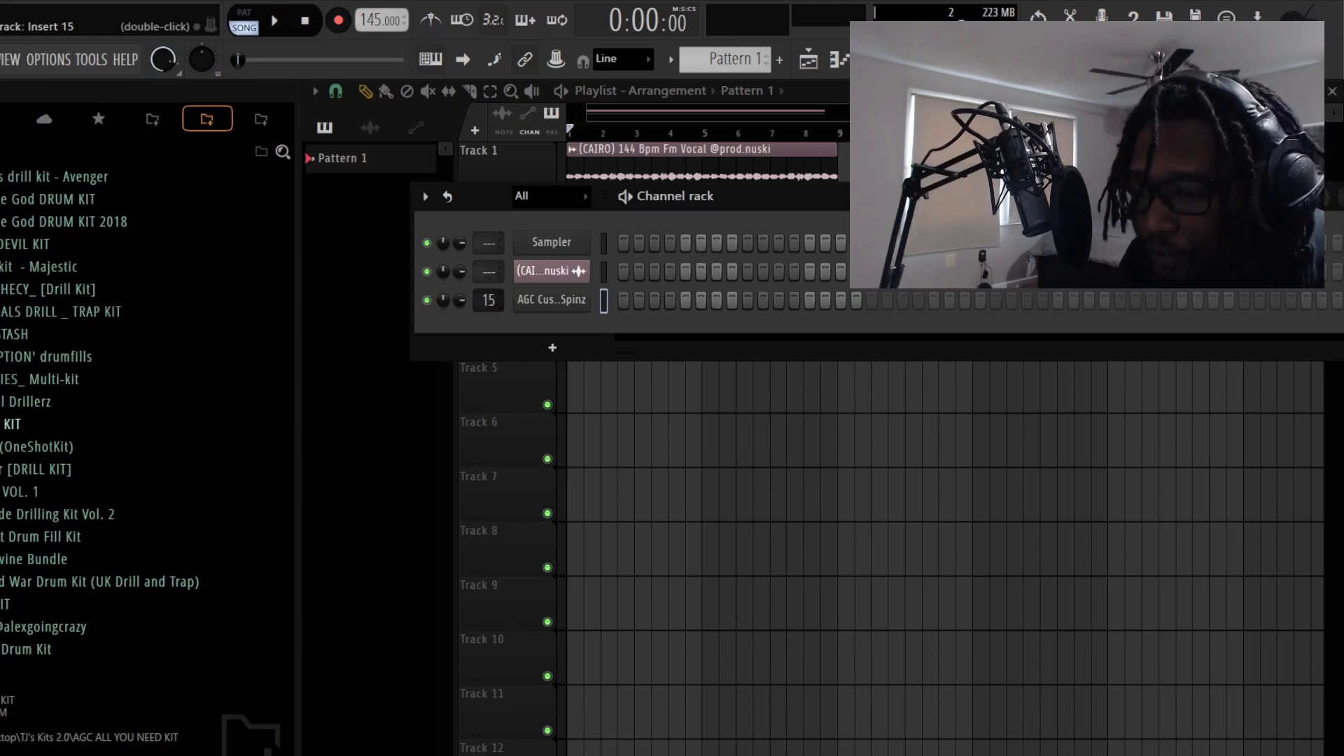
pyautogui.rightClick(588, 291)
pyautogui.click(639, 293)
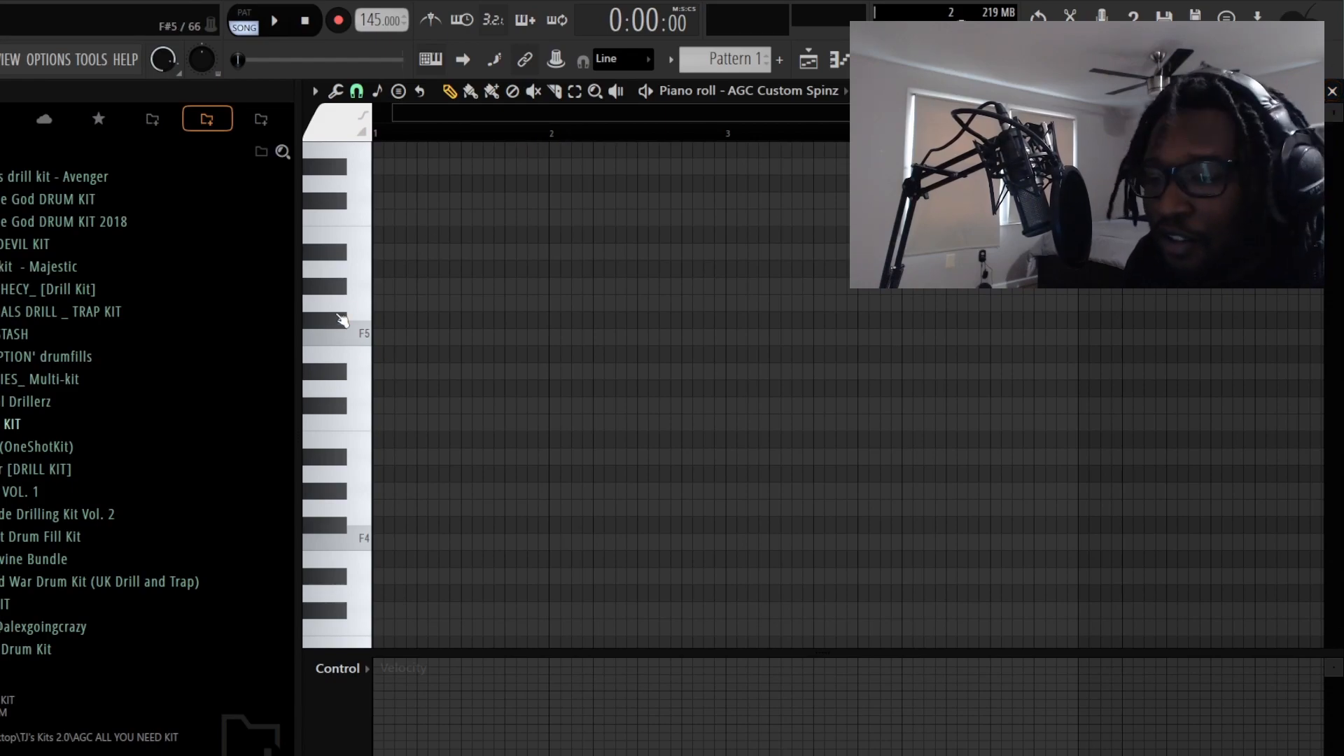
# Step: Set the vocal clip's time-stretching mode to Stretch and route its channel to mixer track 1
pyautogui.click(1333, 94)
pyautogui.click(833, 435)
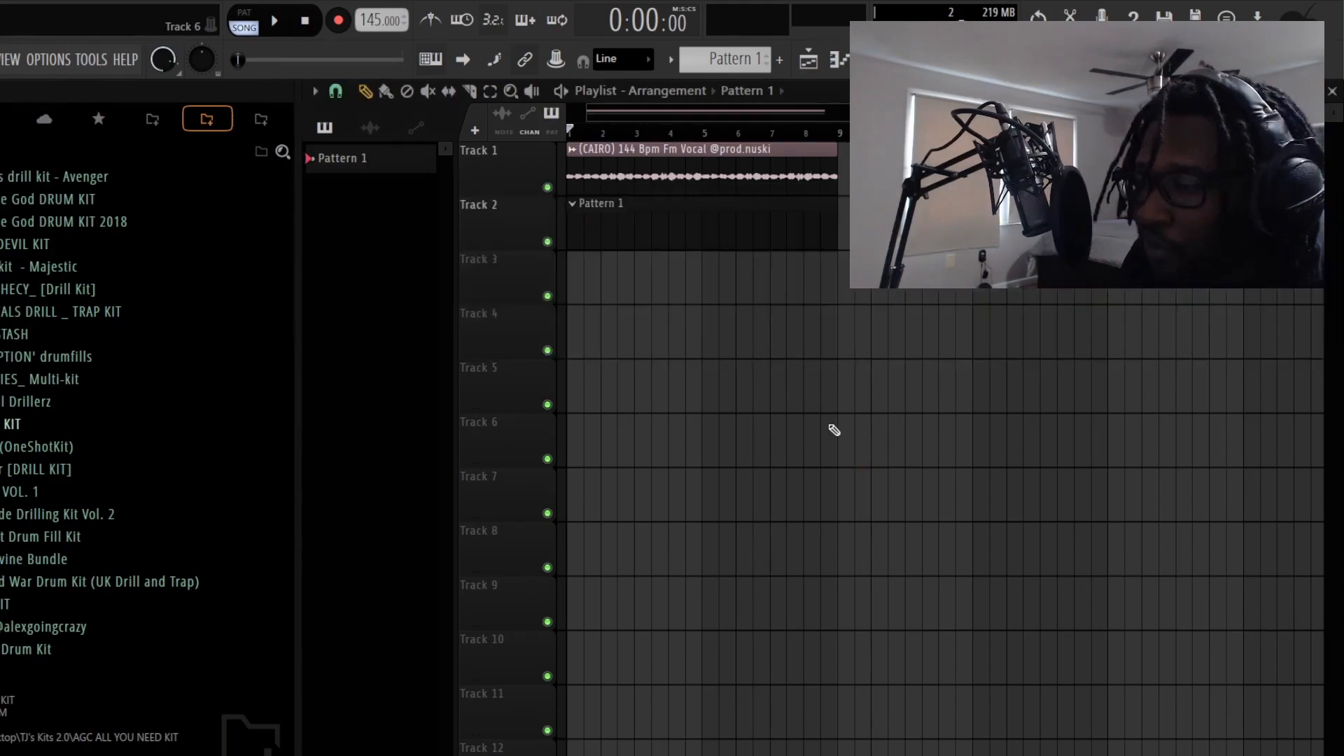
pyautogui.keyDown('ctrl'); pyautogui.scroll(3, 756, 158); pyautogui.keyUp('ctrl')
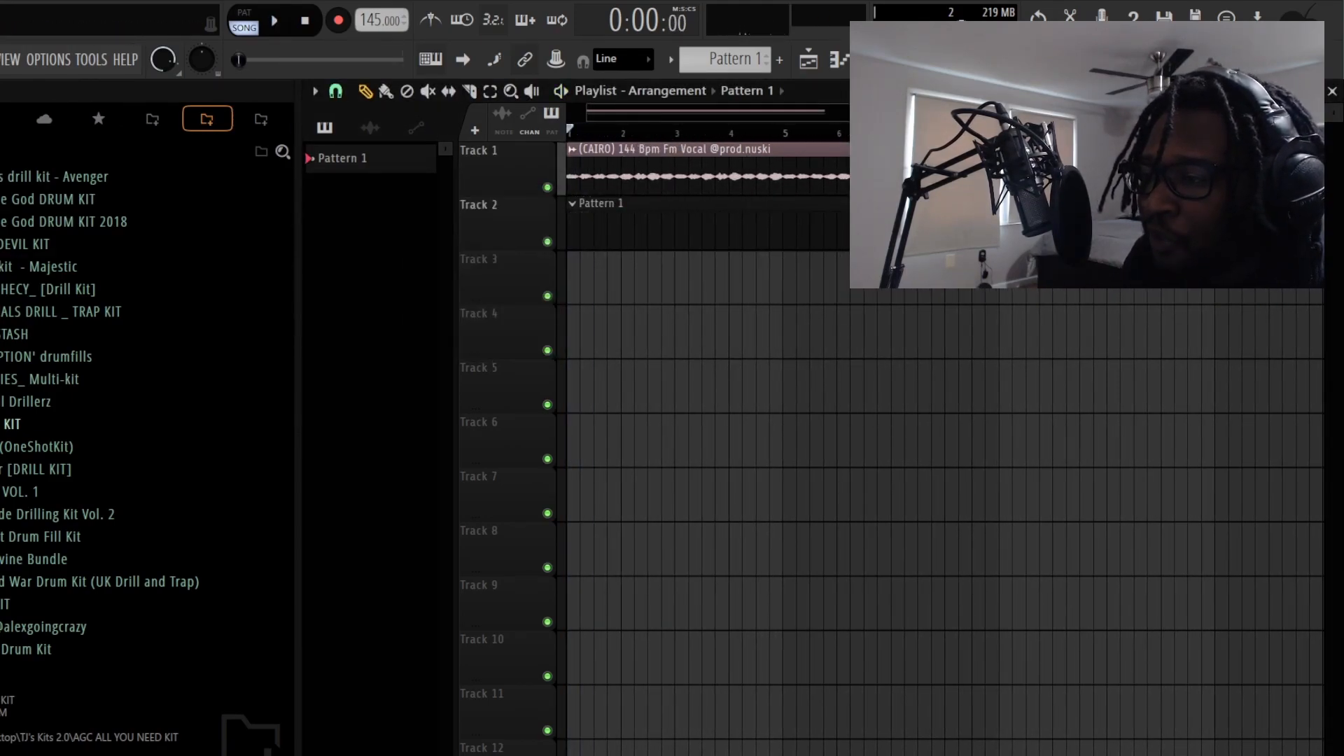
pyautogui.doubleClick(653, 156)
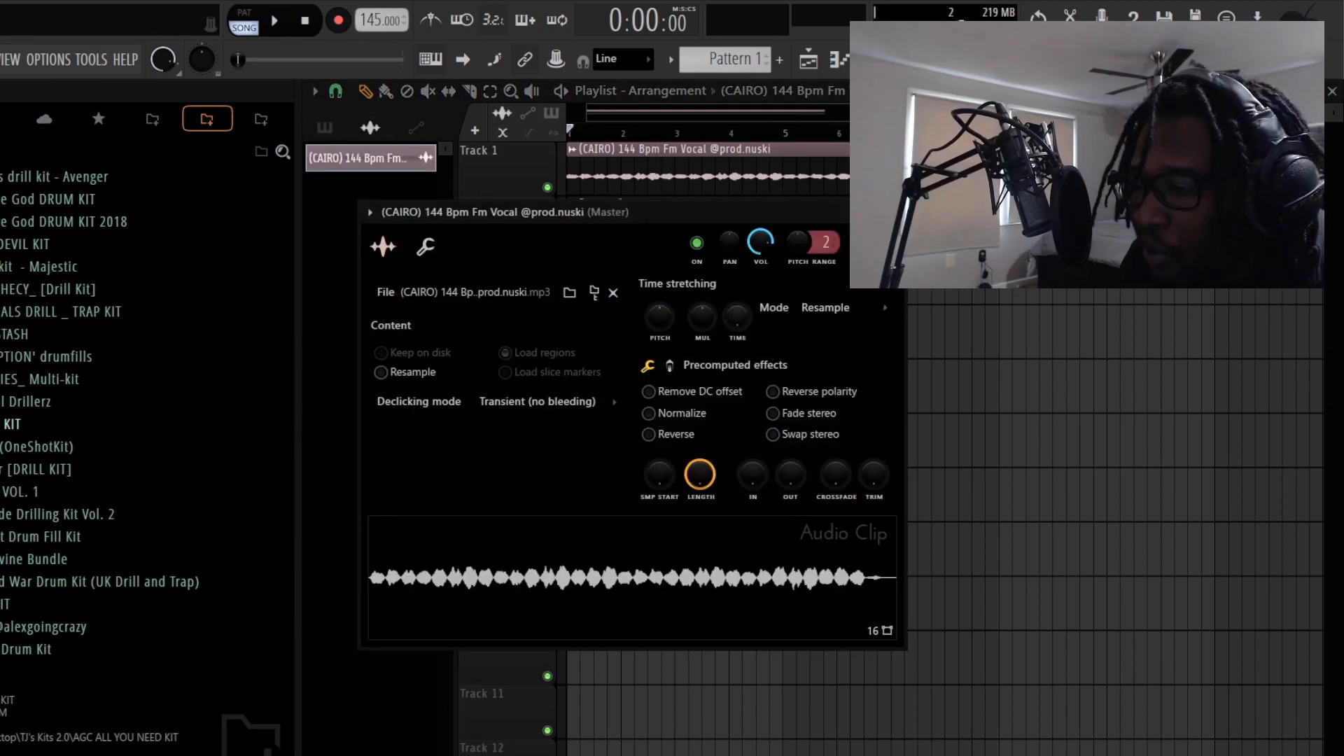
pyautogui.click(838, 310)
pyautogui.click(833, 359)
pyautogui.press('Escape')
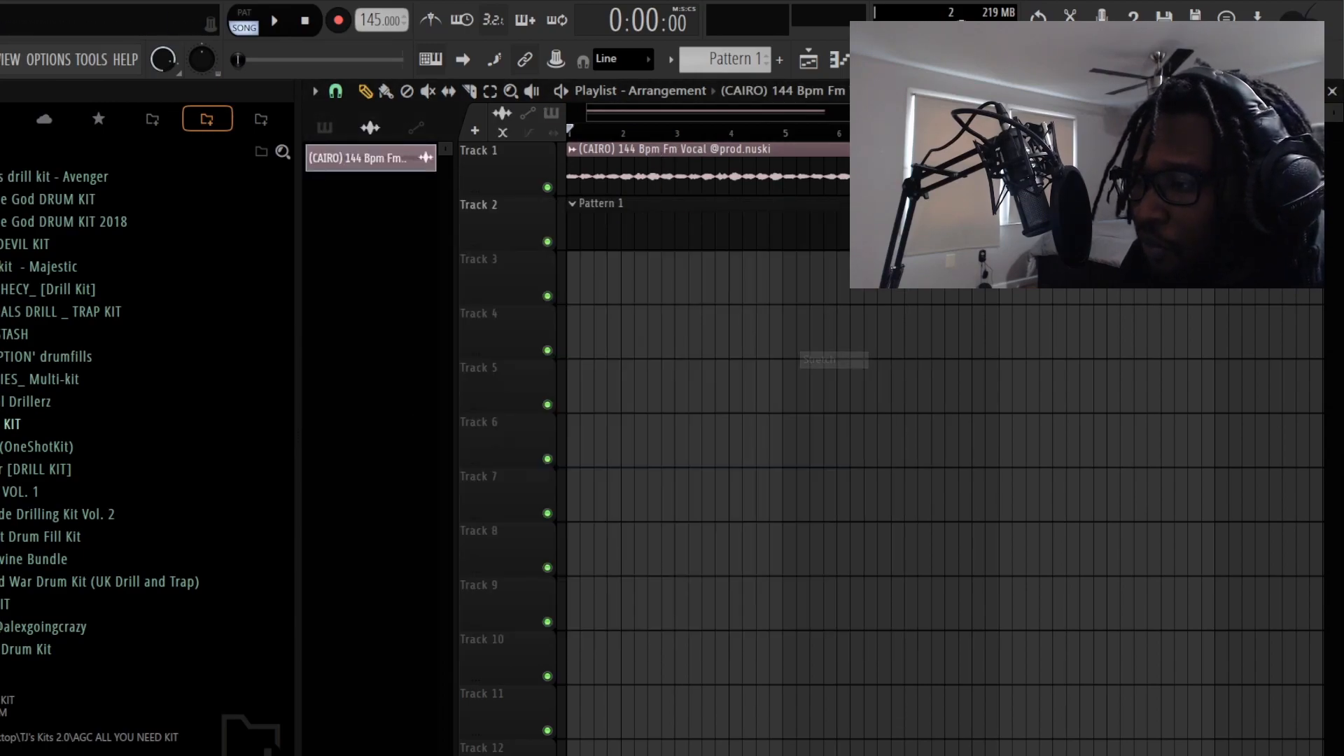
pyautogui.press('F6')
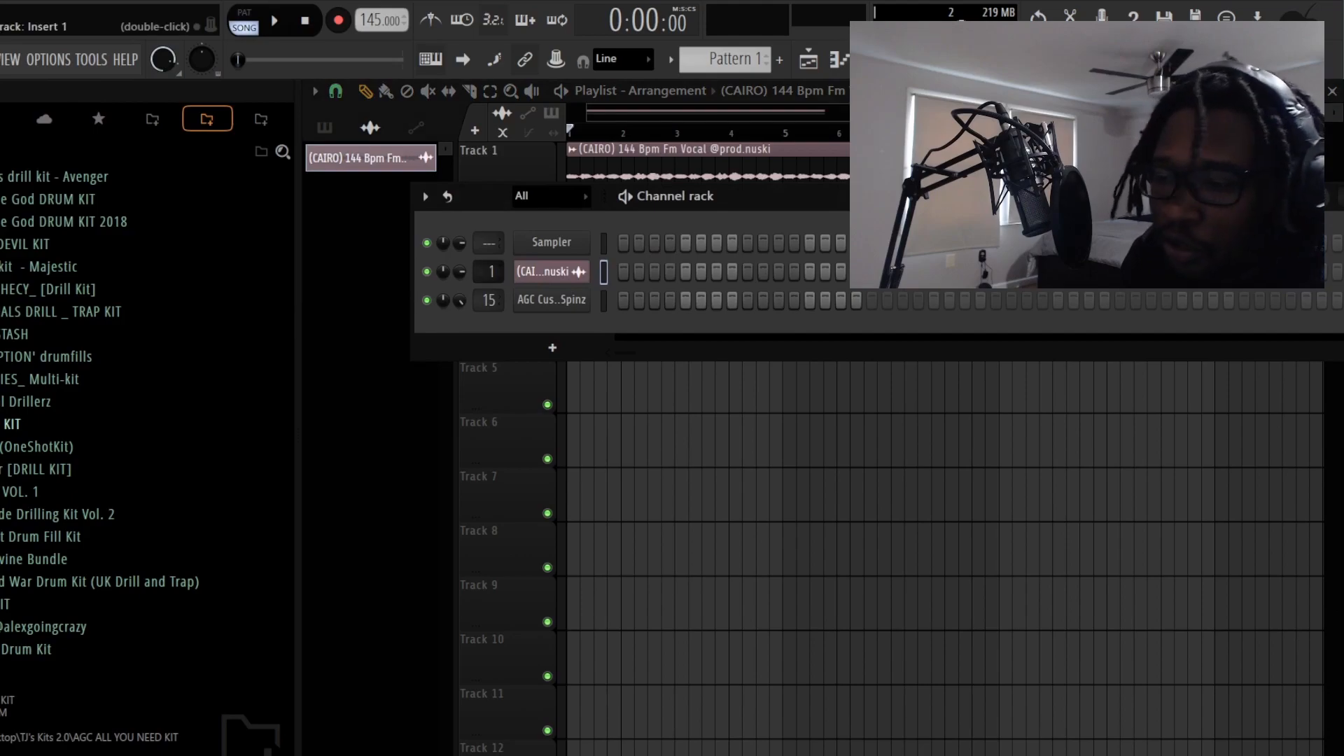
# Step: Try notes at the start of bar 1 in the AGC Custom Spinz piano roll and remove them
pyautogui.rightClick(588, 294)
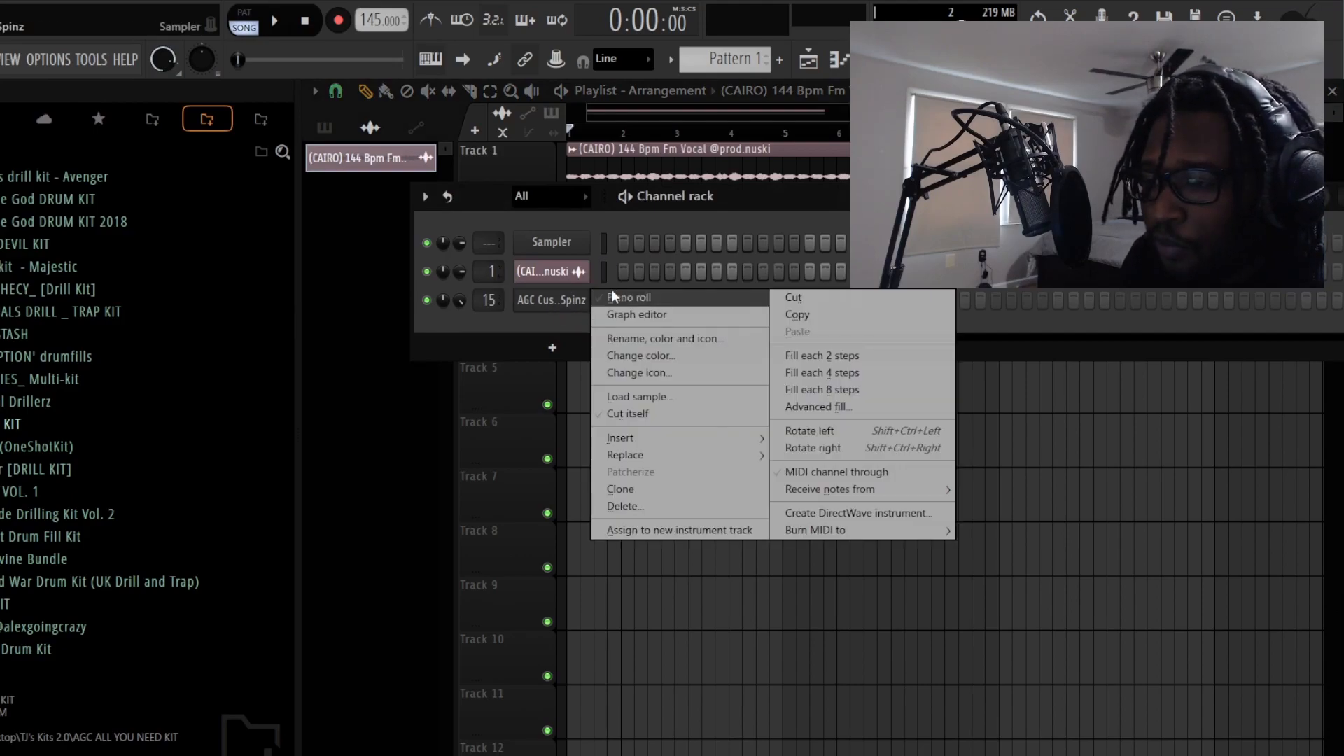
pyautogui.click(612, 291)
pyautogui.click(377, 237)
pyautogui.rightClick(376, 240)
pyautogui.scroll(3, 376, 247)
pyautogui.click(375, 243)
pyautogui.rightClick(380, 245)
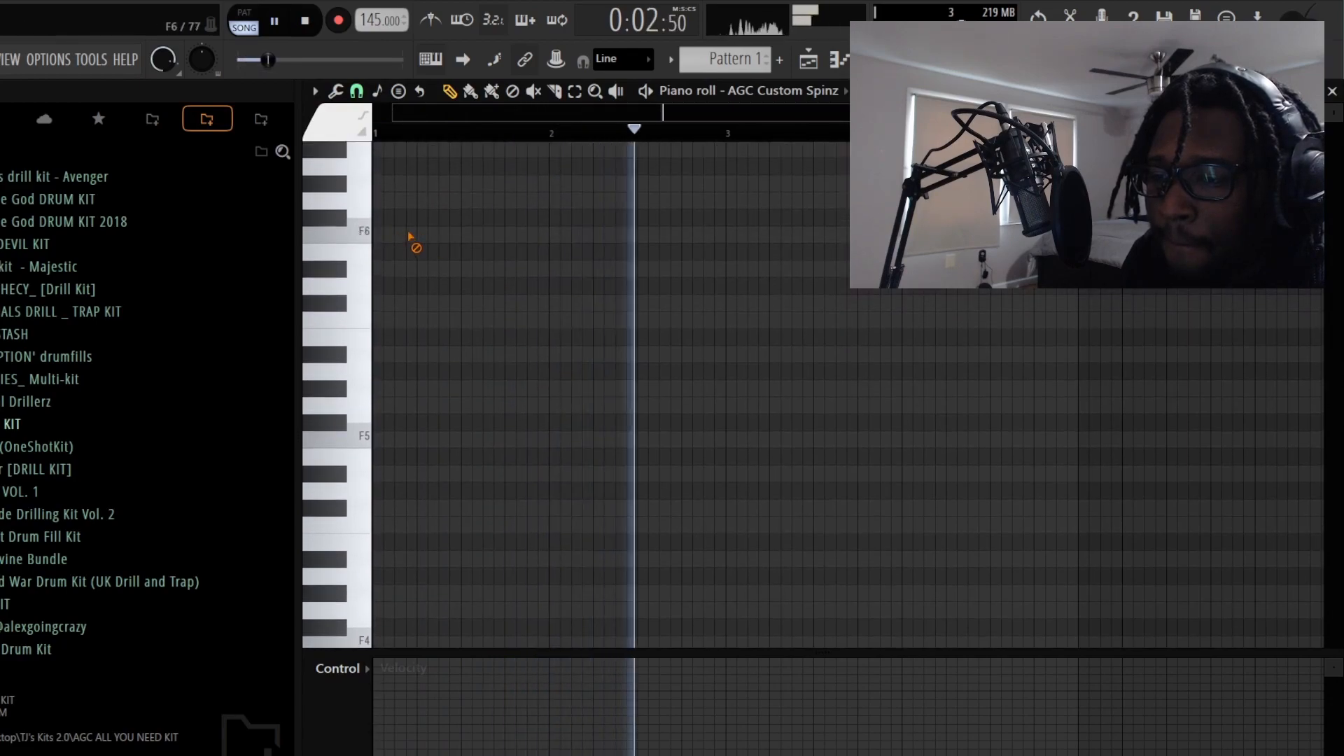
# Step: Try an F6 note at the start of bar 1 against the vocal and delete it
pyautogui.press('F6')
pyautogui.press('space')
pyautogui.press('F6')
pyautogui.click(422, 424)
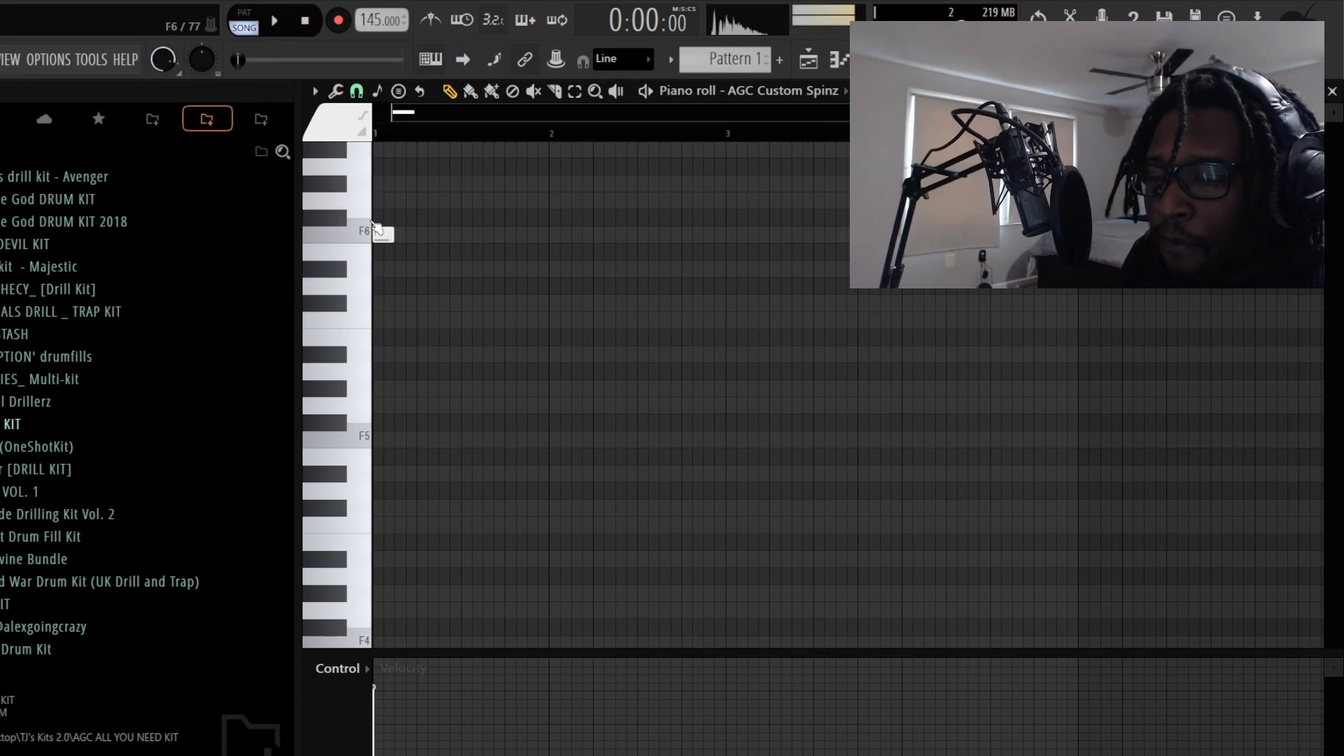
pyautogui.press('space')
pyautogui.rightClick(384, 235)
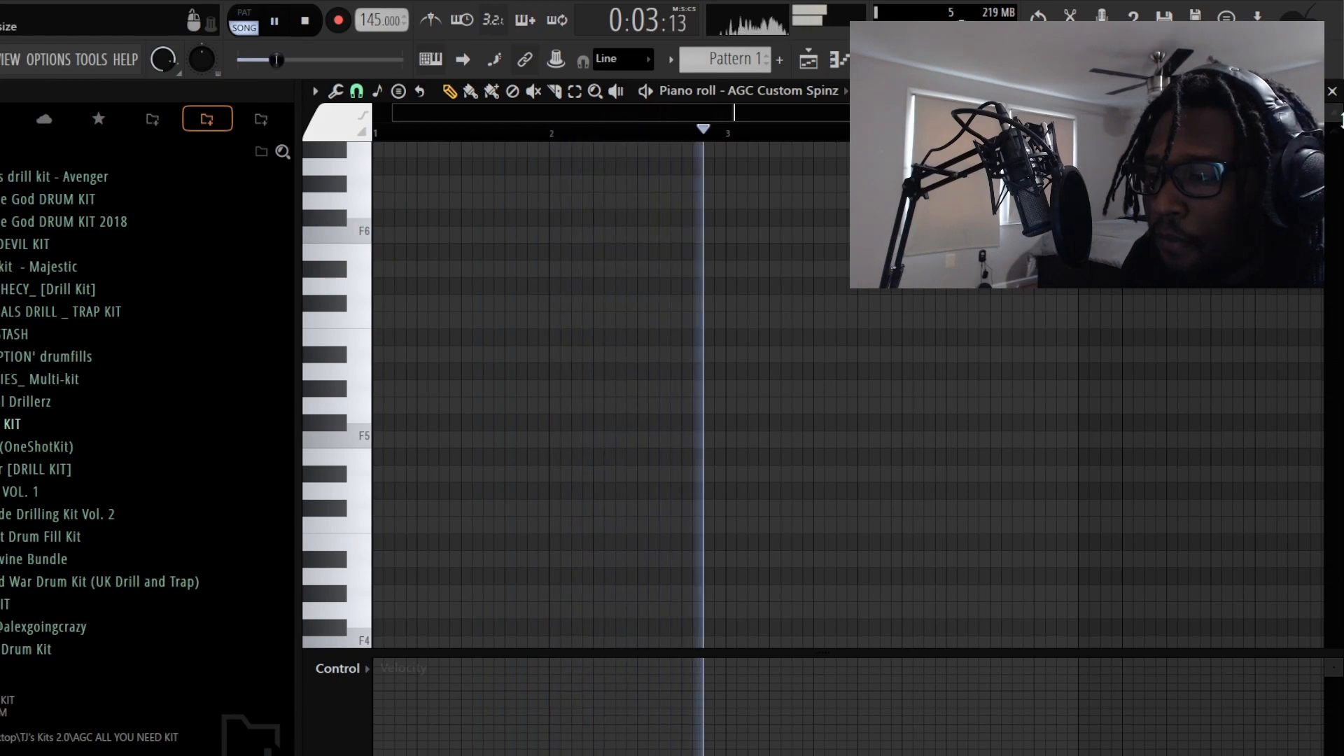
# Step: Lower the vocal clip's time-stretching pitch in its channel settings and play the song
pyautogui.press('space')
pyautogui.press('F7')
pyautogui.press('space')
pyautogui.doubleClick(652, 160)
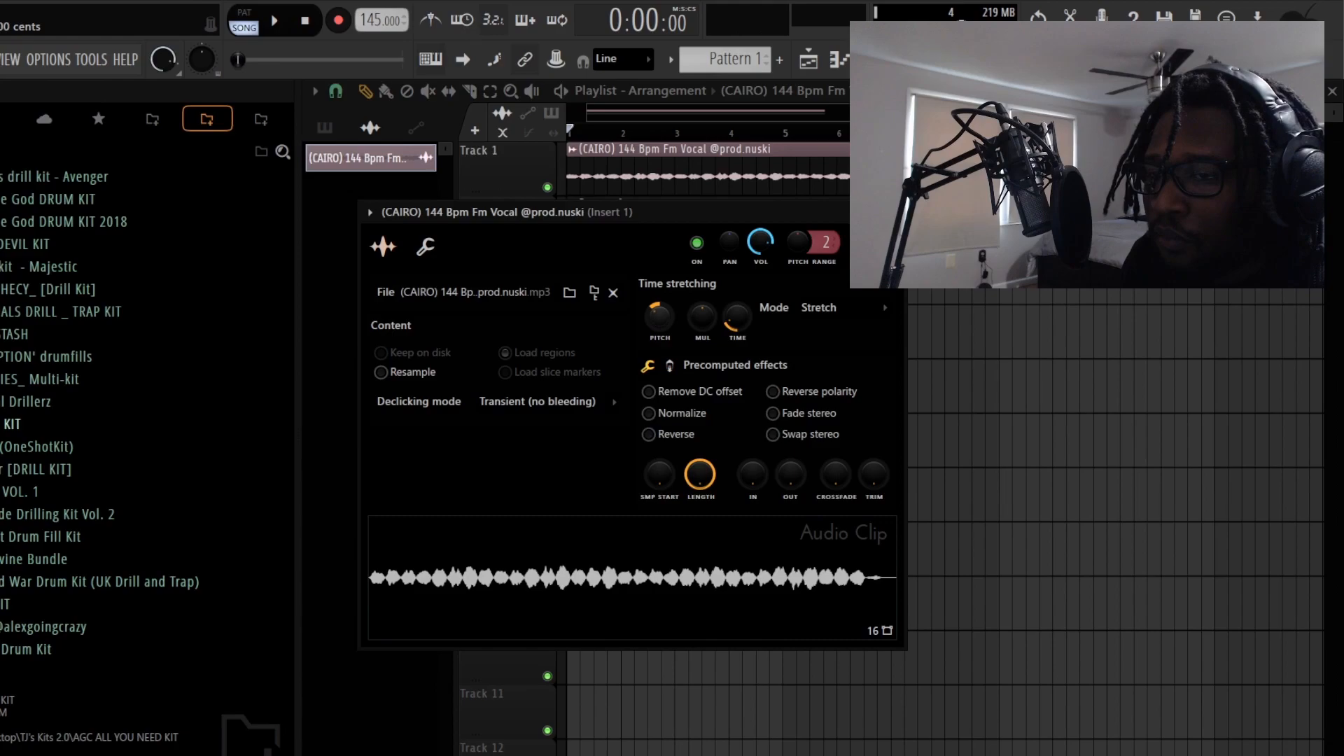
pyautogui.press('space')
# Step: Add a D6 note at the start of bar 1 in the AGC Custom Spinz piano roll
pyautogui.press('F6')
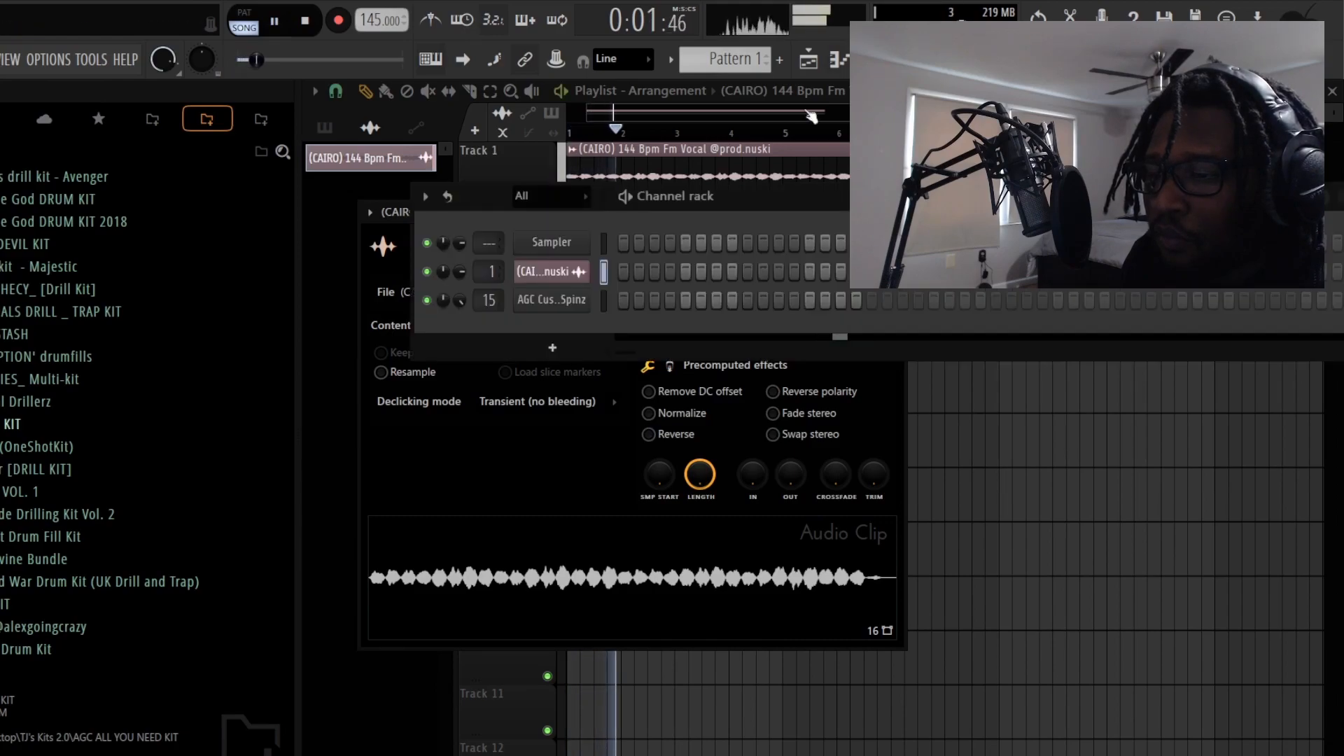
pyautogui.rightClick(551, 303)
pyautogui.click(616, 294)
pyautogui.press('space')
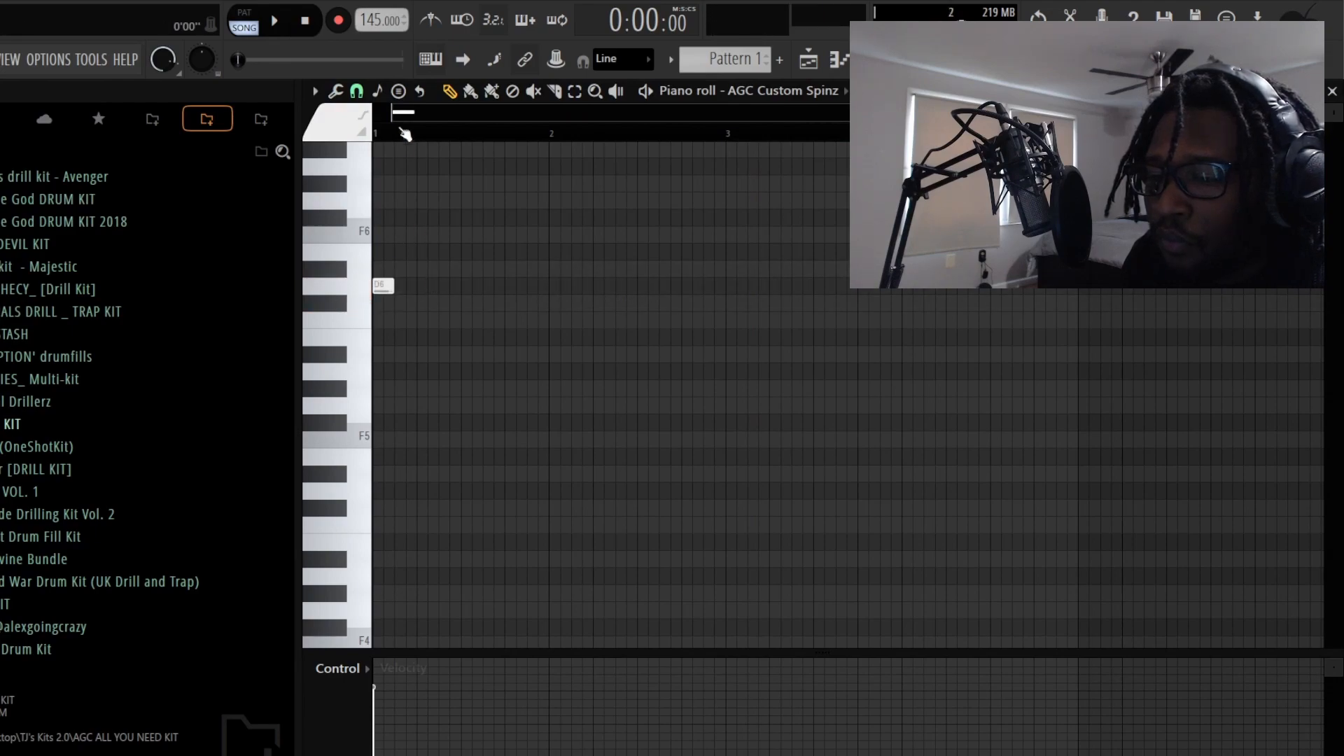
# Step: Set the piano roll's scale highlighting root note to D with the Minor Natural (Aeolian) scale
pyautogui.click(314, 90)
pyautogui.moveTo(332, 180)
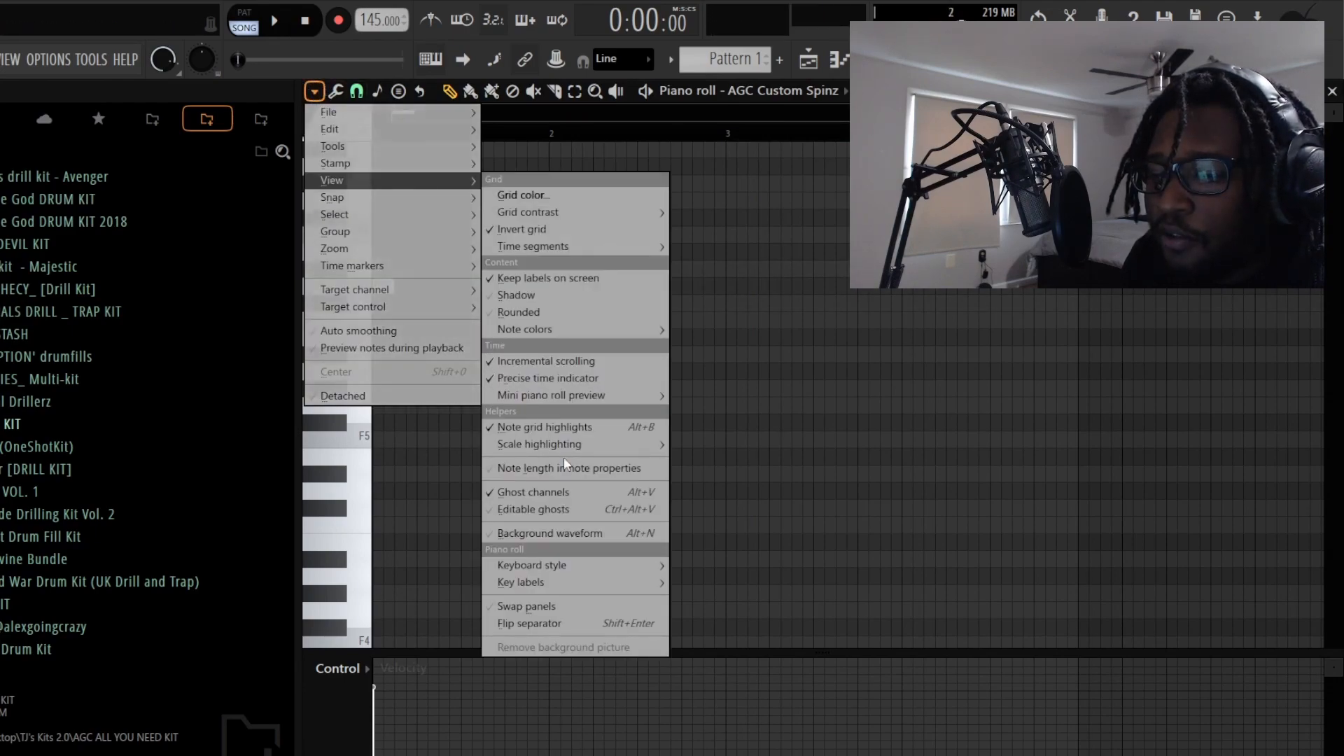
pyautogui.moveTo(560, 443)
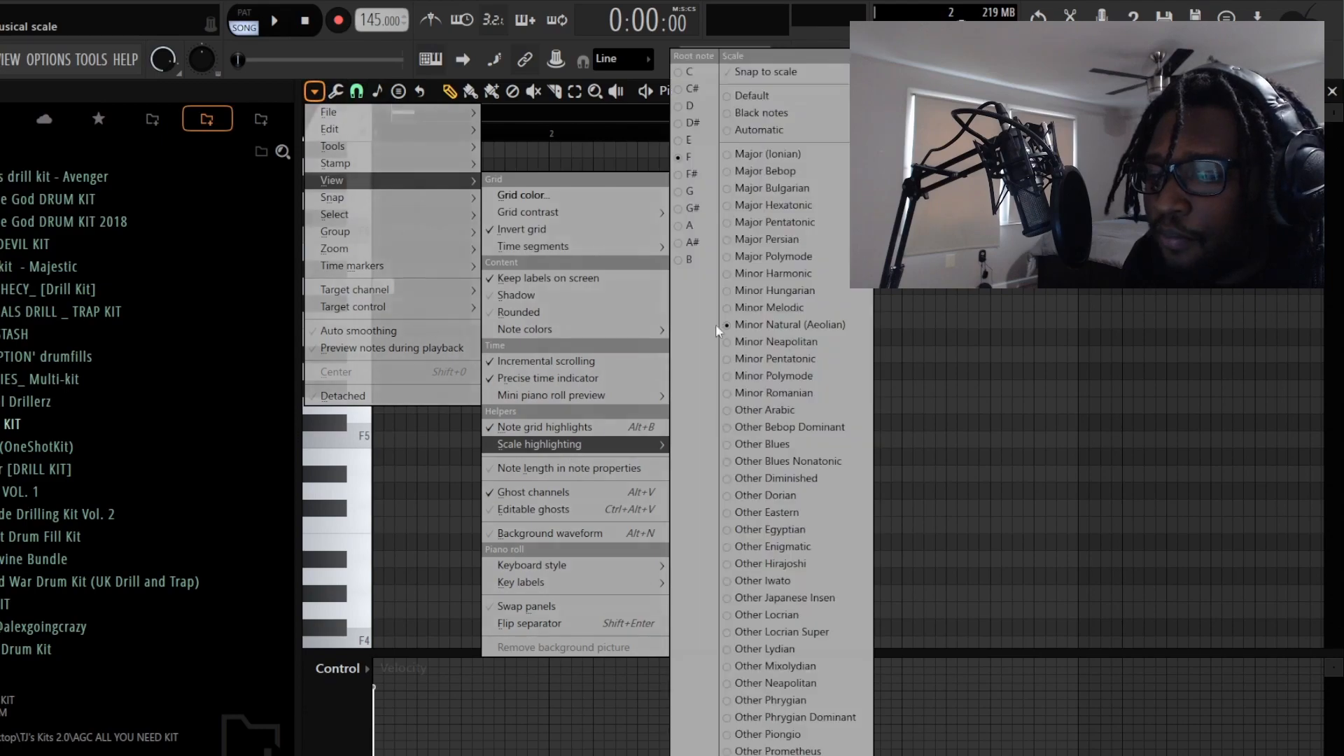
pyautogui.click(693, 107)
# Step: Add a second and third D6 note in bar 1, playing the pattern to check their timing
pyautogui.click(423, 286)
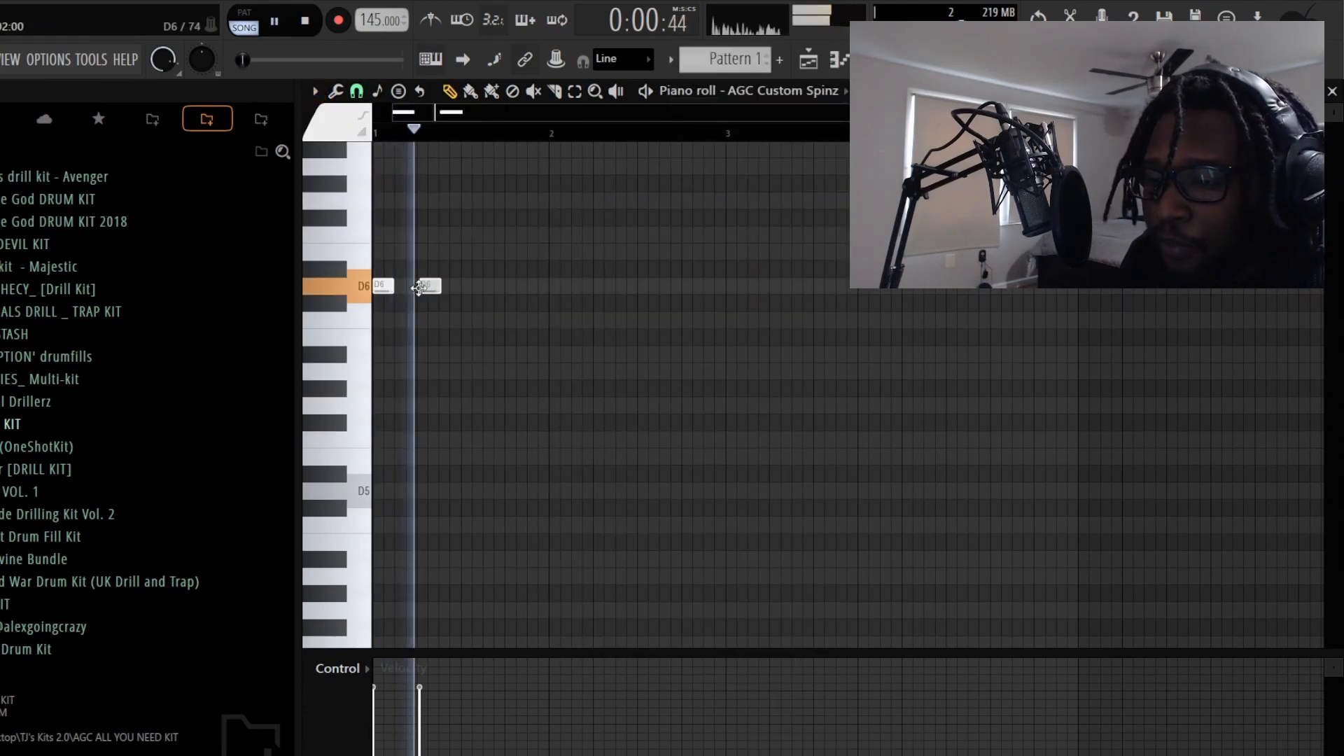
pyautogui.click(448, 285)
pyautogui.moveTo(444, 294); pyautogui.dragTo(450, 294)
pyautogui.press('space')
pyautogui.press('space')
pyautogui.scroll(2, 464, 189)
pyautogui.press('space')
pyautogui.press('space')
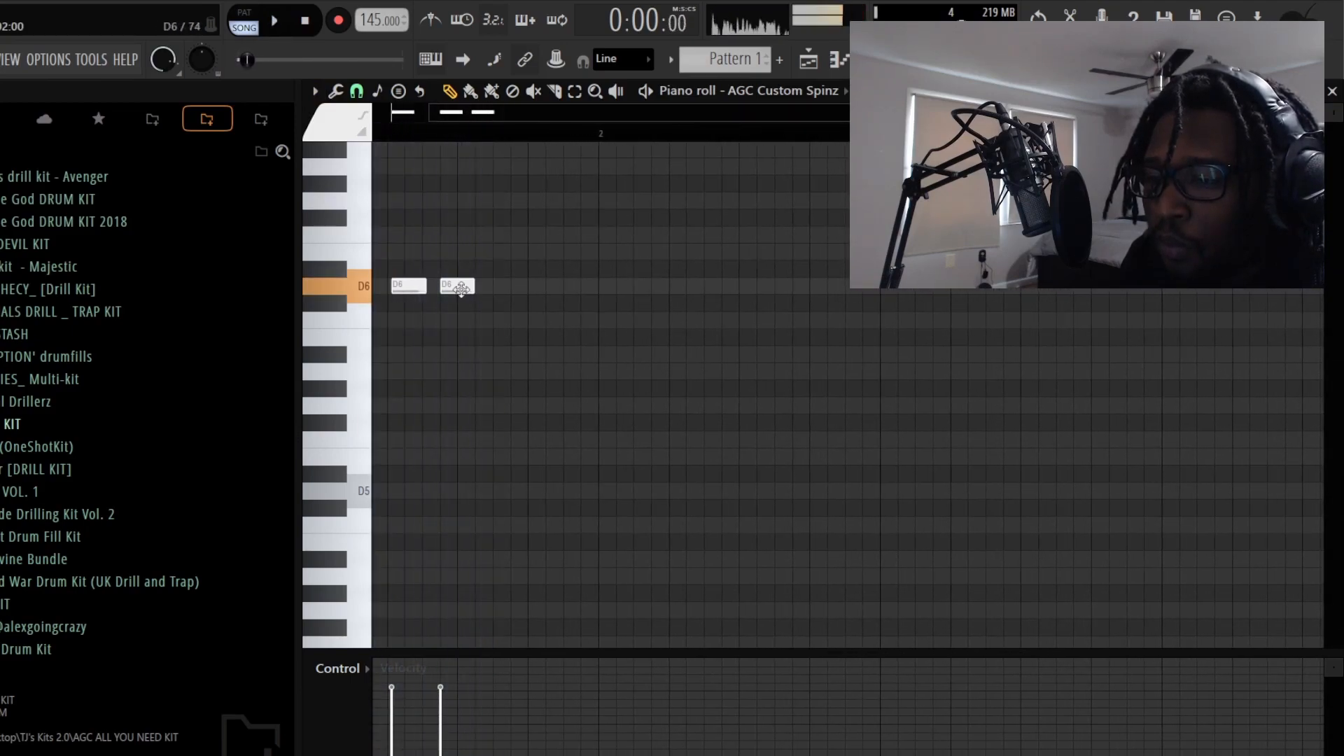
# Step: Shift the third D6 note slightly right and add a fourth and fifth D6 note in the second half of bar 1
pyautogui.press('space')
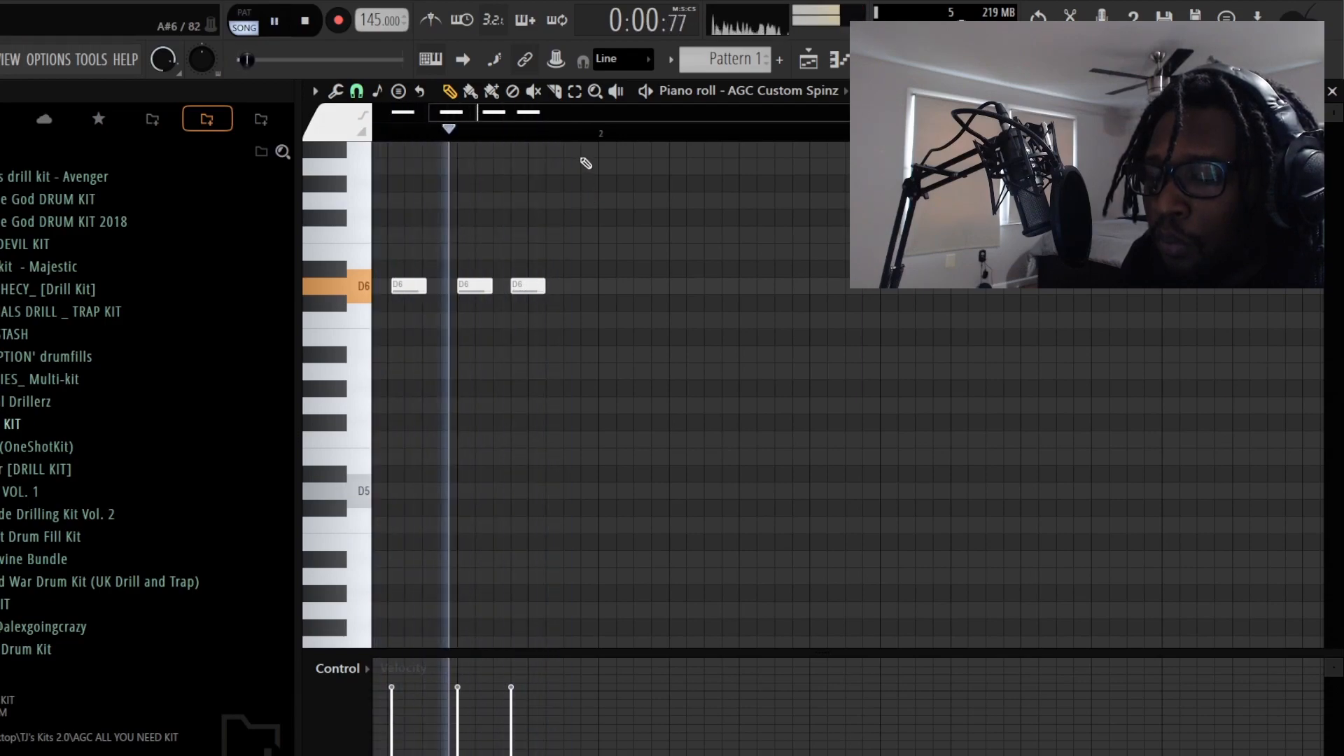
pyautogui.click(570, 288)
pyautogui.moveTo(567, 291); pyautogui.dragTo(567, 296)
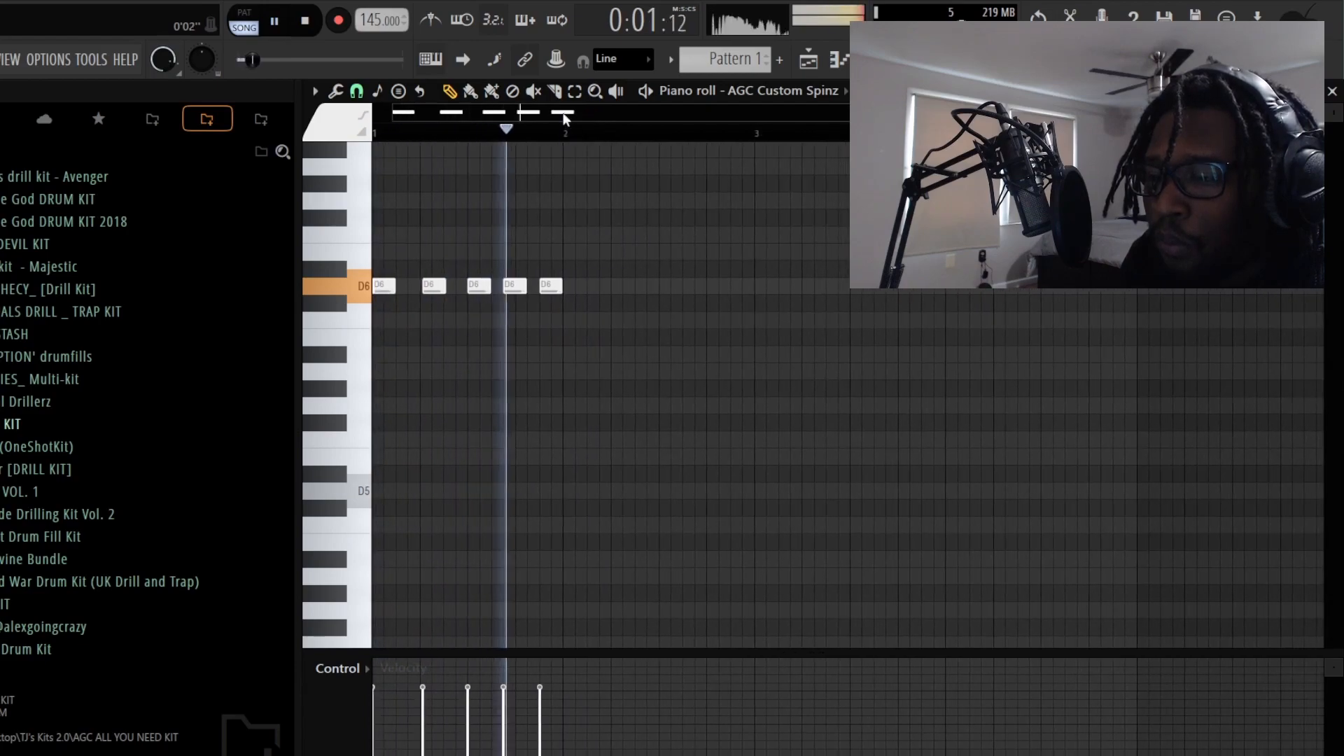
# Step: Shift the second D6 note in bar 1 slightly earlier and replay the pattern to check the timing
pyautogui.scroll(-2, 499, 149)
pyautogui.press('space')
pyautogui.moveTo(436, 282); pyautogui.dragTo(431, 285)
pyautogui.press('space')
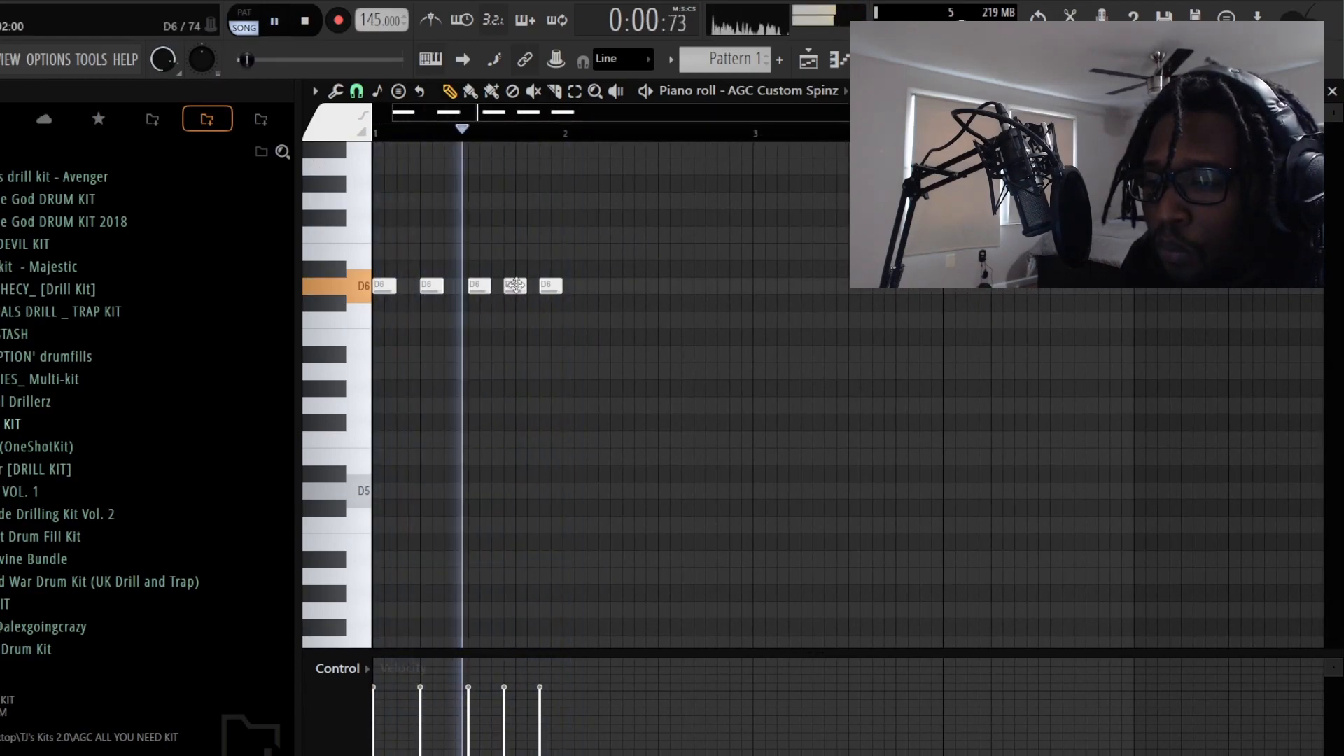
# Step: Duplicate the bar 1 note pattern until the D6 rhythm fills bars 1 to 4, and play it through
pyautogui.hotkey('ctrl', 'b')
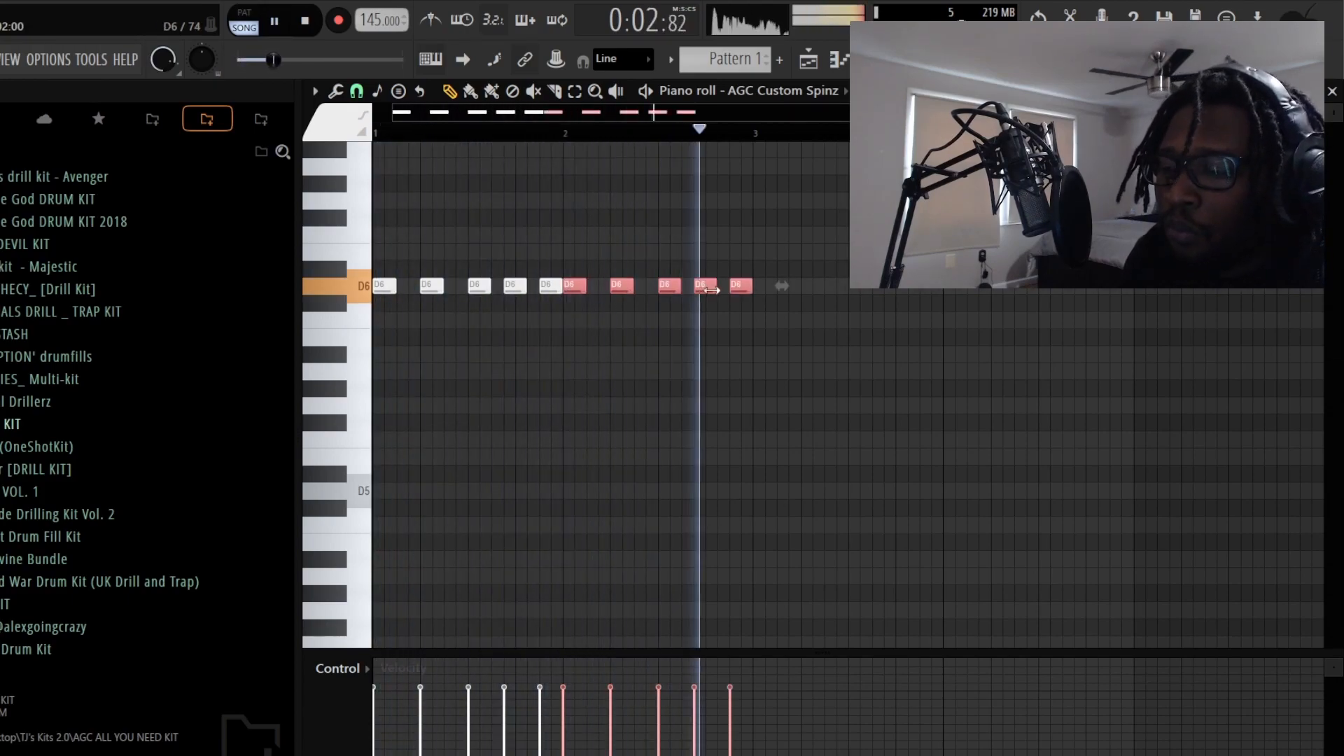
pyautogui.hotkey('ctrl', 'd')
pyautogui.hotkey('ctrl', 'b')
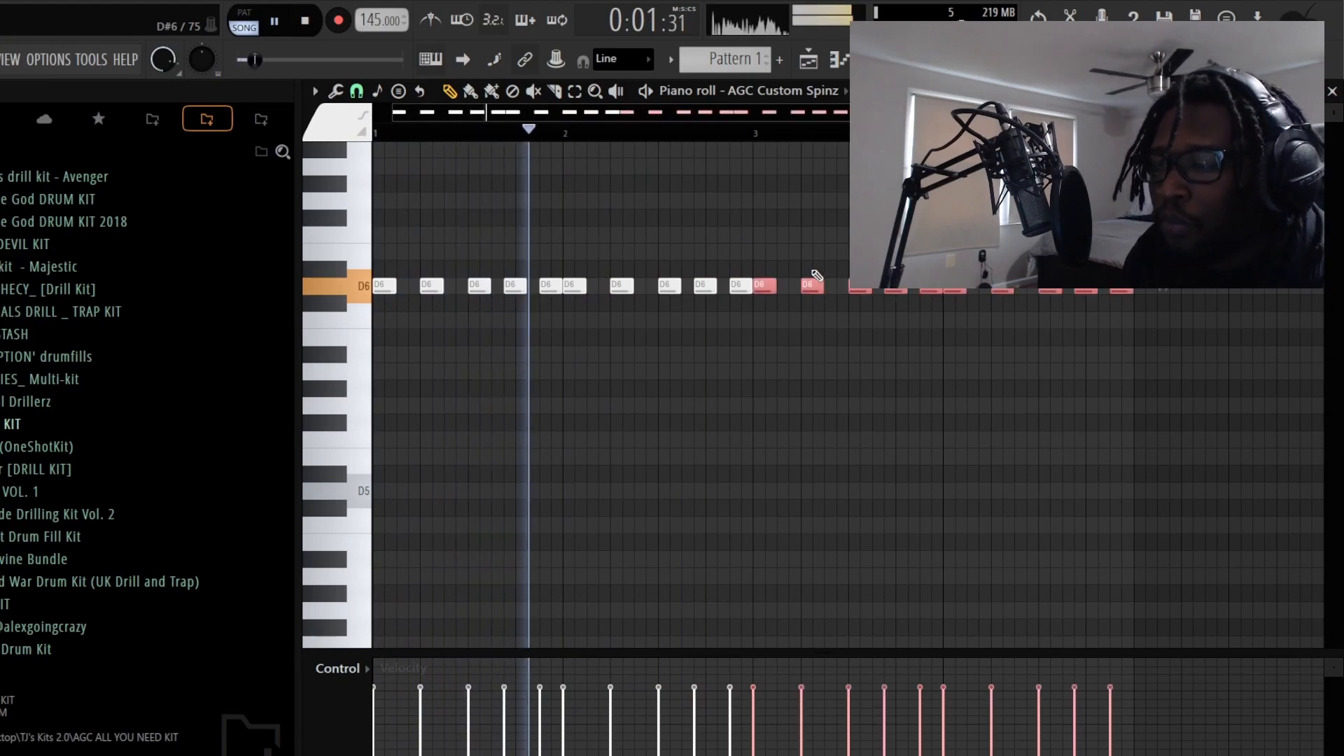
pyautogui.scroll(-2, 754, 134)
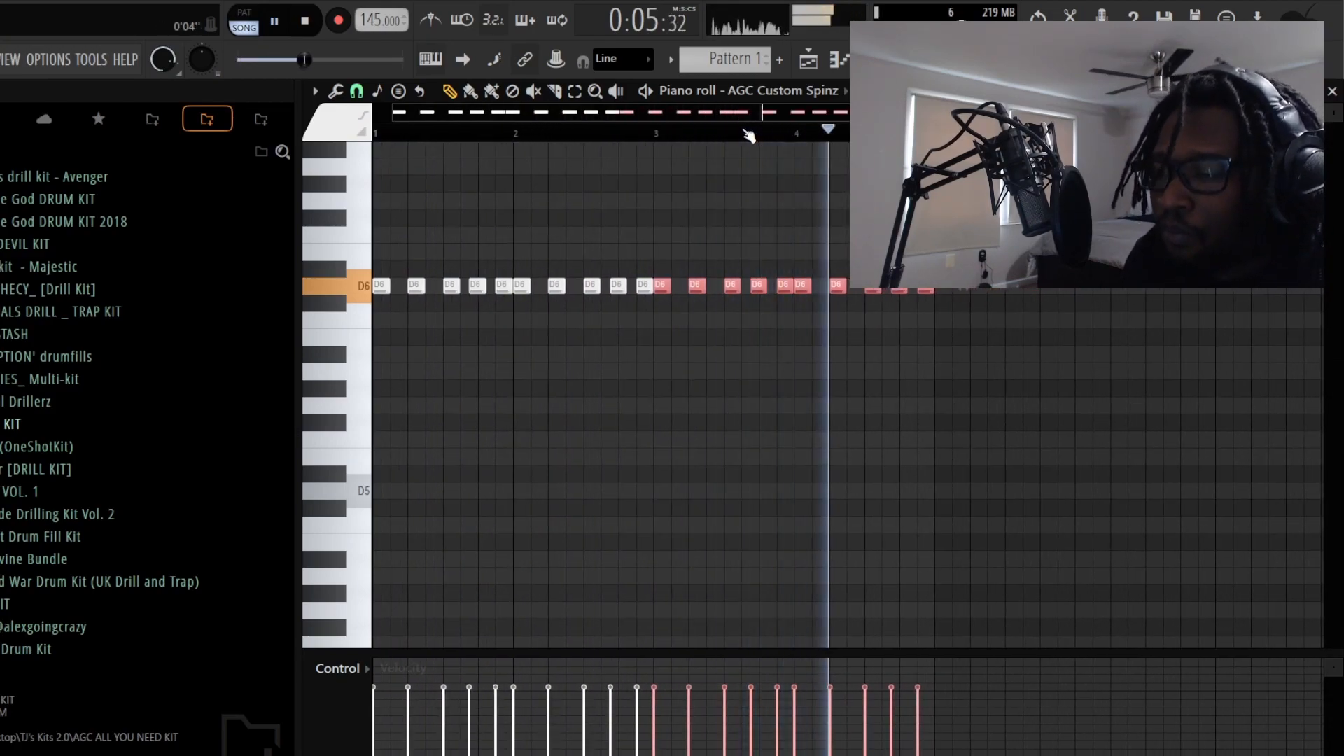
pyautogui.press('space')
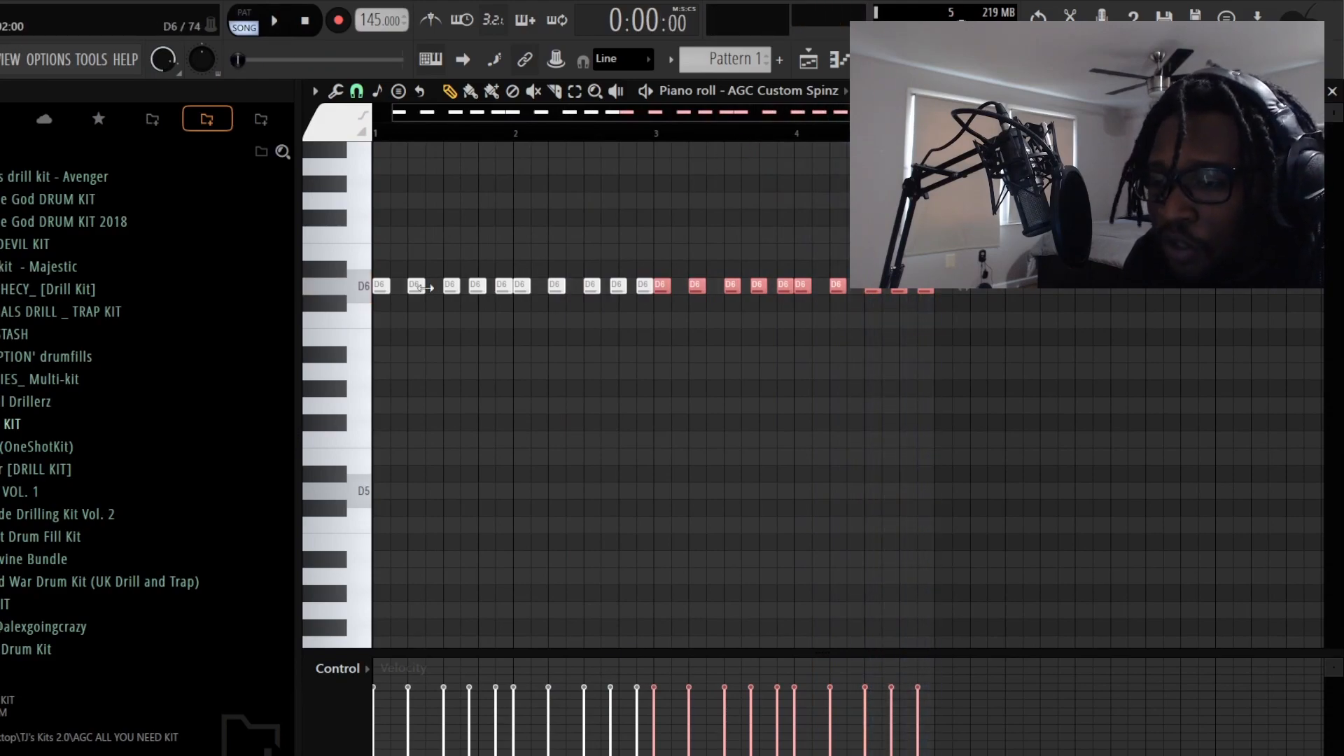
# Step: Try an extra D6 note between the second and third notes of bar 1 and play it back
pyautogui.scroll(3, 560, 129)
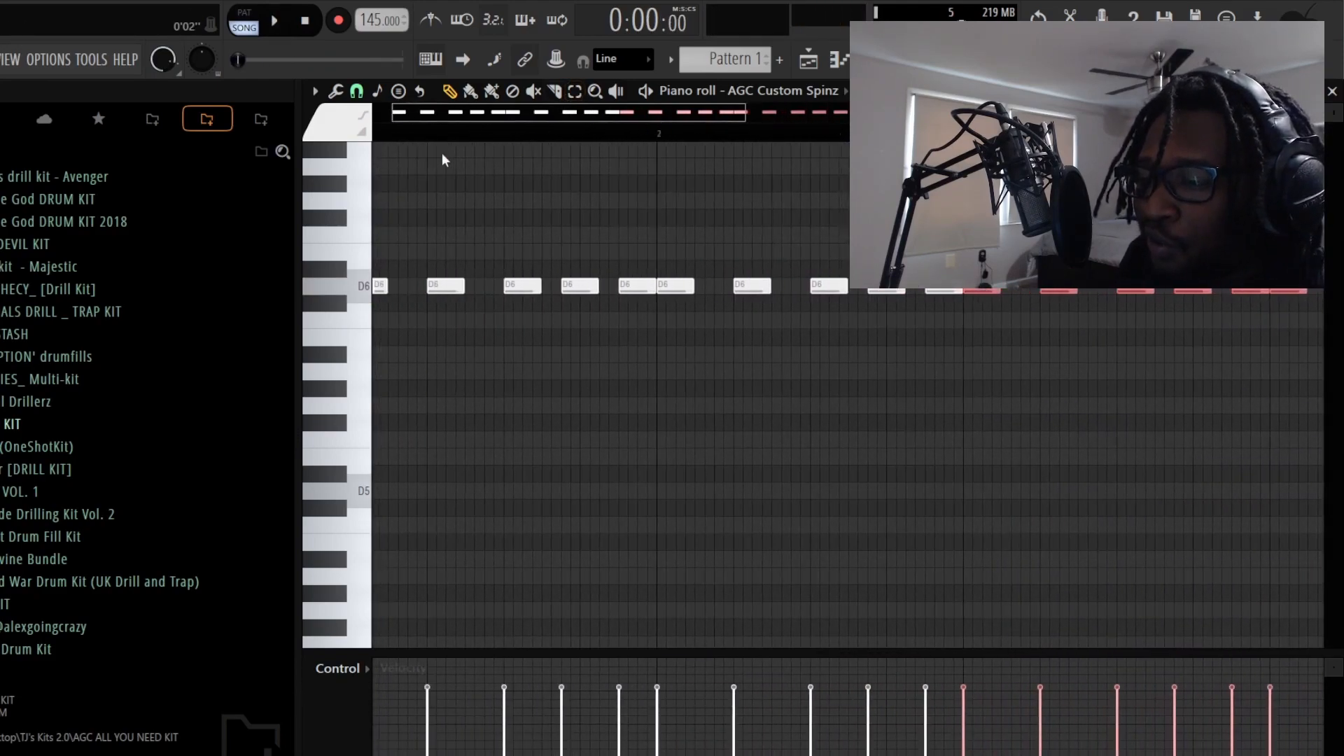
pyautogui.press('space')
pyautogui.press('space')
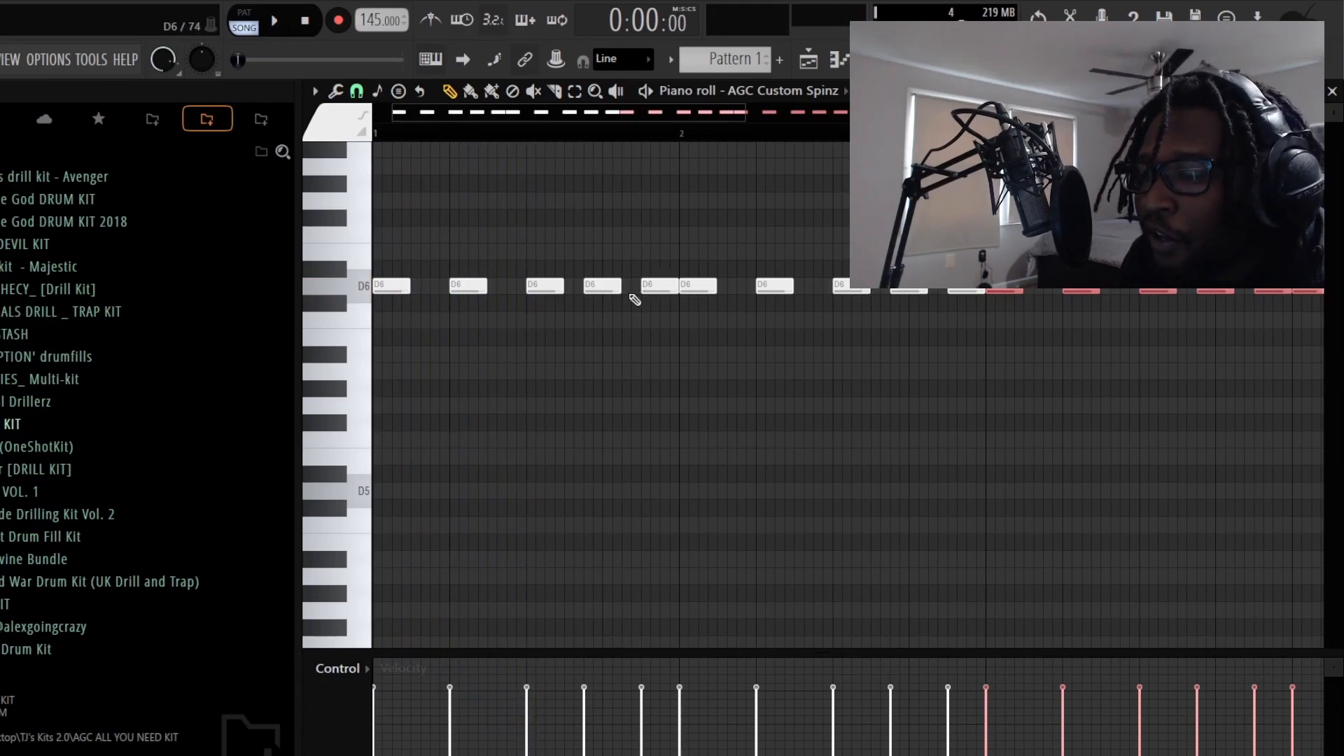
pyautogui.click(489, 289)
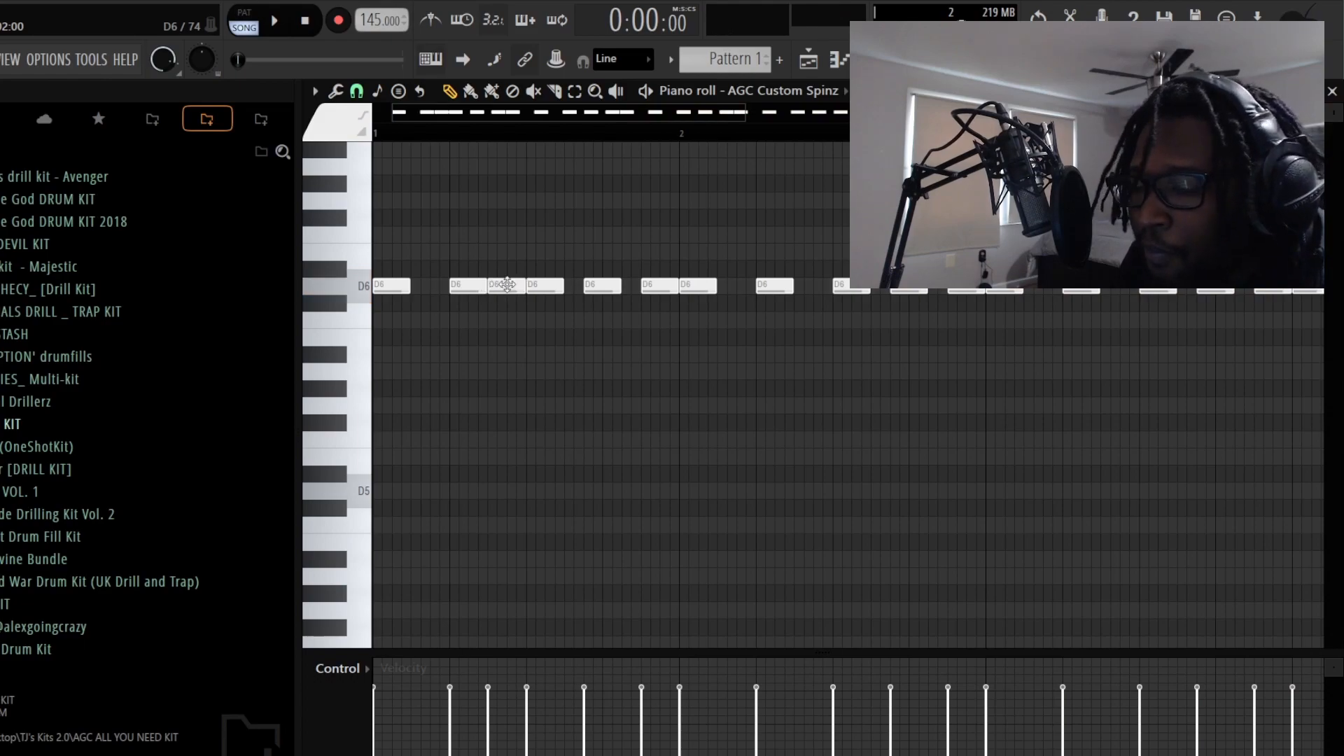
pyautogui.press('space')
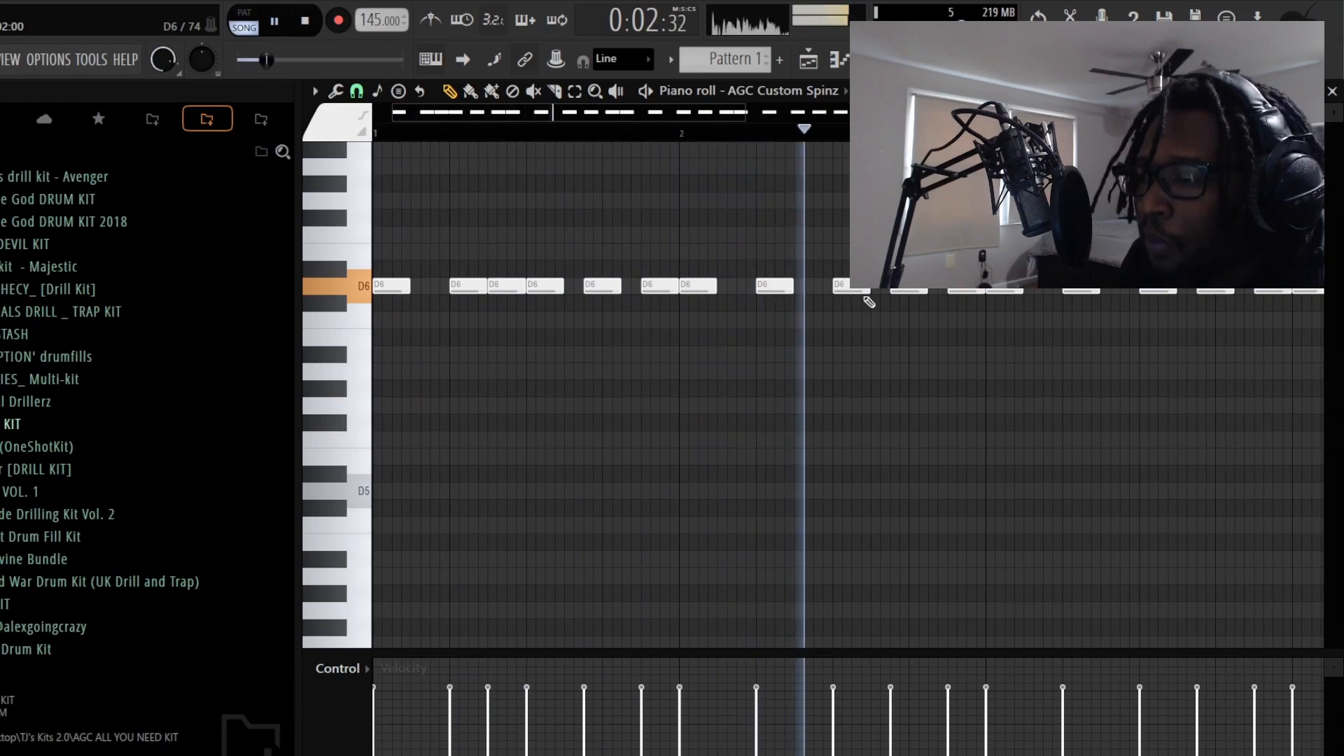
pyautogui.press('space')
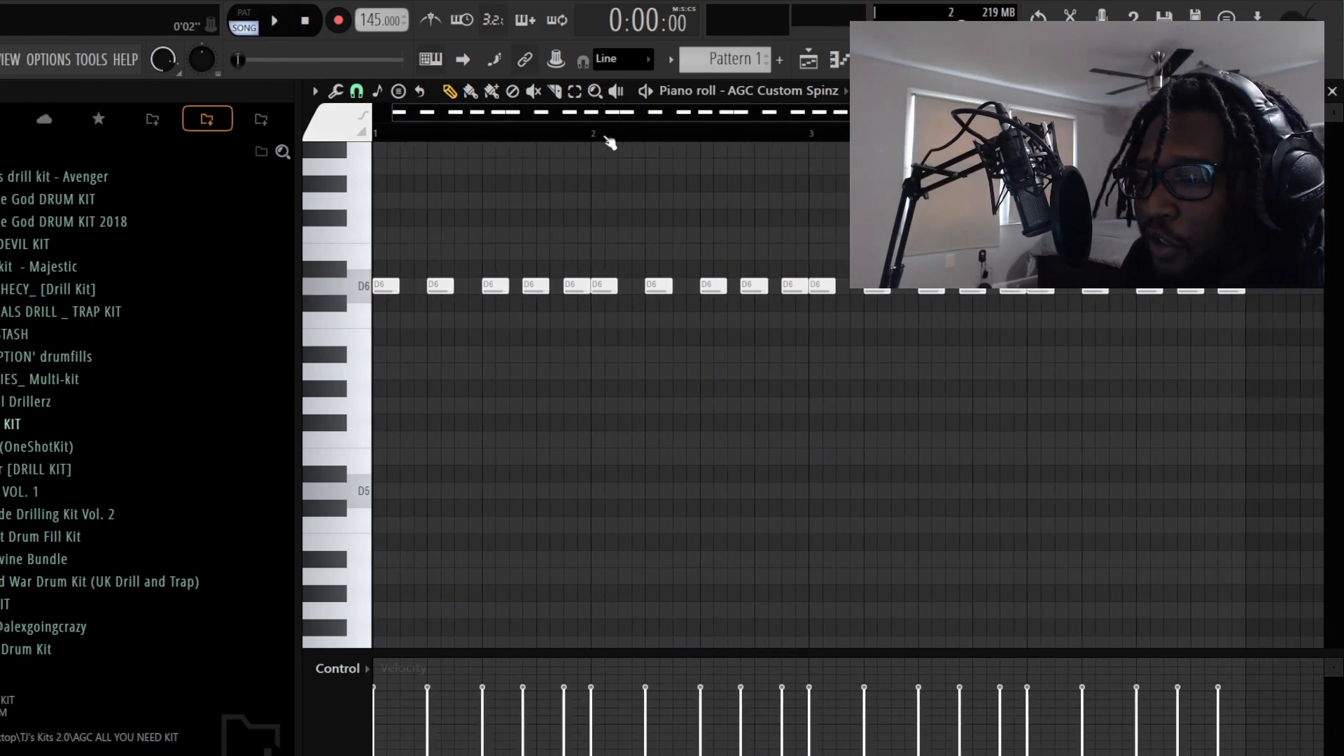
# Step: Add an extra D6 note between the second and third notes of bar 2 and listen to the pattern
pyautogui.scroll(-2, 611, 140)
pyautogui.scroll(2, 611, 140)
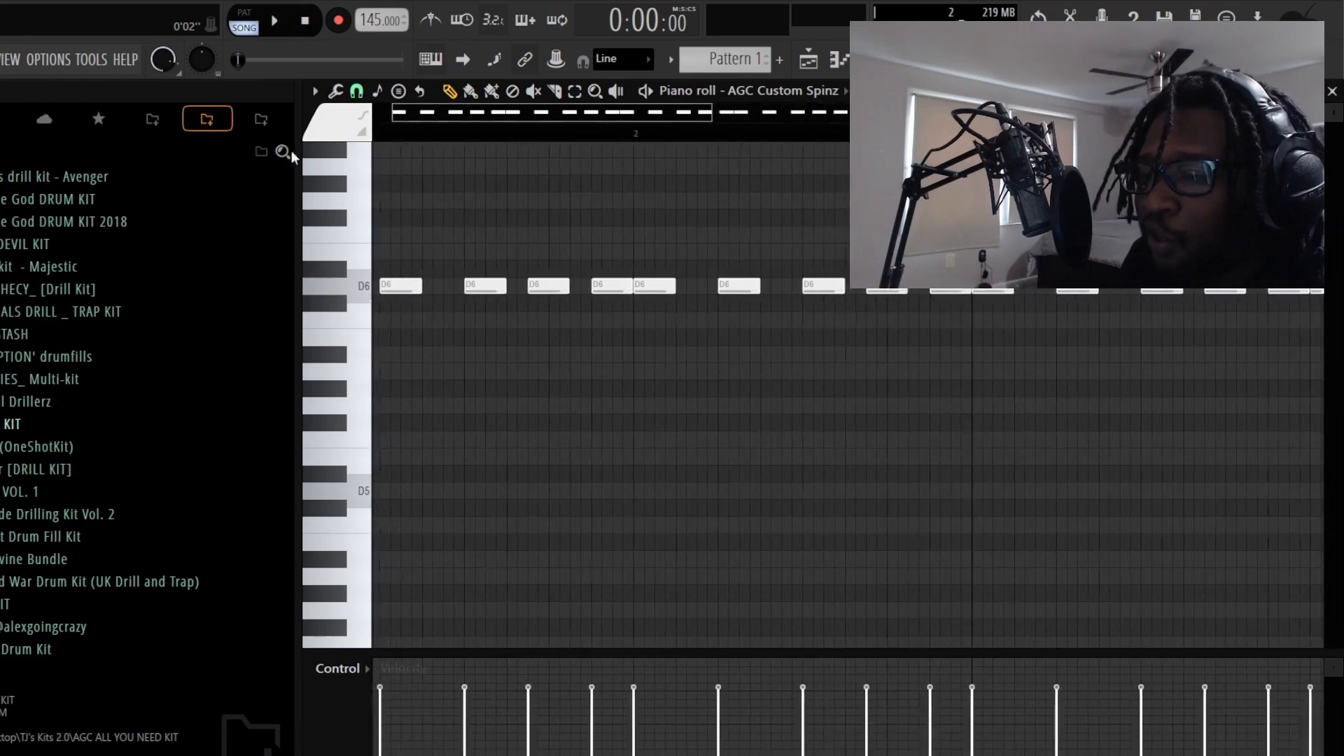
pyautogui.press('space')
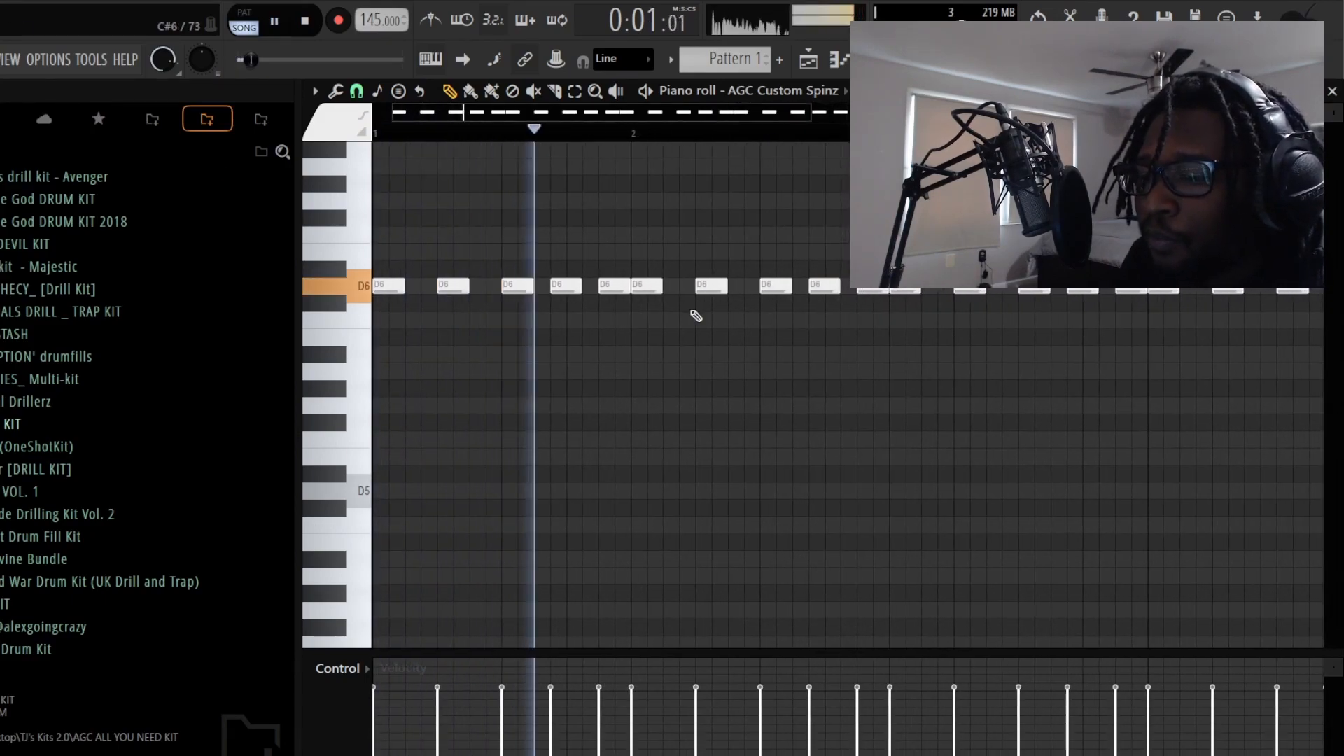
pyautogui.press('space')
pyautogui.press('space')
pyautogui.click(740, 293)
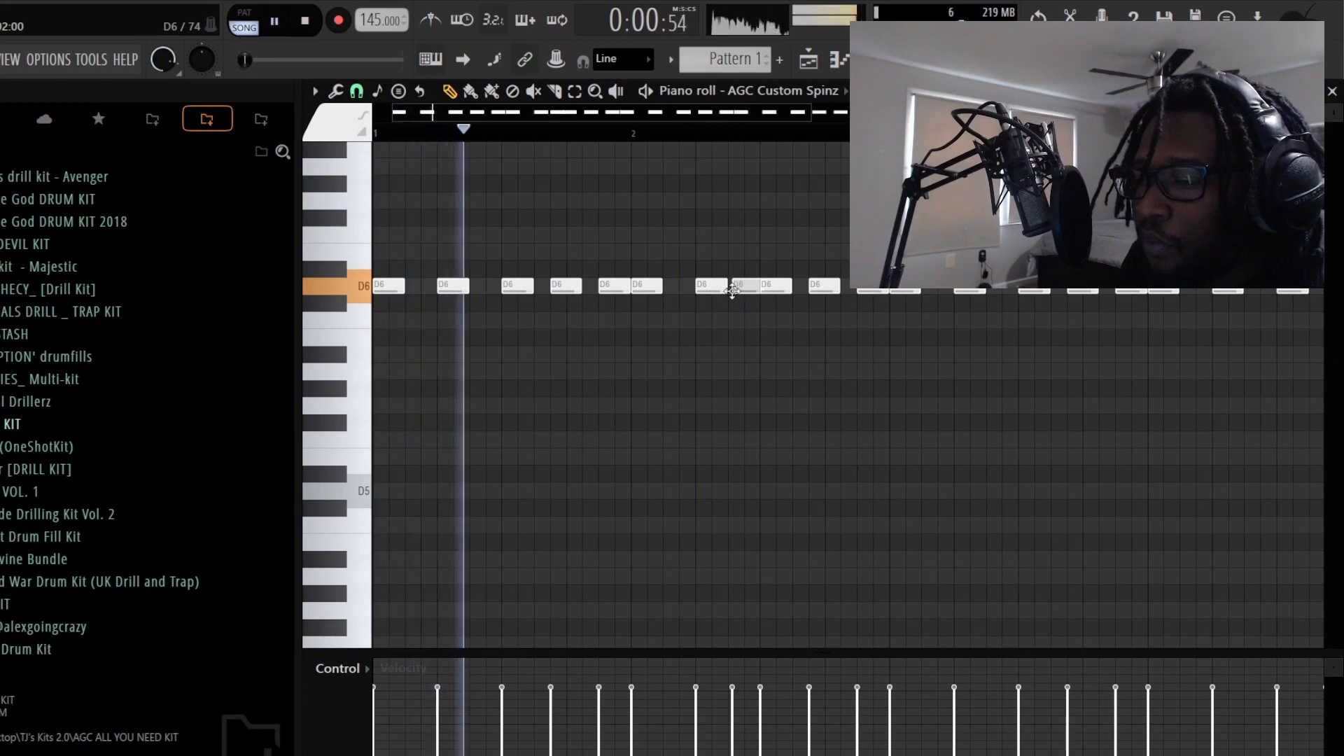
pyautogui.scroll(-1, 707, 138)
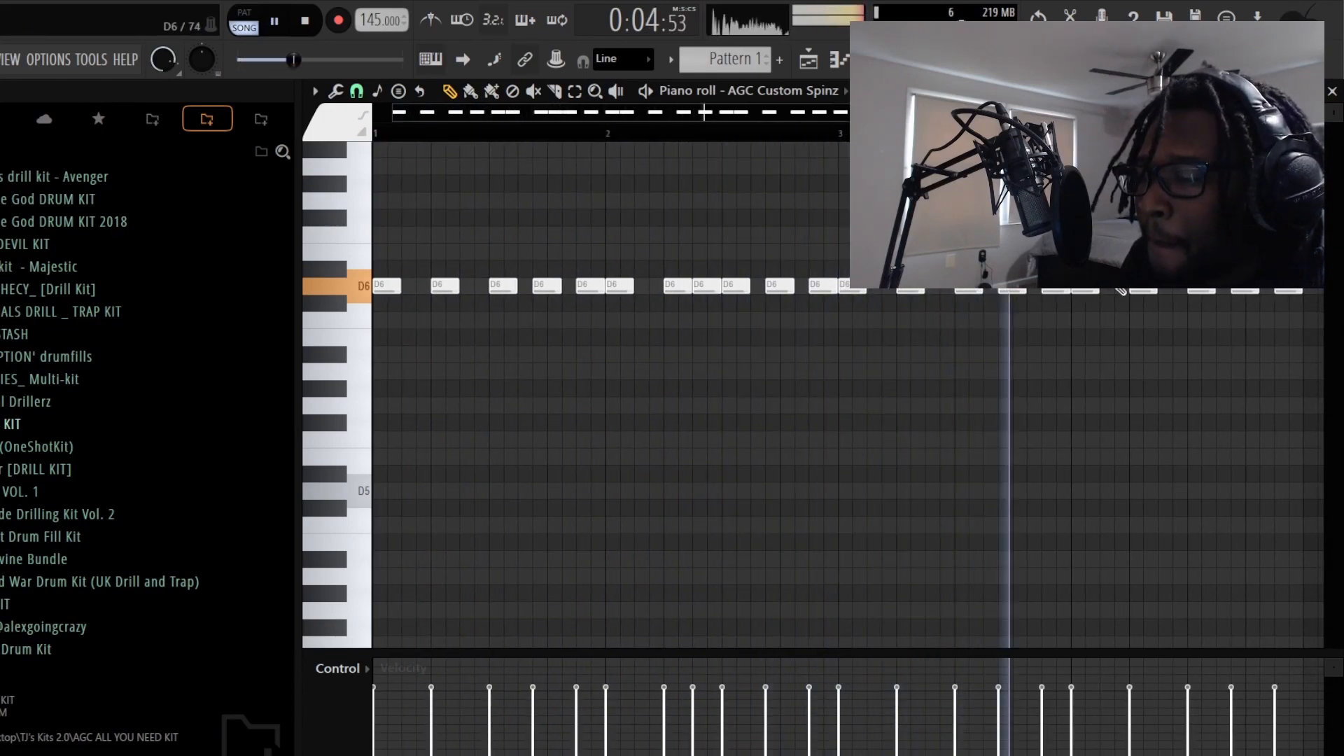
# Step: Add a matching extra D6 note between the second and third notes of bar 4 and play it back
pyautogui.press('space')
pyautogui.press('space')
pyautogui.moveTo(1171, 300); pyautogui.dragTo(1171, 291)
pyautogui.moveTo(597, 113); pyautogui.dragTo(672, 113)
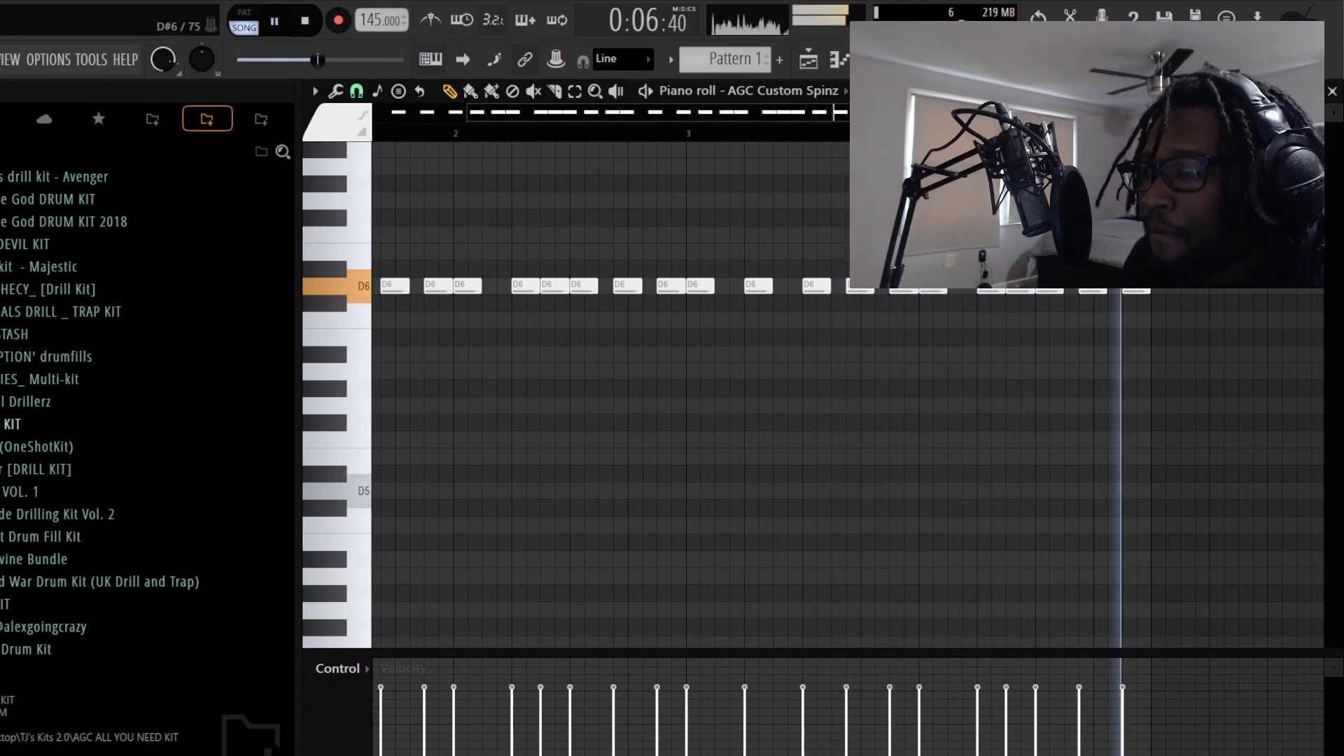
pyautogui.press('space')
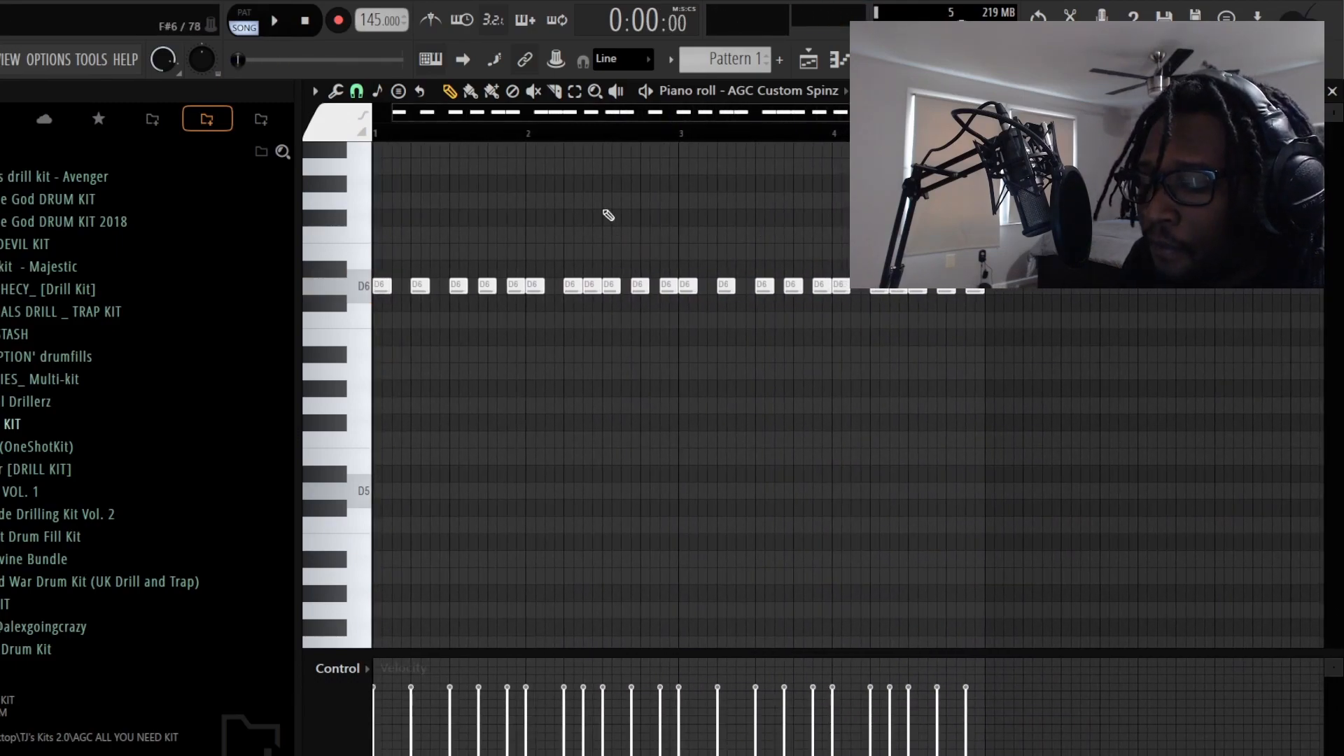
# Step: Switch playback from song mode to pattern mode
pyautogui.press('l')
pyautogui.press('space')
pyautogui.press('space')
pyautogui.press('space')
pyautogui.press('space')
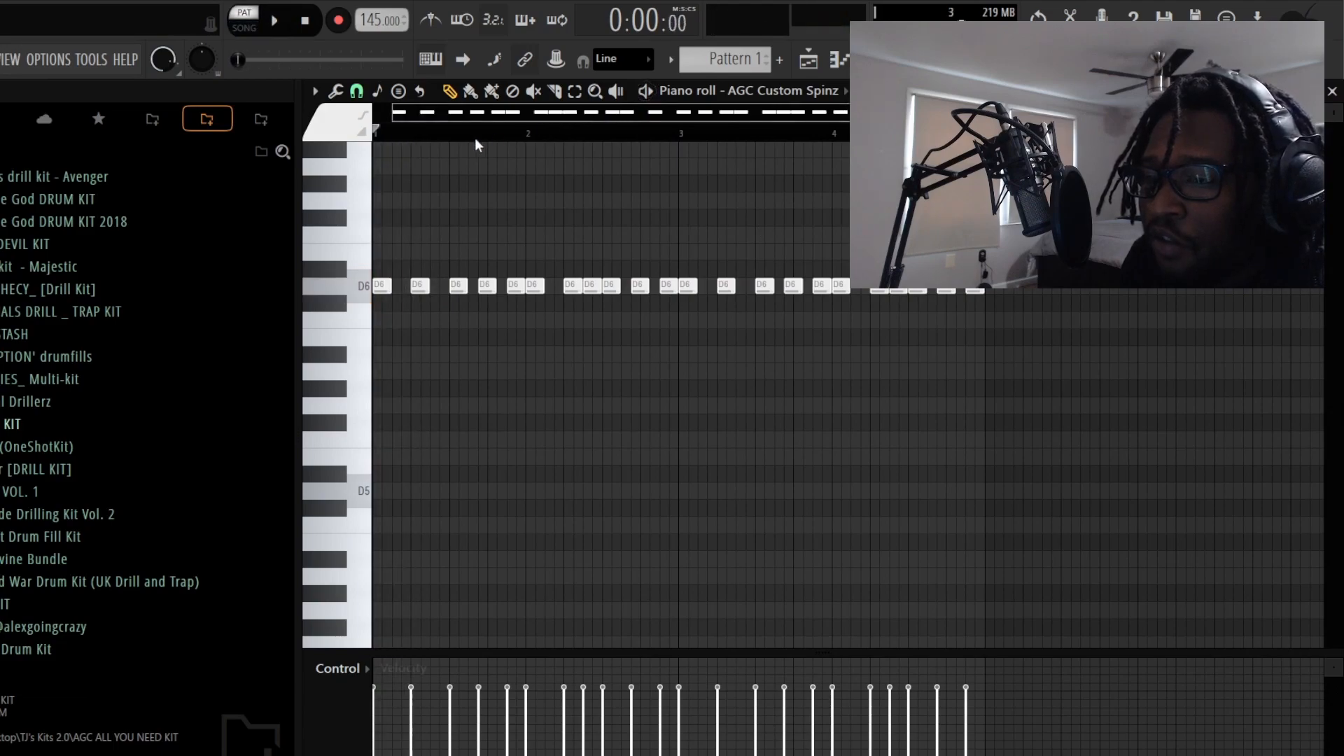
# Step: Raise the first note of bar 1 by an octave to D7 and play the pattern
pyautogui.scroll(3, 515, 115)
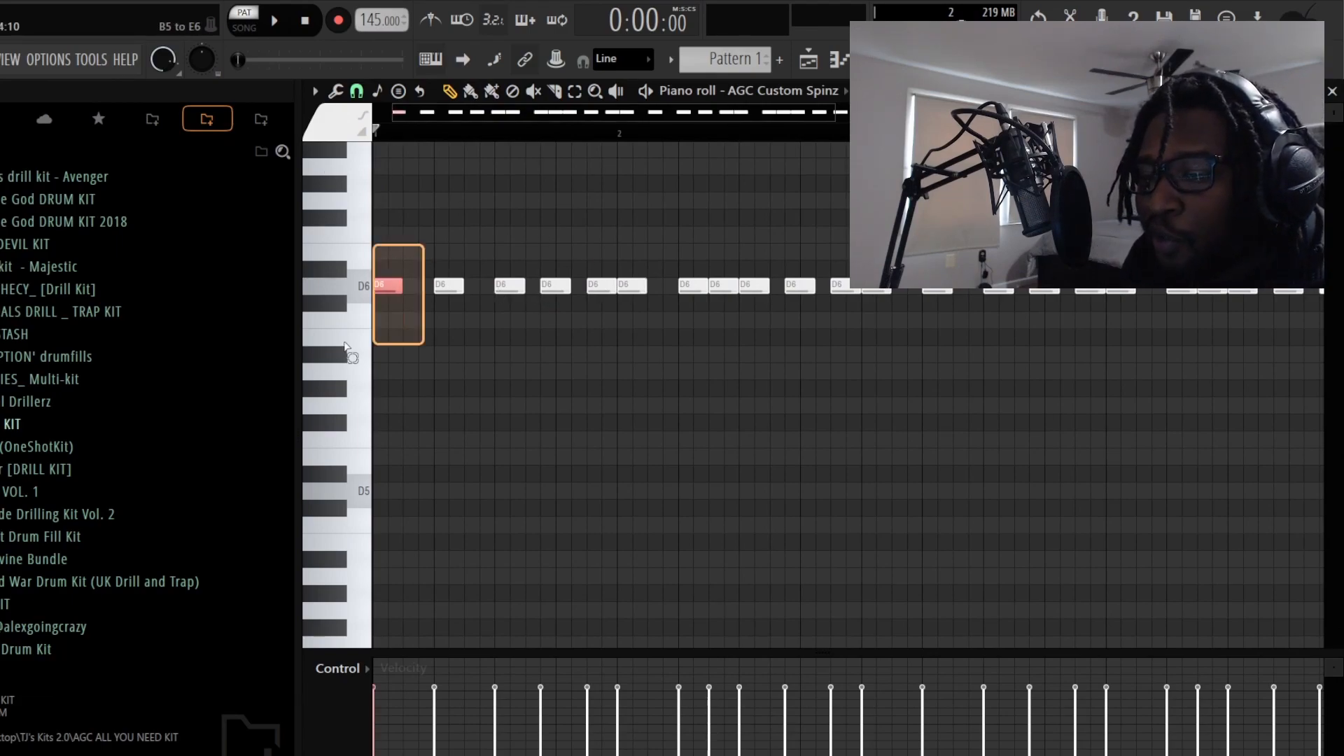
pyautogui.scroll(5, 423, 291)
pyautogui.press('space')
pyautogui.press('space')
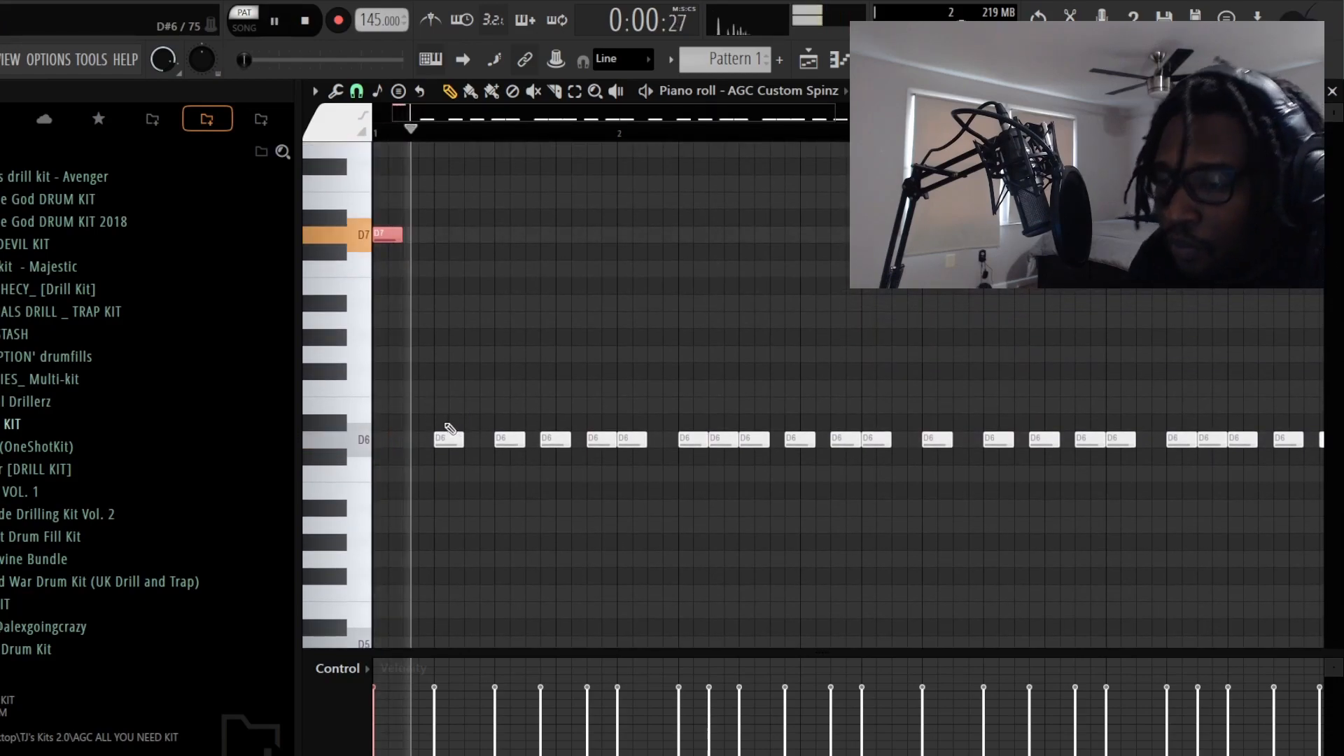
# Step: Raise the opening notes of bars 3 and 4 by an octave to D7
pyautogui.moveTo(845, 425); pyautogui.dragTo(854, 493)
pyautogui.hotkey('ctrl', 'Up')
pyautogui.hotkey('ctrl', 'Down')
pyautogui.moveTo(893, 416); pyautogui.dragTo(886, 456)
pyautogui.hotkey('ctrl', 'Up')
pyautogui.keyDown('ctrl'); pyautogui.click(967, 339); pyautogui.keyUp('ctrl')
pyautogui.scroll(-2, 931, 266)
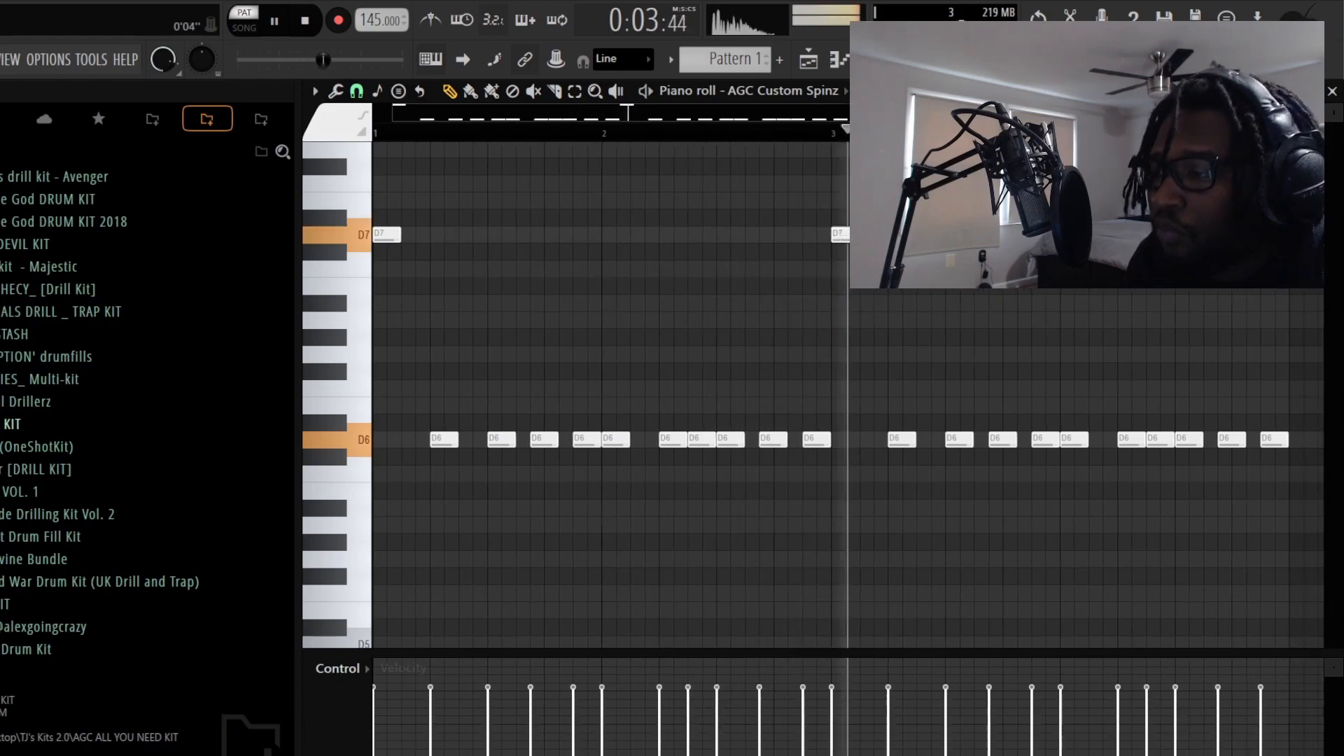
pyautogui.moveTo(1009, 421); pyautogui.dragTo(1024, 458)
pyautogui.hotkey('ctrl', 'Up')
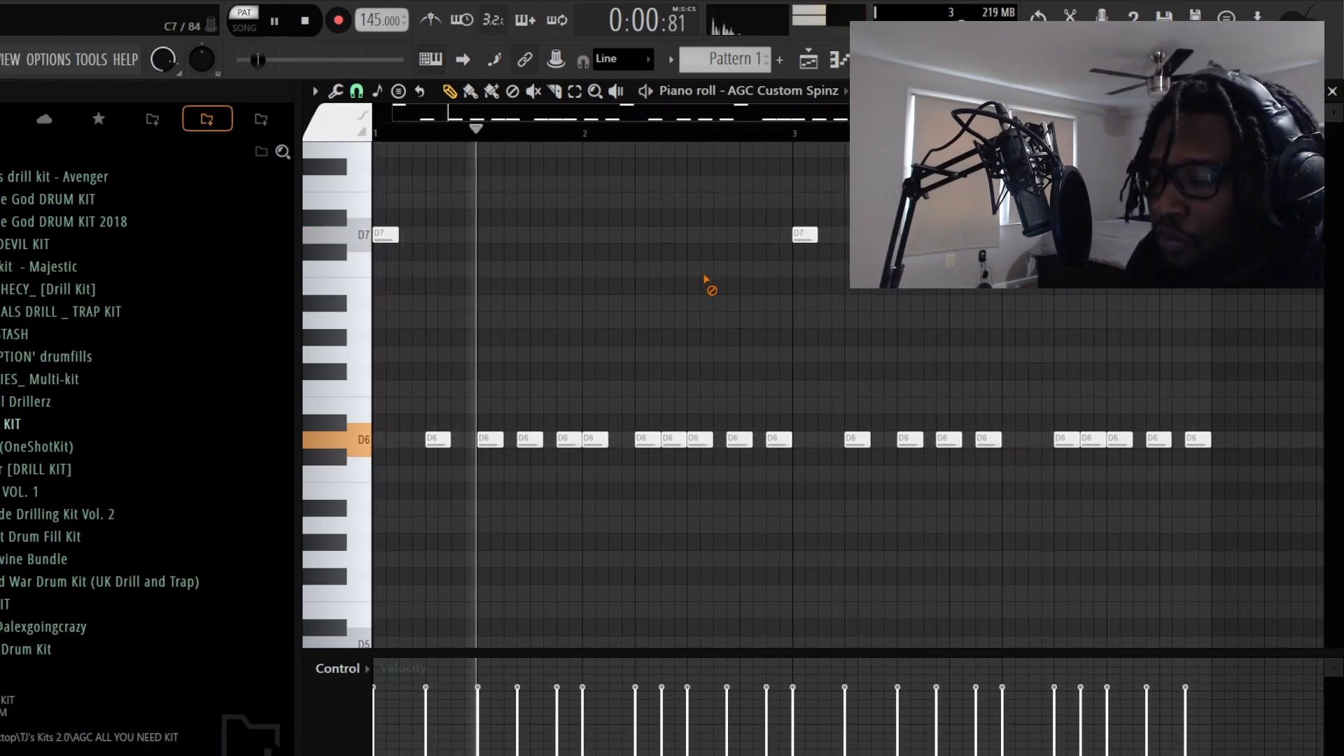
# Step: Try lowering the opening note of bar 3 to C7 and B6 while the pattern plays
pyautogui.click(803, 235)
pyautogui.hotkey('shift', 'Down')
pyautogui.hotkey('shift', 'Down')
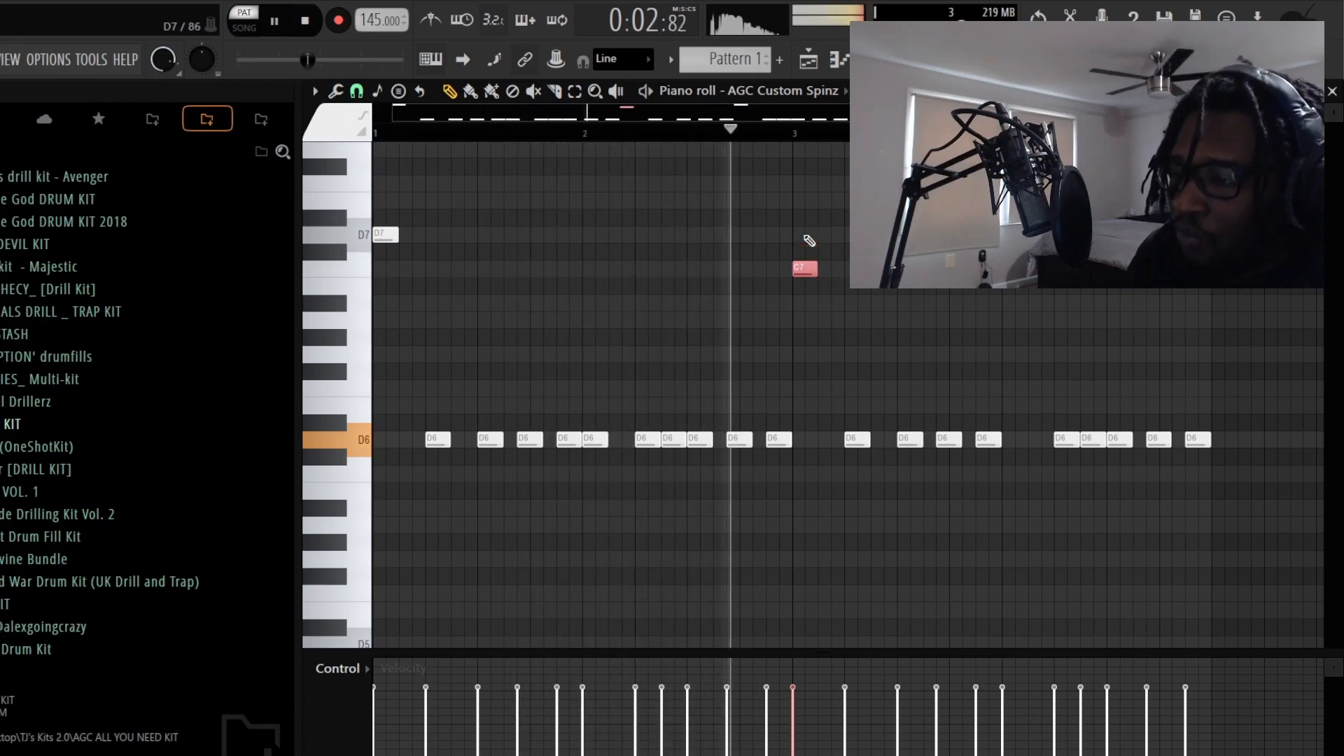
pyautogui.press('space')
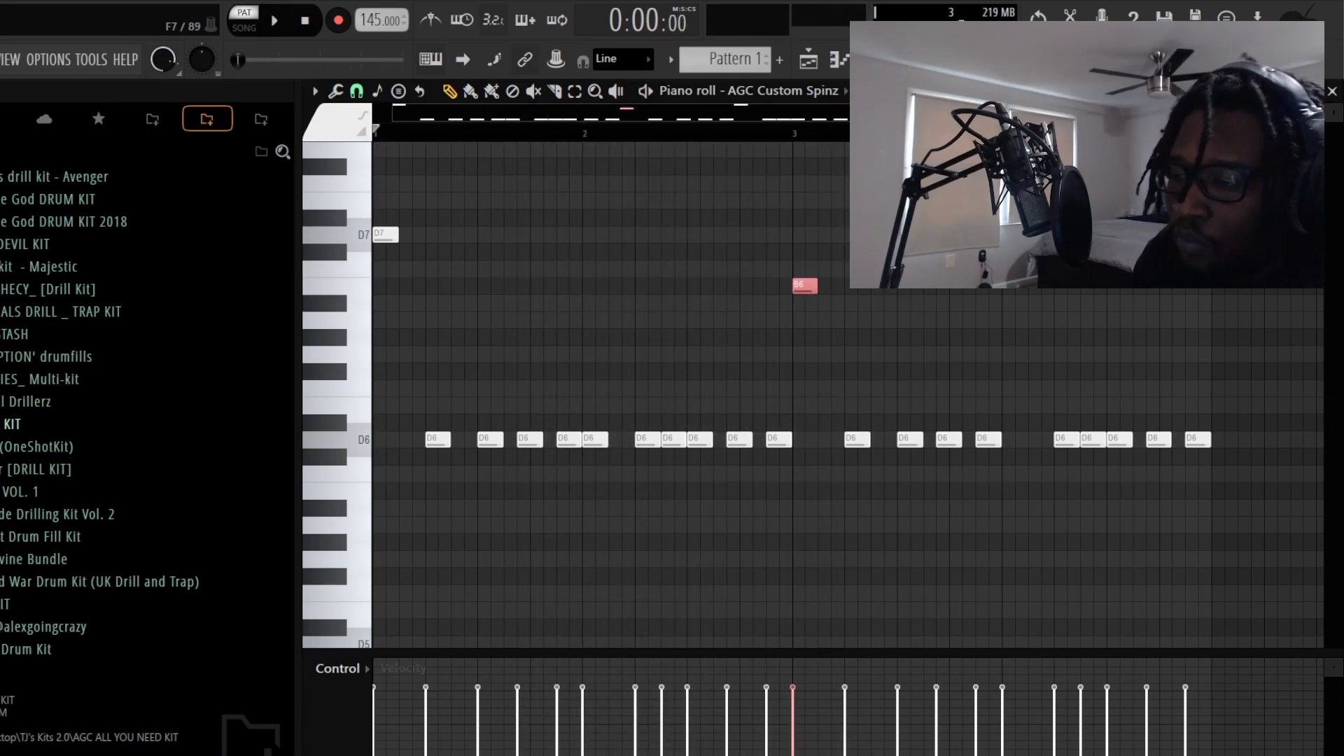
# Step: Replace the opening note of bar 3 with a D#7 note and play the pattern to check it
pyautogui.moveTo(791, 250); pyautogui.dragTo(793, 210)
pyautogui.press('space')
pyautogui.rightClick(805, 286)
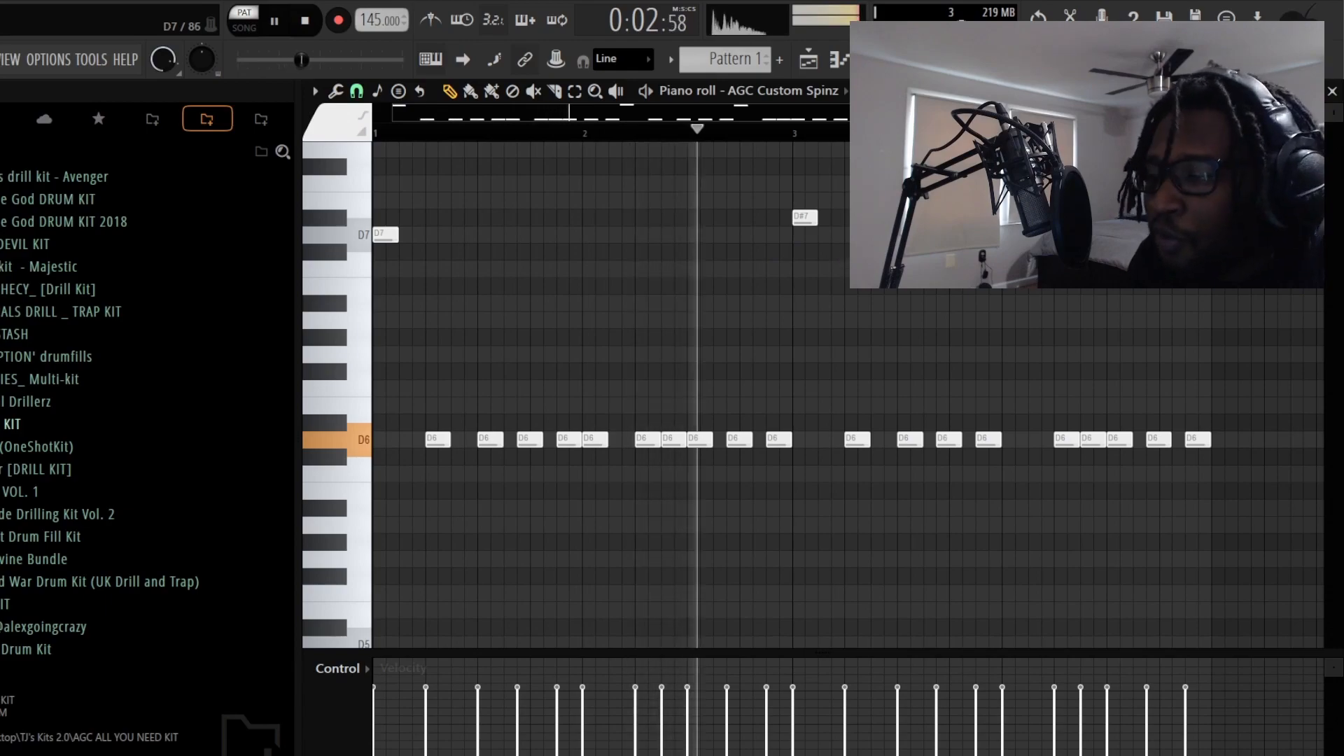
pyautogui.press('space')
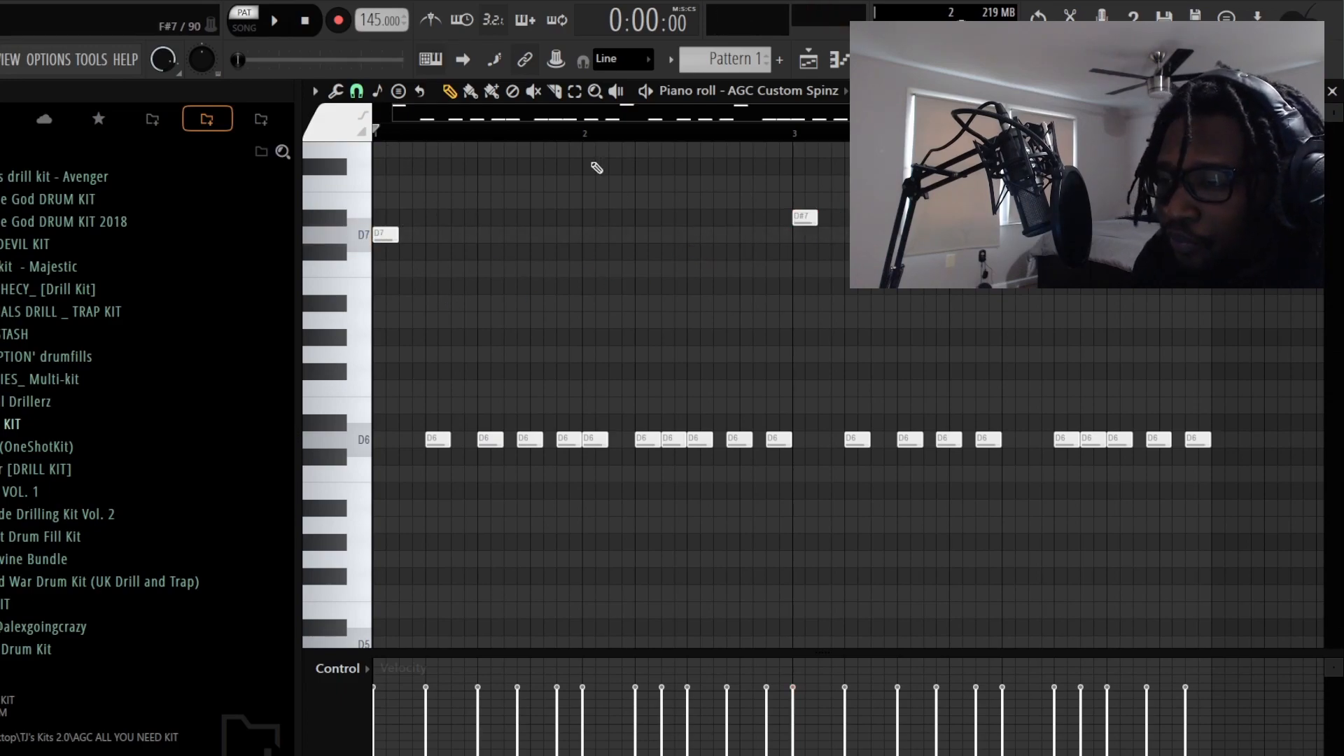
# Step: Transpose all notes in the pattern down one octave and play the lowered bassline
pyautogui.scroll(-3, 597, 168)
pyautogui.moveTo(1084, 224); pyautogui.dragTo(372, 534)
pyautogui.click(366, 448)
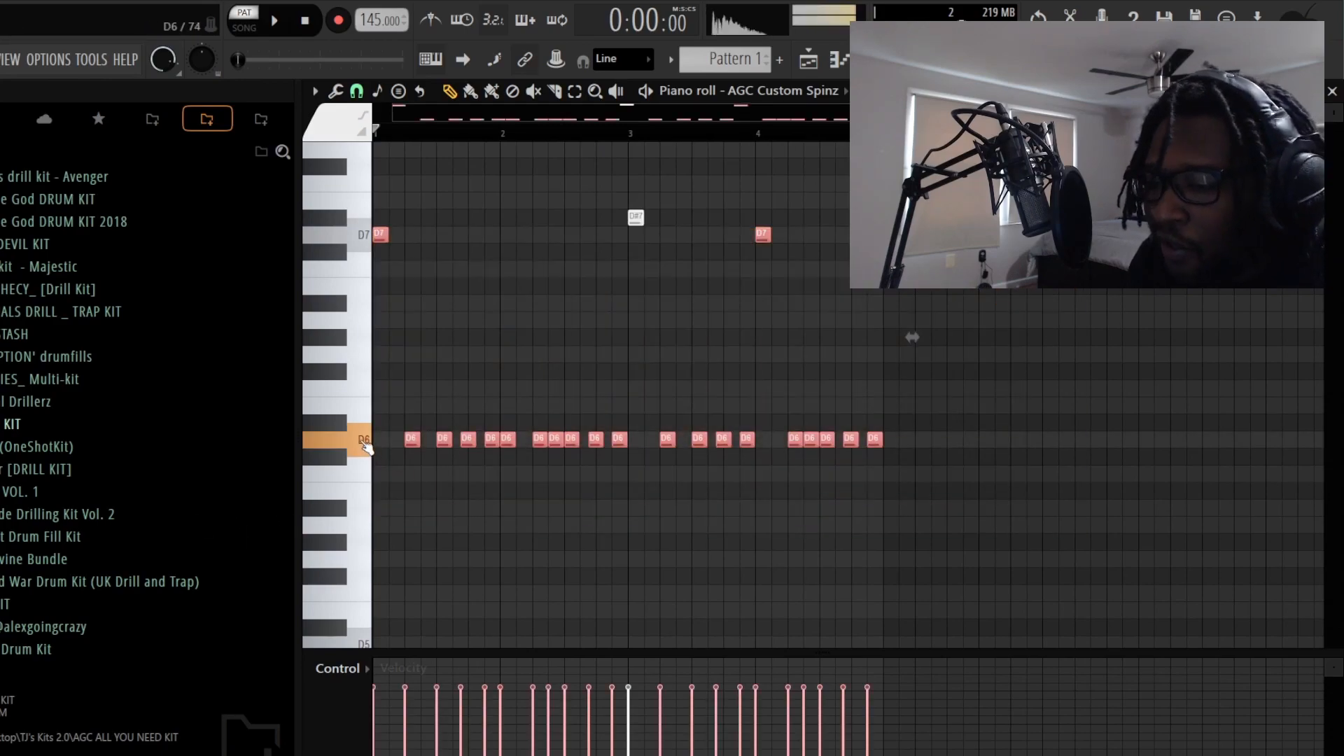
pyautogui.rightClick(755, 295)
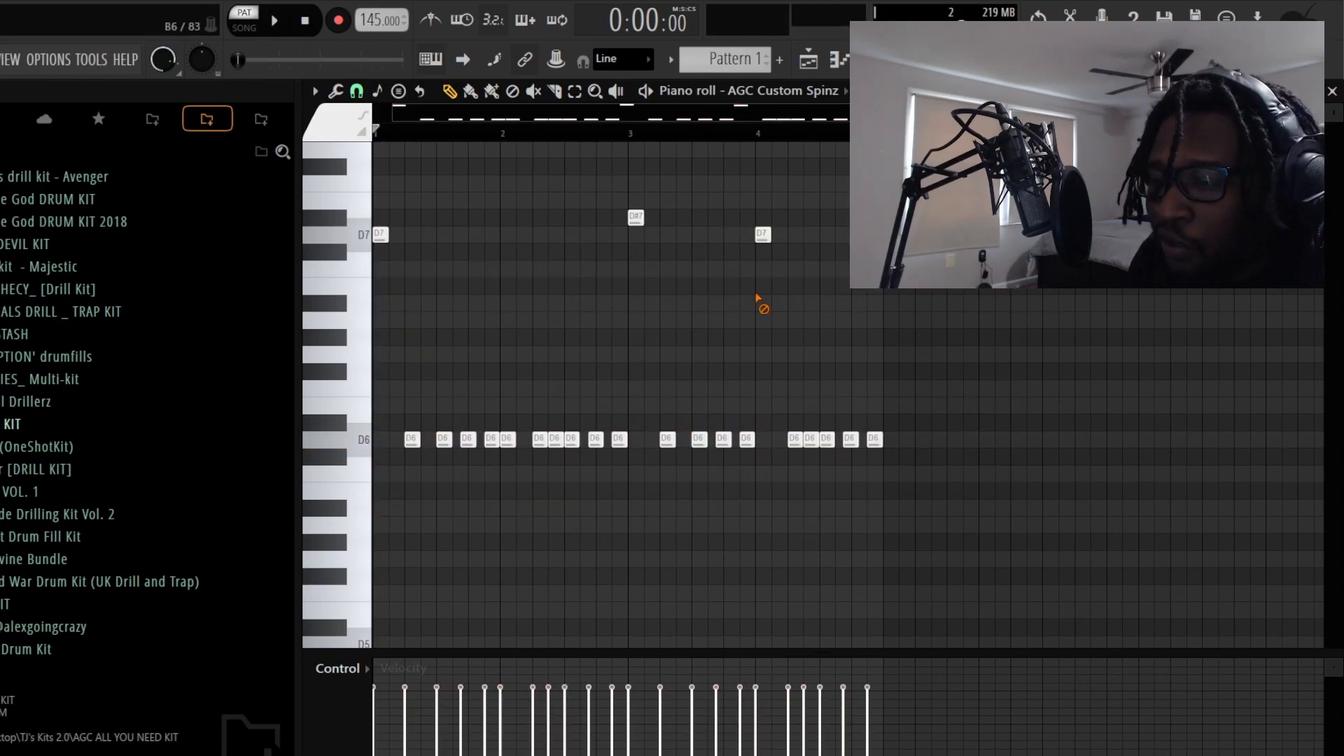
pyautogui.hotkey('ctrl', 'Down')
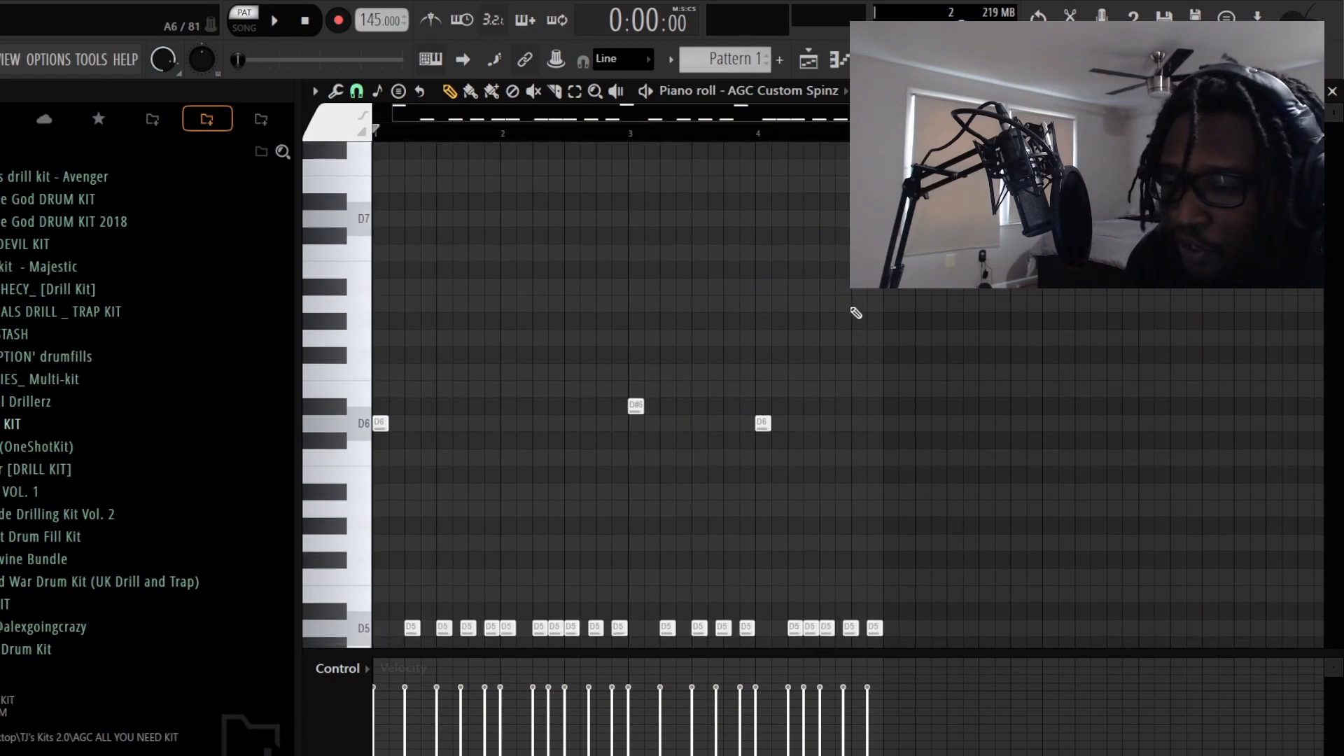
pyautogui.scroll(-2, 376, 336)
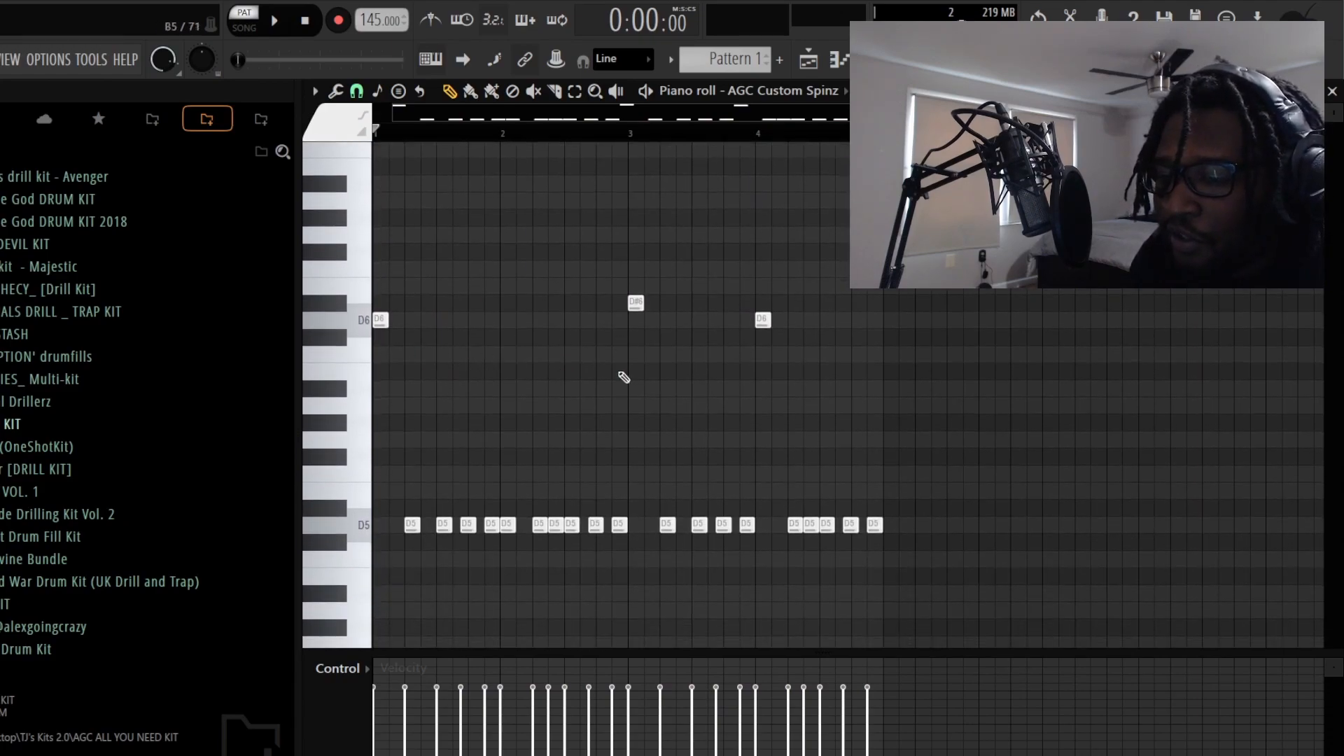
pyautogui.press('space')
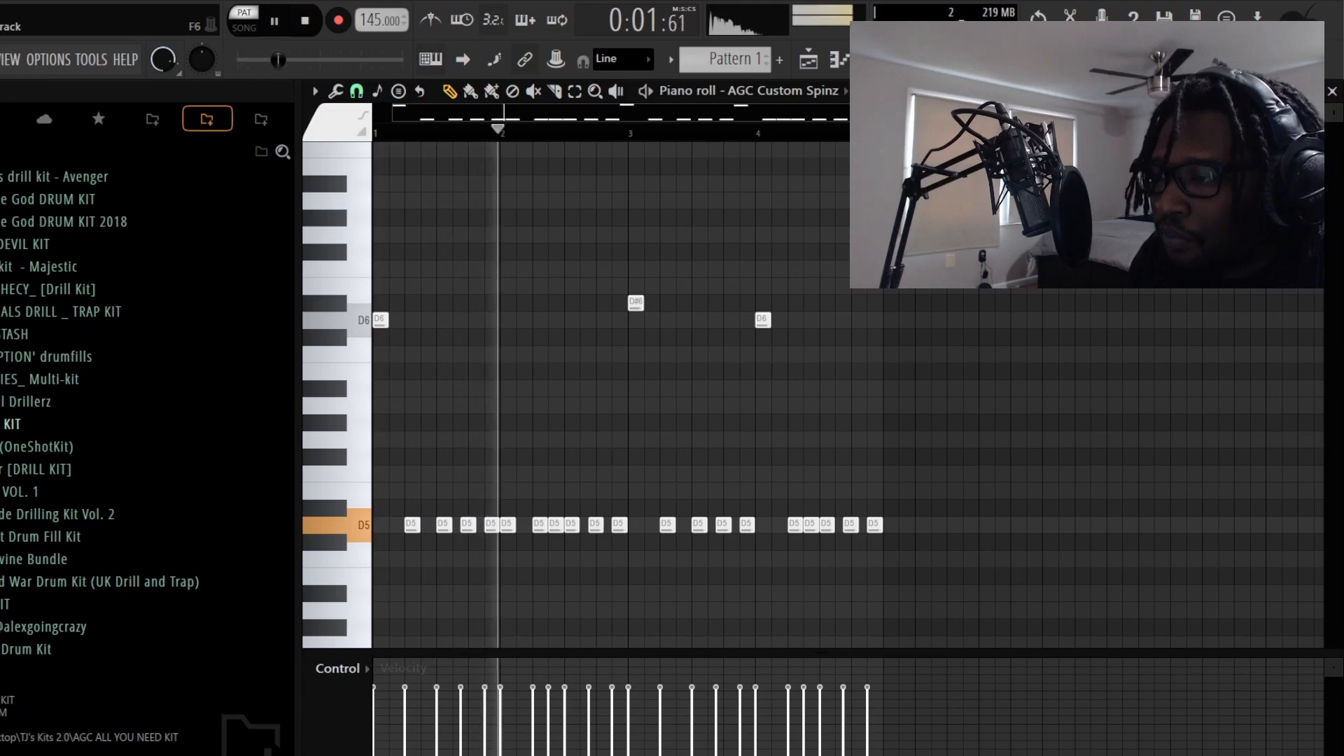
# Step: Enable the Cut itself option for the AGC Custom Spinz channel
pyautogui.press('F6')
pyautogui.rightClick(584, 300)
pyautogui.click(632, 414)
pyautogui.press('space')
pyautogui.rightClick(585, 300)
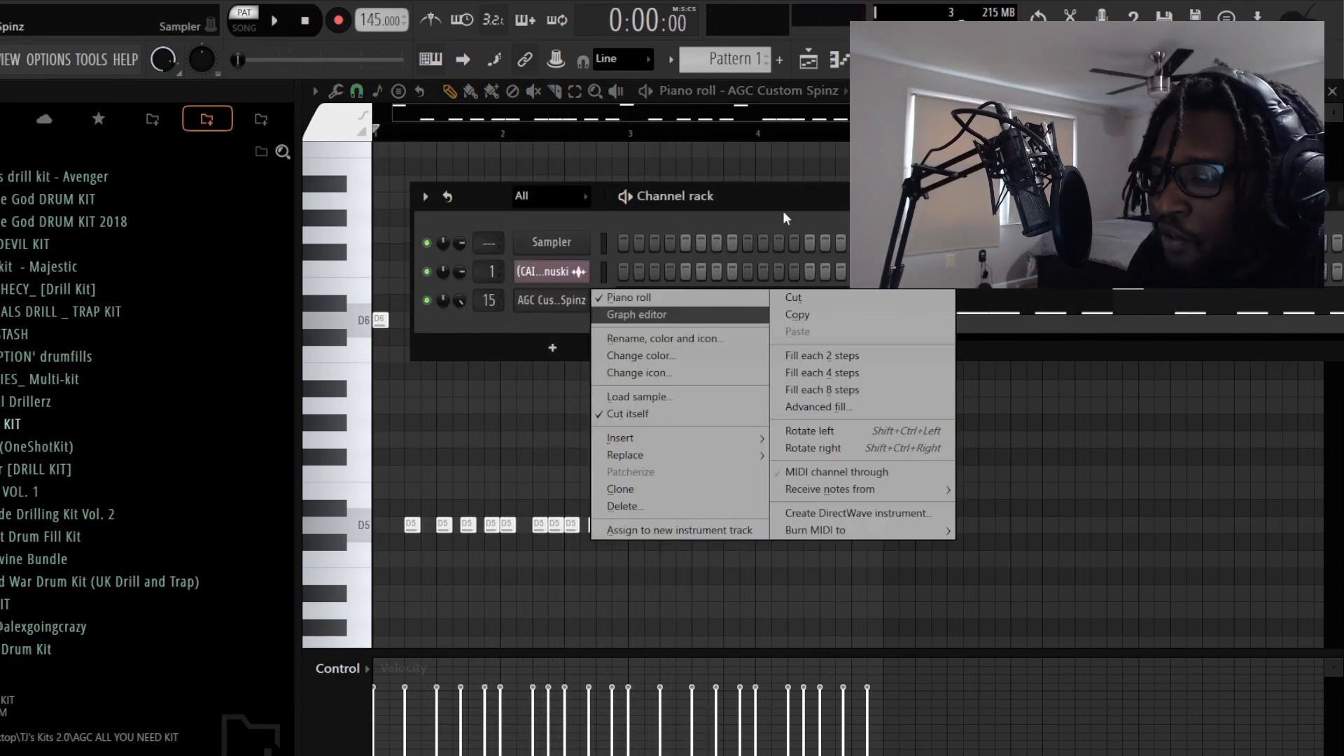
pyautogui.press('Escape')
# Step: Load Fruity Soft Clipper into slot 9 of the Master mixer track and close the mixer
pyautogui.press('F9')
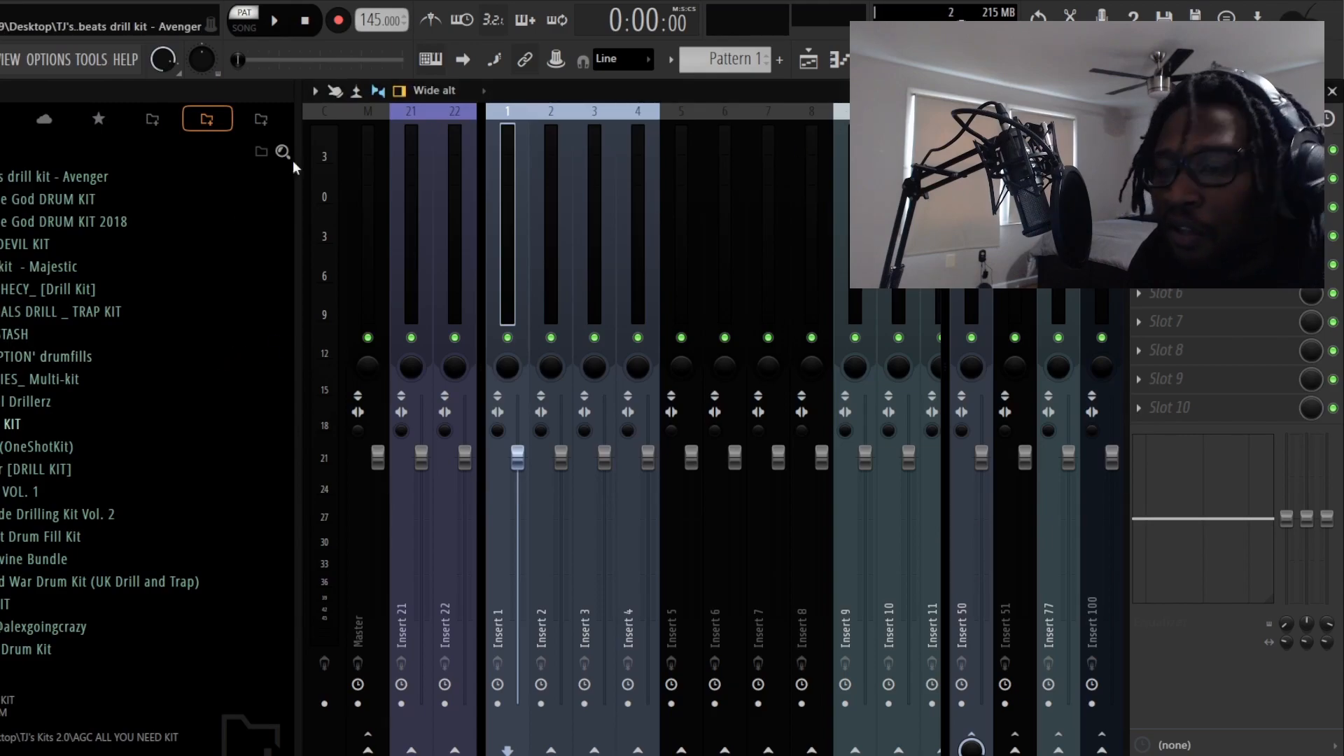
pyautogui.click(365, 149)
pyautogui.click(1201, 384)
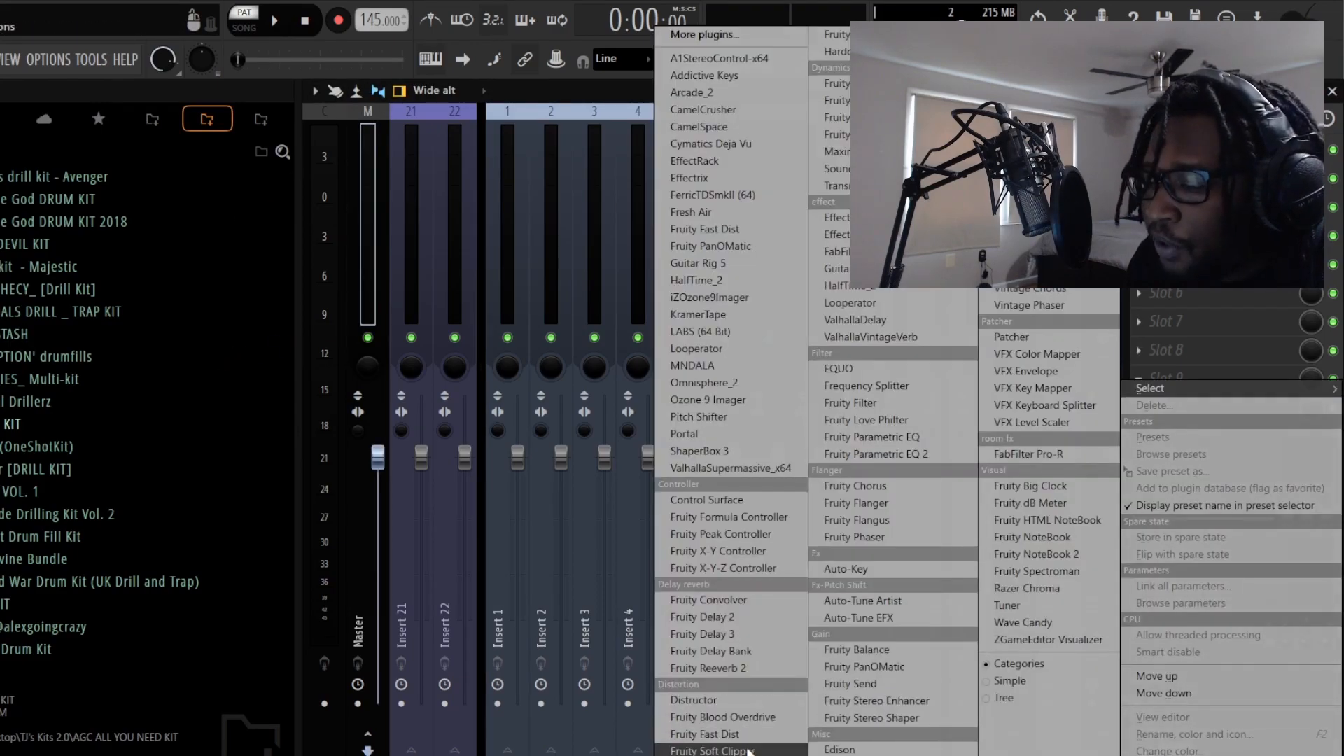
pyautogui.click(748, 751)
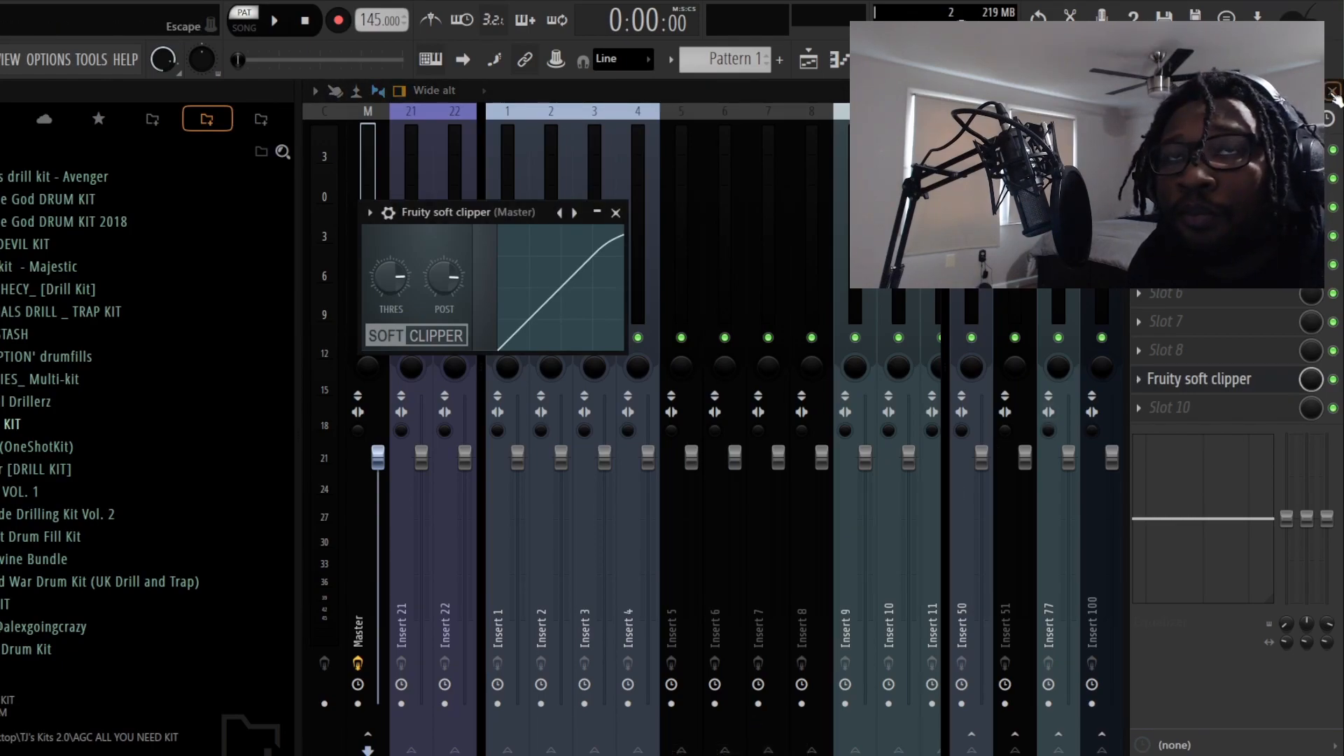
pyautogui.click(1332, 93)
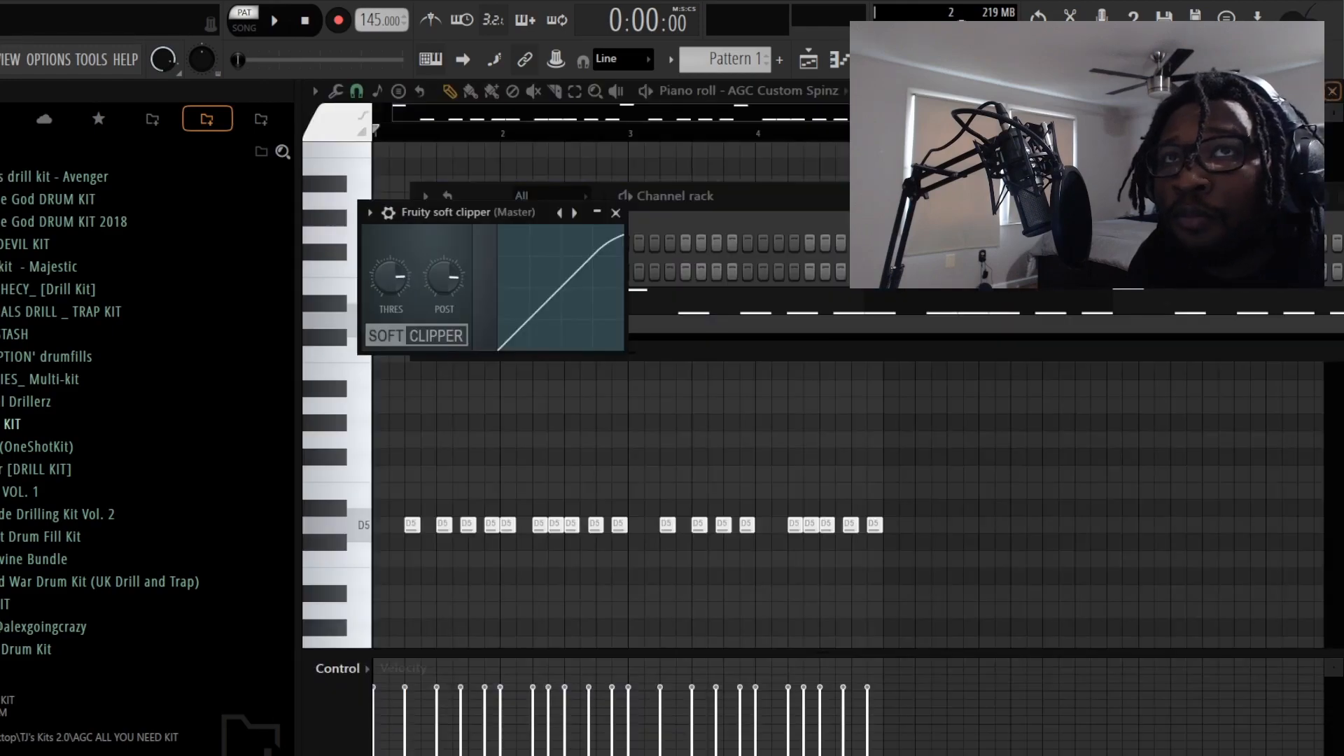
# Step: Play the bassline pattern alone, and play it together with the vocal sample in song mode
pyautogui.click(997, 473)
pyautogui.press('space')
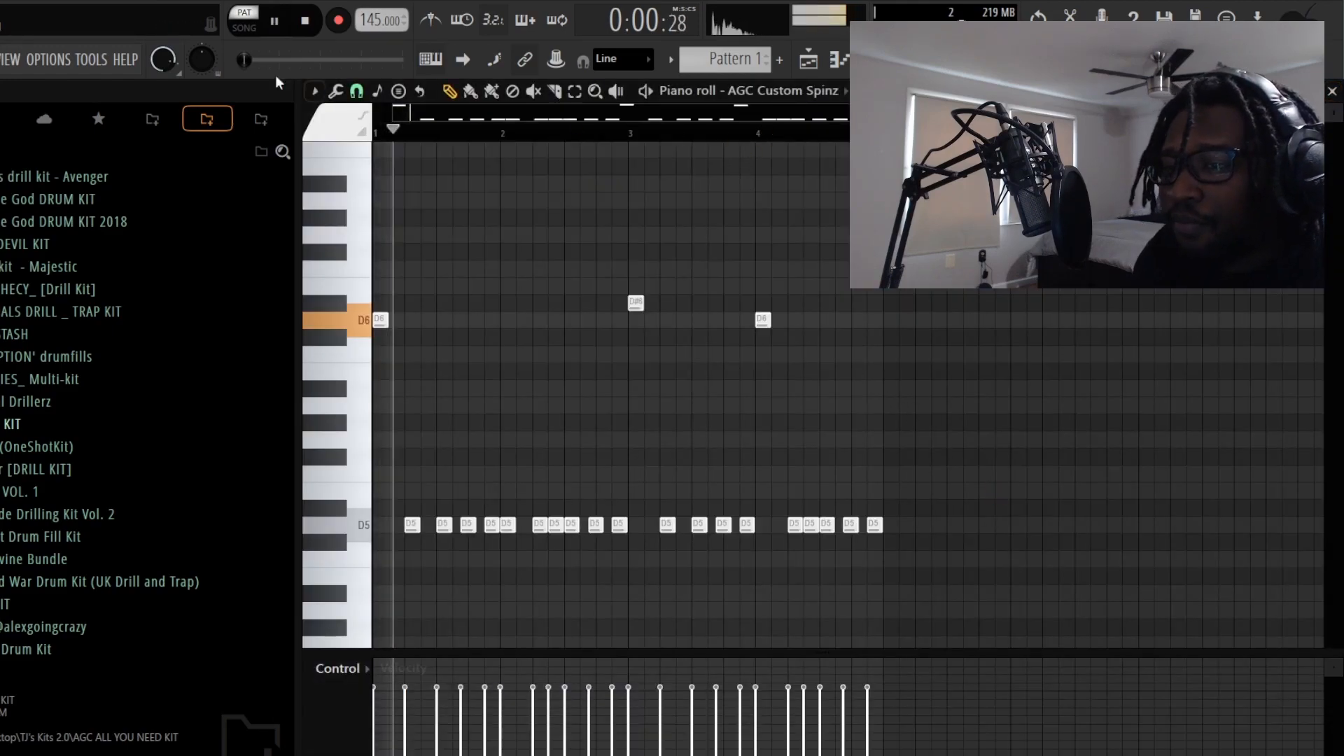
pyautogui.press('space')
pyautogui.press('space')
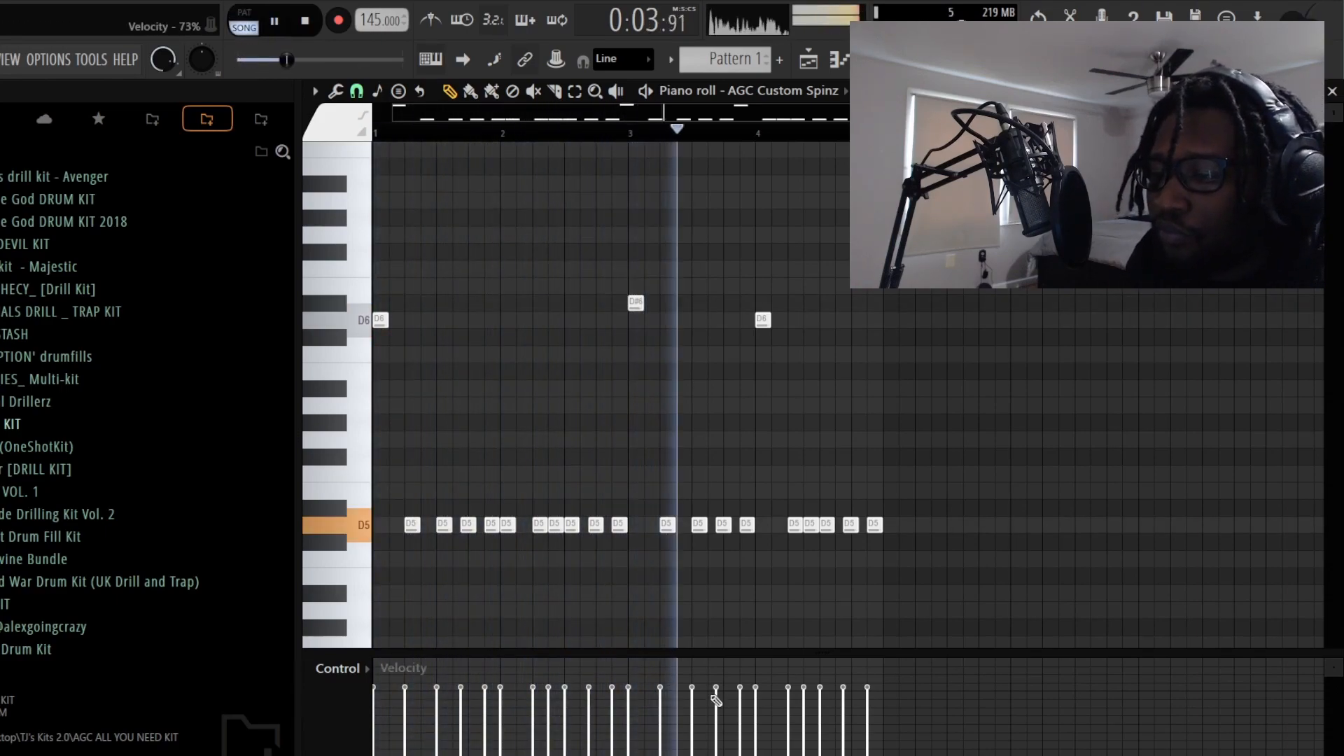
# Step: Try the opening note of bar 3 on E6 during playback and return it to D#6
pyautogui.moveTo(637, 303)
pyautogui.mouseDown()
pyautogui.moveTo(656, 311)
pyautogui.moveTo(653, 288)
pyautogui.mouseUp()
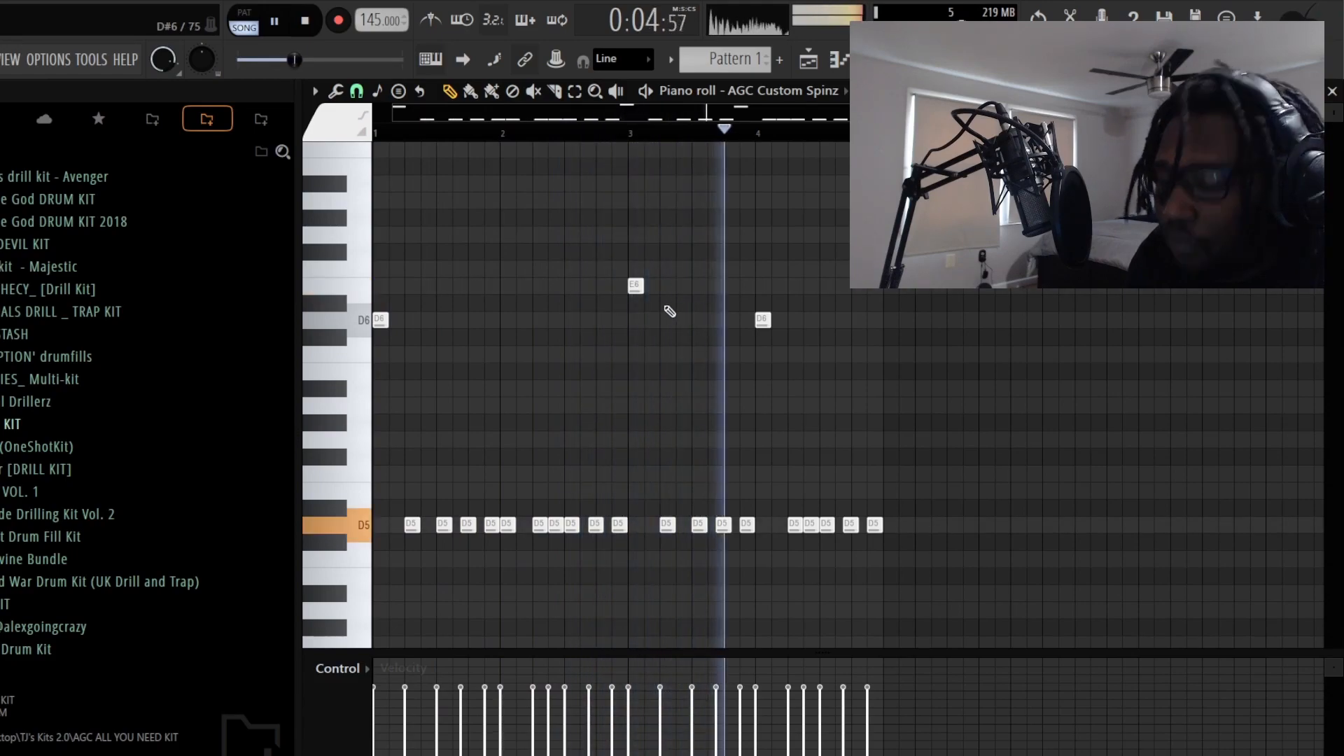
pyautogui.click(630, 286)
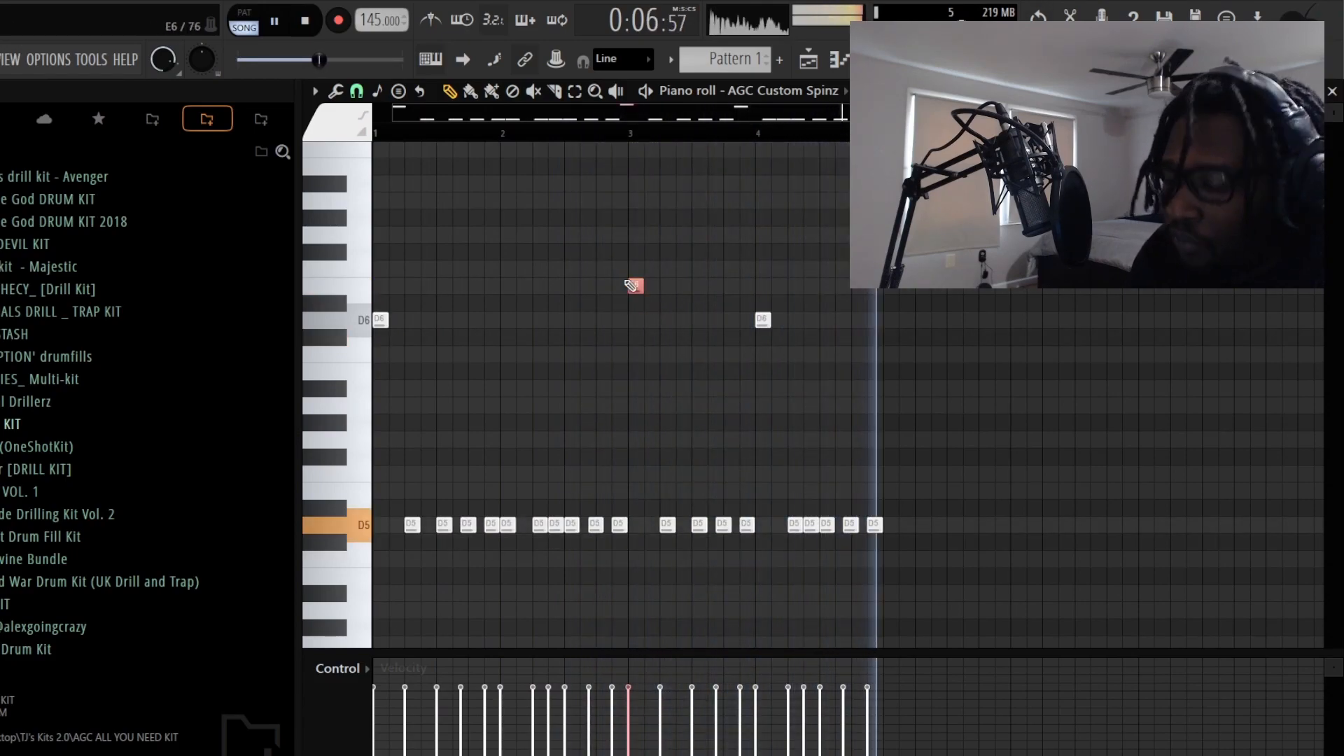
pyautogui.moveTo(631, 286); pyautogui.dragTo(632, 302)
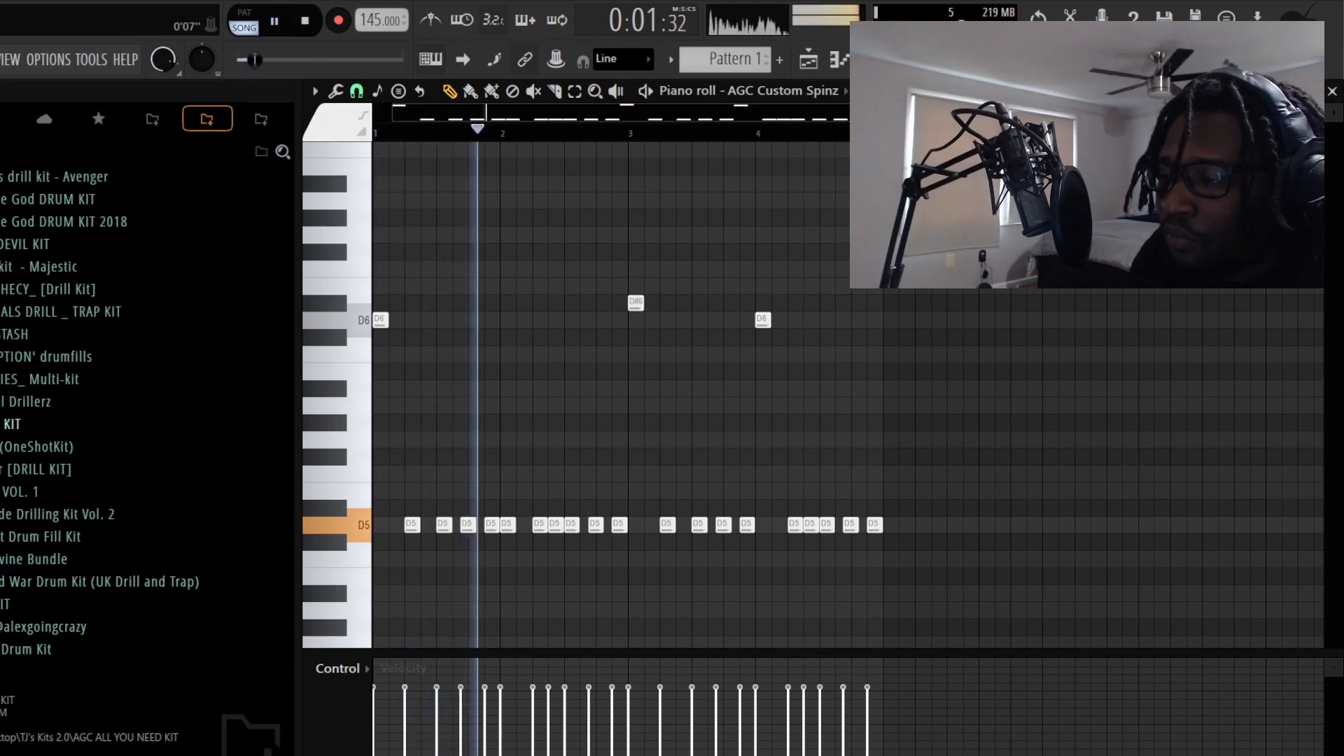
# Step: Raise the velocity of all bassline notes, duplicate them into bars 5 to 8, and close the piano roll
pyautogui.hotkey('ctrl', 'a')
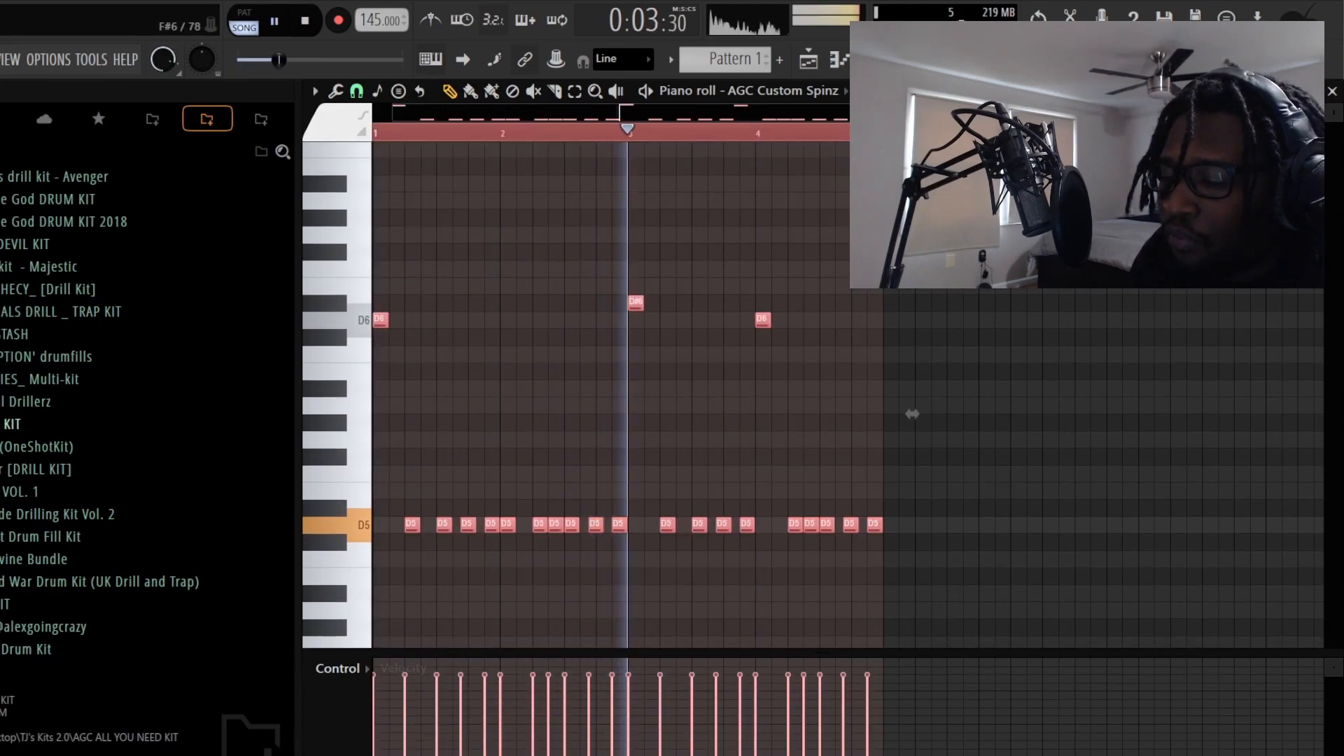
pyautogui.press('F6')
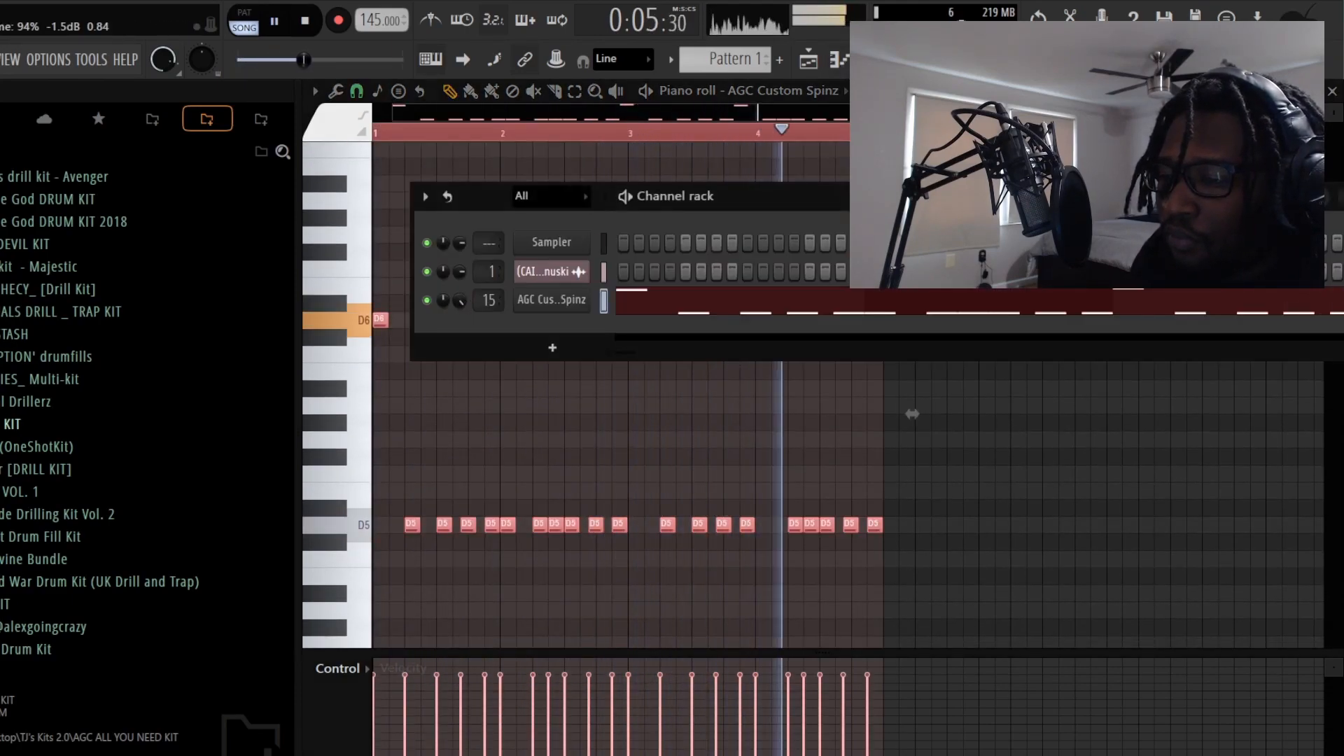
pyautogui.click(734, 495)
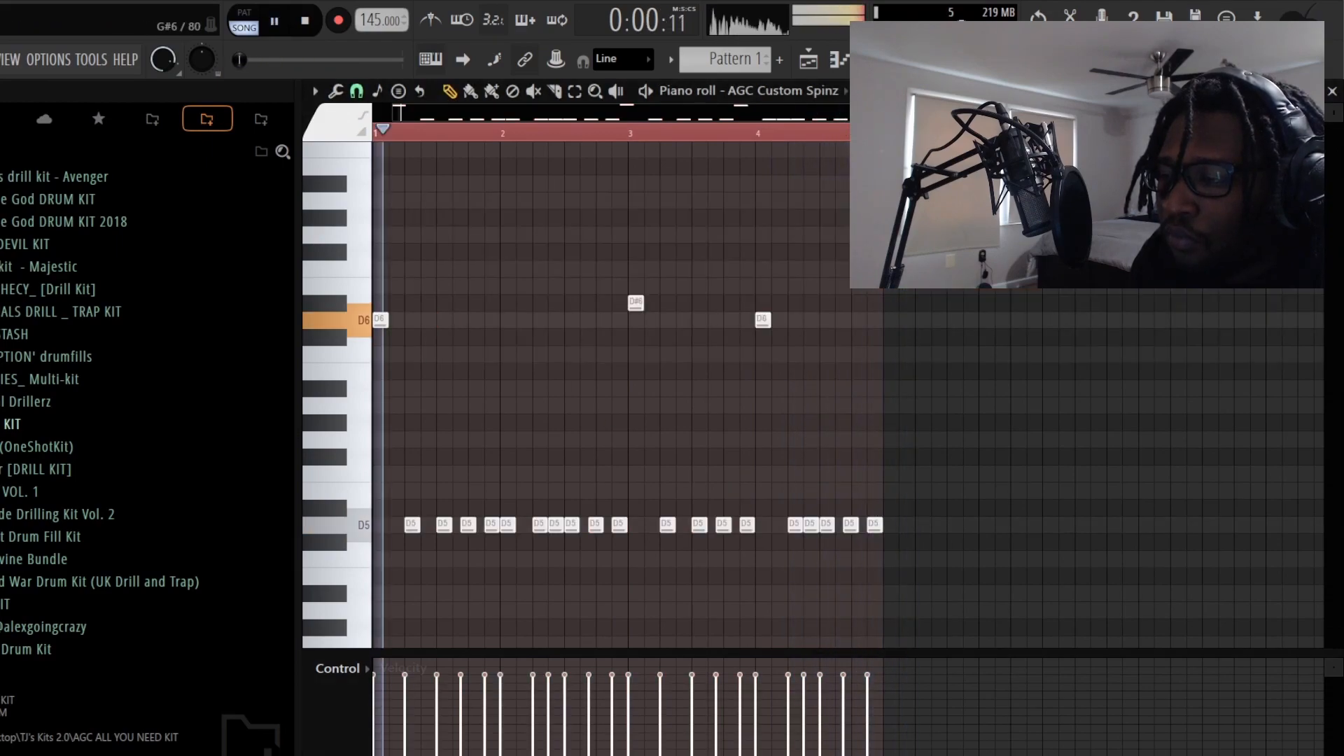
pyautogui.hotkey('ctrl', 'b')
pyautogui.scroll(-2, 753, 140)
pyautogui.press('space')
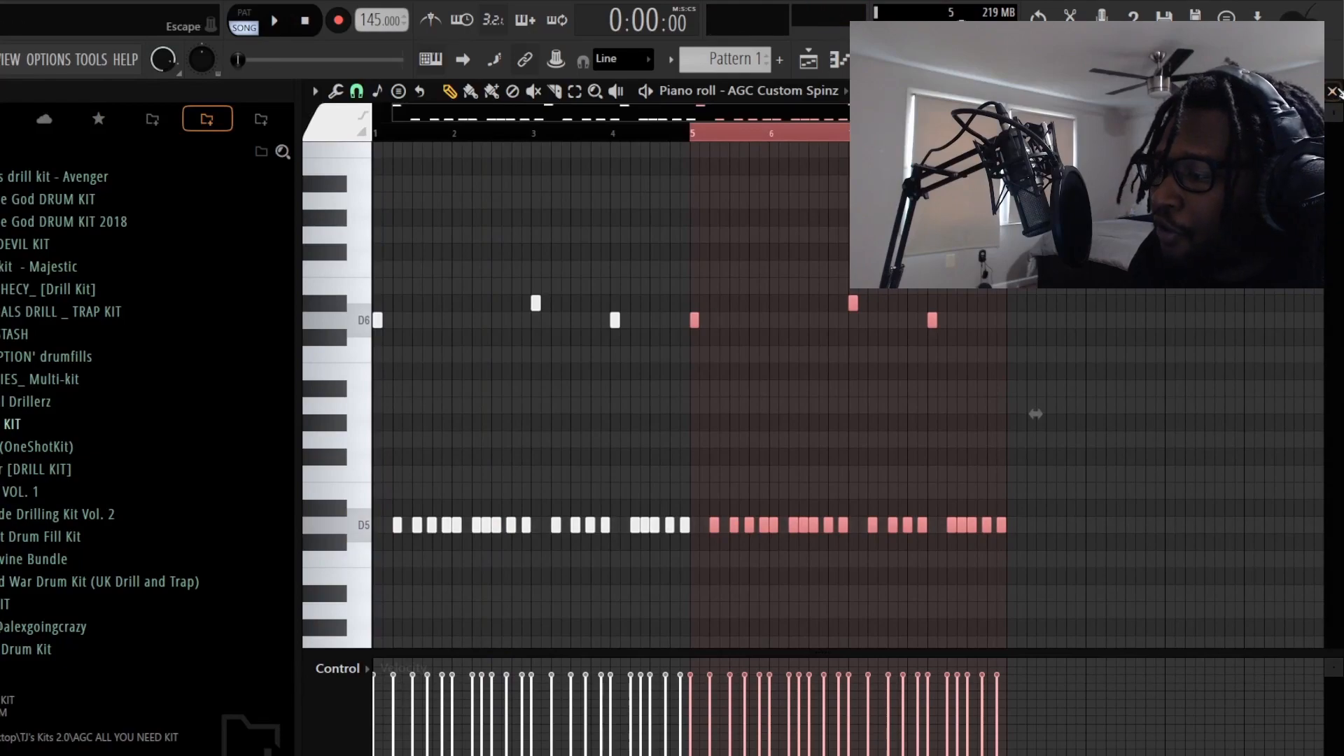
pyautogui.click(1332, 92)
# Step: Play the arrangement briefly and load Fruity Parametric EQ 2 into slot 1 of mixer track Insert 1
pyautogui.press('space')
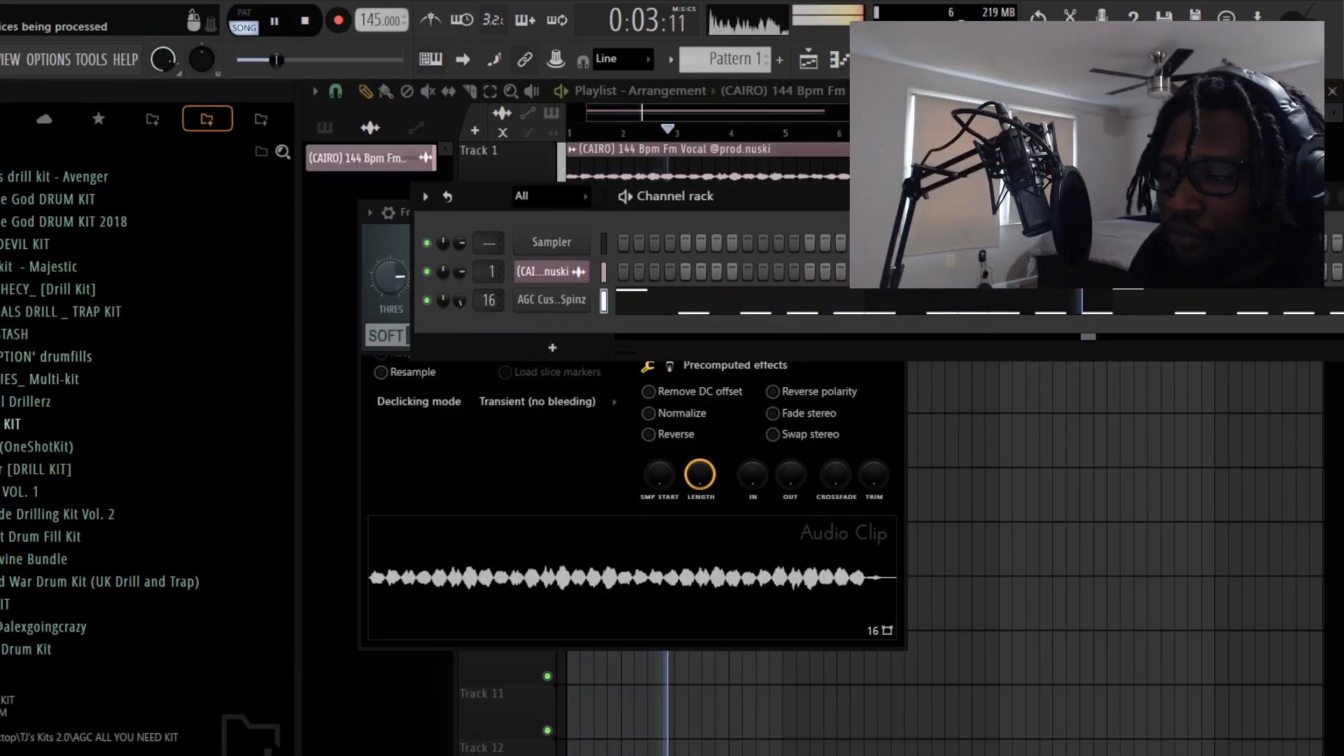
pyautogui.press('F9')
pyautogui.moveTo(759, 242); pyautogui.dragTo(405, 327)
pyautogui.press('space')
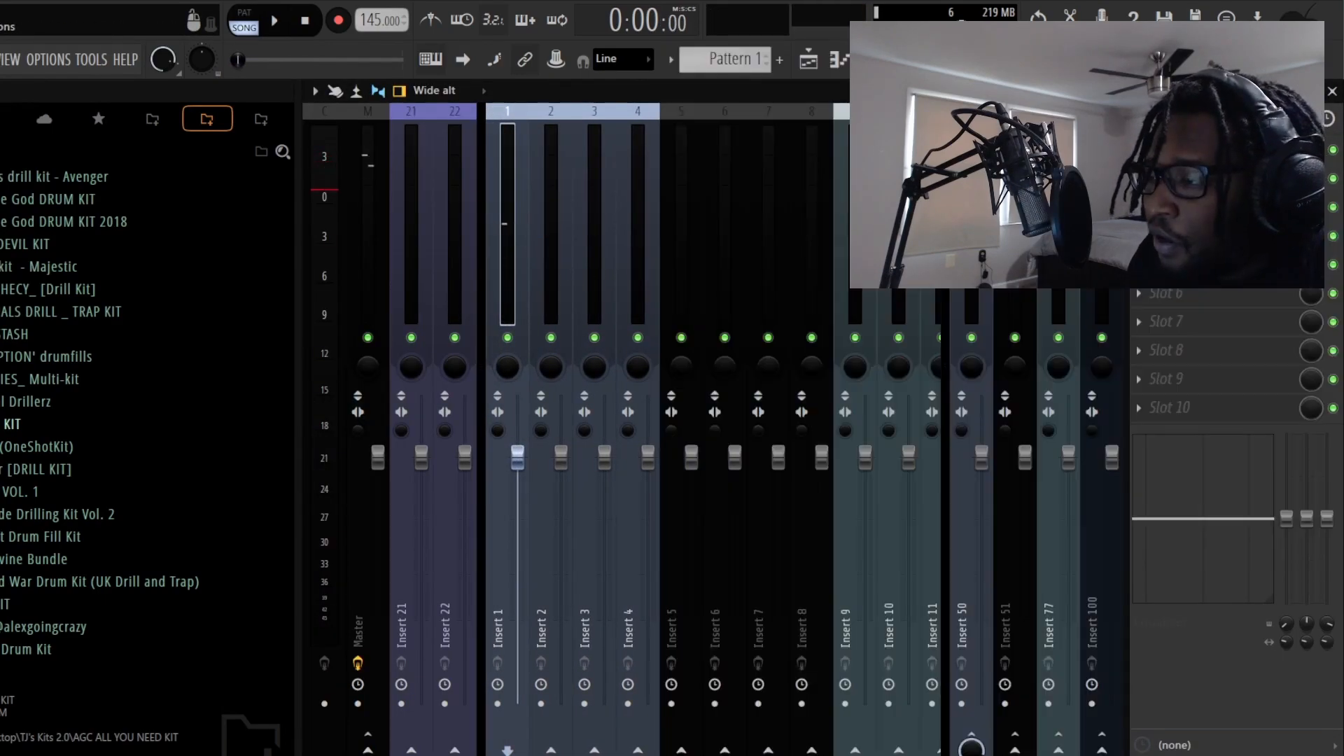
pyautogui.click(1139, 150)
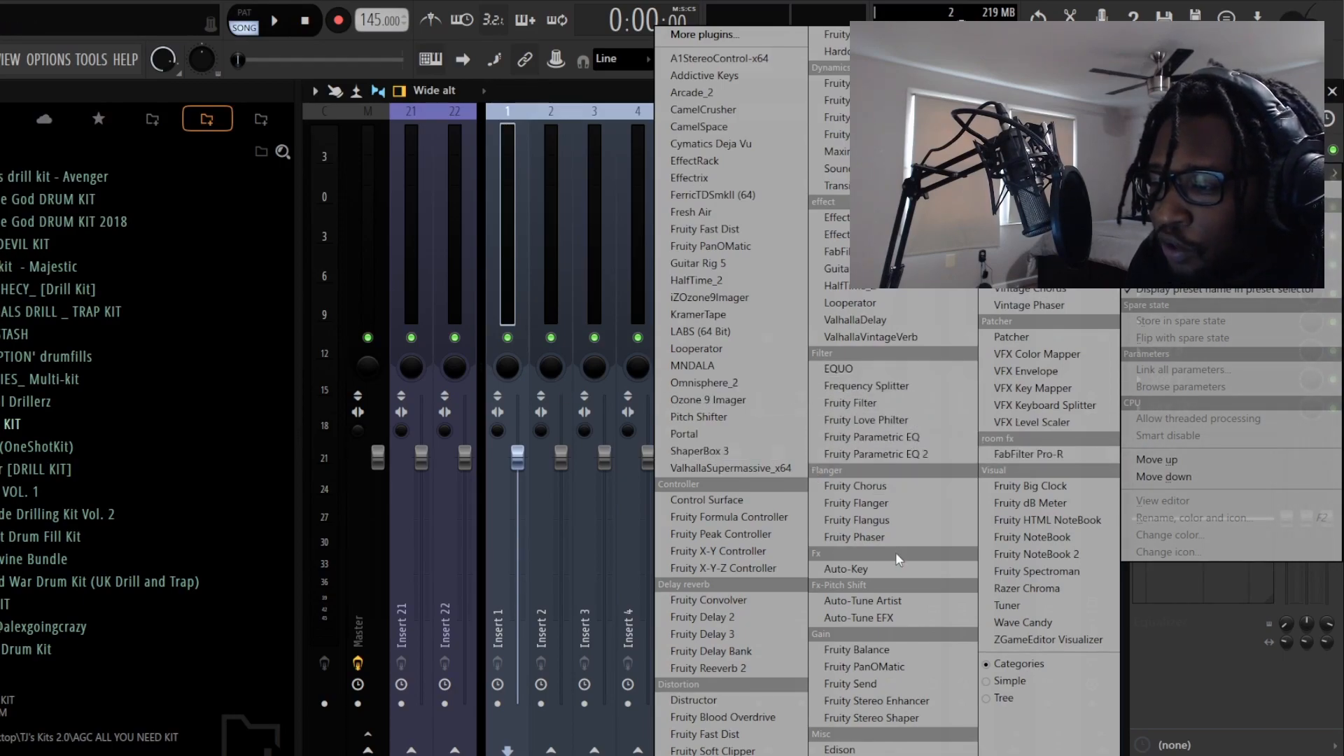
pyautogui.click(891, 455)
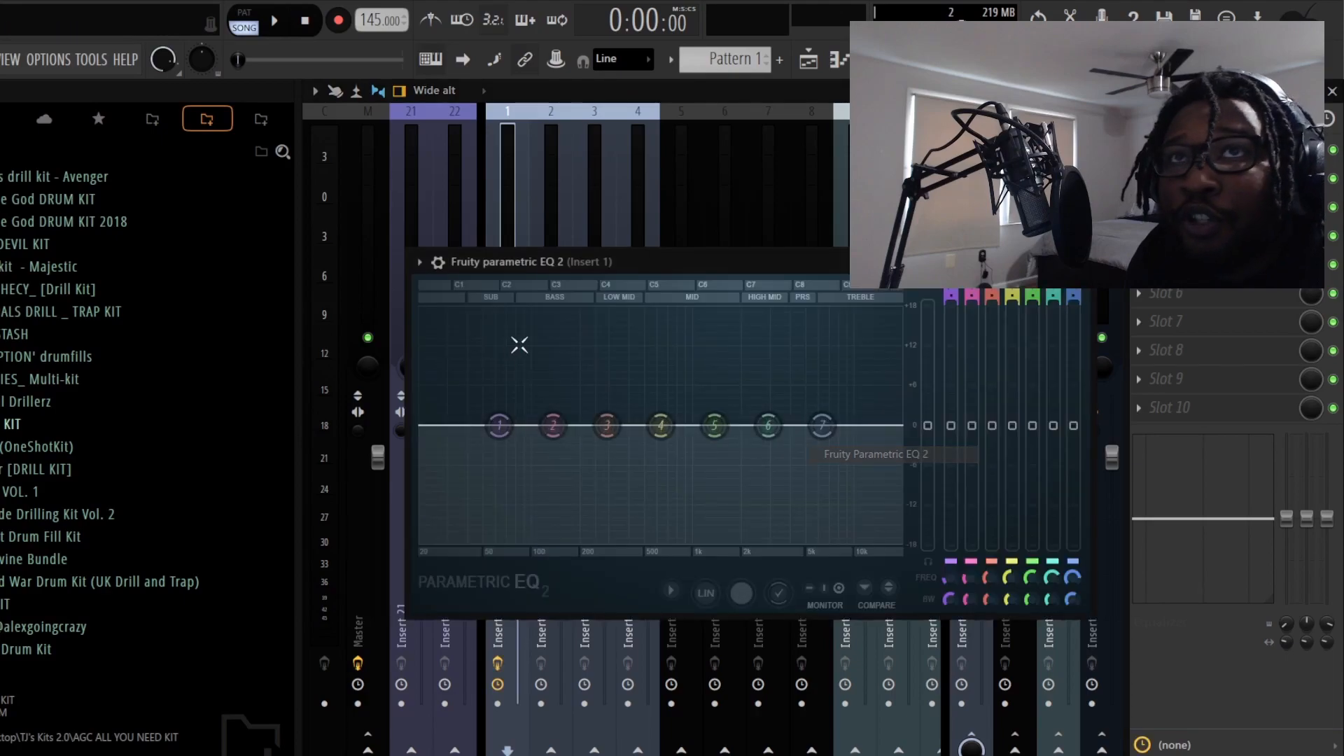
pyautogui.moveTo(755, 269); pyautogui.dragTo(719, 333)
# Step: Try the Steep 6, Steep 8, Steep 4 and Gentle 6 orders on EQ band 1 while lowering its shelf
pyautogui.rightClick(462, 497)
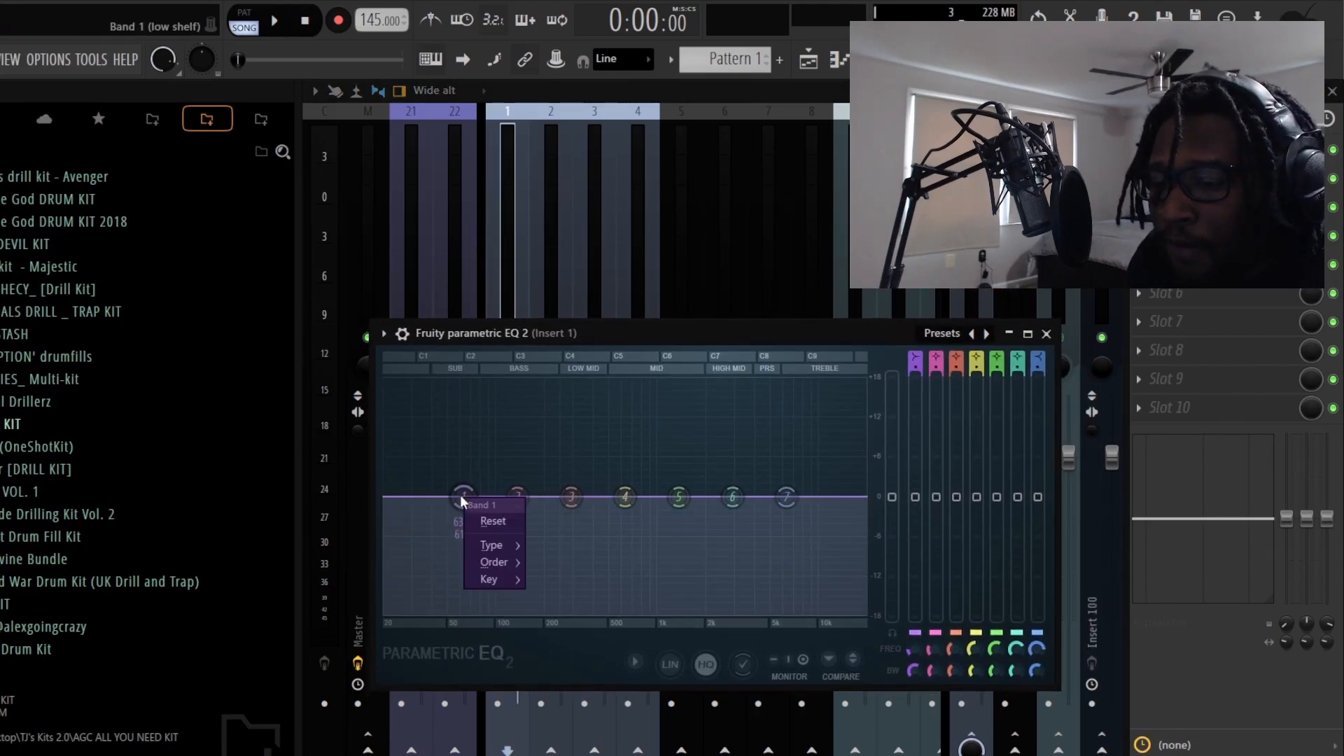
pyautogui.moveTo(507, 560)
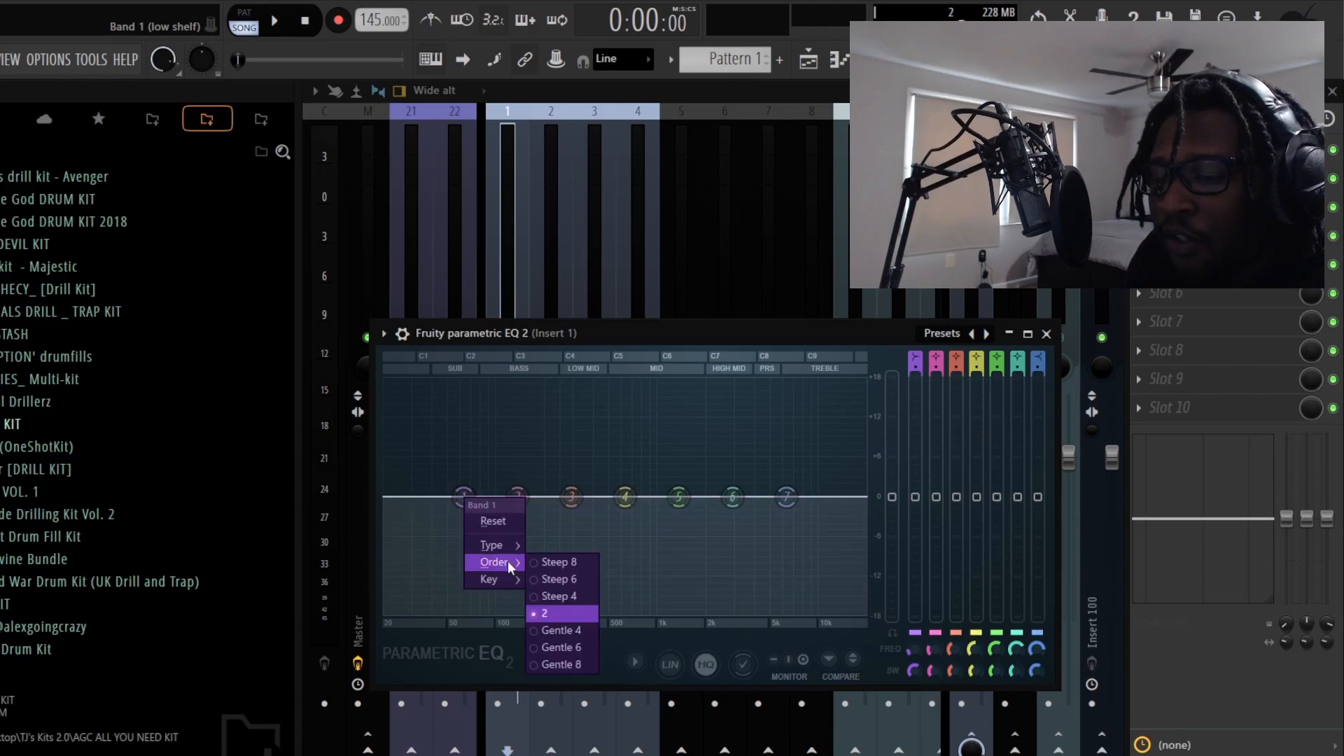
pyautogui.click(568, 578)
pyautogui.moveTo(462, 497); pyautogui.dragTo(465, 558)
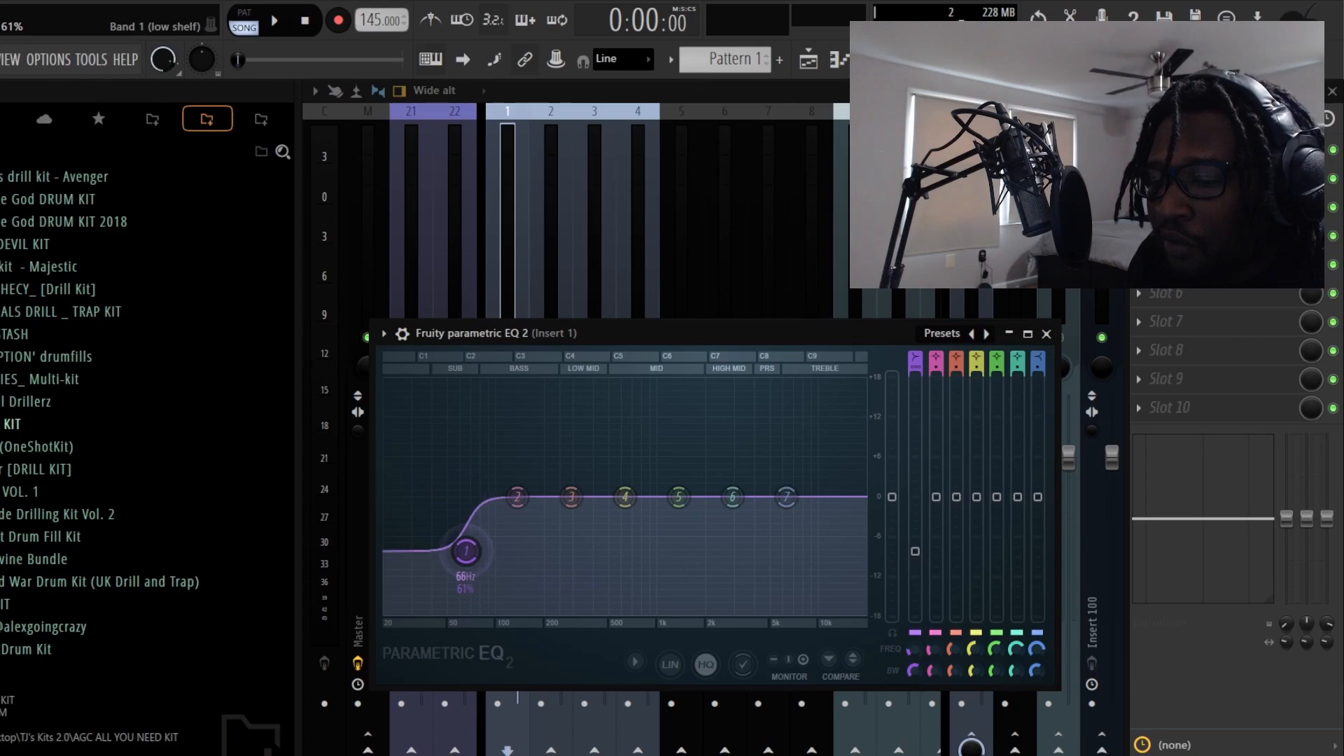
pyautogui.rightClick(465, 550)
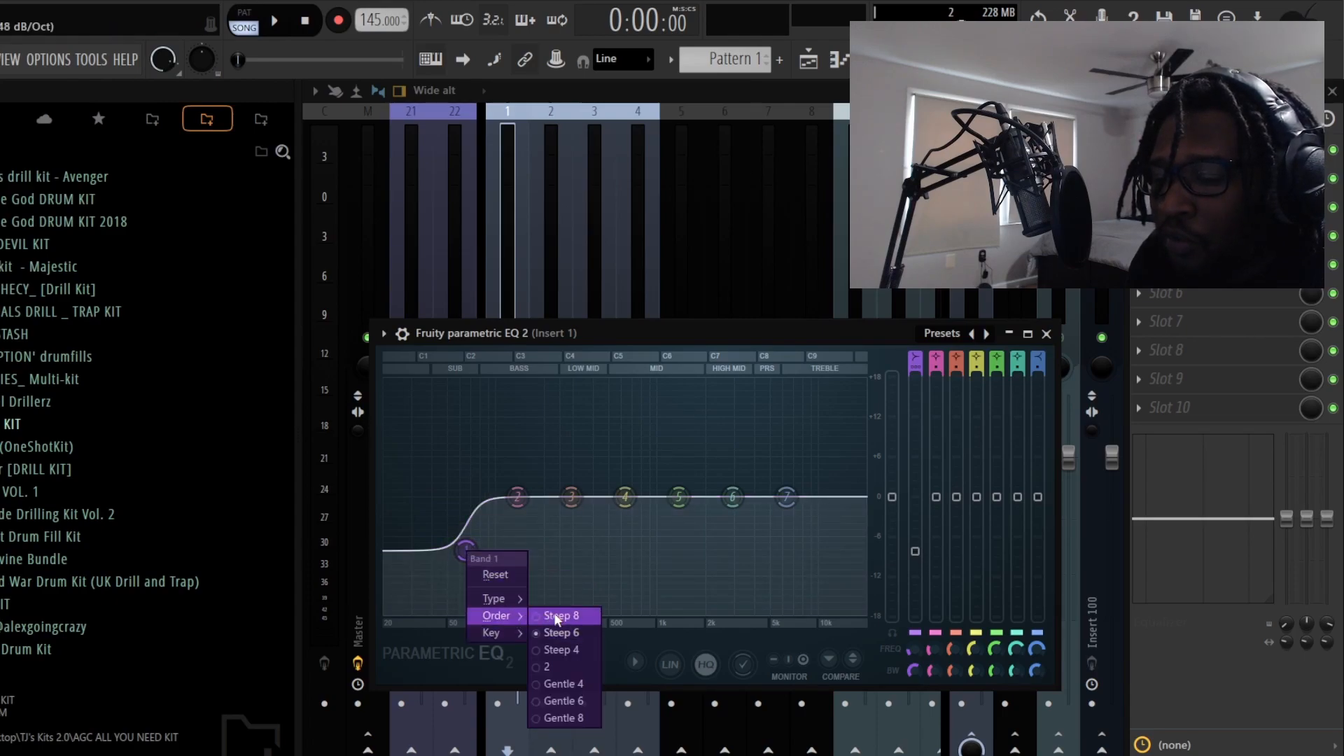
pyautogui.click(556, 615)
pyautogui.moveTo(465, 551); pyautogui.dragTo(475, 585)
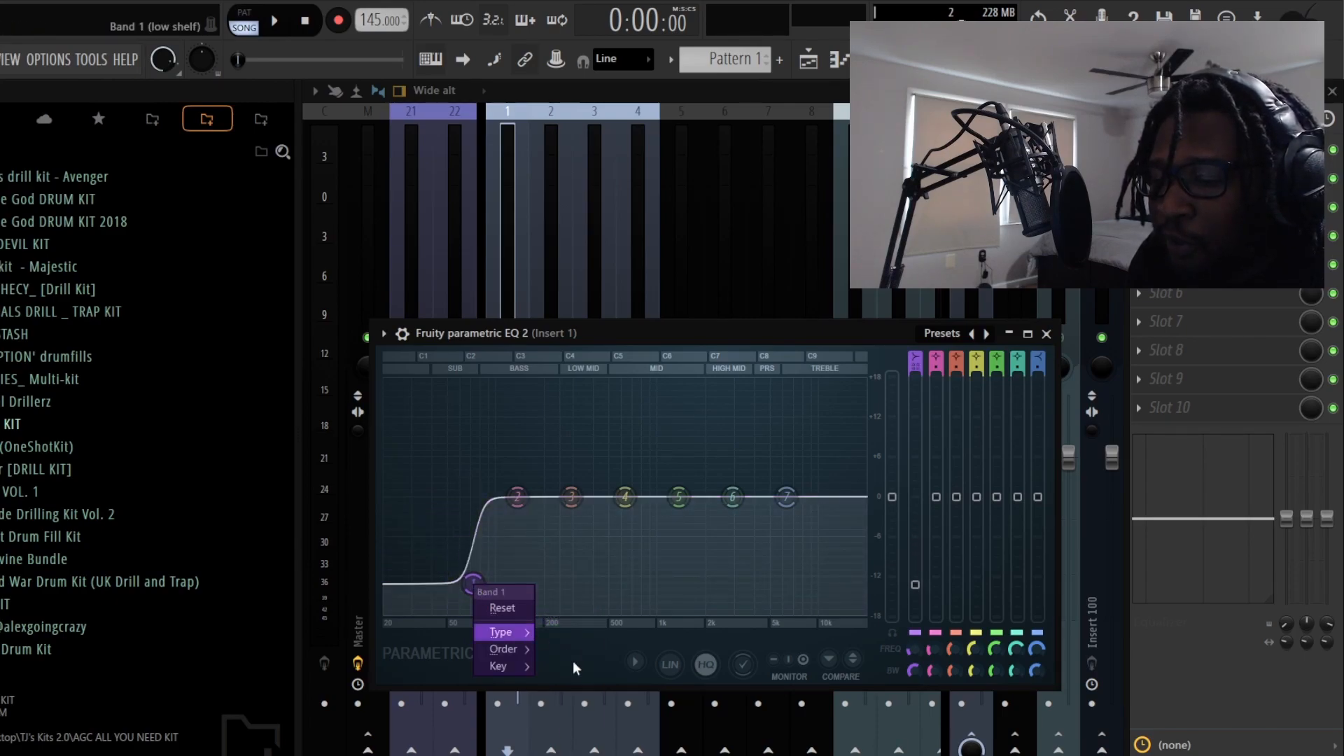
pyautogui.moveTo(507, 649)
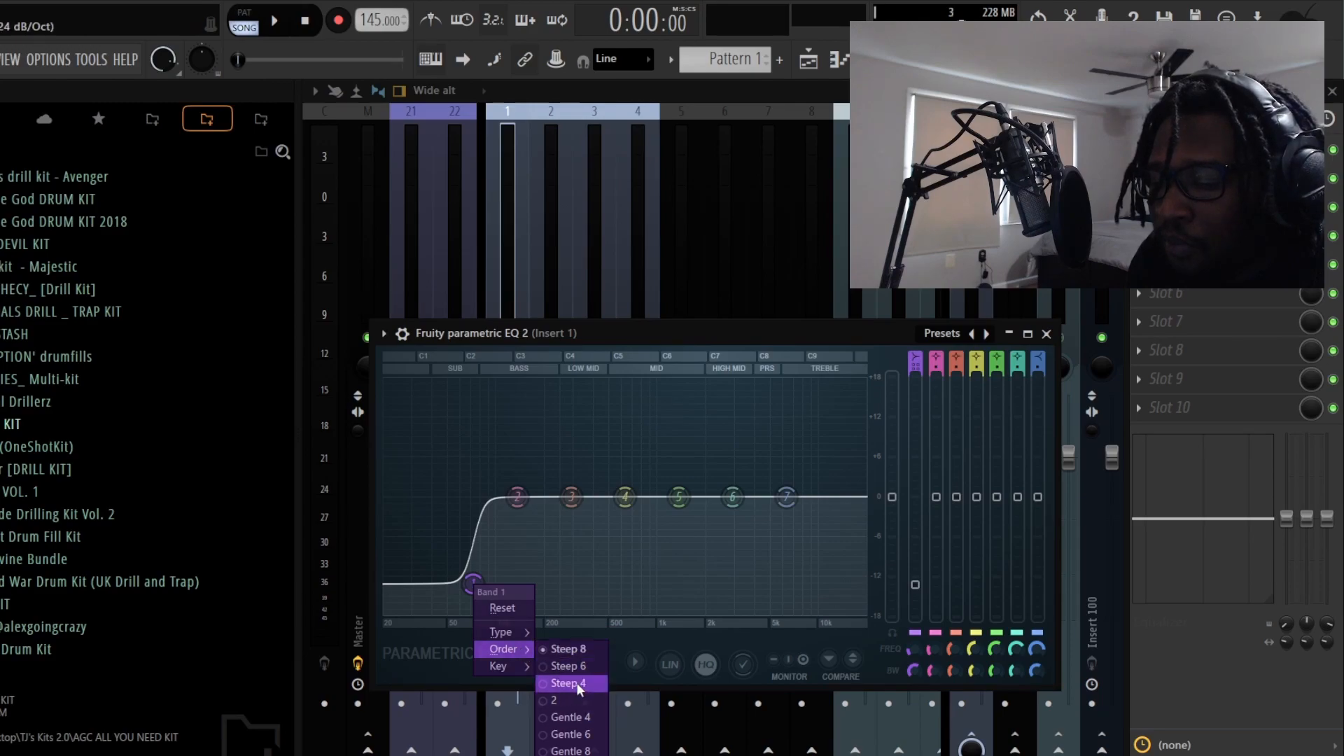
pyautogui.click(568, 683)
pyautogui.moveTo(473, 583)
pyautogui.mouseDown()
pyautogui.moveTo(474, 511)
pyautogui.moveTo(483, 595)
pyautogui.moveTo(485, 562)
pyautogui.mouseUp()
pyautogui.rightClick(471, 574)
pyautogui.moveTo(534, 650)
pyautogui.click(573, 726)
# Step: Set EQ band 1 to Steep 6 at its lowest level near 99 Hz, and dip band 2 at about 129 Hz
pyautogui.rightClick(485, 563)
pyautogui.moveTo(510, 627)
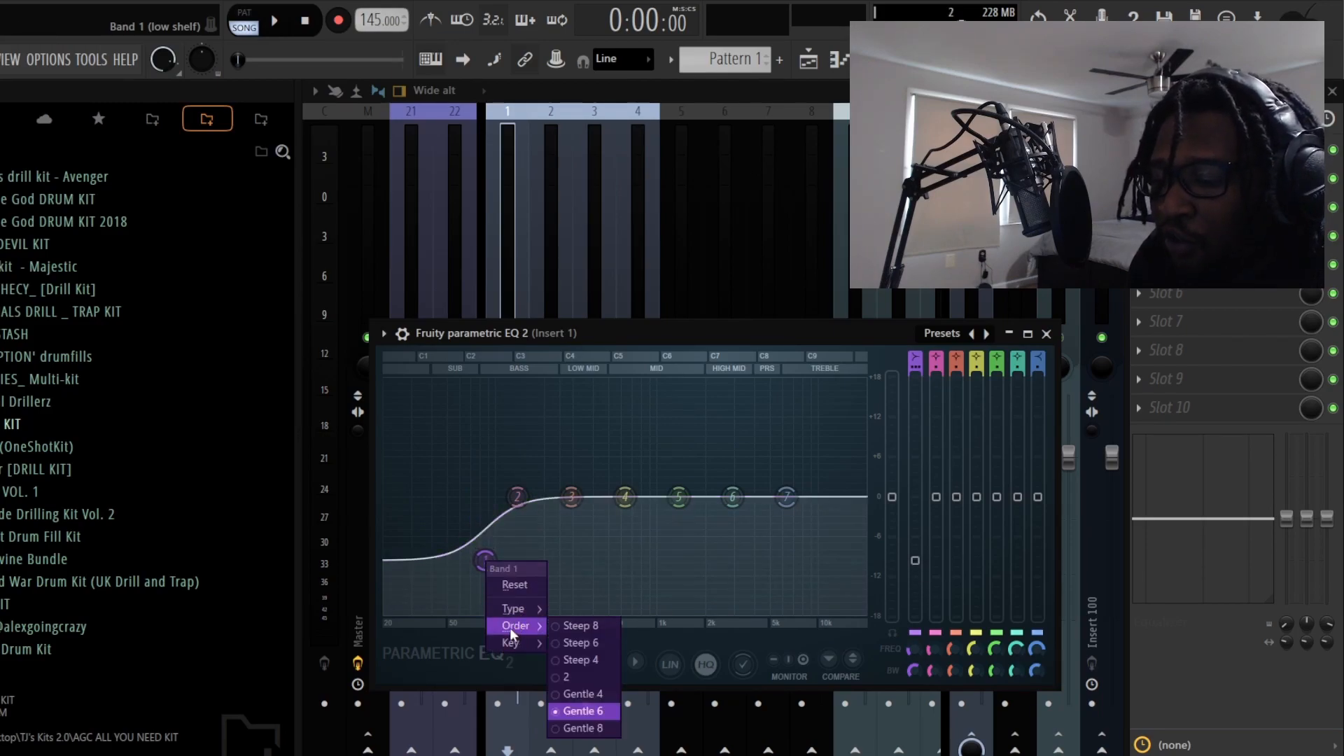
pyautogui.click(599, 660)
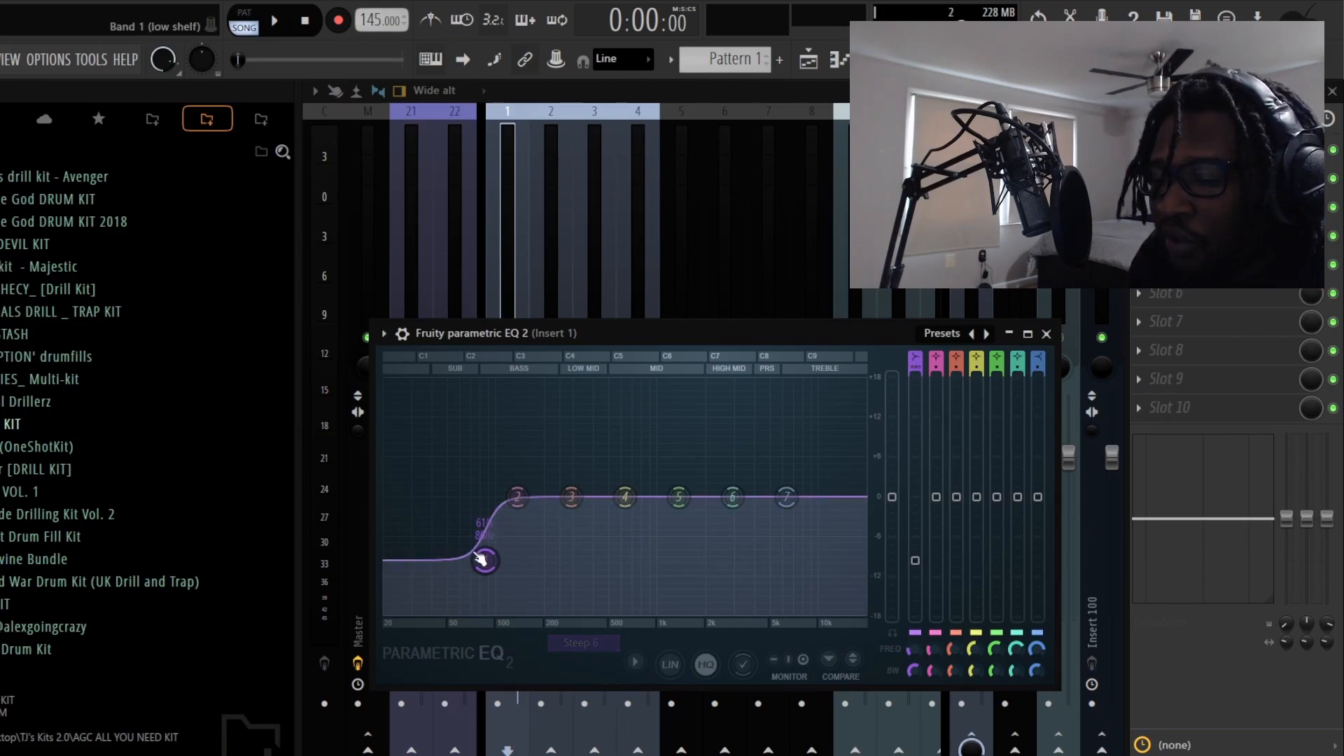
pyautogui.moveTo(483, 560); pyautogui.dragTo(474, 610)
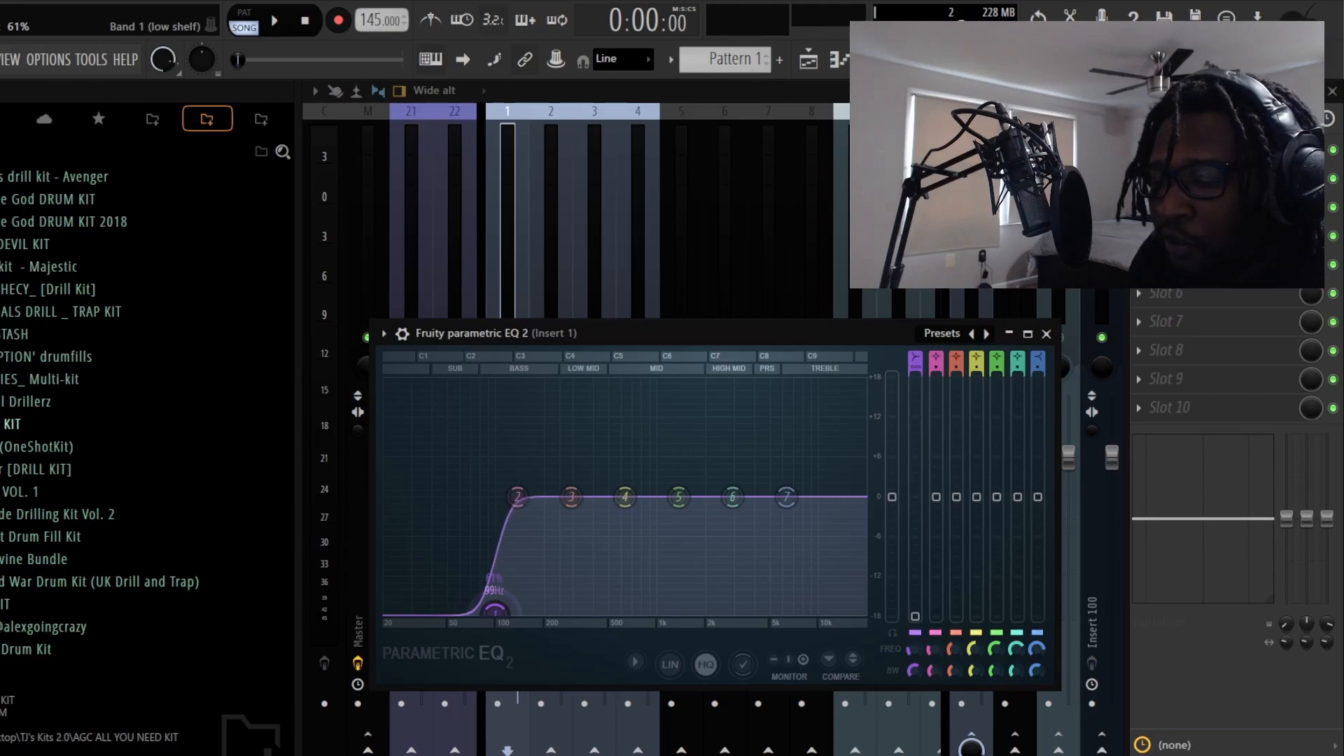
pyautogui.moveTo(519, 501); pyautogui.dragTo(511, 520)
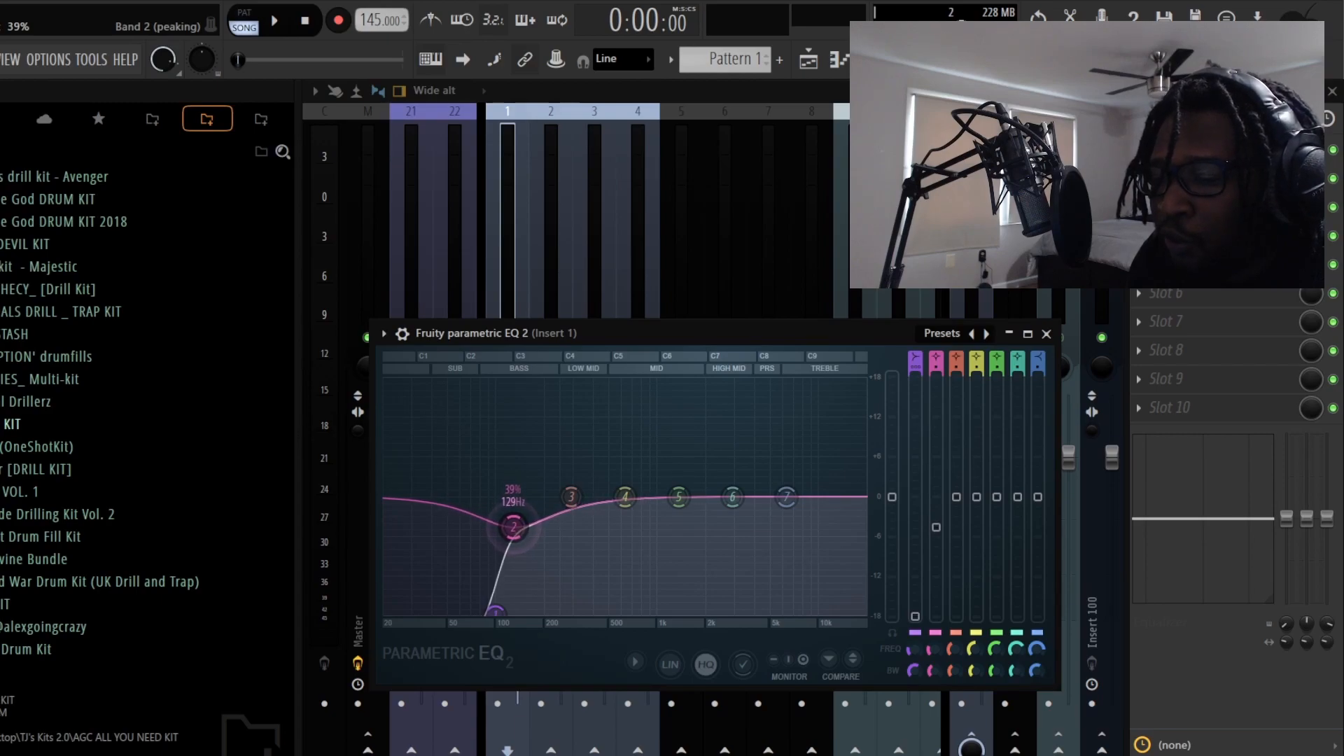
pyautogui.rightClick(641, 284)
pyautogui.click(621, 301)
pyautogui.rightClick(846, 319)
pyautogui.rightClick(854, 337)
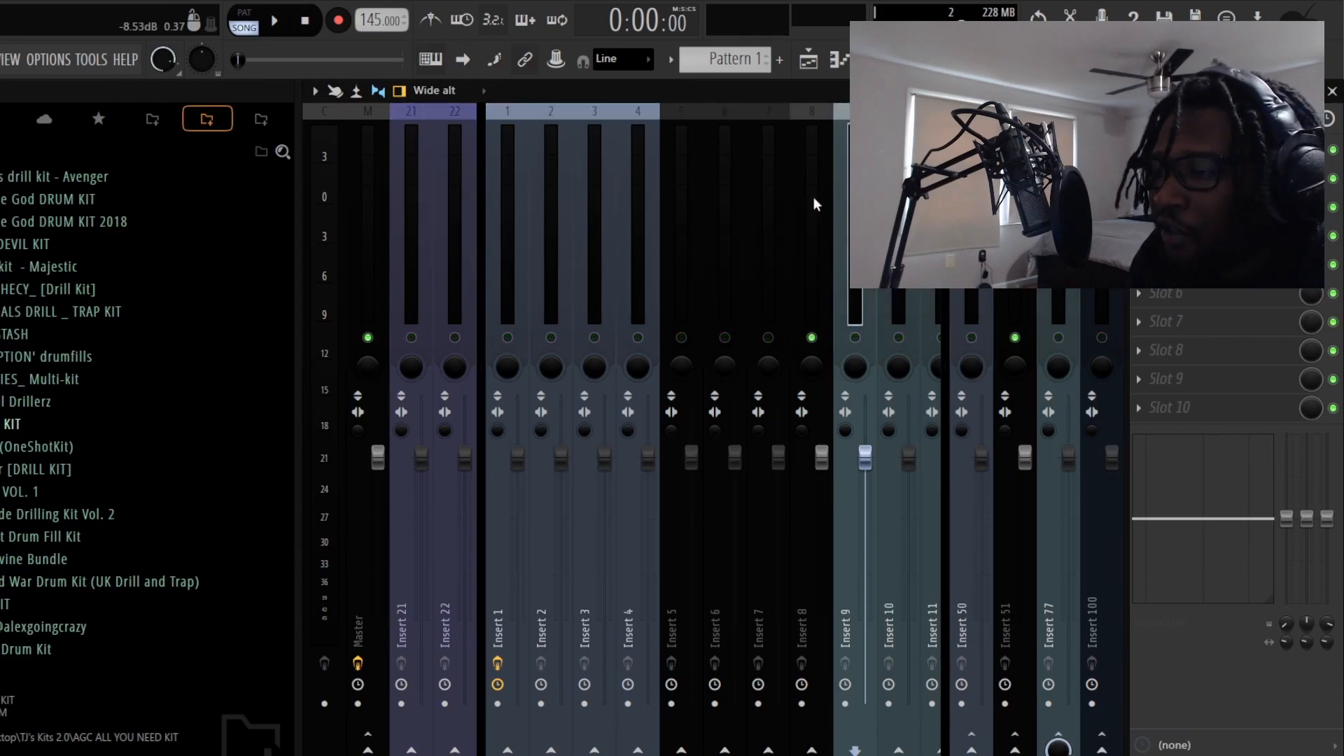
# Step: Play the song to check the EQ'd vocal against the bassline, with the mixer closed and the full eight-bar playlist in view
pyautogui.press('space')
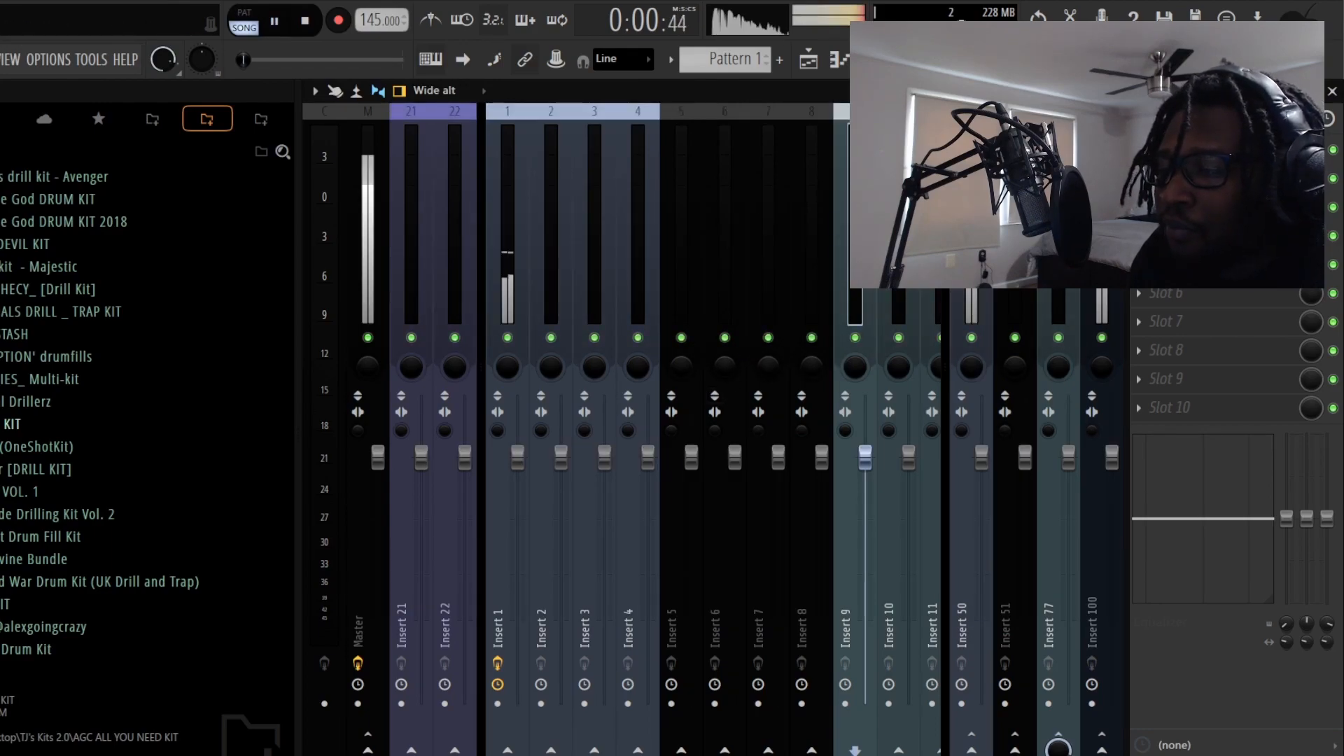
pyautogui.click(1332, 92)
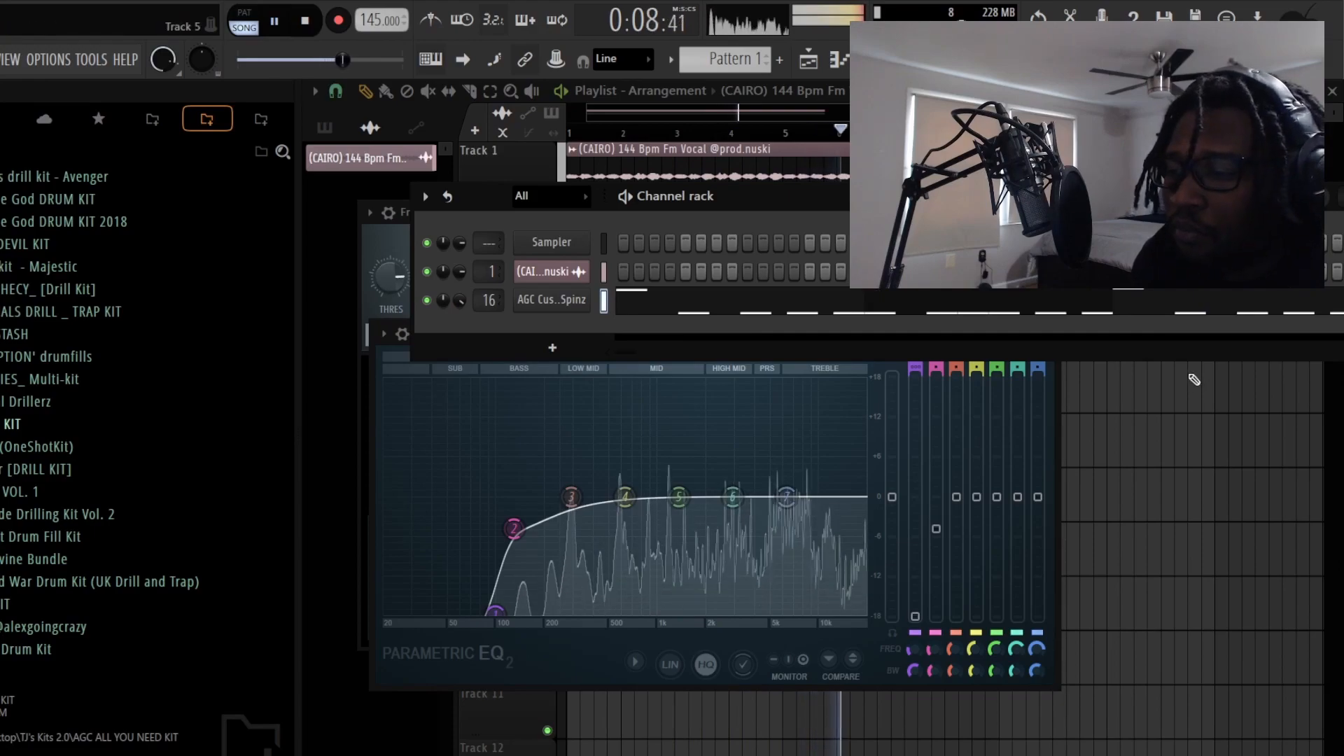
pyautogui.click(1133, 445)
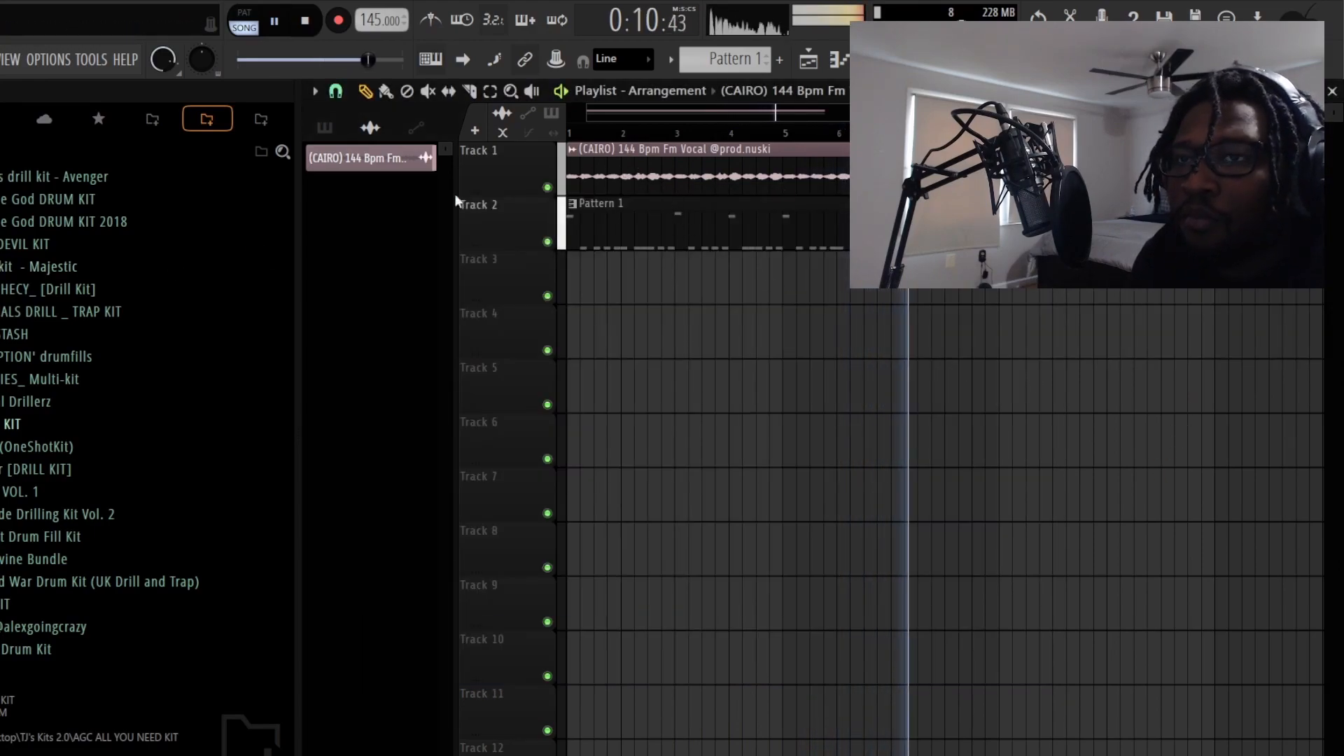
pyautogui.scroll(-2, 737, 135)
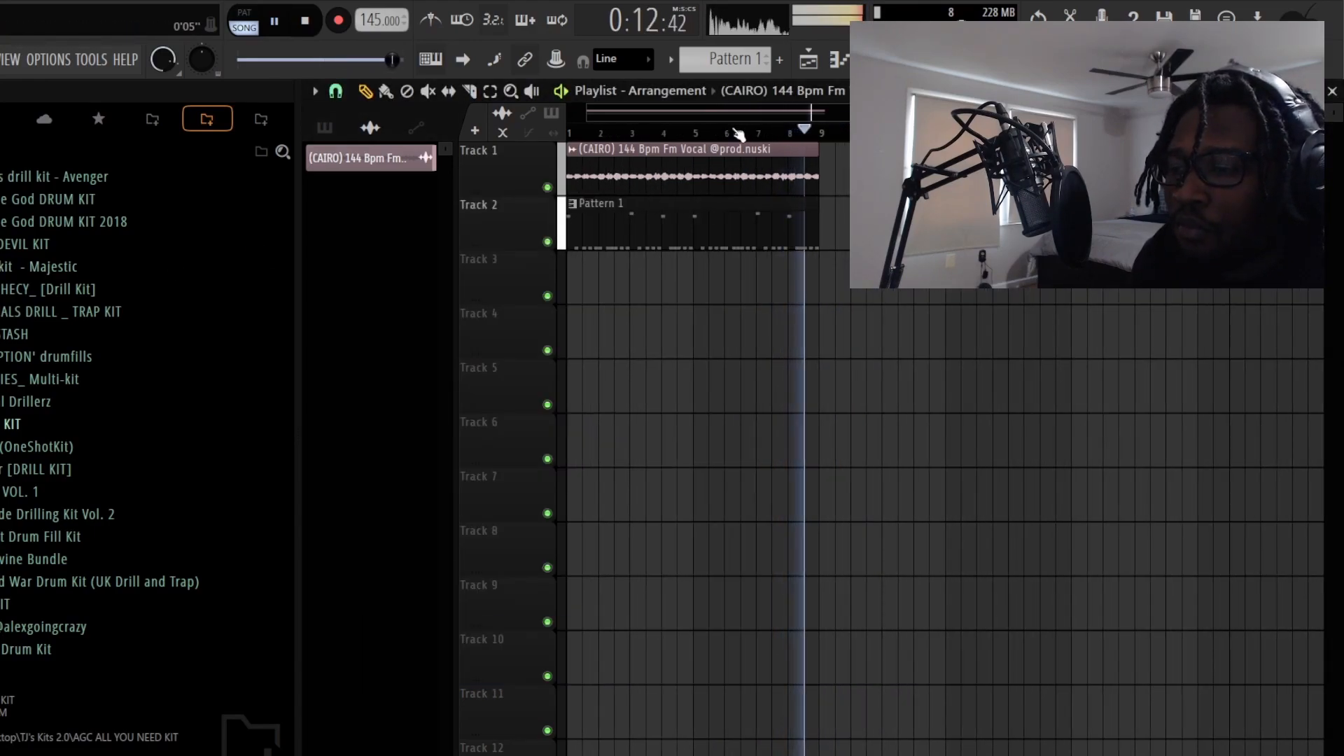
pyautogui.press('space')
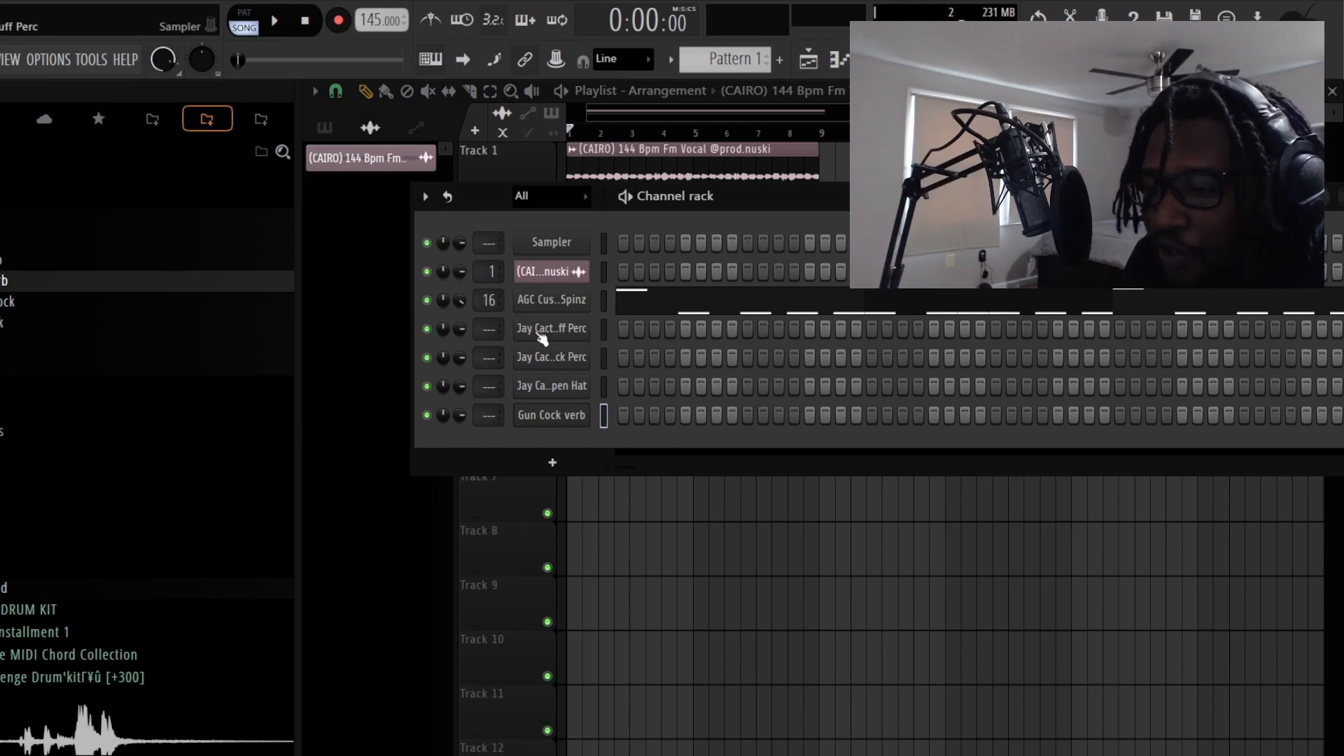
# Step: Make an audio clip from the Jay Cactus - Tuff Perc sample and delete its placed copy from the playlist
pyautogui.click(573, 335)
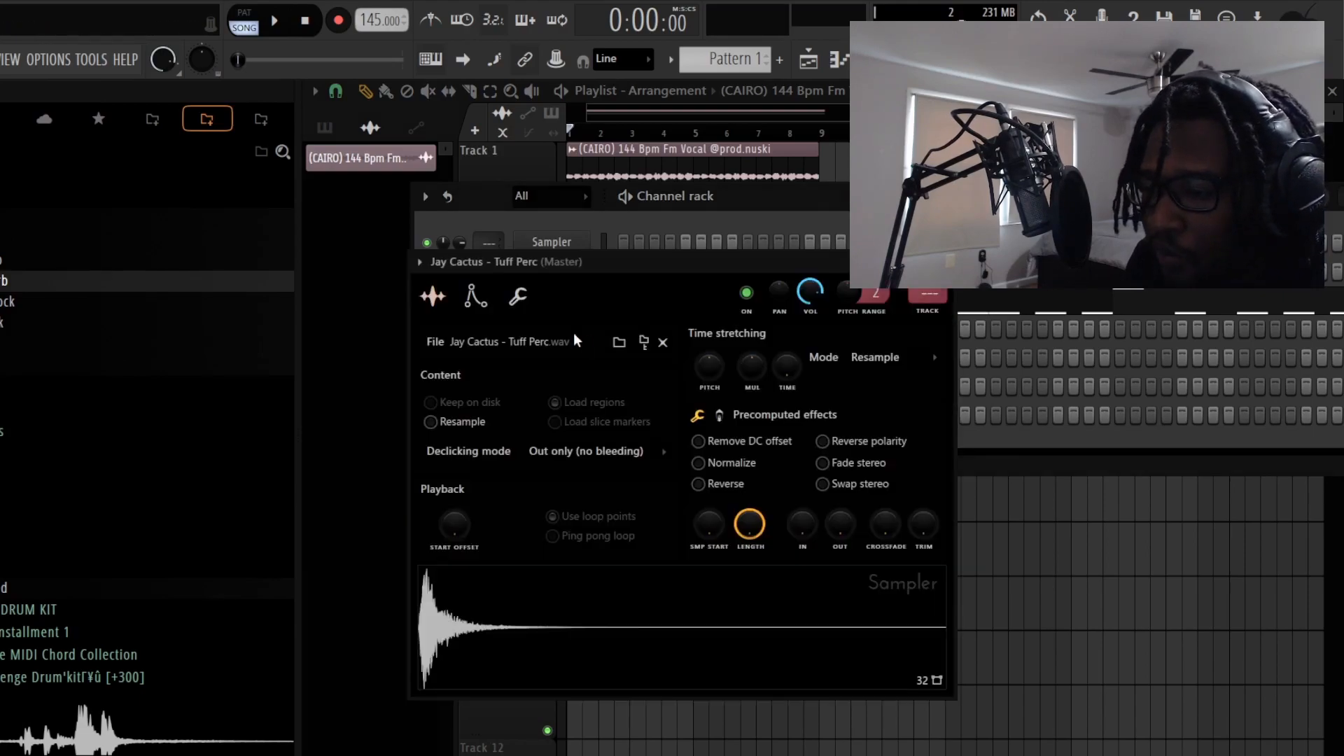
pyautogui.moveTo(559, 619); pyautogui.dragTo(574, 617)
pyautogui.rightClick(602, 602)
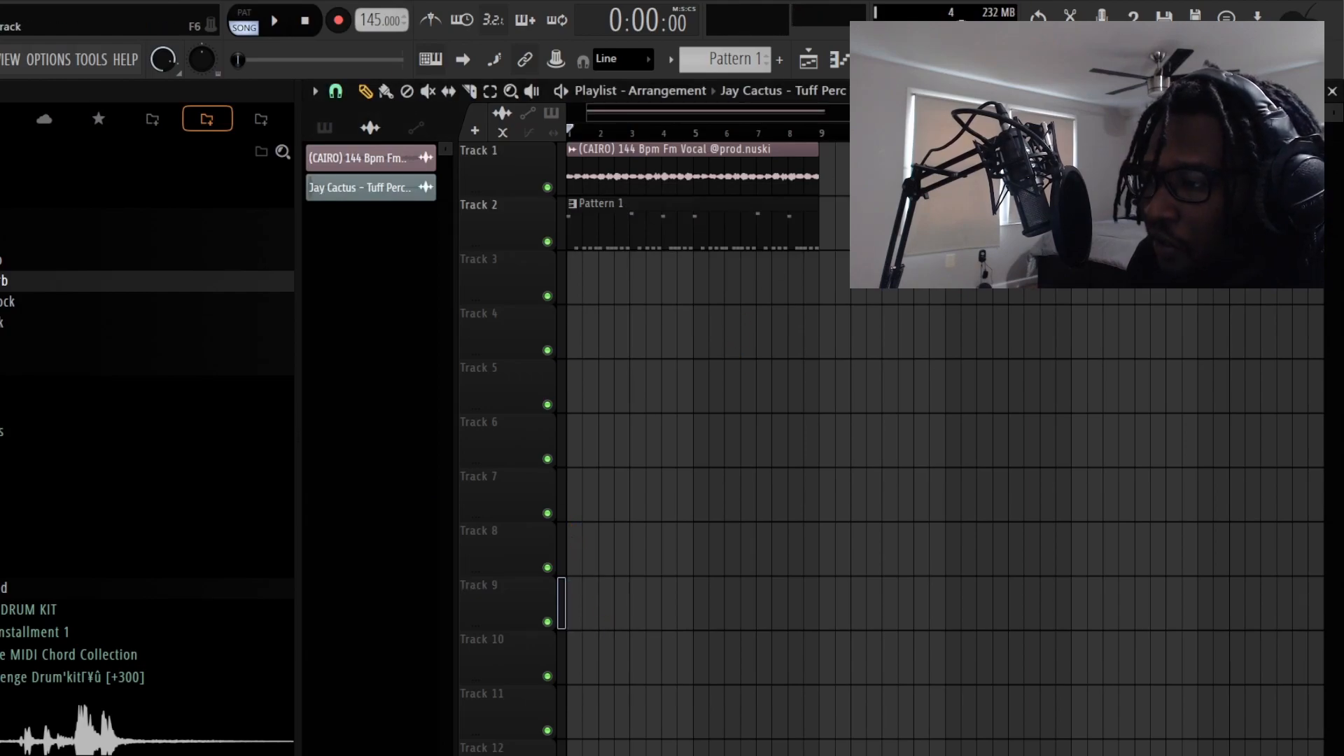
# Step: Show all channels in the channel rack and check the sampler settings of Jay Cactus - Clock Perc and Spread Open Hat
pyautogui.press('F6')
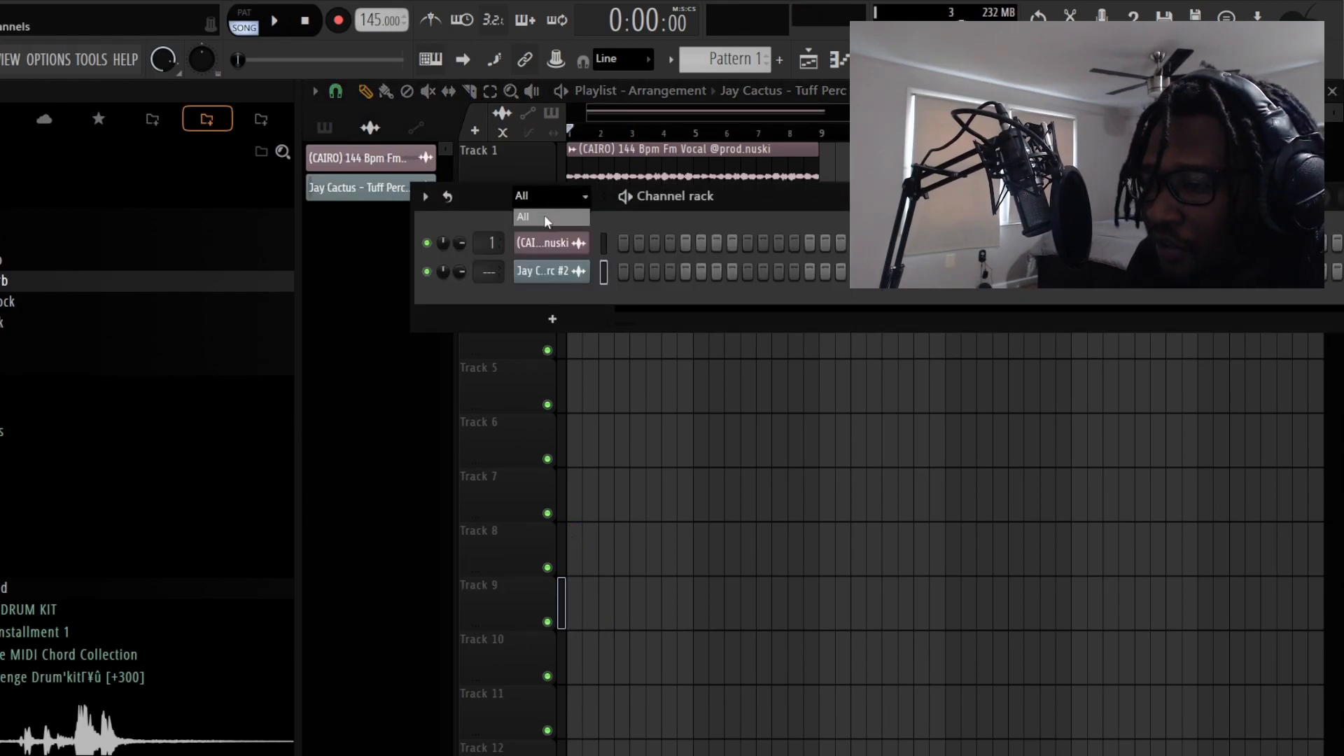
pyautogui.click(548, 218)
pyautogui.click(555, 358)
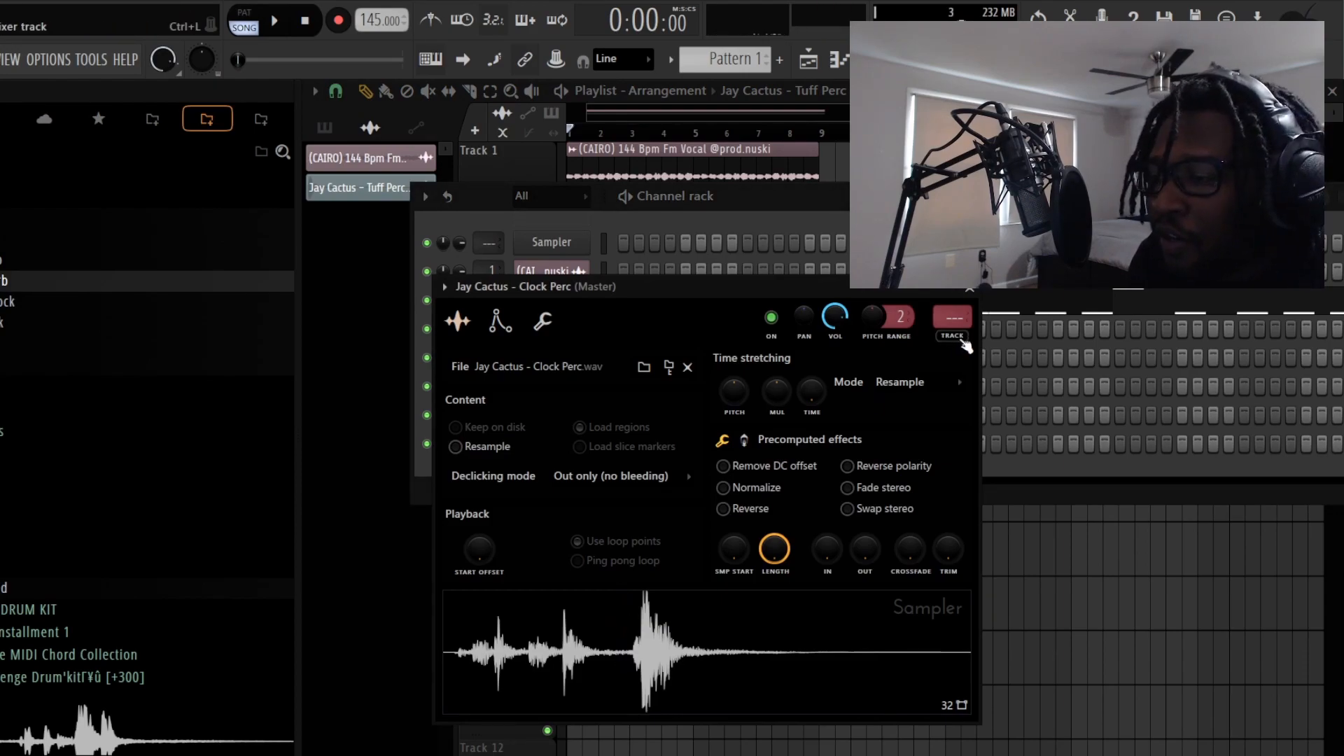
pyautogui.click(972, 289)
pyautogui.click(556, 385)
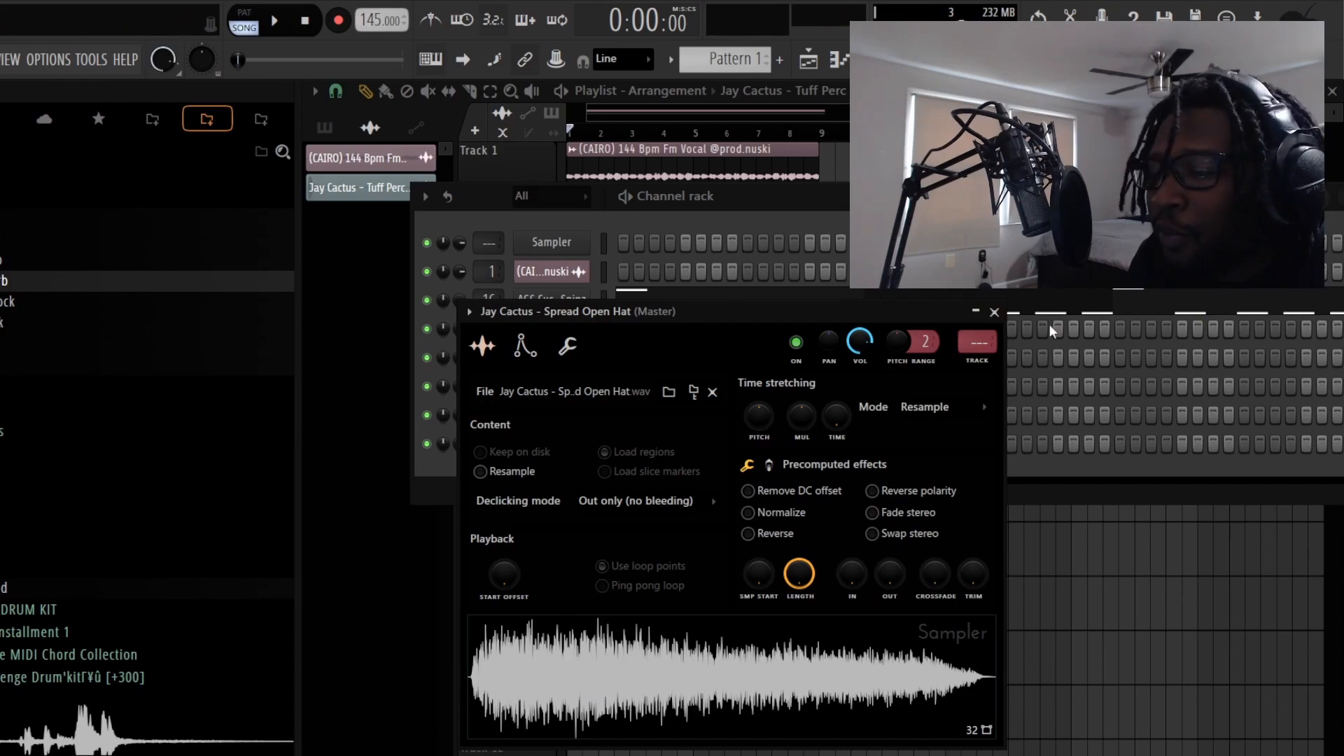
pyautogui.click(994, 312)
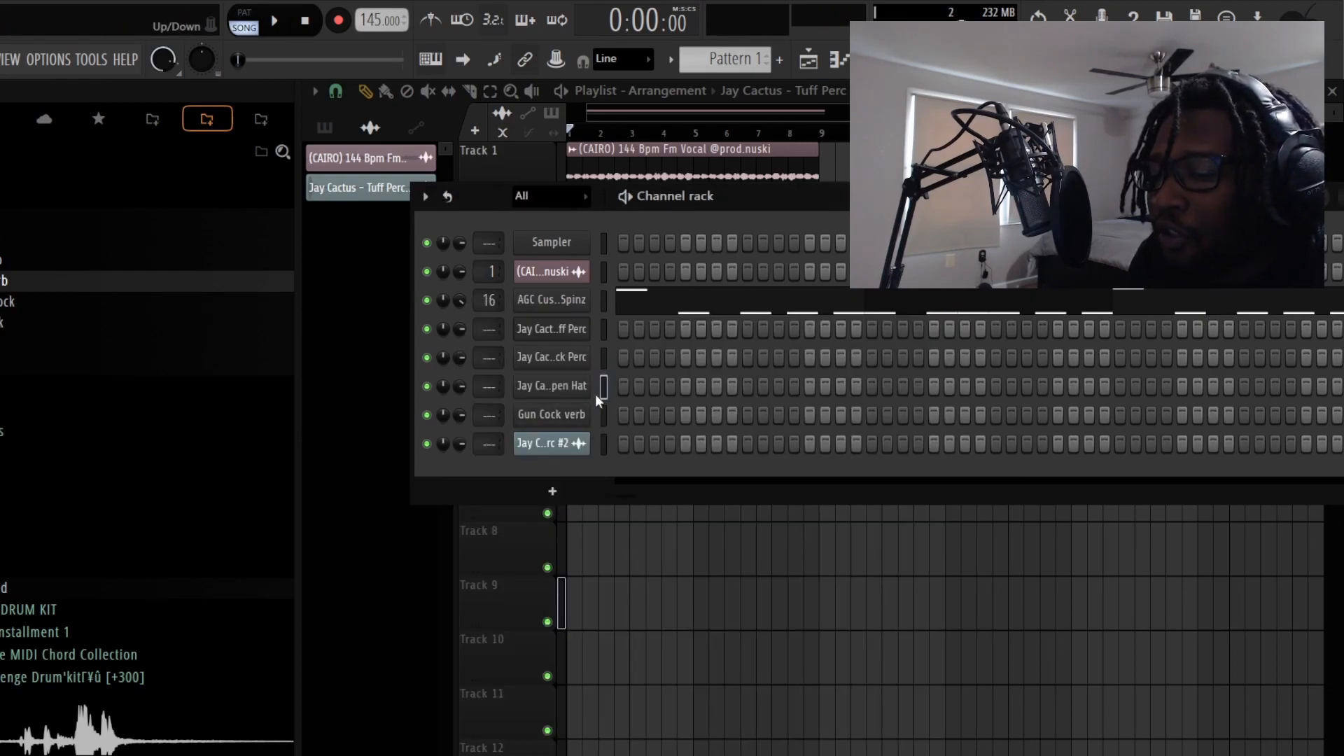
# Step: Check the Gun Cock verb sampler settings and play the song while trying a Tuff Perc hit on step 13
pyautogui.click(553, 415)
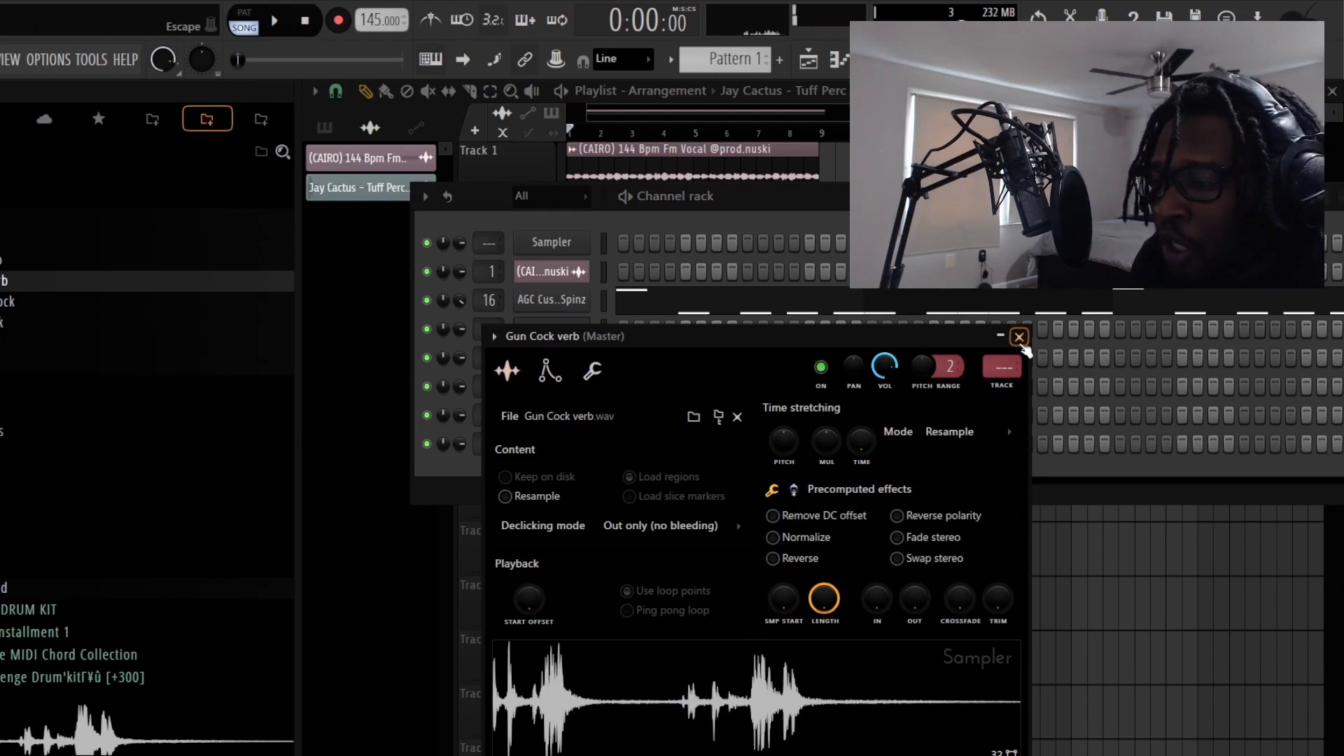
pyautogui.click(1019, 337)
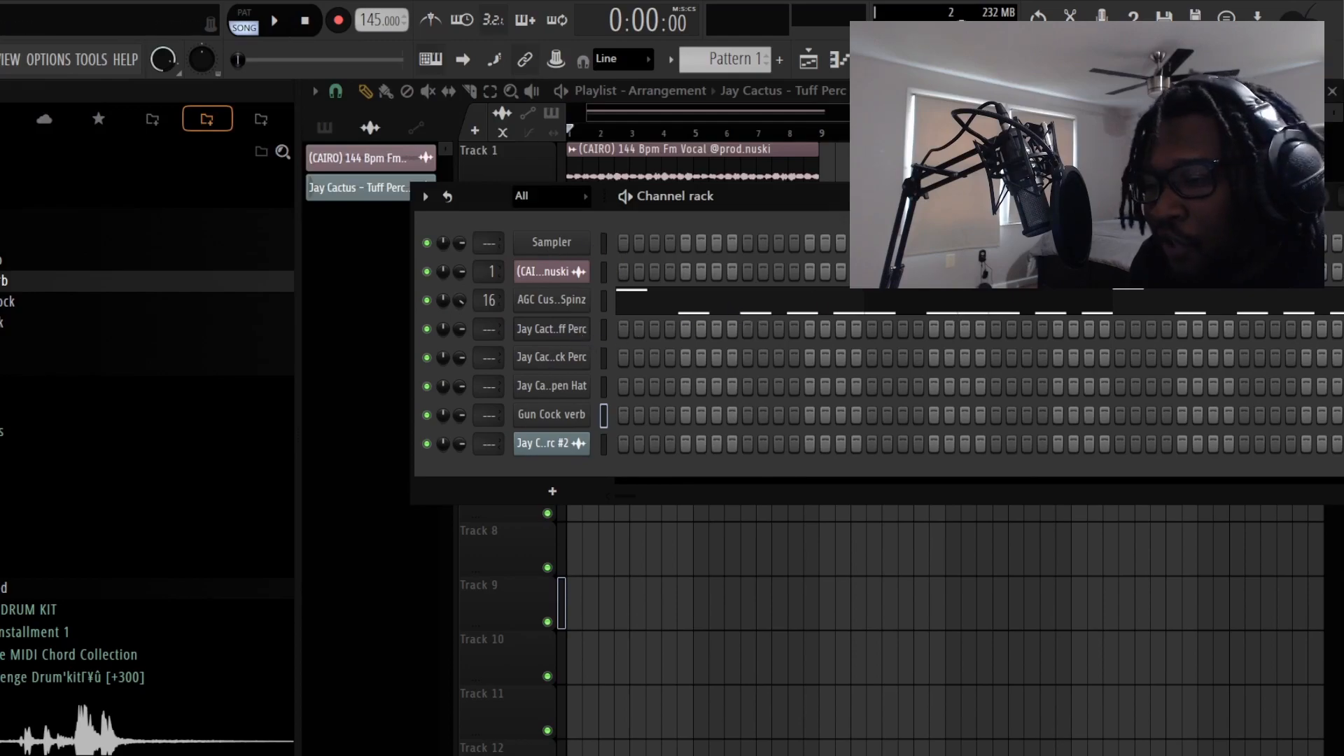
pyautogui.press('space')
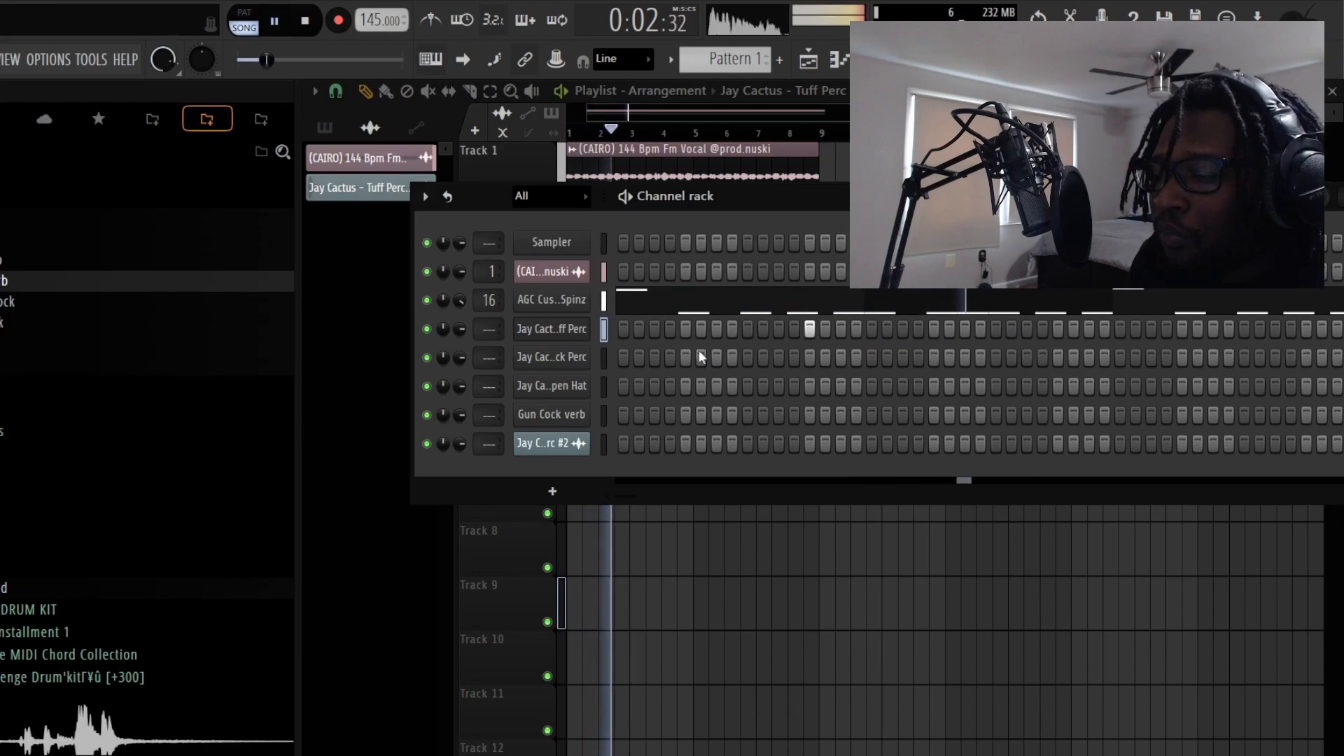
pyautogui.click(809, 329)
pyautogui.click(100, 117)
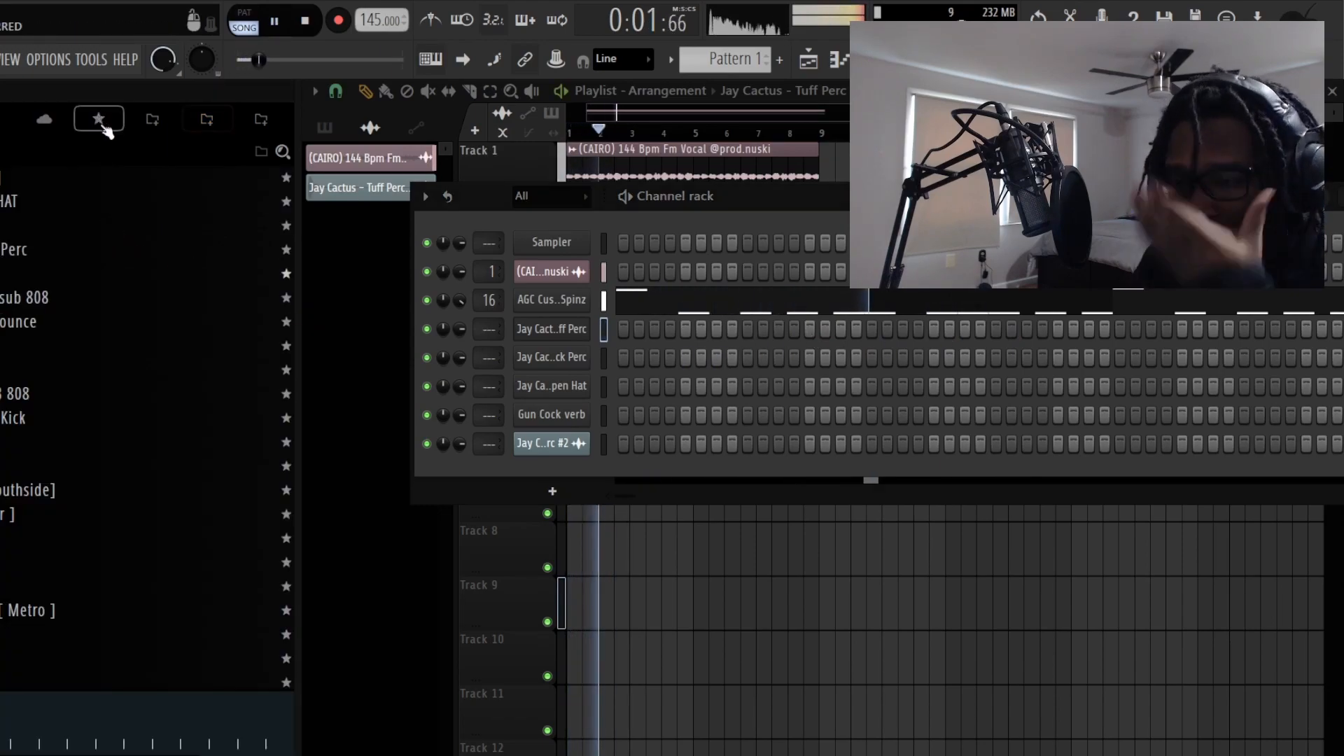
pyautogui.press('space')
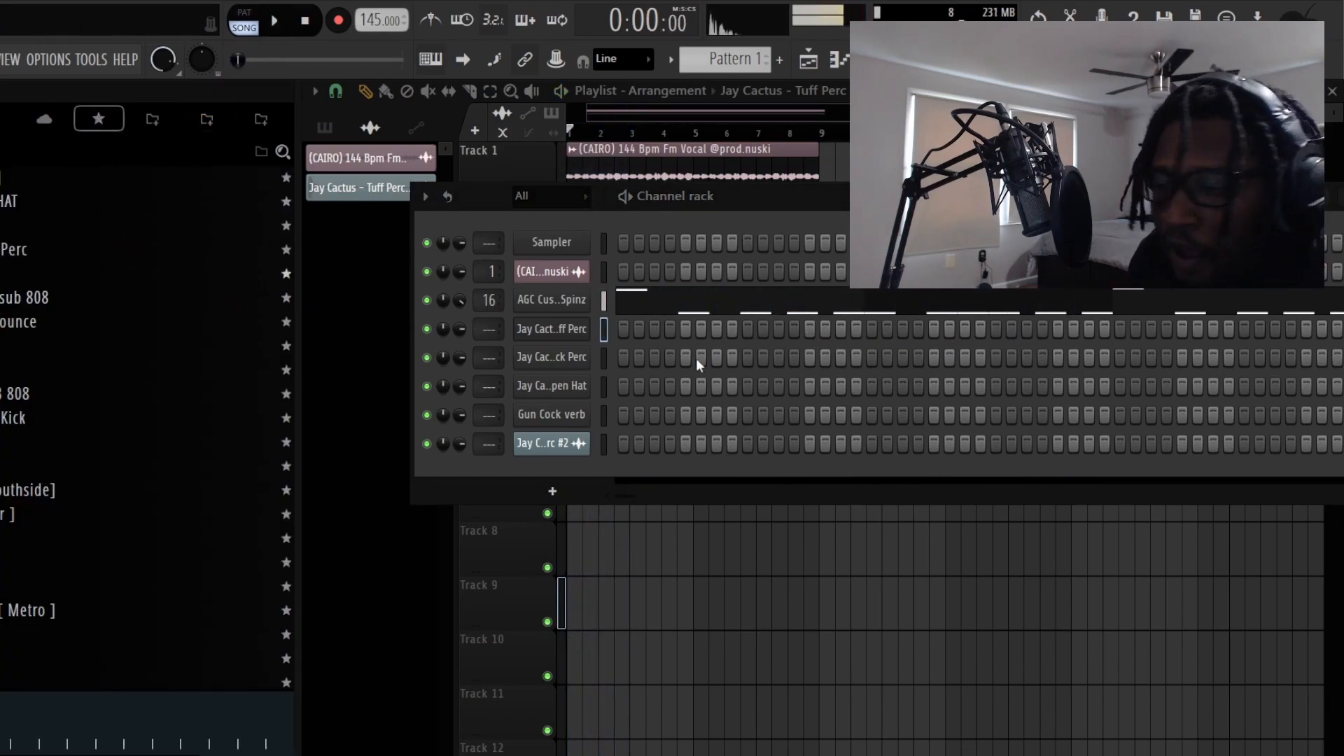
# Step: Audition the Clock Perc and Tuff Perc channels and check the Tuff Perc sampler settings
pyautogui.click(604, 360)
pyautogui.click(603, 330)
pyautogui.click(585, 329)
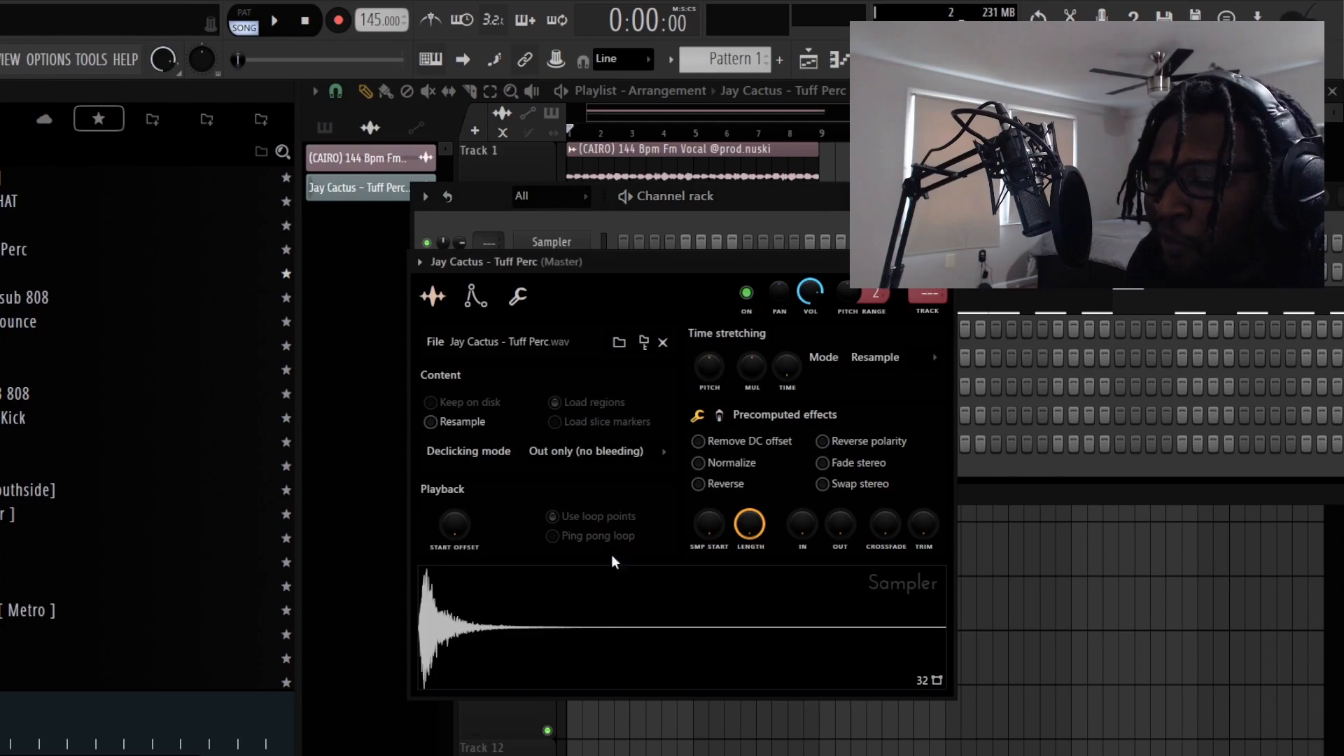
pyautogui.press('Escape')
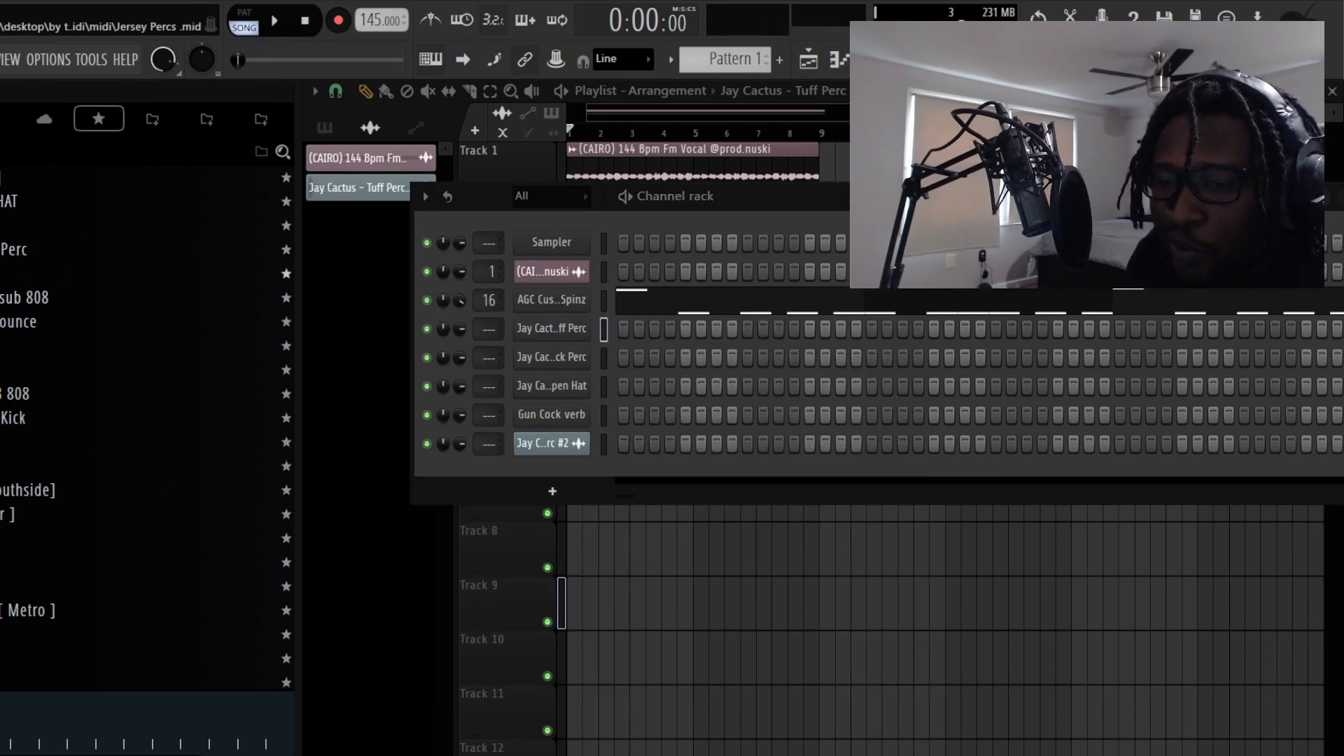
# Step: Load the Jersey Percs .mid pattern into the Jay Cactus - Tuff Perc channel and switch playback to pattern mode
pyautogui.moveTo(84, 273); pyautogui.dragTo(568, 337)
pyautogui.rightClick(570, 330)
pyautogui.click(241, 11)
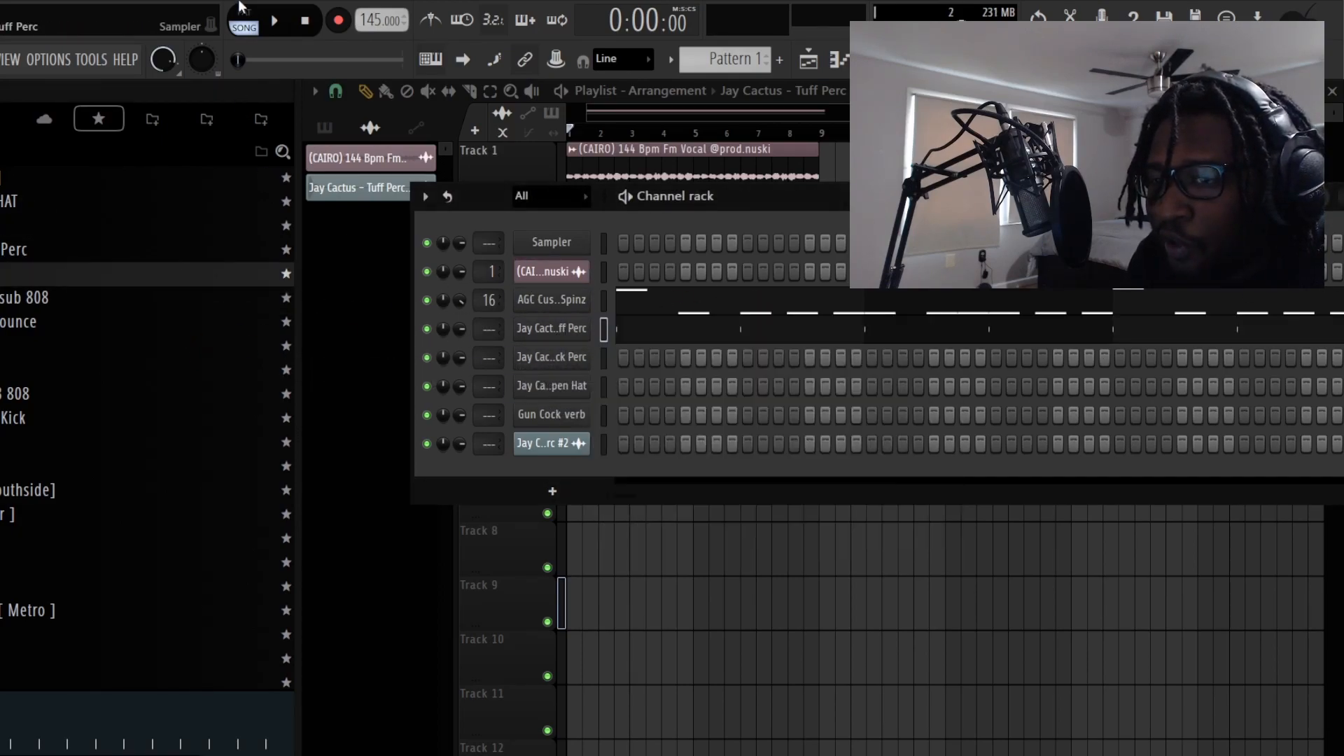
# Step: Play the imported Tuff Perc notes in the piano roll to check them against the bassline
pyautogui.rightClick(573, 330)
pyautogui.click(628, 325)
pyautogui.press('space')
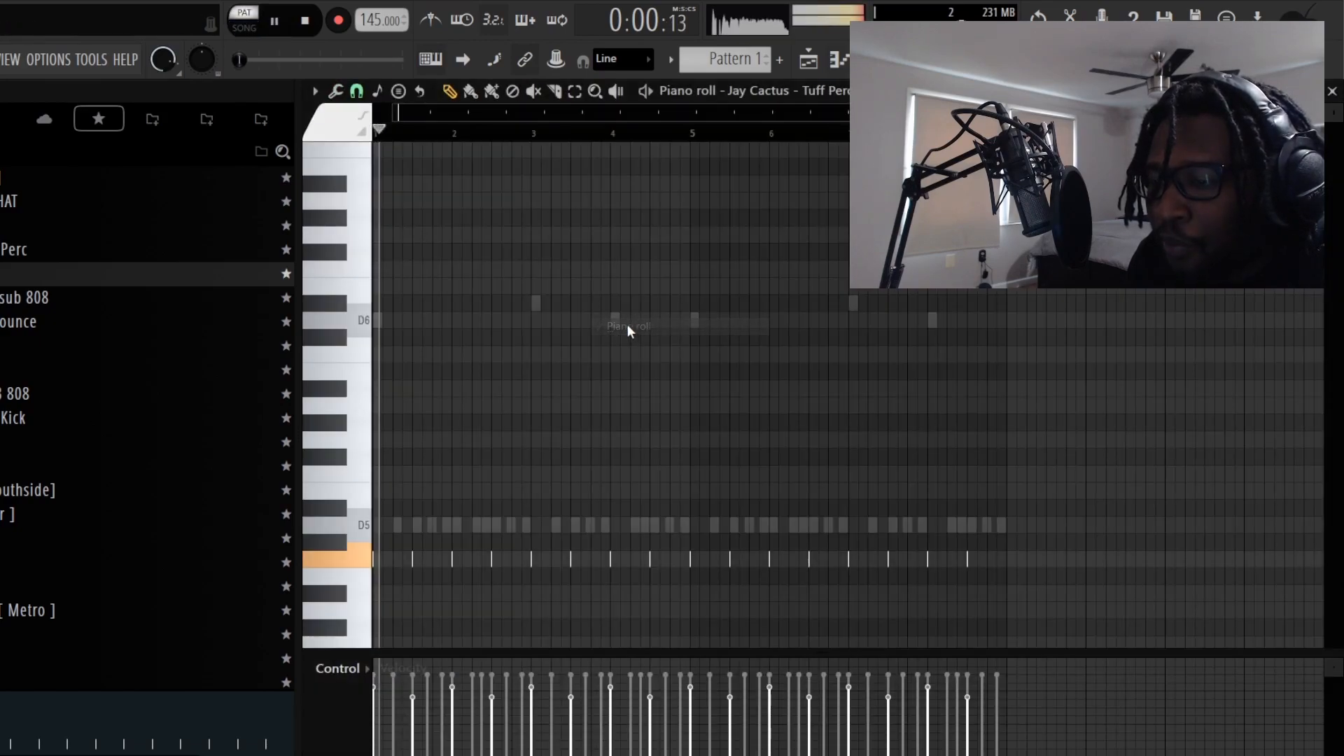
pyautogui.scroll(-3, 511, 378)
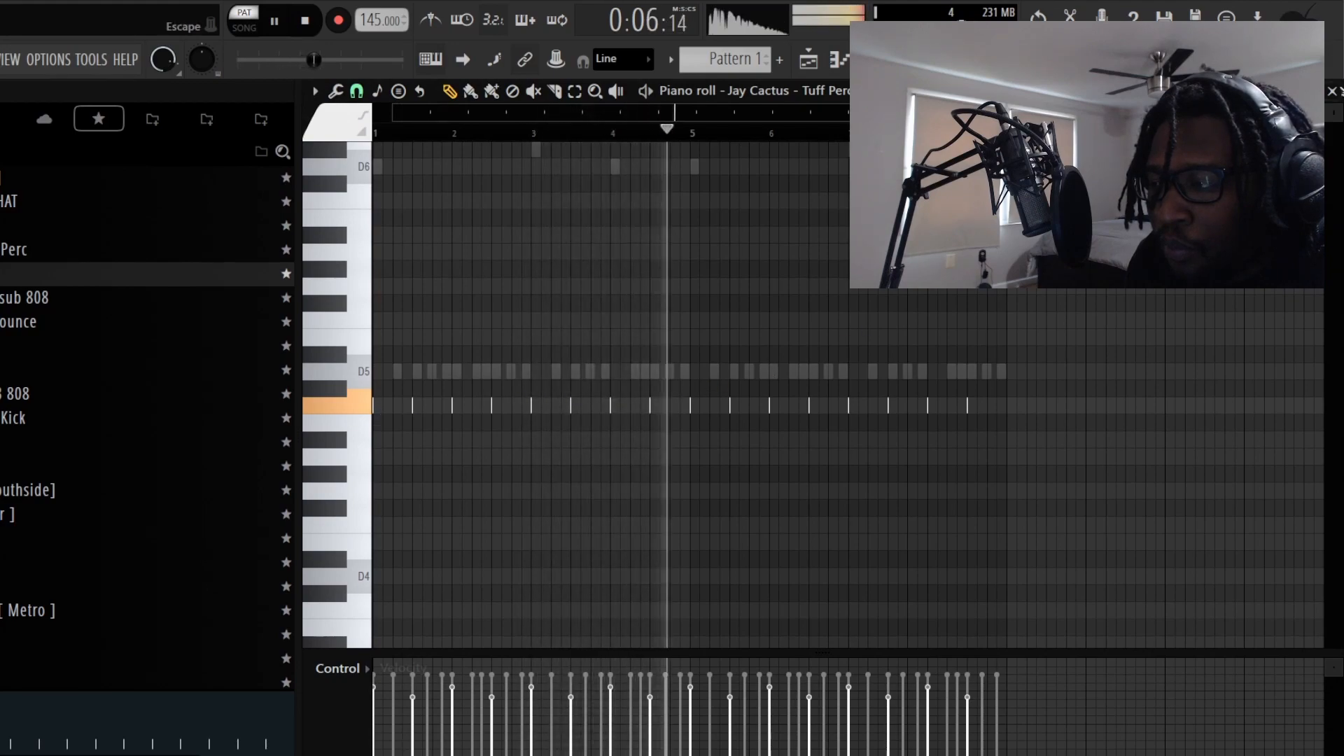
pyautogui.press('space')
pyautogui.click(1332, 95)
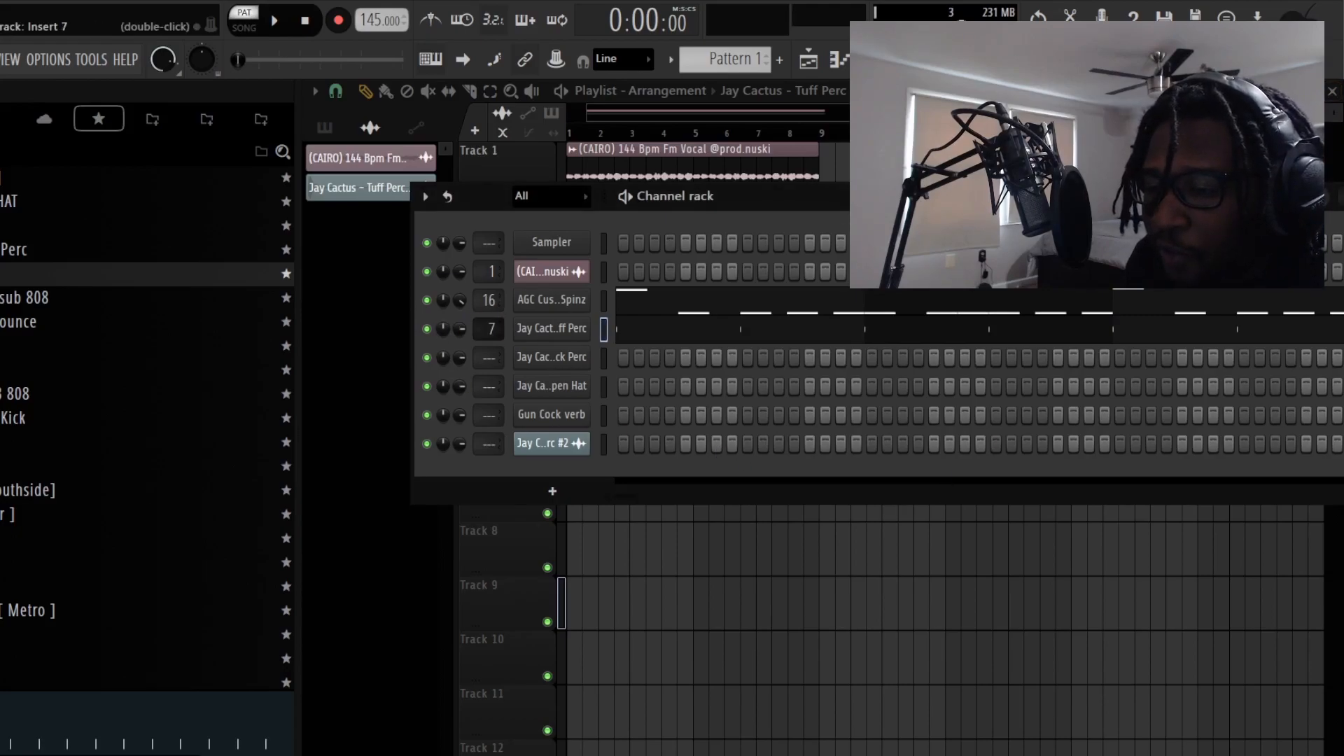
# Step: Route the Tuff Perc channel to mixer track 17 and mute the channel
pyautogui.moveTo(6, 288); pyautogui.dragTo(552, 328)
pyautogui.moveTo(459, 330); pyautogui.dragTo(459, 327)
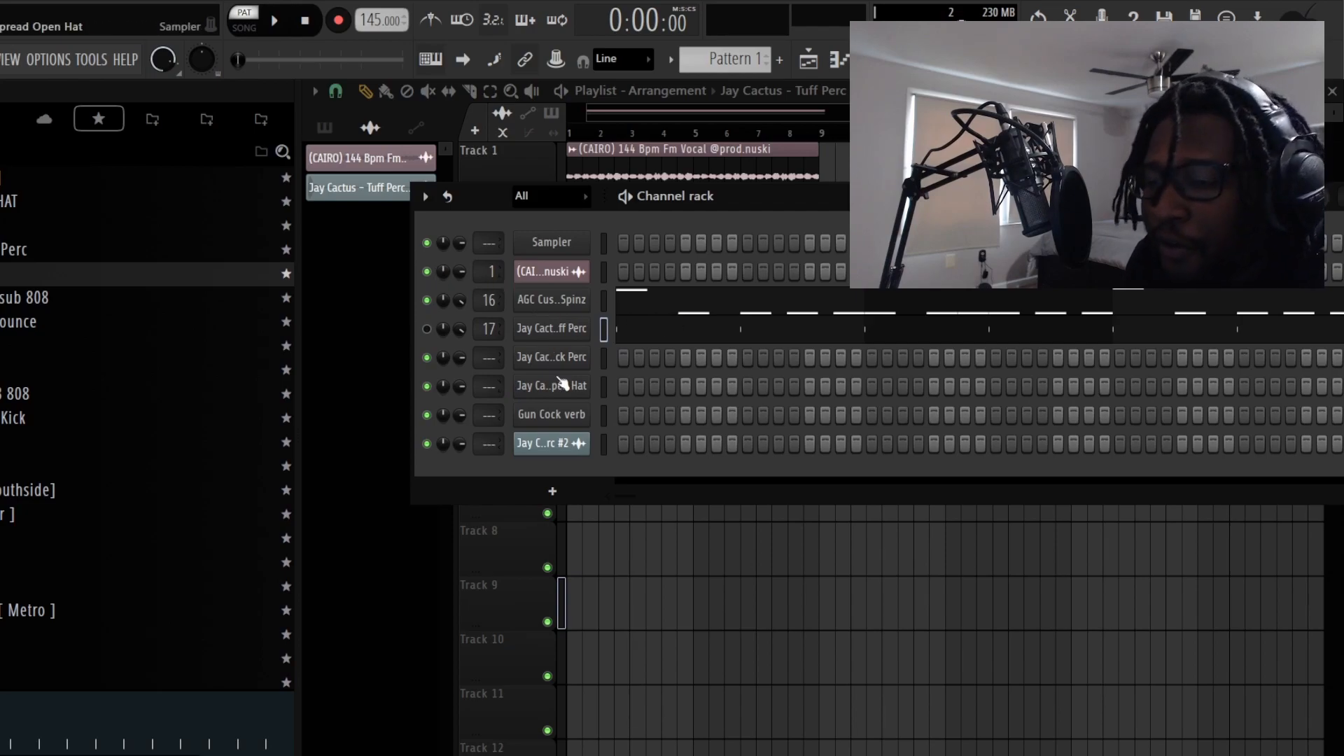
# Step: Audition Clock Perc, and with the pattern playing place Spread Open Hat hits on steps 13 and 45
pyautogui.click(555, 357)
pyautogui.click(970, 293)
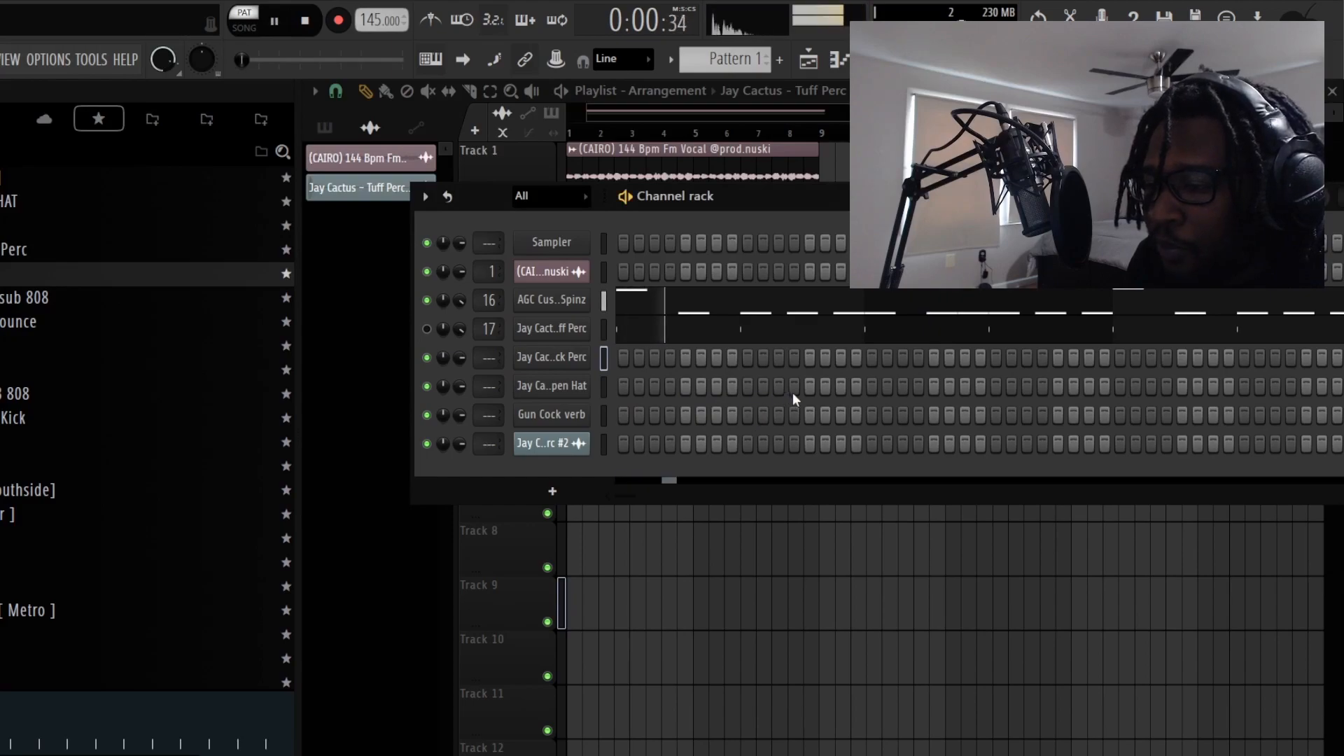
pyautogui.click(814, 388)
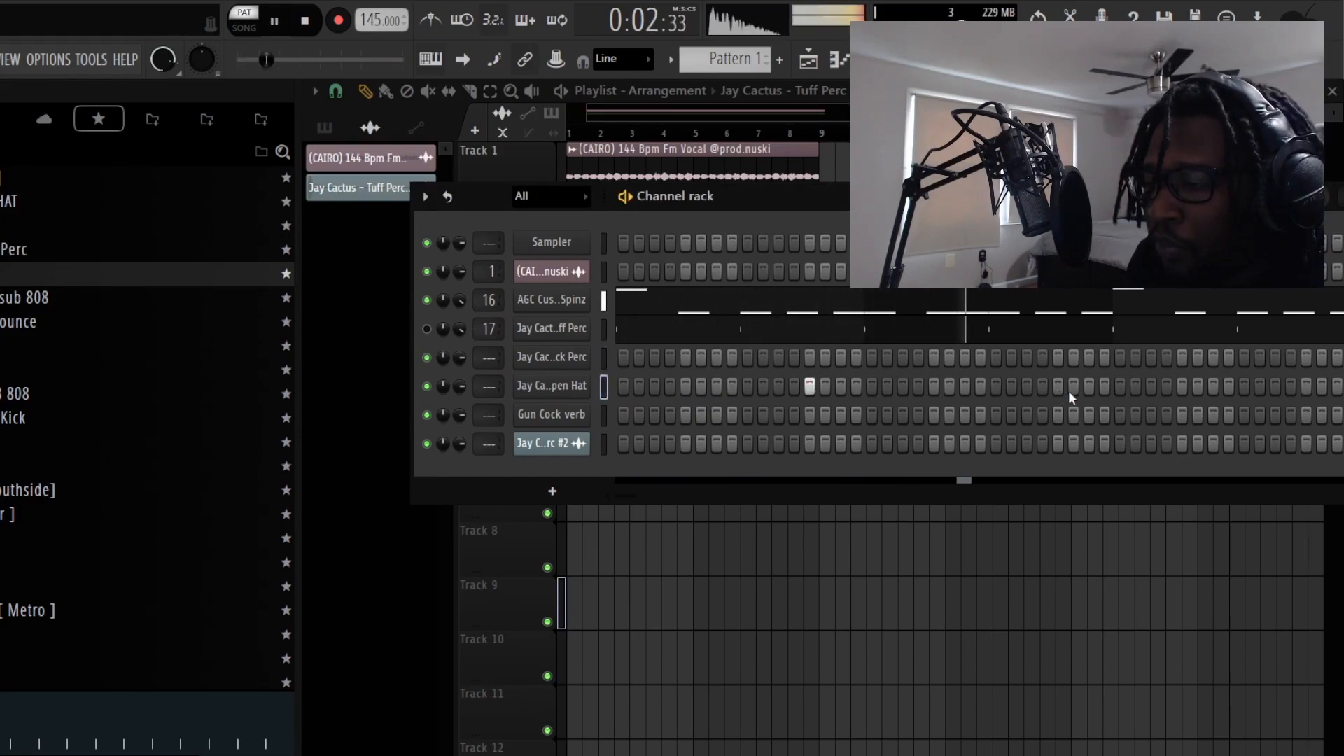
pyautogui.click(1305, 386)
# Step: Duplicate the Spread Open Hat's first four bars in its piano roll to fill all eight bars, and play in song mode
pyautogui.rightClick(577, 386)
pyautogui.click(628, 400)
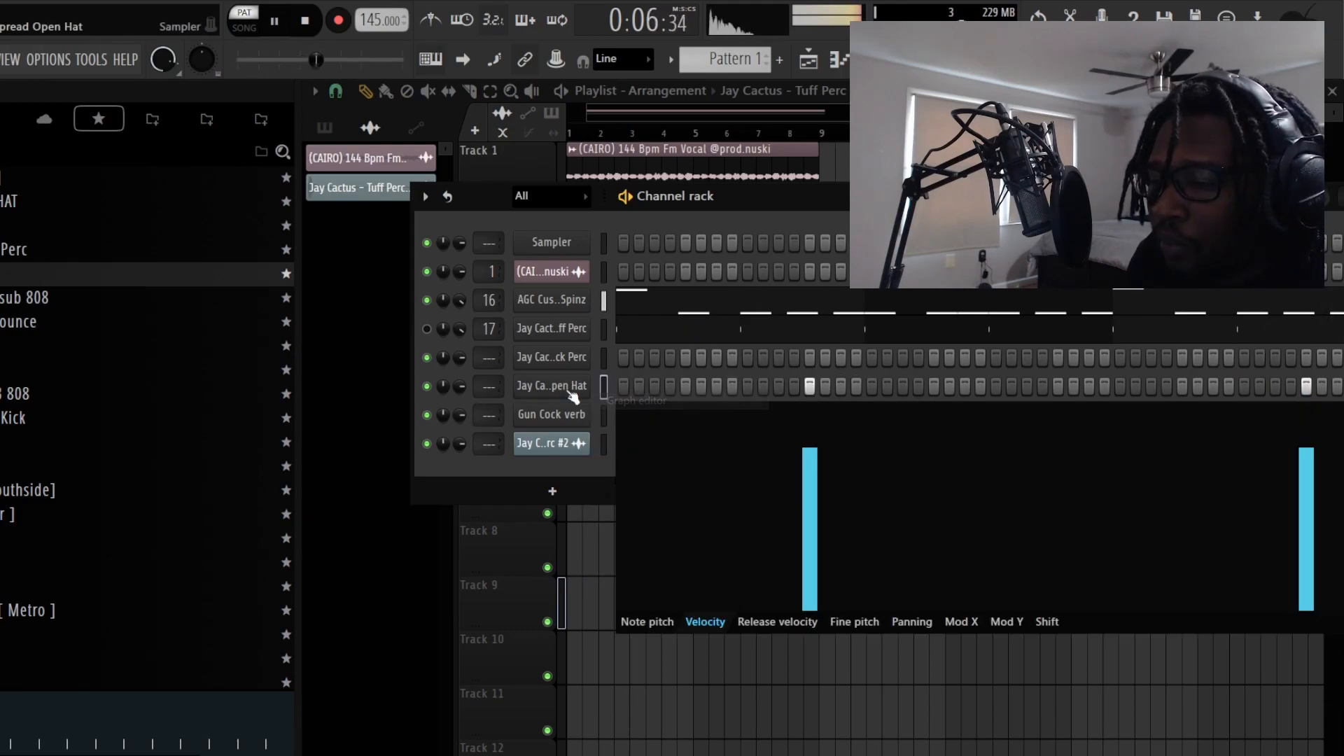
pyautogui.rightClick(577, 386)
pyautogui.rightClick(578, 388)
pyautogui.click(627, 384)
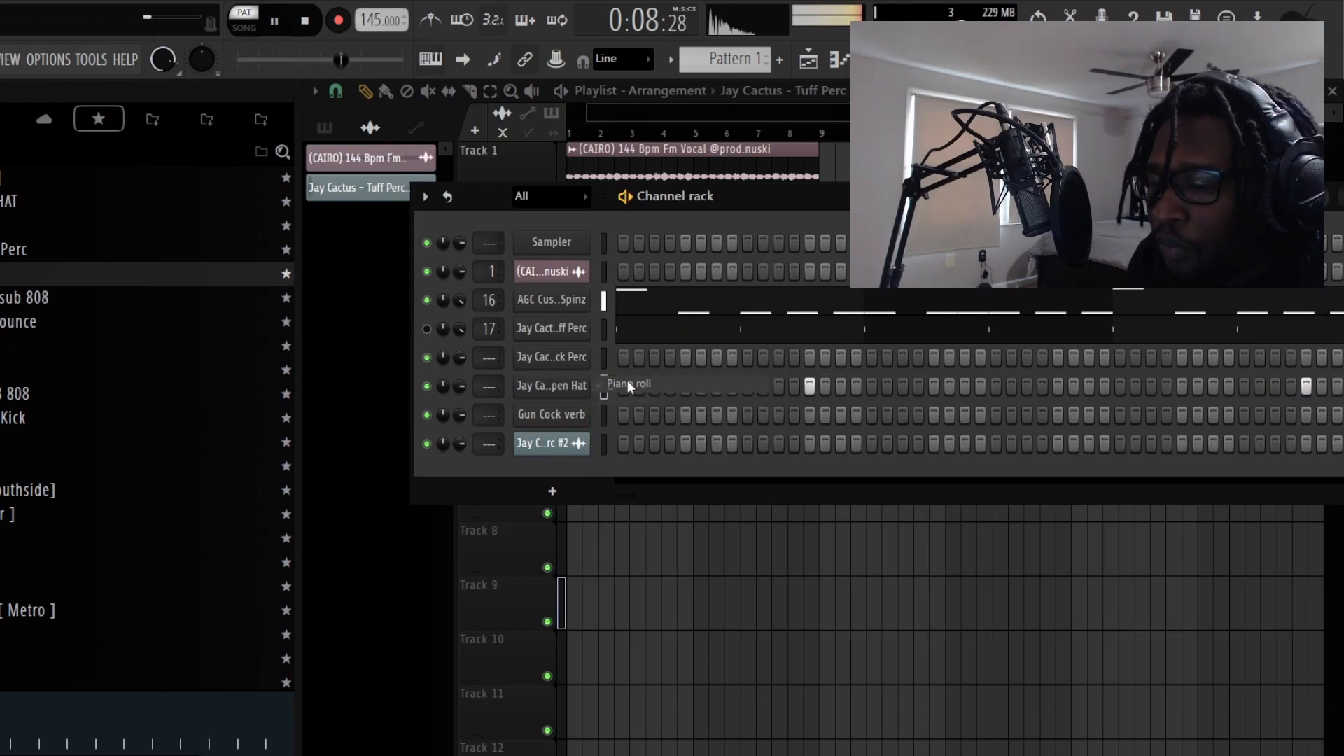
pyautogui.moveTo(693, 132); pyautogui.dragTo(374, 132)
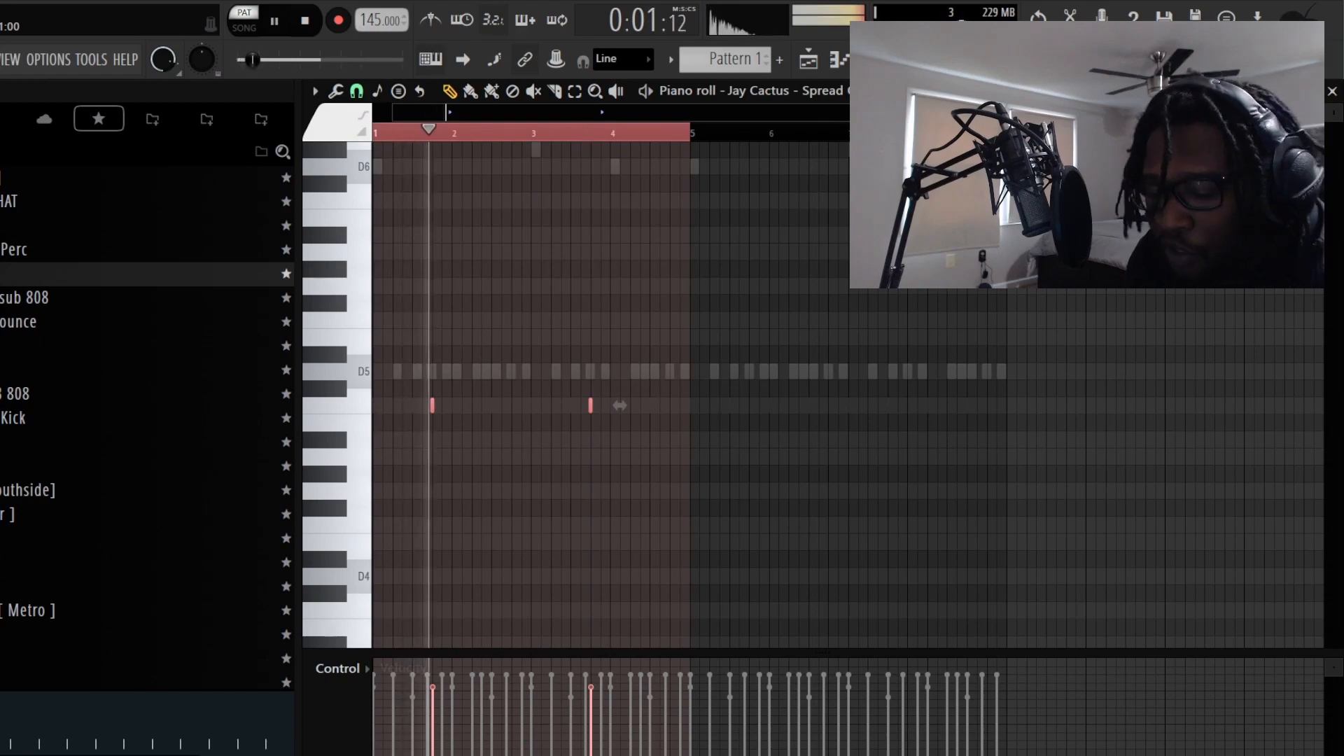
pyautogui.hotkey('ctrl', 'b')
pyautogui.click(1332, 91)
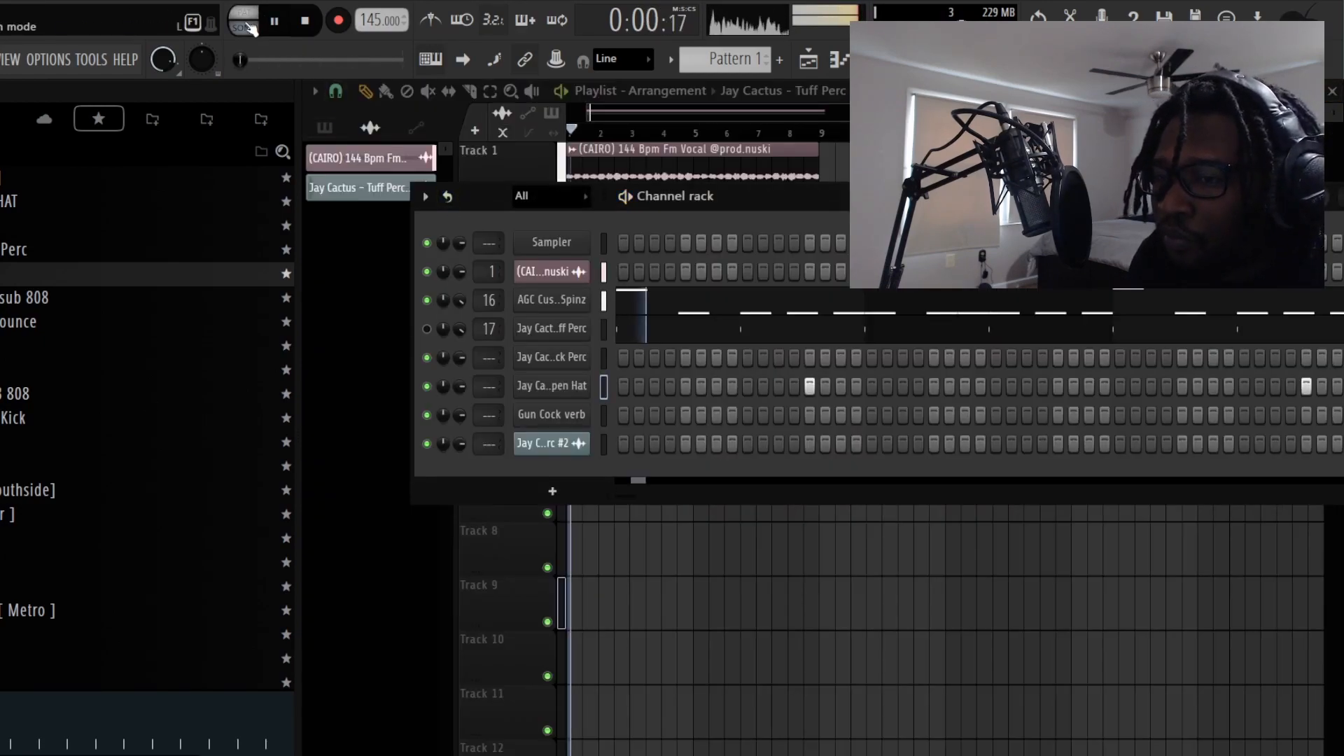
# Step: Route Spread Open Hat to mixer track 10 and adjust the open hat and vocal channel volumes
pyautogui.moveTo(461, 386); pyautogui.dragTo(488, 348)
pyautogui.moveTo(459, 276); pyautogui.dragTo(459, 259)
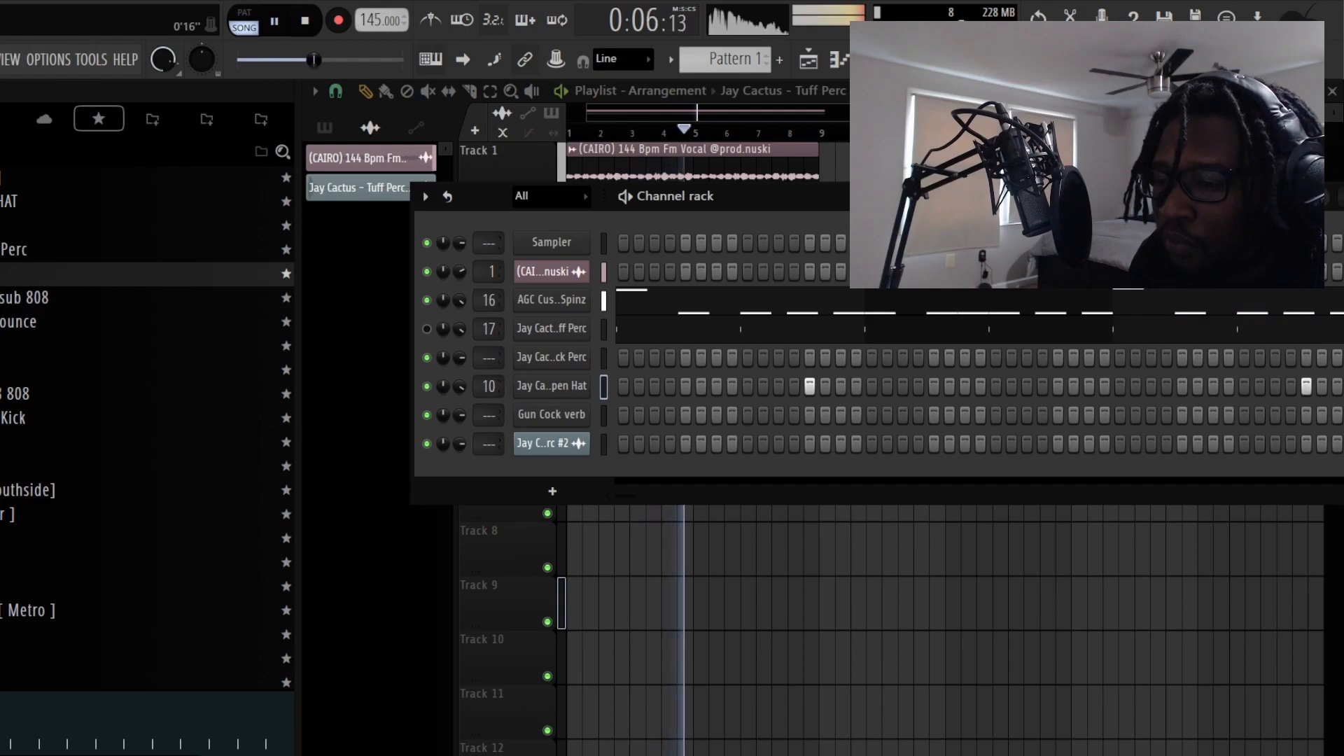
# Step: On the vocal's Insert 1 EQ, move band 1's steep cut to about 140 Hz and shift dip band 2 slightly higher and deeper
pyautogui.click(901, 59)
pyautogui.click(498, 181)
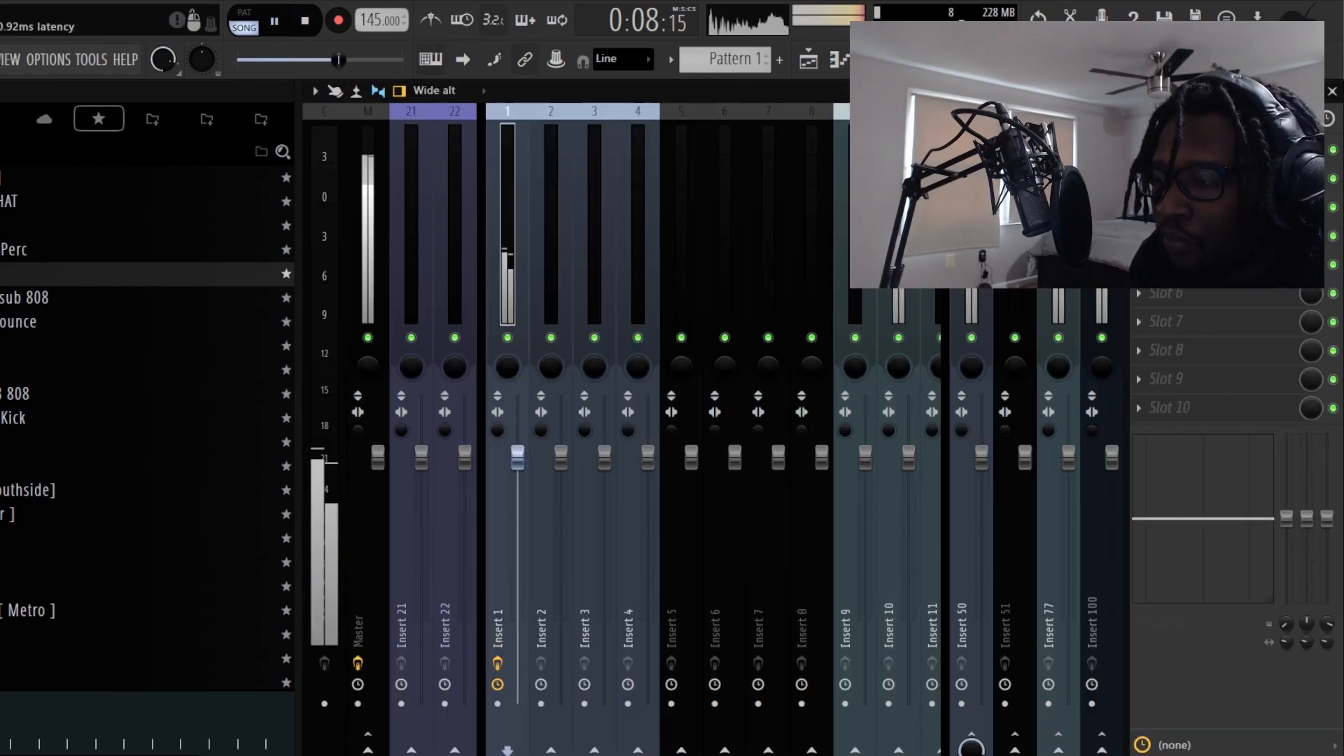
pyautogui.click(1204, 150)
pyautogui.moveTo(514, 529); pyautogui.dragTo(523, 541)
pyautogui.moveTo(512, 610); pyautogui.dragTo(526, 612)
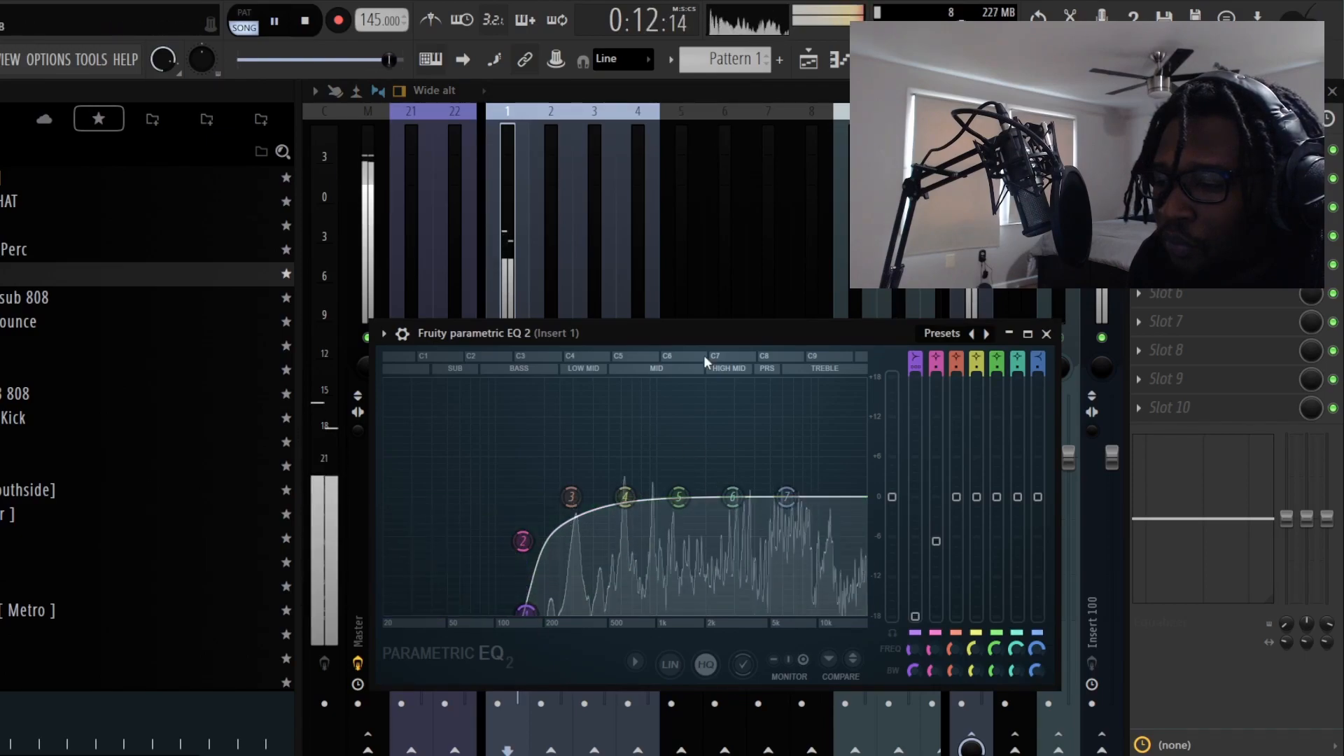
pyautogui.moveTo(524, 542); pyautogui.dragTo(541, 539)
pyautogui.moveTo(526, 611); pyautogui.dragTo(518, 612)
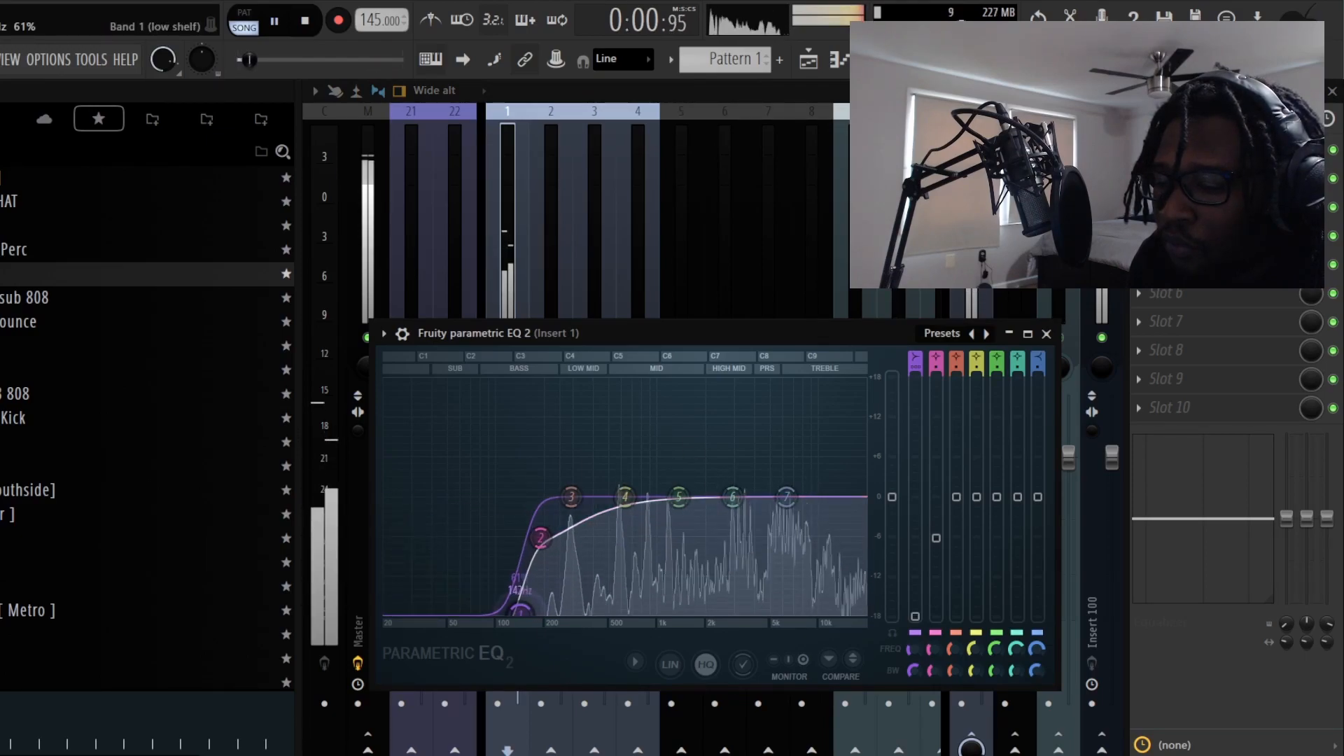
pyautogui.moveTo(548, 555); pyautogui.dragTo(563, 504)
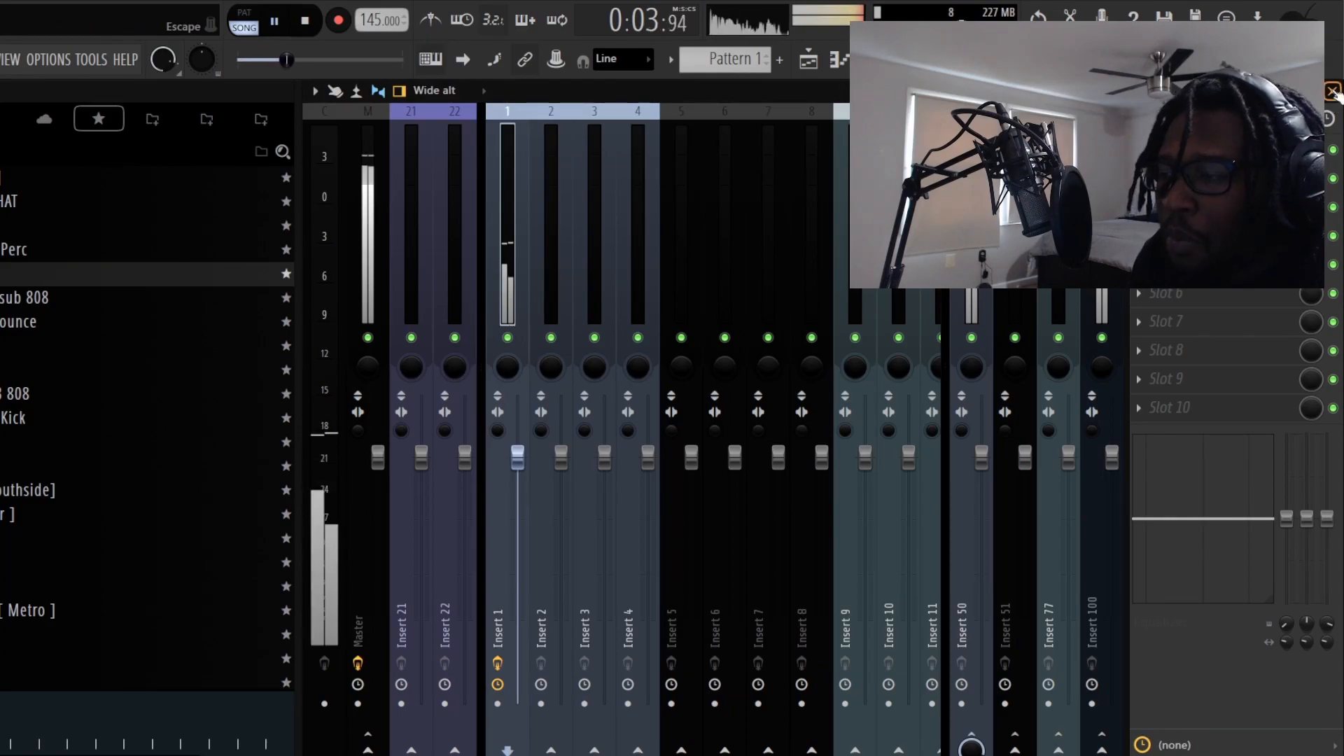
pyautogui.click(1332, 92)
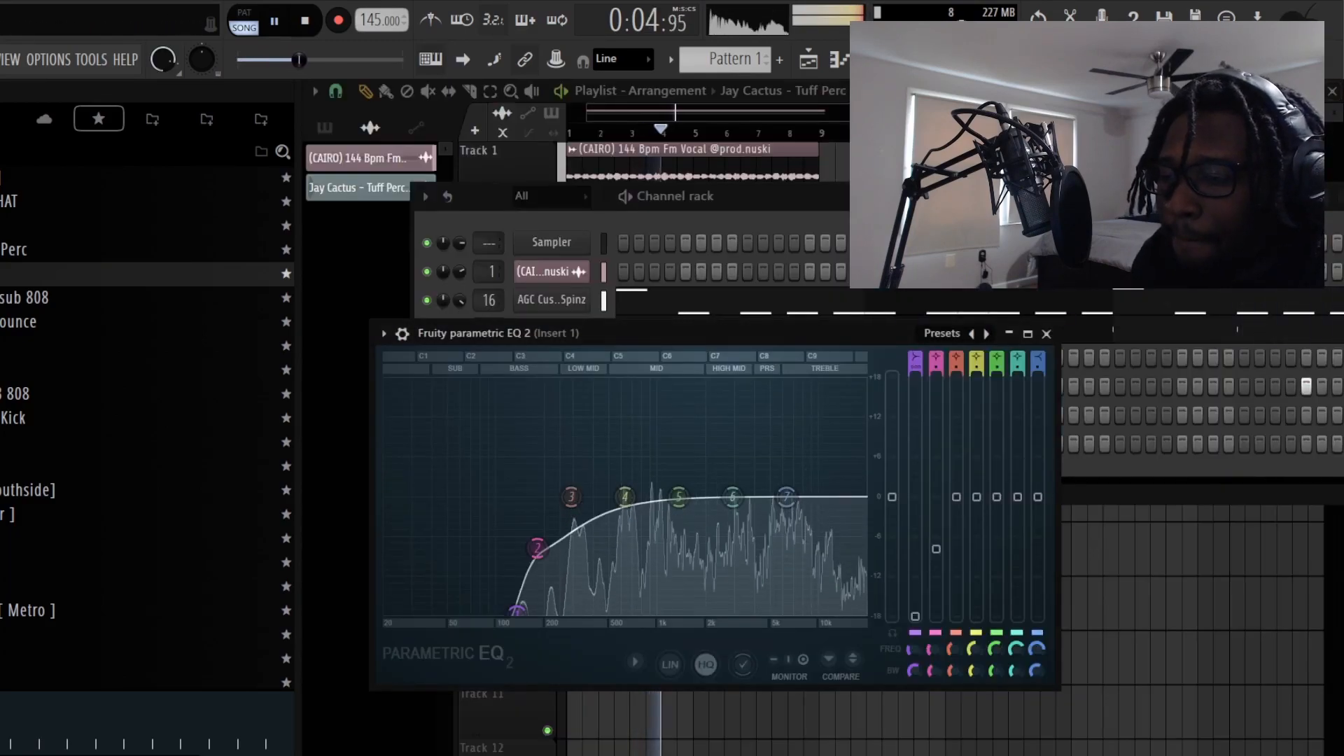
pyautogui.press('F6')
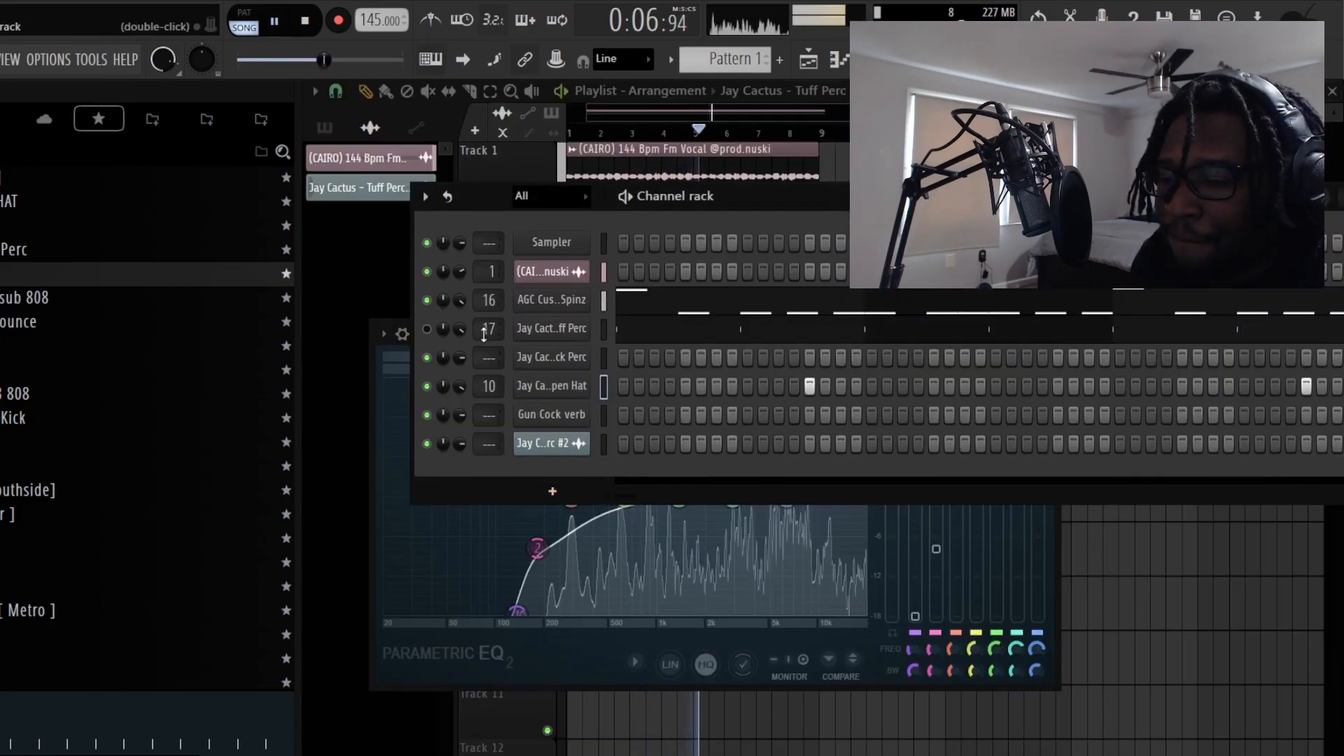
# Step: Place Jay Cactus - Clock Perc hits on steps 5, 21, 25 and 29 while the song plays
pyautogui.rightClick(553, 390)
pyautogui.click(480, 356)
pyautogui.press('space')
pyautogui.press('space')
pyautogui.click(685, 357)
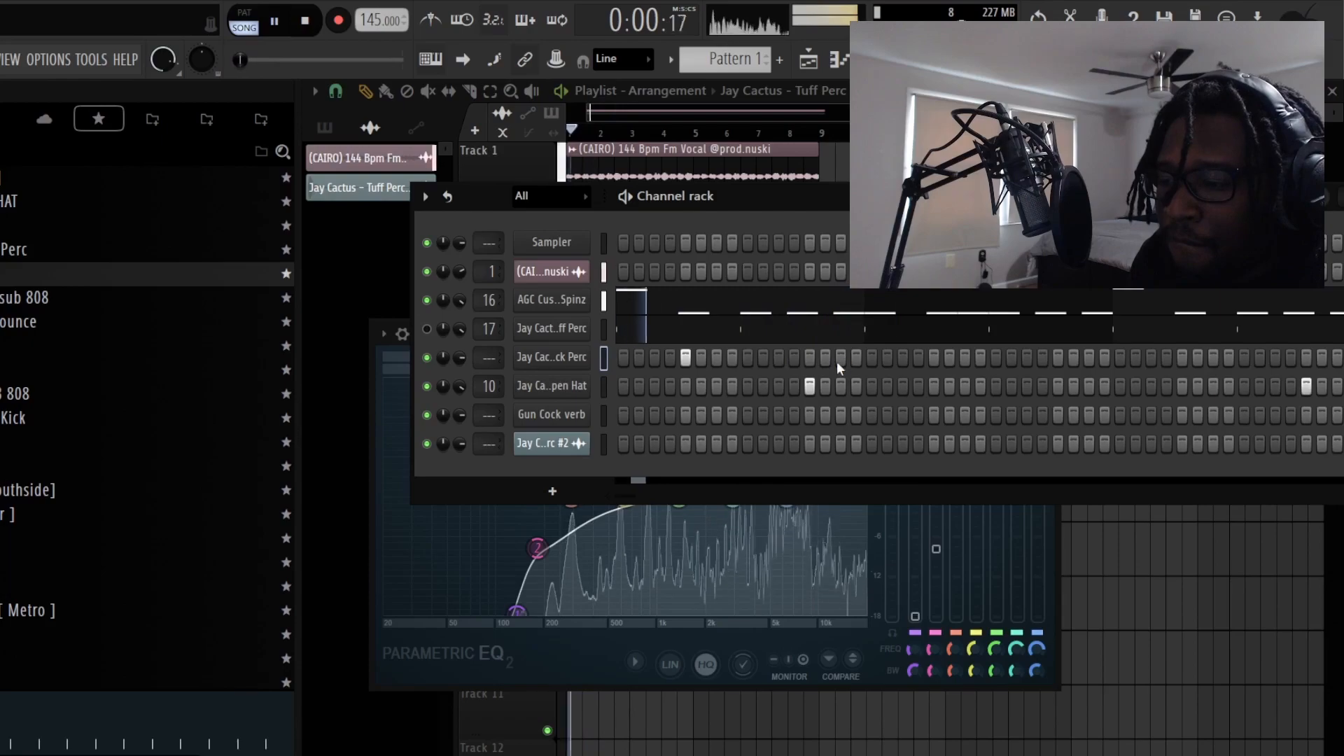
pyautogui.click(934, 357)
pyautogui.click(995, 357)
# Step: Open the Clock Perc notes in the piano roll and select the first two bars
pyautogui.rightClick(570, 358)
pyautogui.click(616, 352)
pyautogui.rightClick(574, 356)
pyautogui.click(610, 350)
pyautogui.press('space')
pyautogui.press('space')
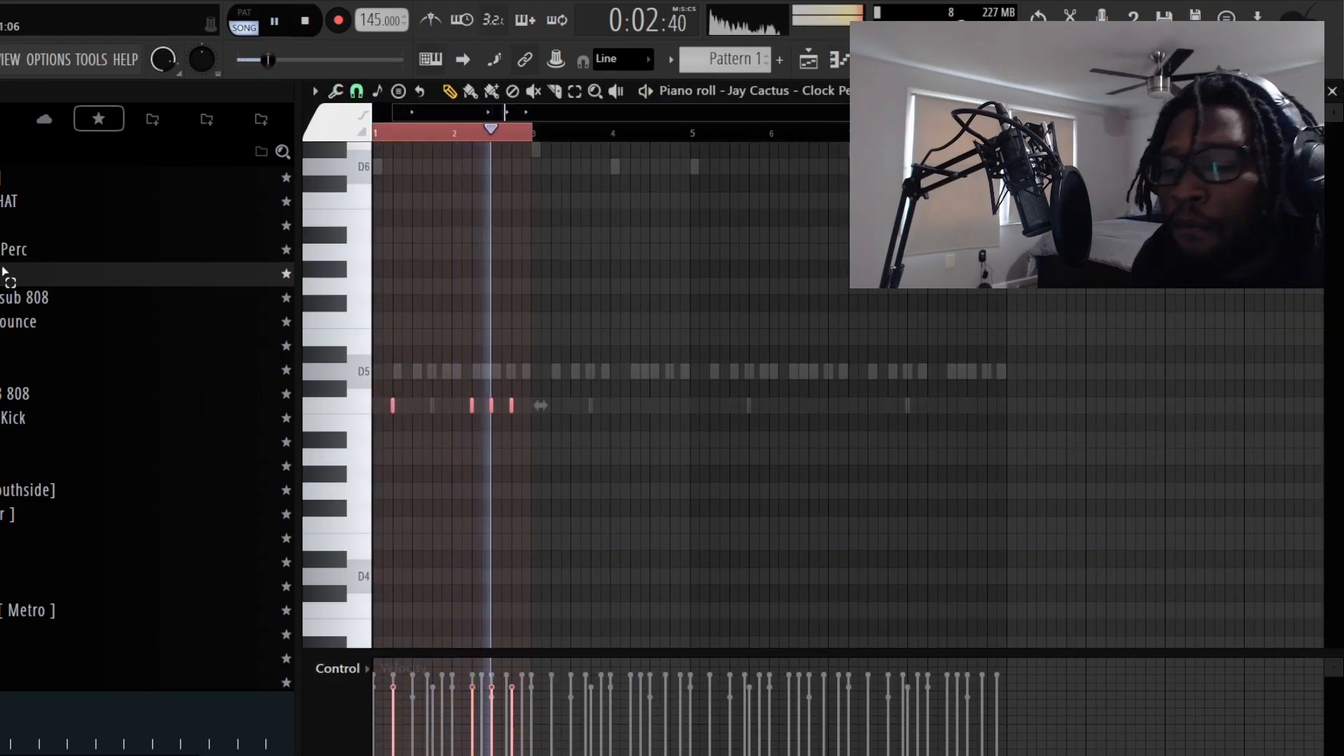
pyautogui.click(540, 133)
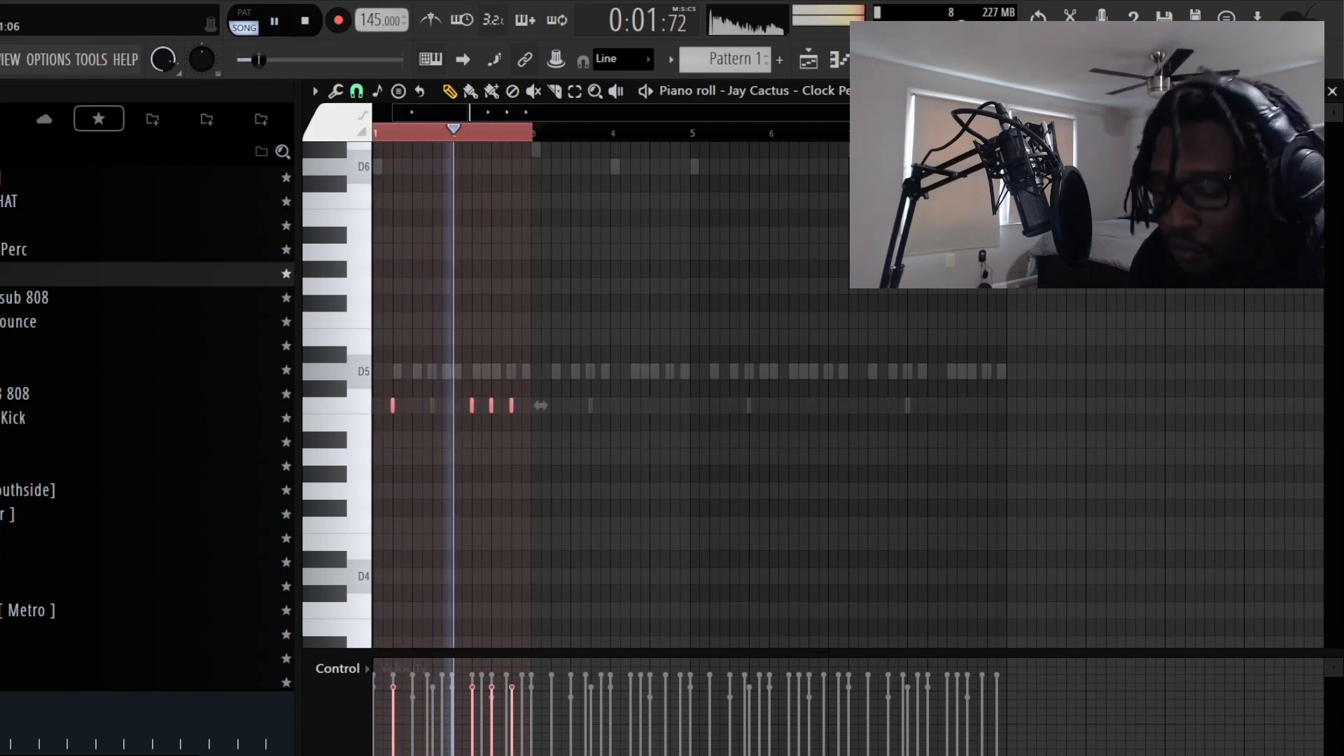
pyautogui.hotkey('ctrl', 'b')
pyautogui.hotkey('ctrl', 'b')
pyautogui.hotkey('ctrl', 'b')
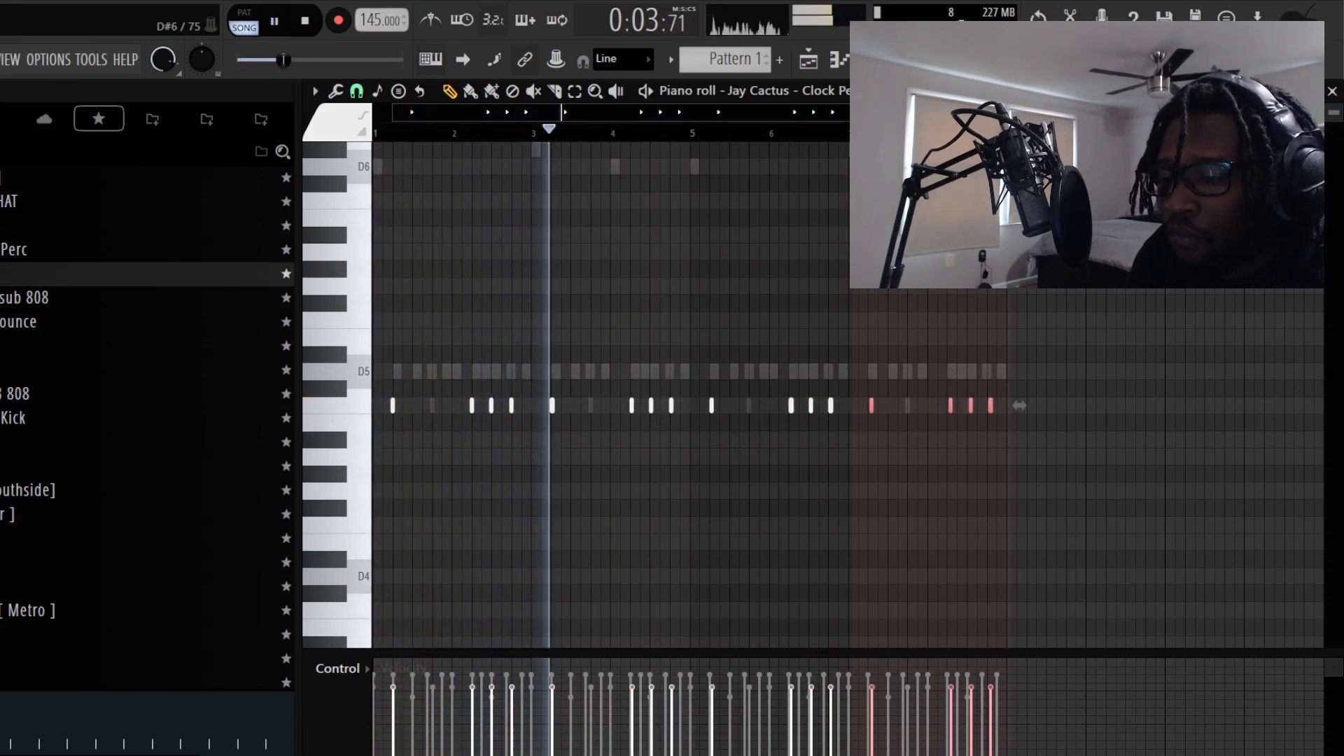
pyautogui.hotkey('ctrl', 'z')
pyautogui.hotkey('ctrl', 'z')
pyautogui.hotkey('ctrl', 'z')
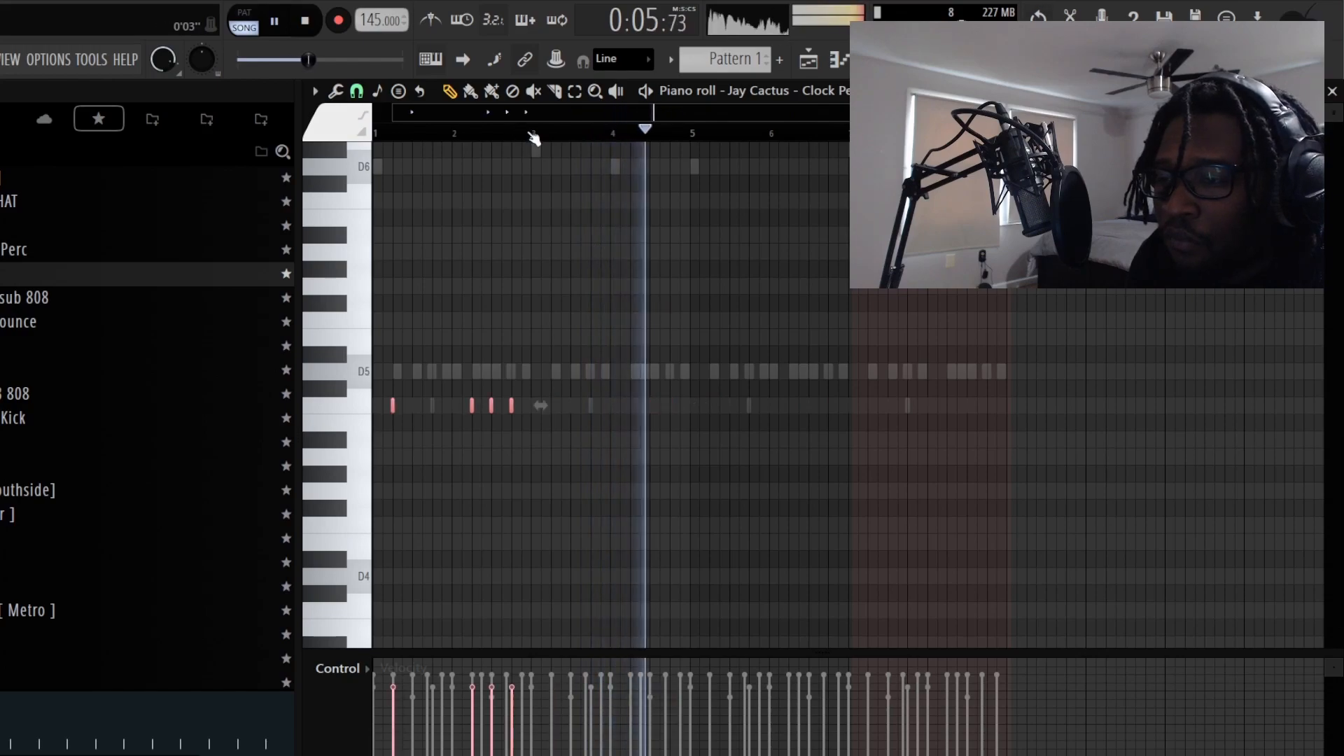
# Step: Duplicate the Clock Perc's first two bars three times to fill all eight bars, and close the piano roll
pyautogui.scroll(3, 535, 140)
pyautogui.moveTo(532, 134); pyautogui.dragTo(378, 133)
pyautogui.hotkey('ctrl', 'b')
pyautogui.hotkey('ctrl', 'b')
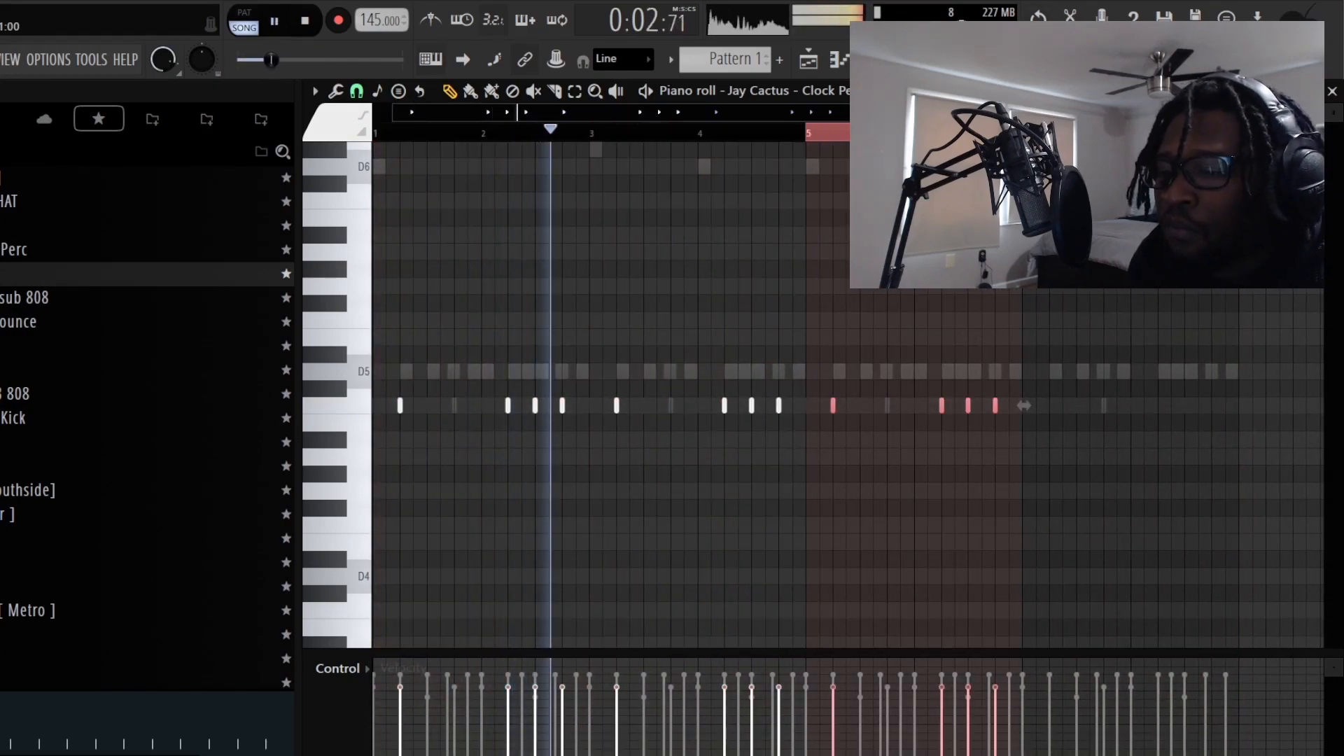
pyautogui.hotkey('ctrl', 'b')
pyautogui.click(1331, 91)
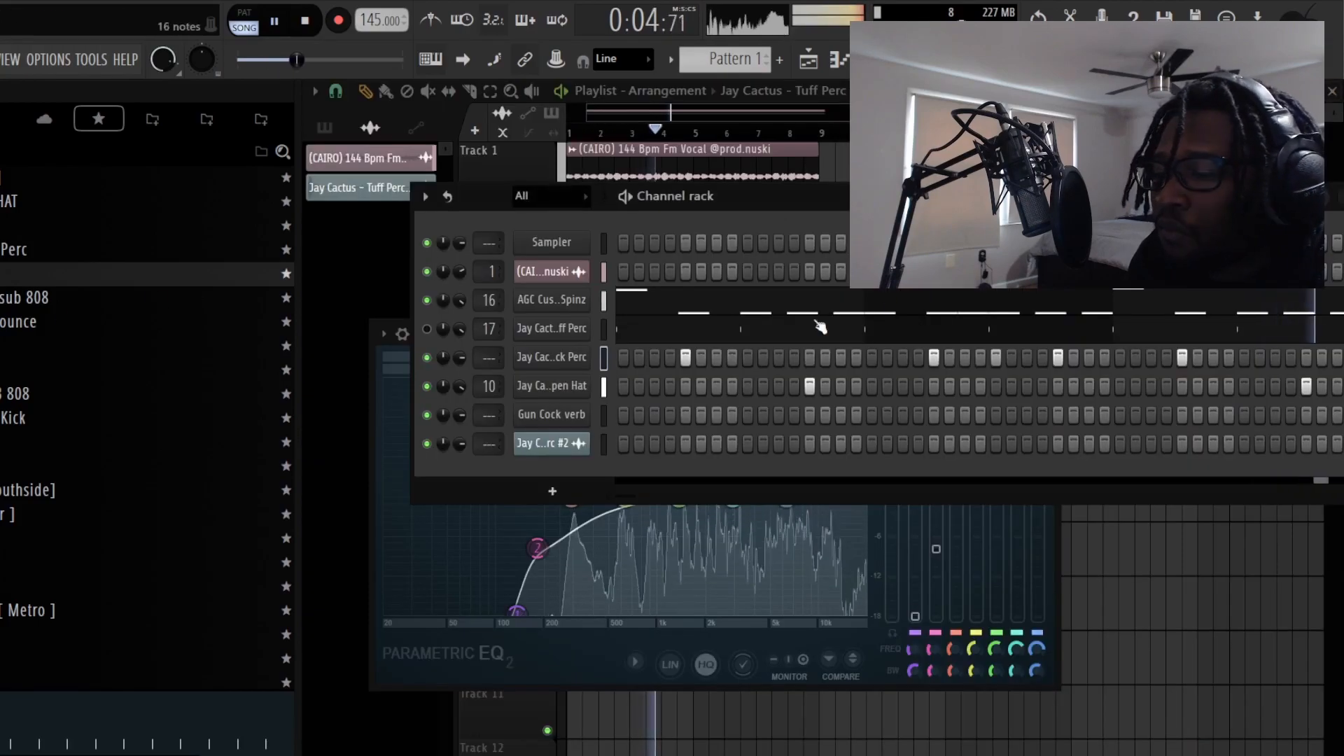
# Step: Route the Clock Perc channel to mixer track 18 and stop playback
pyautogui.moveTo(488, 357)
pyautogui.mouseDown()
pyautogui.moveTo(489, 323)
pyautogui.moveTo(483, 365)
pyautogui.mouseUp()
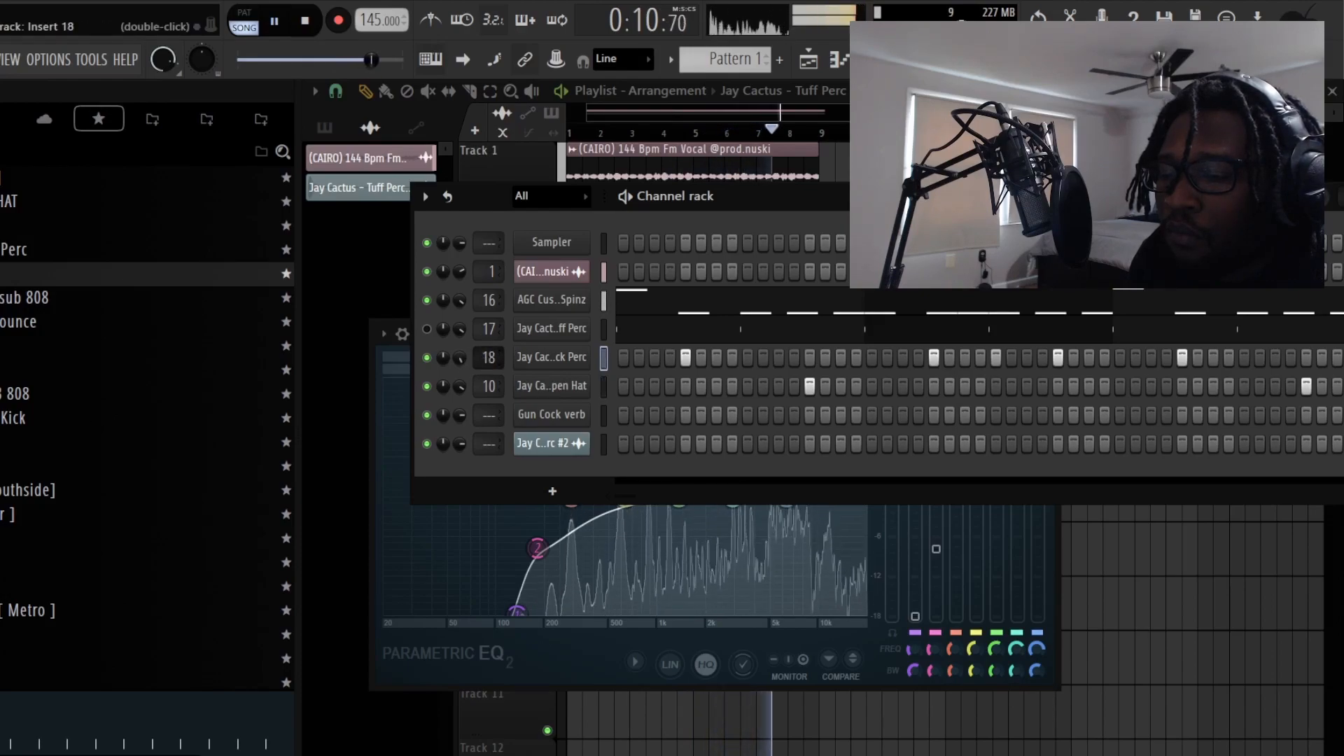
pyautogui.press('space')
# Step: Audition the Gun Cock verb sample in its sampler settings and open it in the Edison audio editor
pyautogui.click(537, 418)
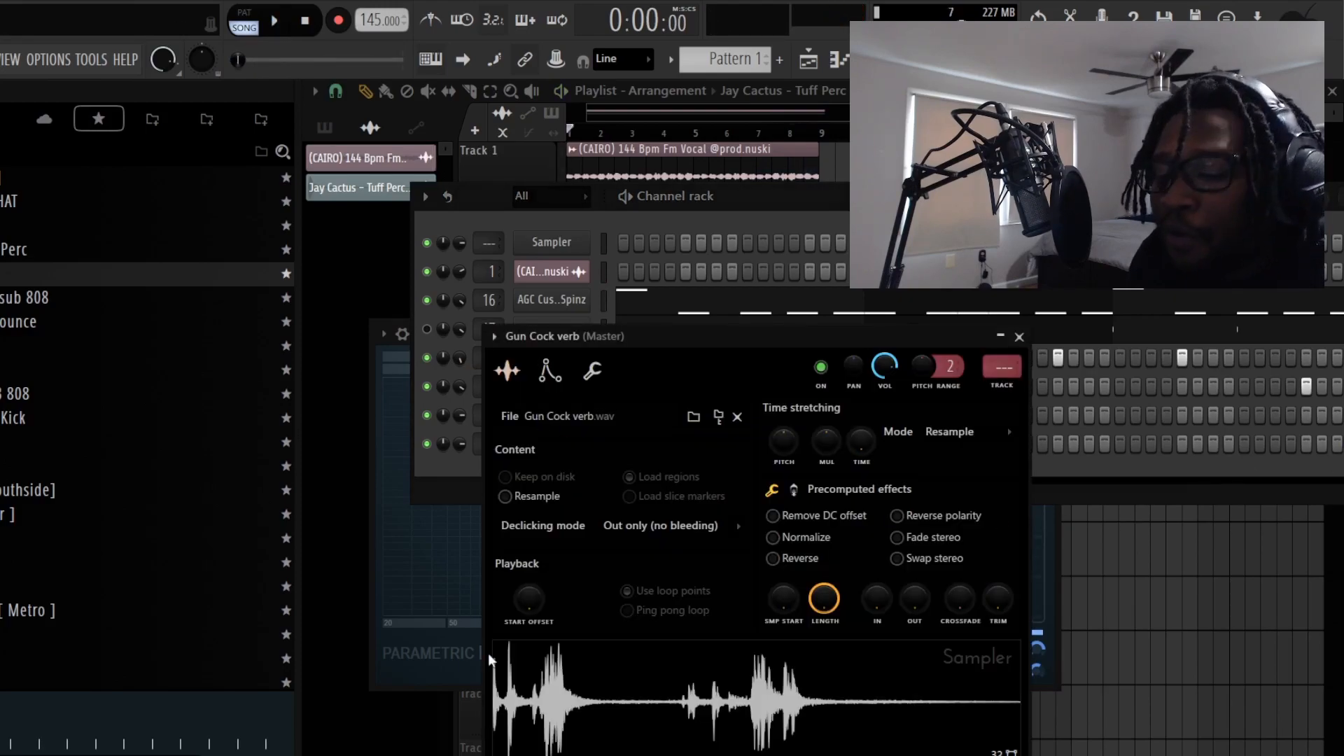
pyautogui.moveTo(672, 340); pyautogui.dragTo(685, 133)
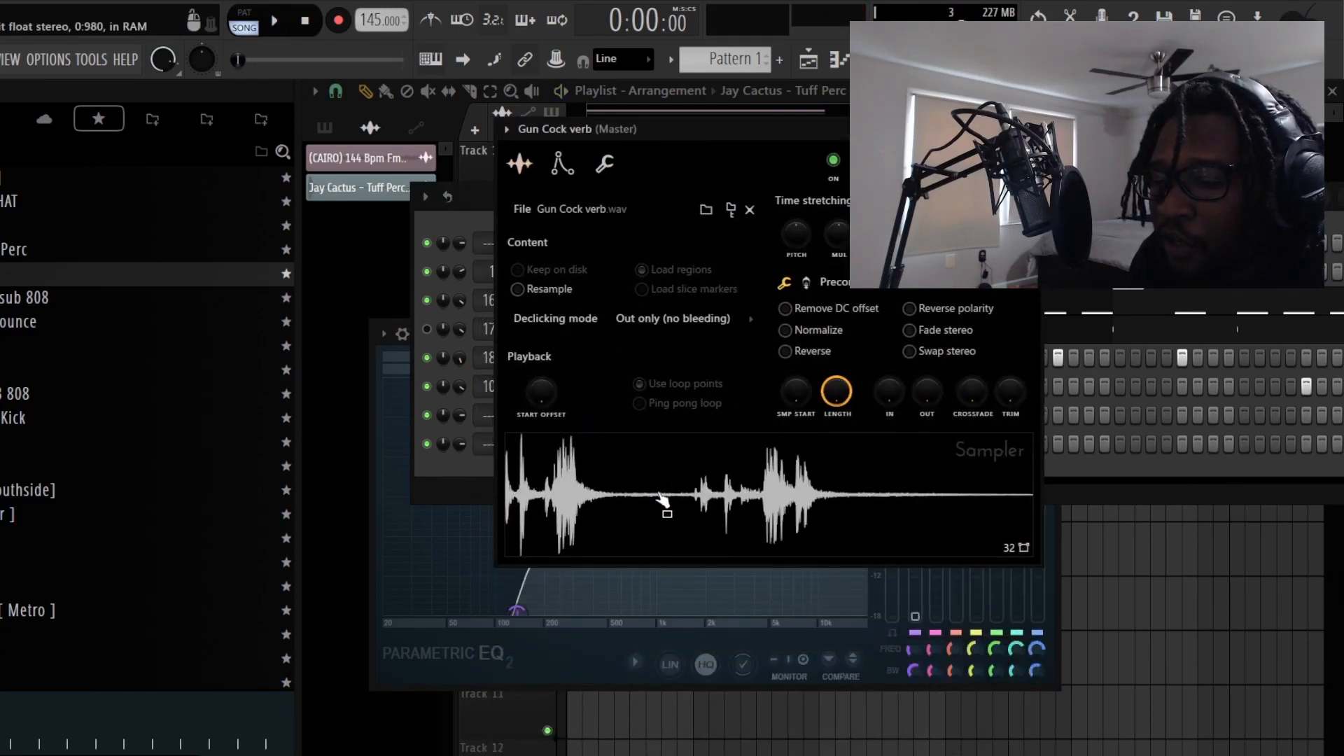
pyautogui.rightClick(662, 494)
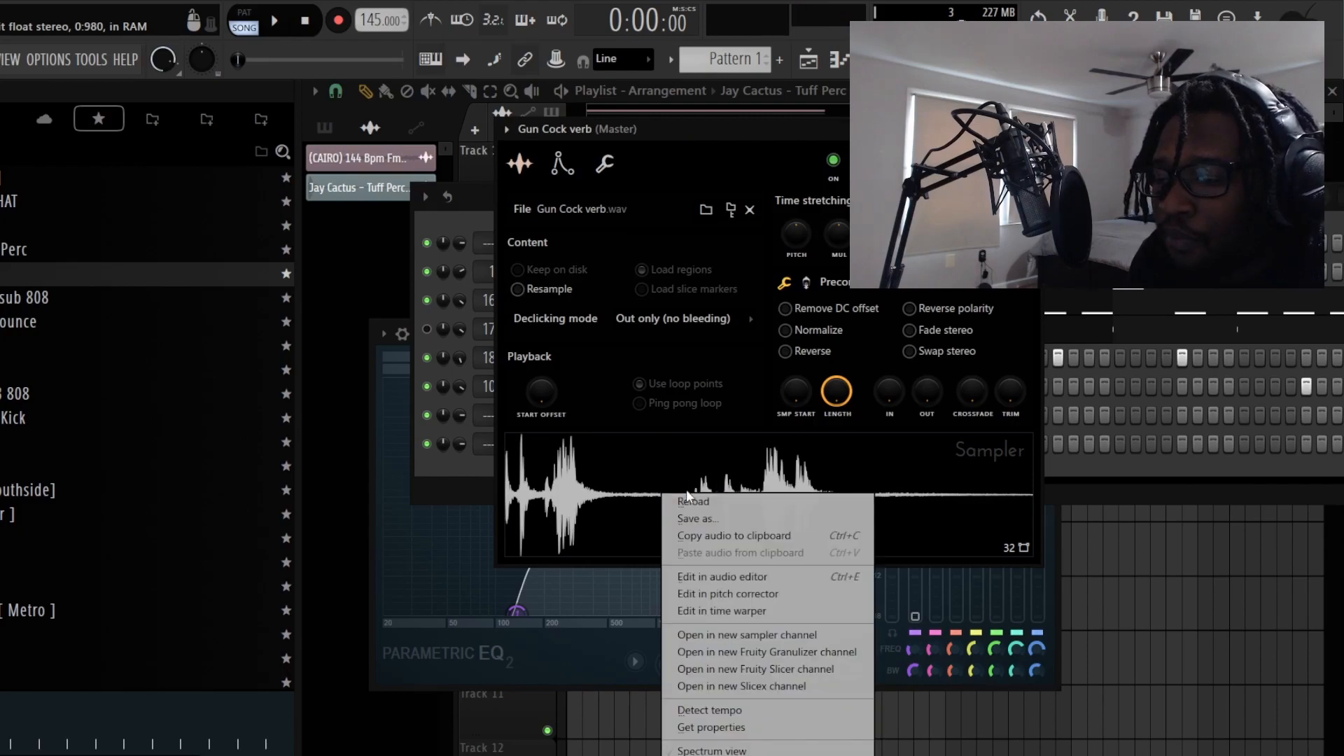
pyautogui.click(562, 485)
pyautogui.rightClick(584, 486)
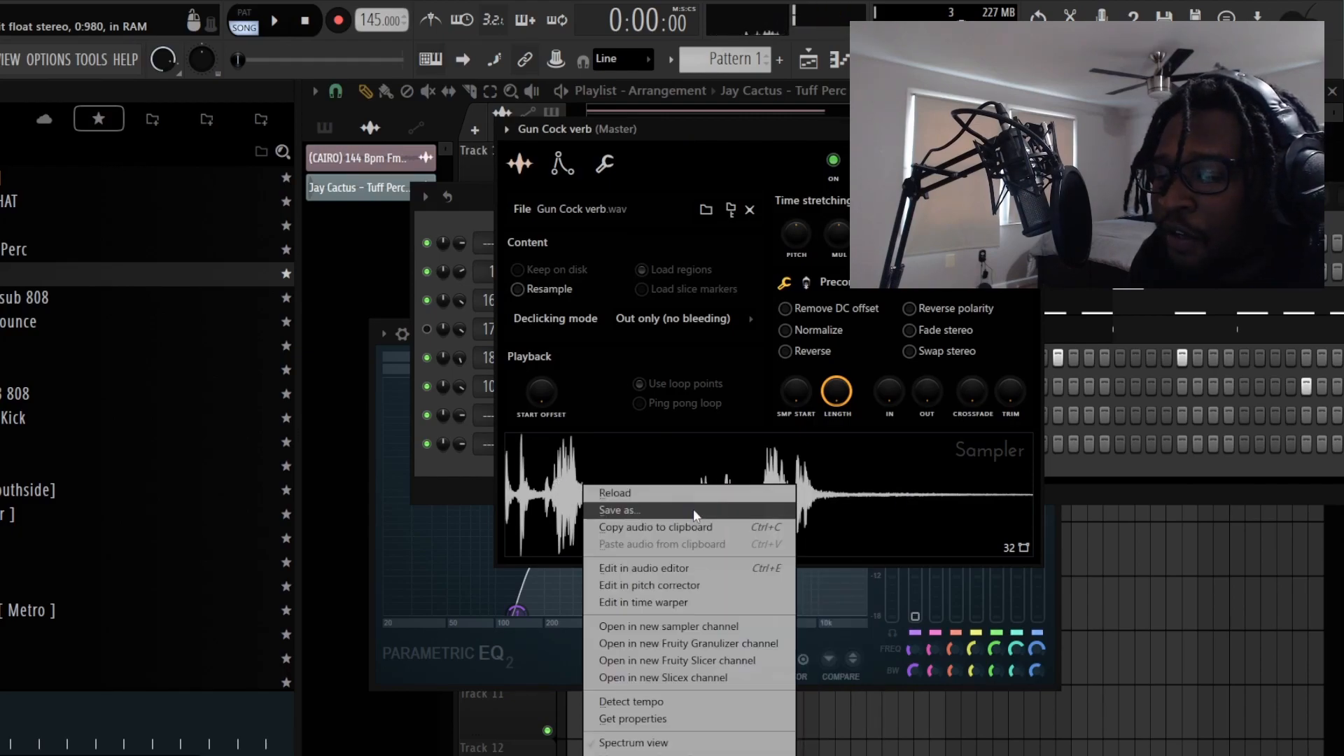
pyautogui.click(804, 482)
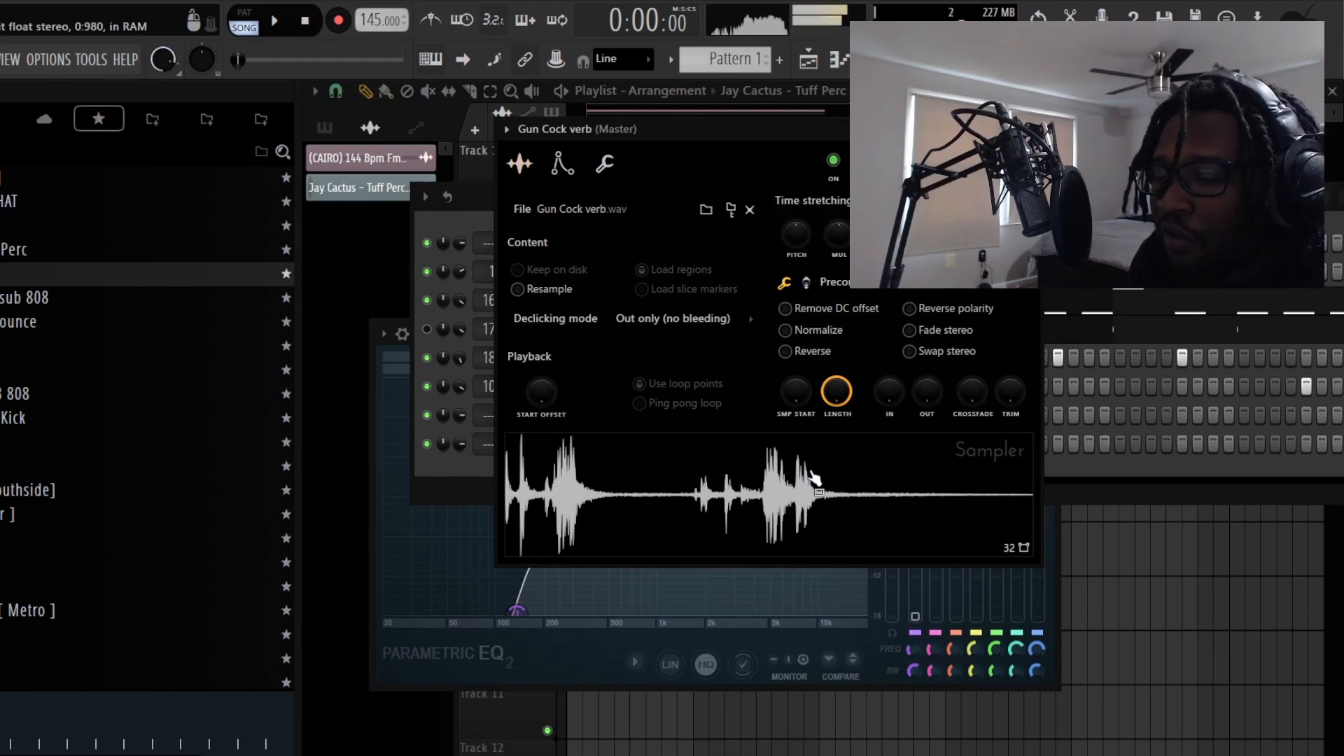
pyautogui.rightClick(667, 508)
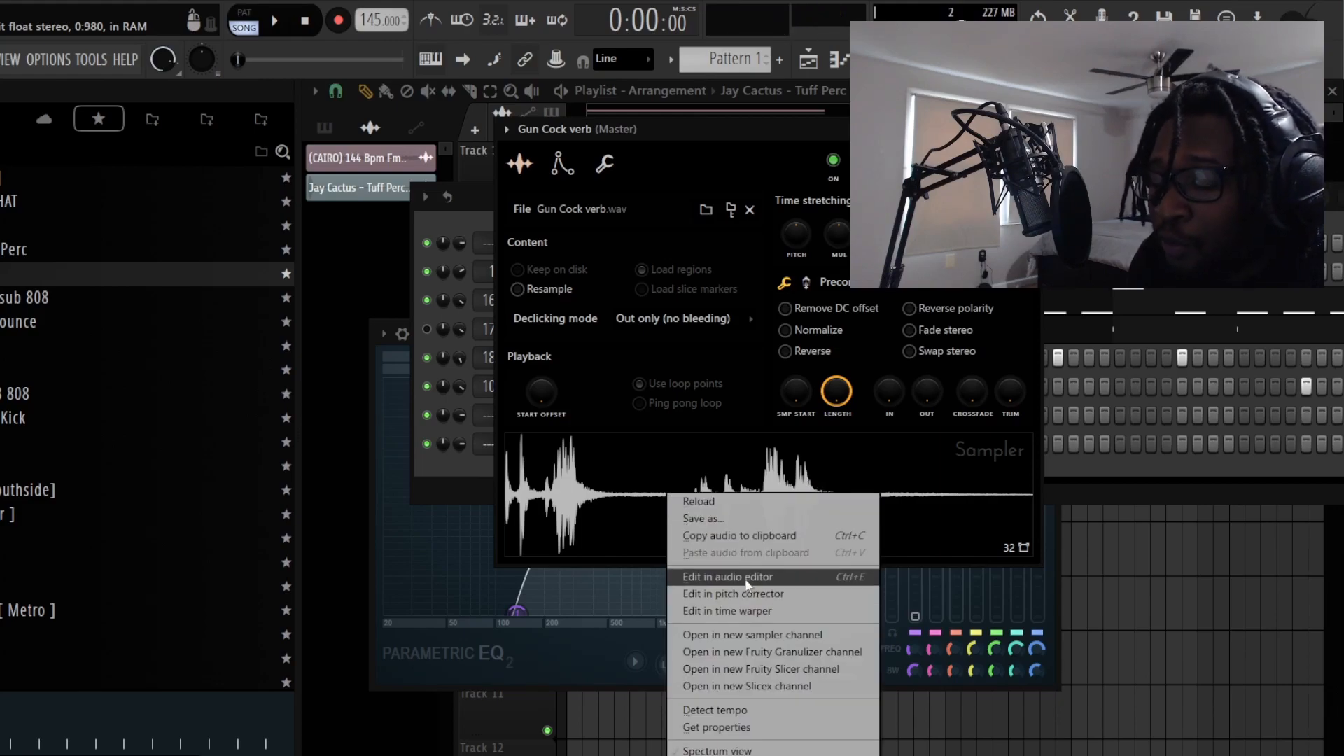
pyautogui.rightClick(622, 471)
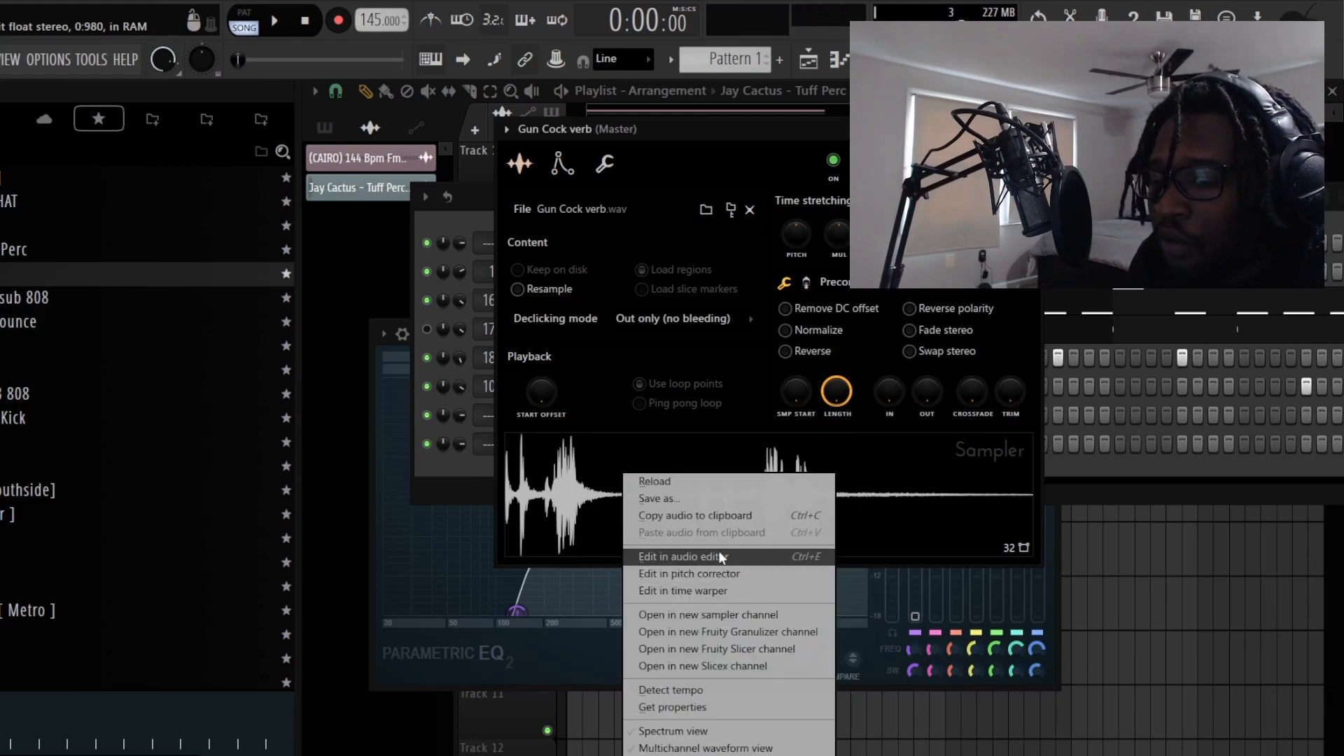
pyautogui.click(718, 552)
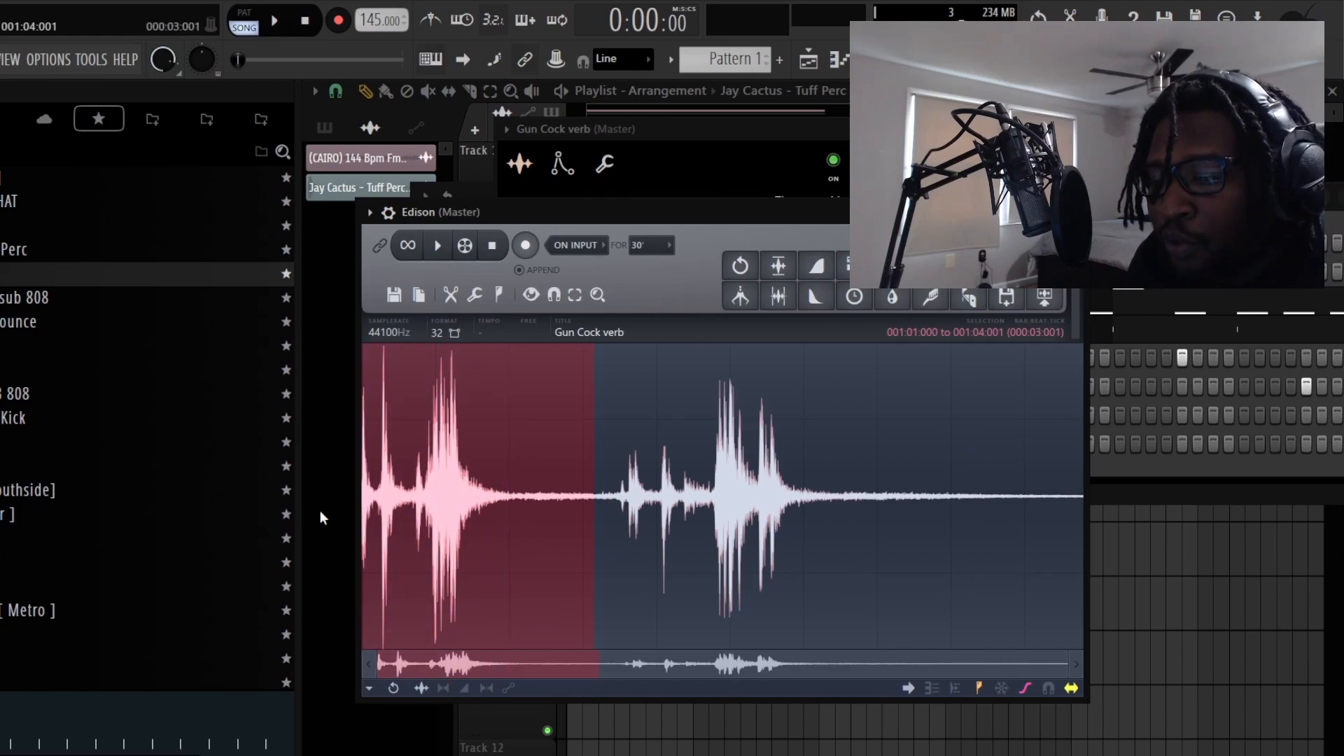
# Step: Select the first gun cock sound in the waveform, ending at 001:03:011, and preview the selection
pyautogui.moveTo(597, 214); pyautogui.dragTo(743, 483)
pyautogui.moveTo(743, 554); pyautogui.dragTo(746, 168)
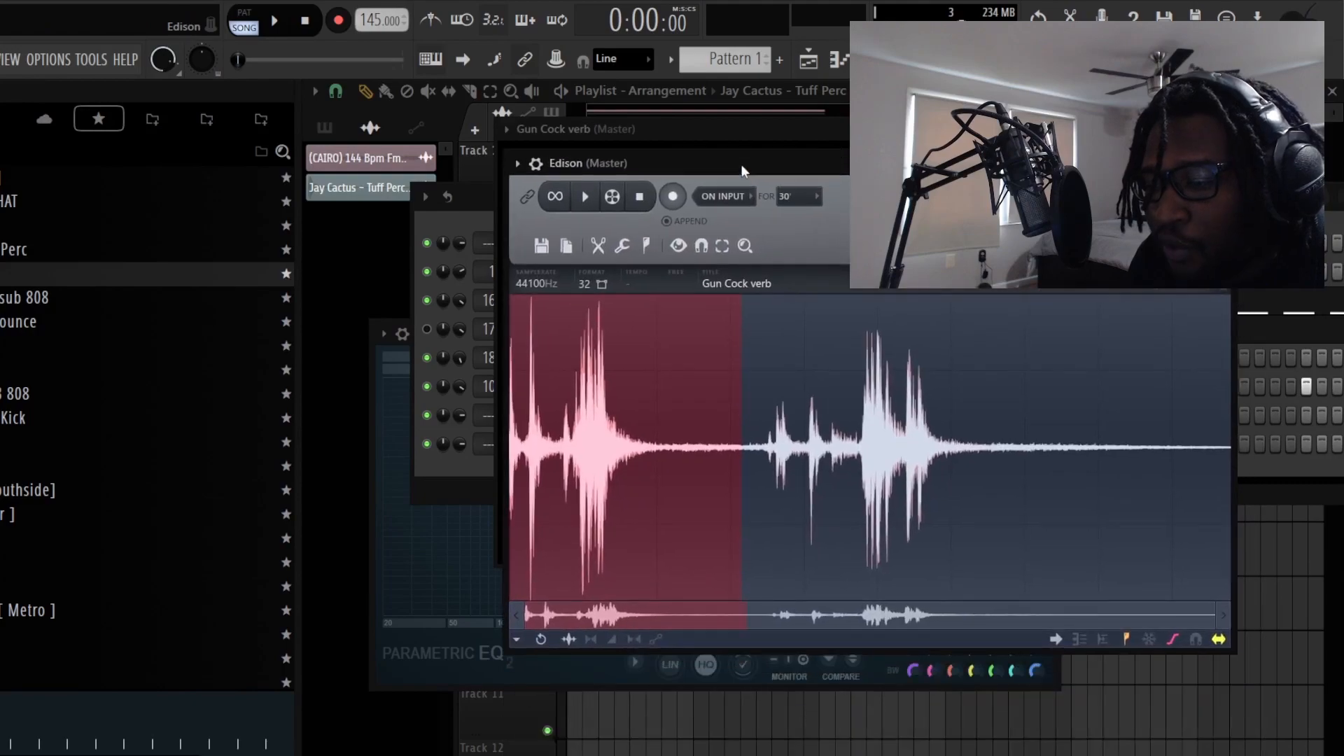
pyautogui.press('space')
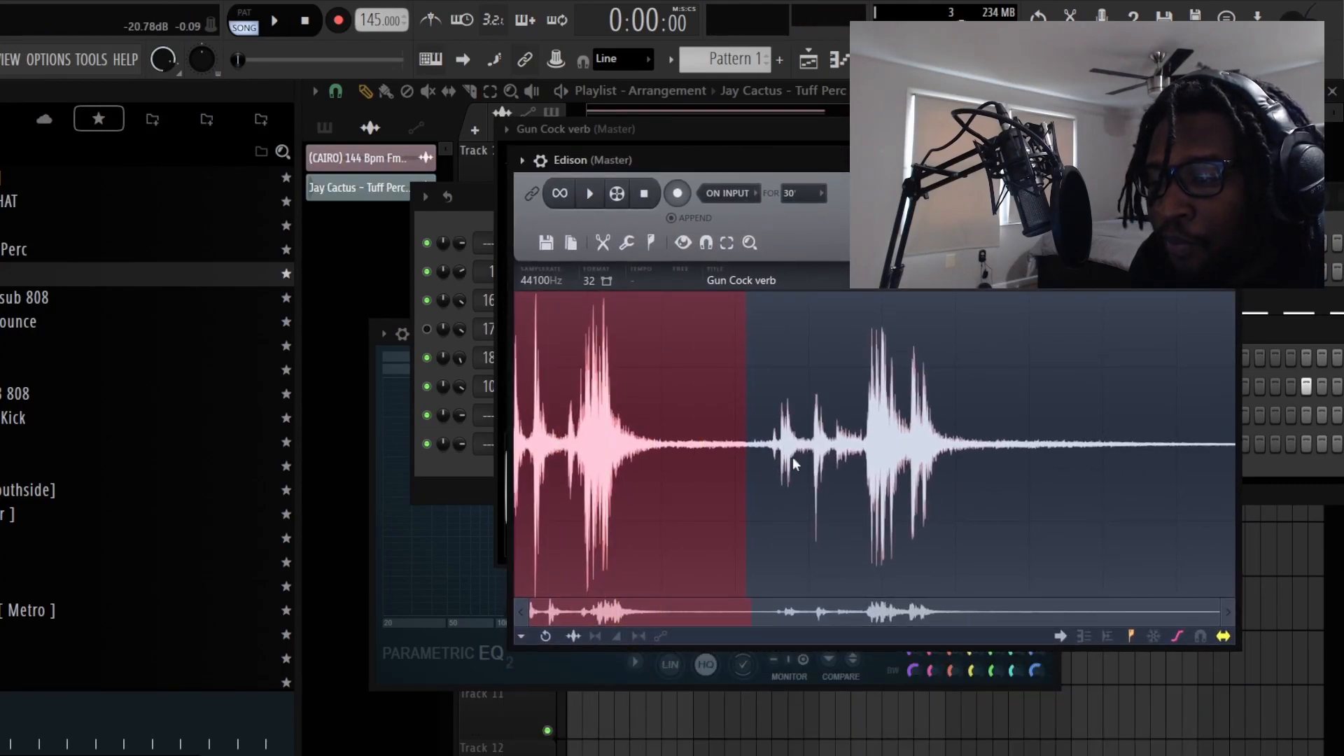
pyautogui.moveTo(745, 453); pyautogui.dragTo(702, 459)
pyautogui.press('space')
pyautogui.press('space')
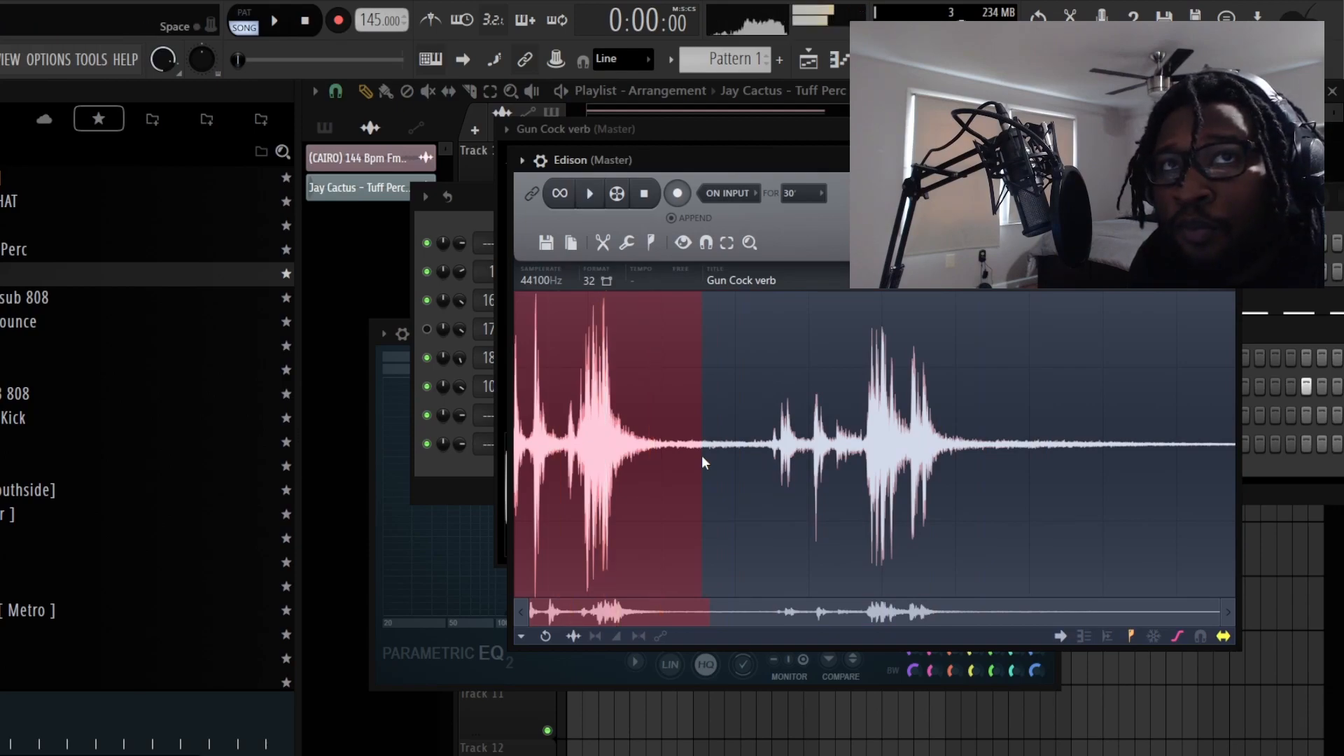
pyautogui.press('space')
# Step: Load the selected audio into the Gun Cock verb sampler channel in place of the full sample and return to the channel rack
pyautogui.moveTo(1224, 185); pyautogui.dragTo(1117, 325)
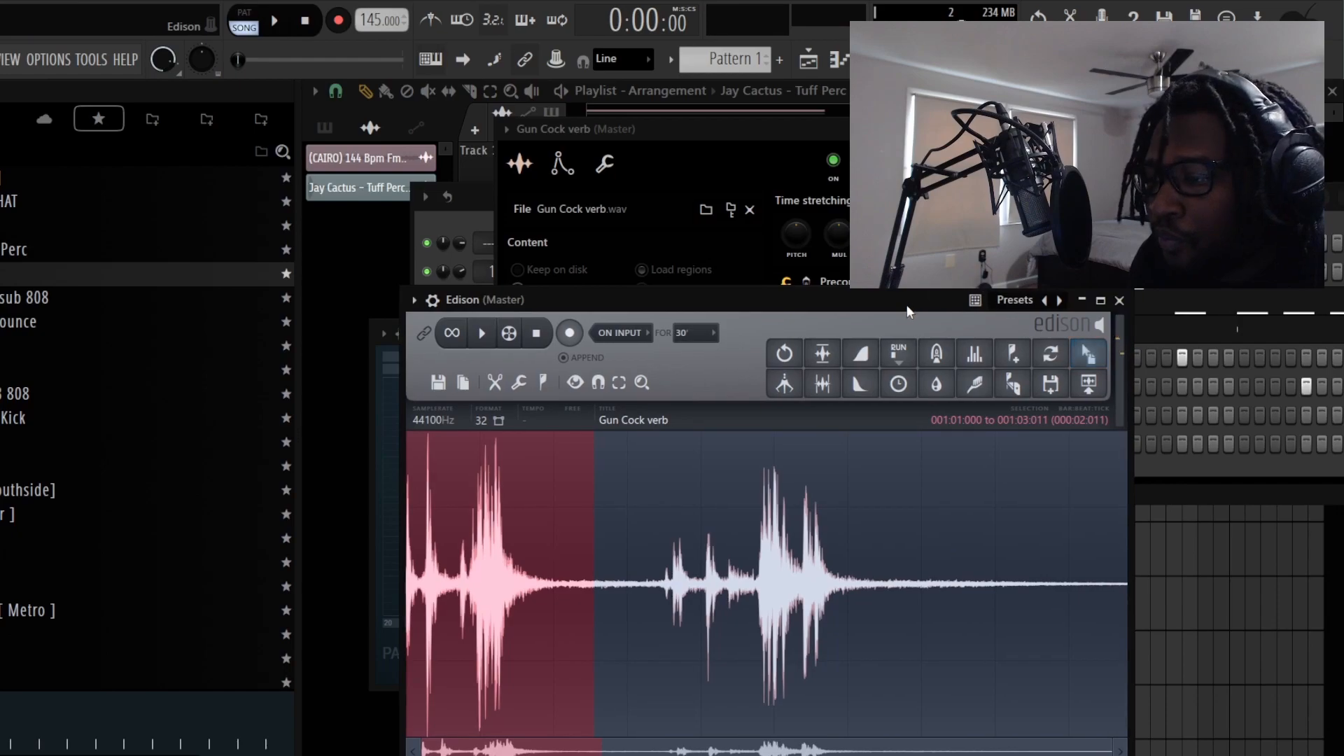
pyautogui.moveTo(906, 303); pyautogui.dragTo(852, 502)
pyautogui.moveTo(765, 130); pyautogui.dragTo(616, 61)
pyautogui.moveTo(1039, 584); pyautogui.dragTo(586, 453)
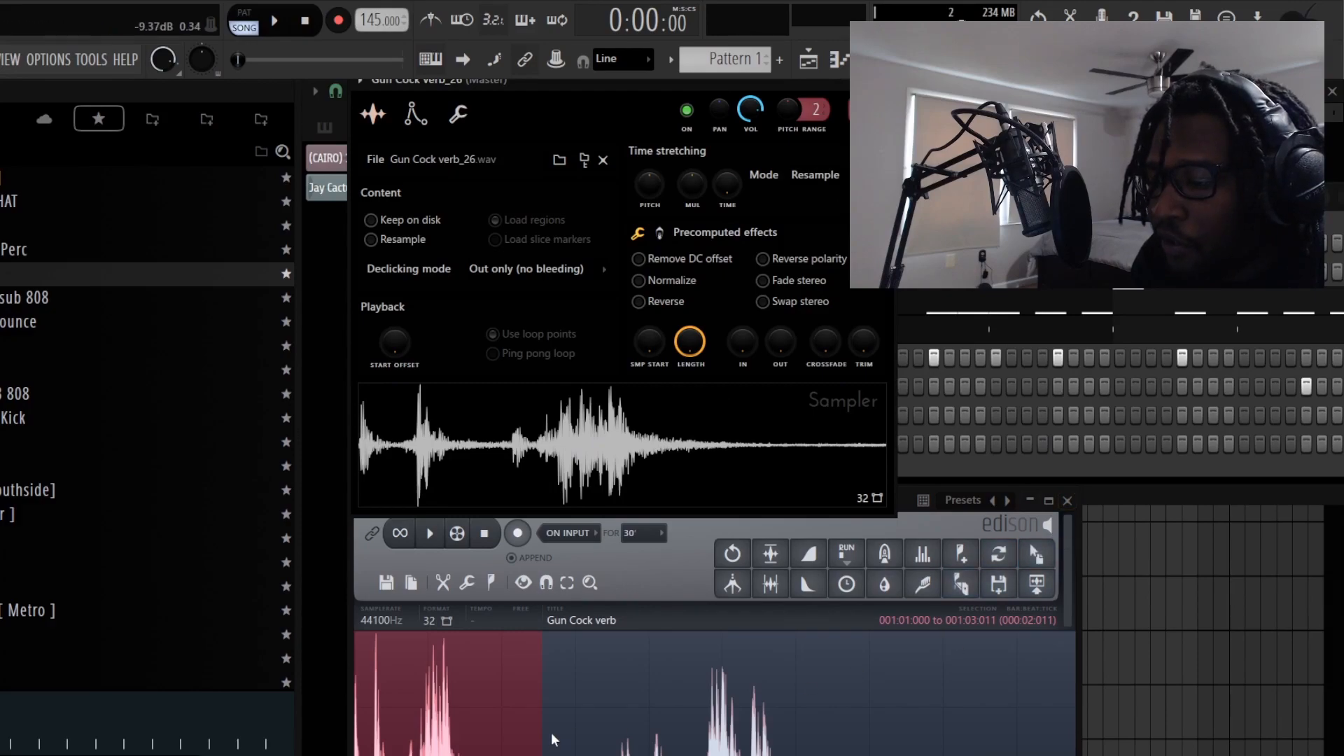
pyautogui.moveTo(552, 740); pyautogui.dragTo(459, 719)
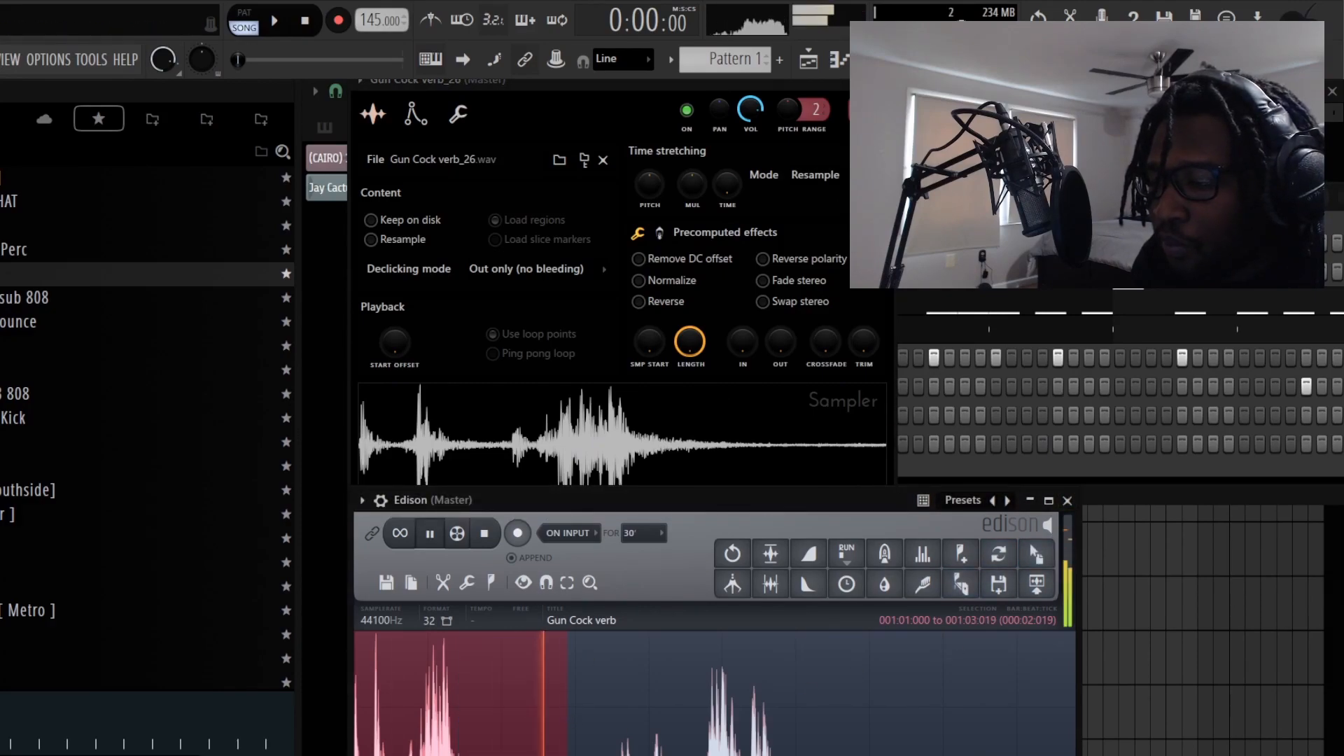
pyautogui.click(814, 77)
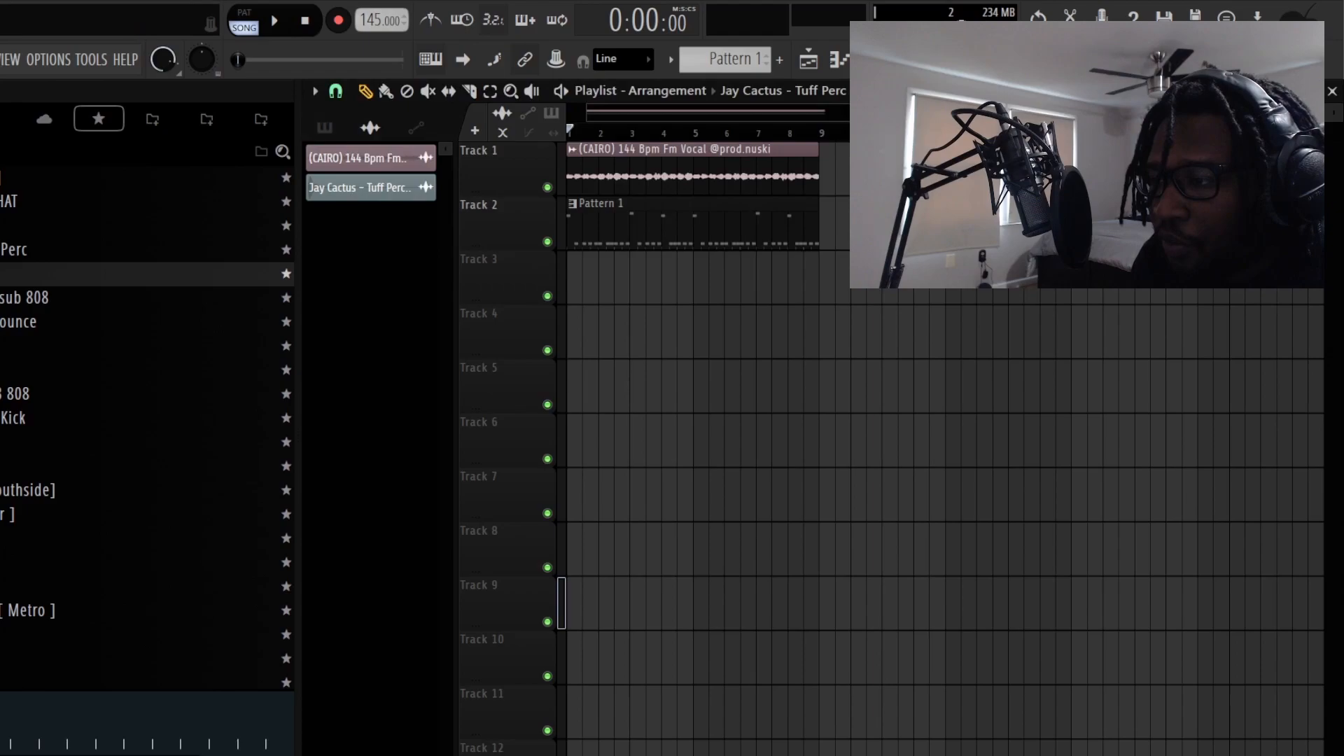
pyautogui.click(870, 59)
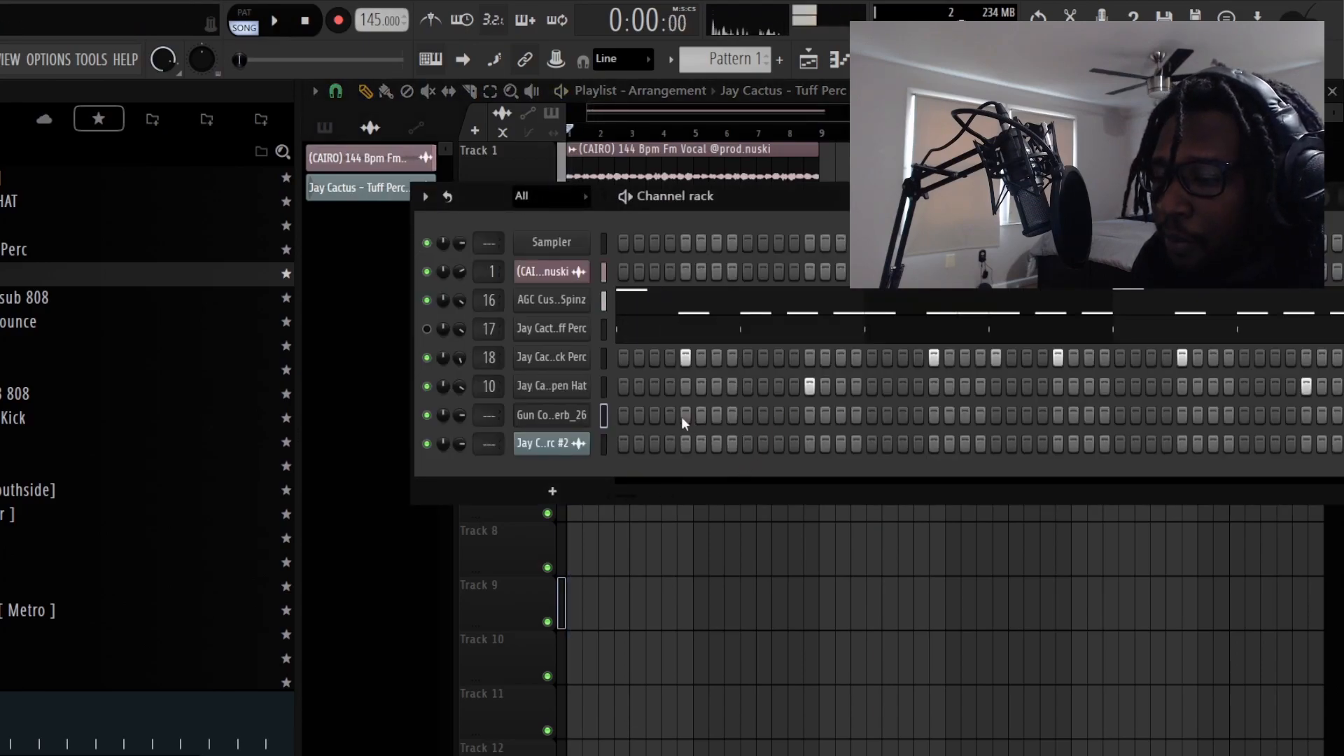
# Step: Place gun cock hits on steps 1, 21 and 37 during playback and add a C5 note on beat 2 of bar 4
pyautogui.press('space')
pyautogui.click(933, 415)
pyautogui.click(1182, 415)
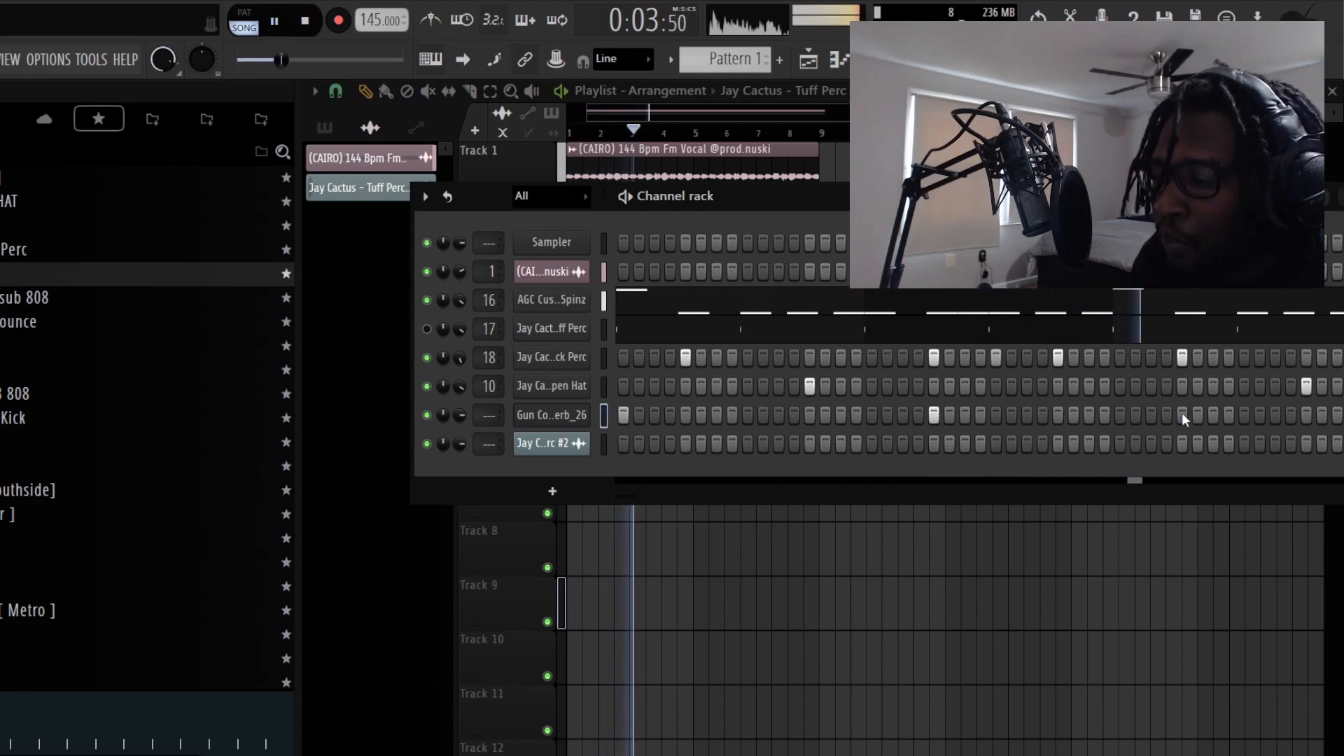
pyautogui.rightClick(581, 414)
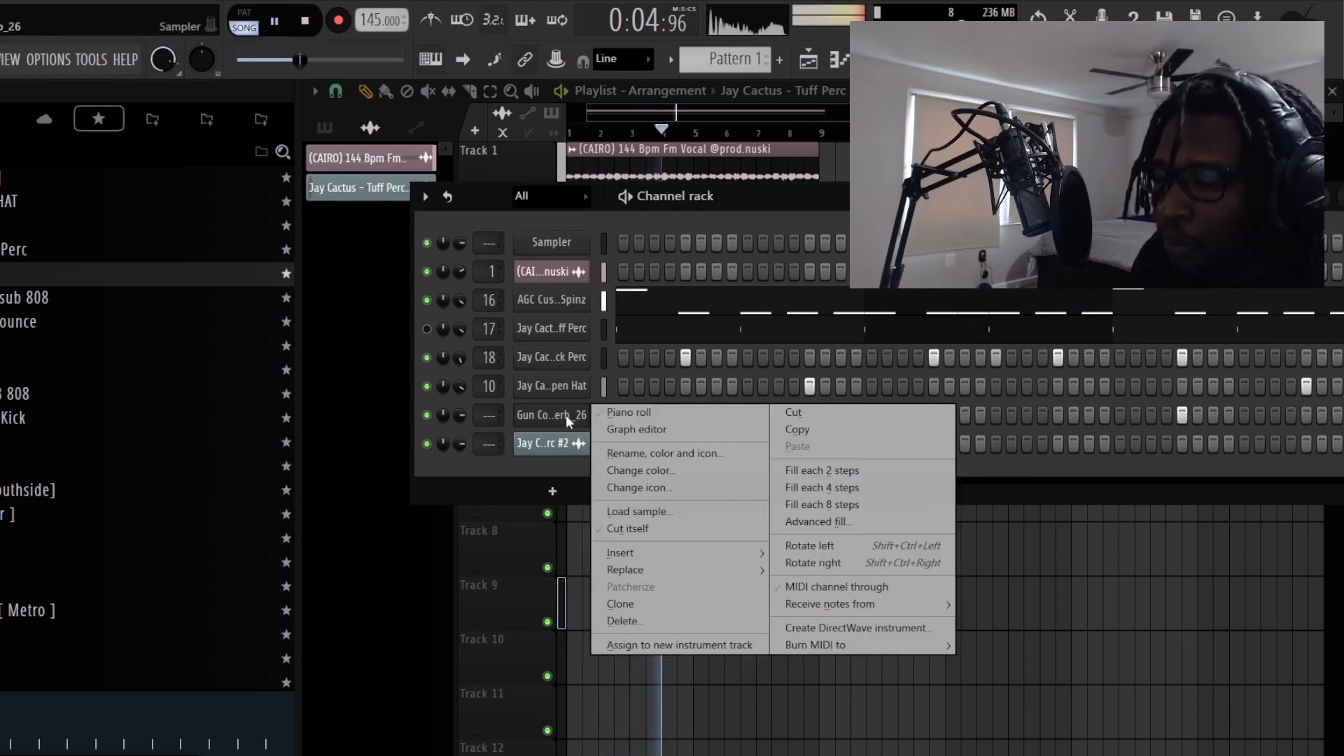
pyautogui.click(629, 412)
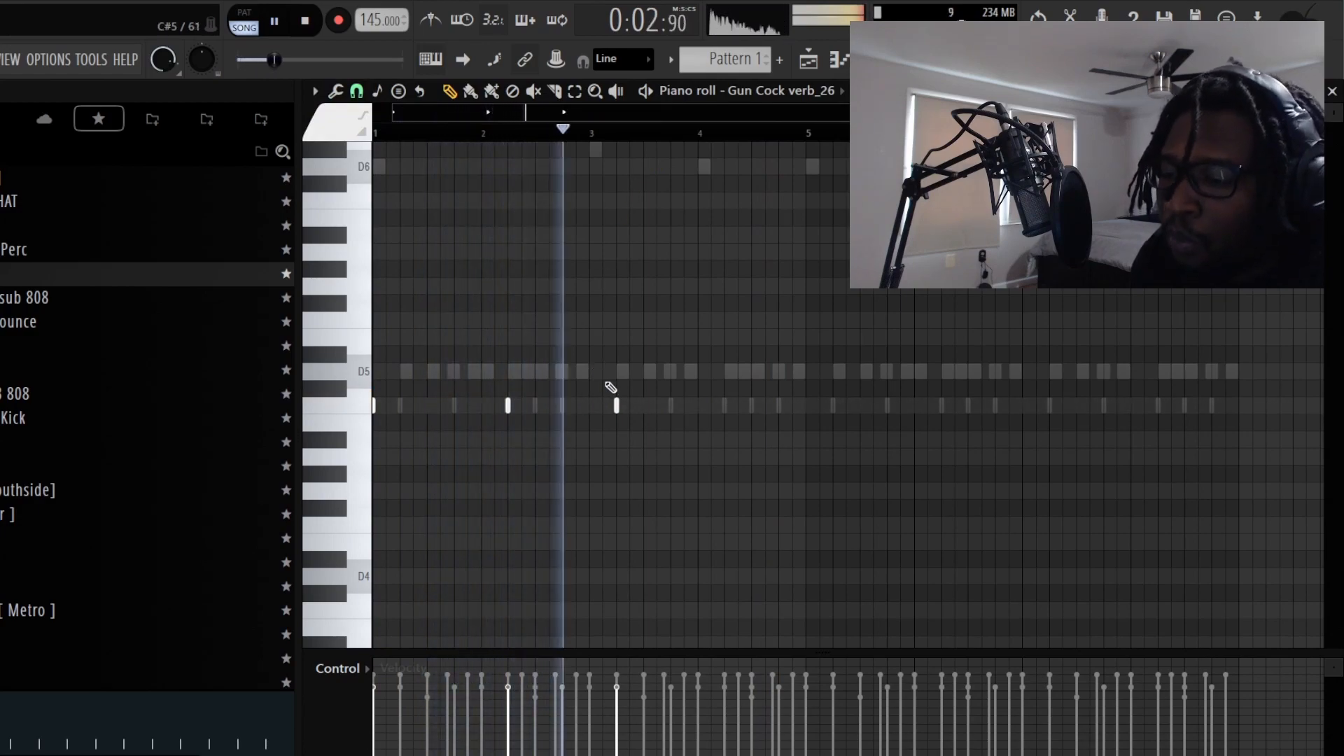
pyautogui.rightClick(728, 404)
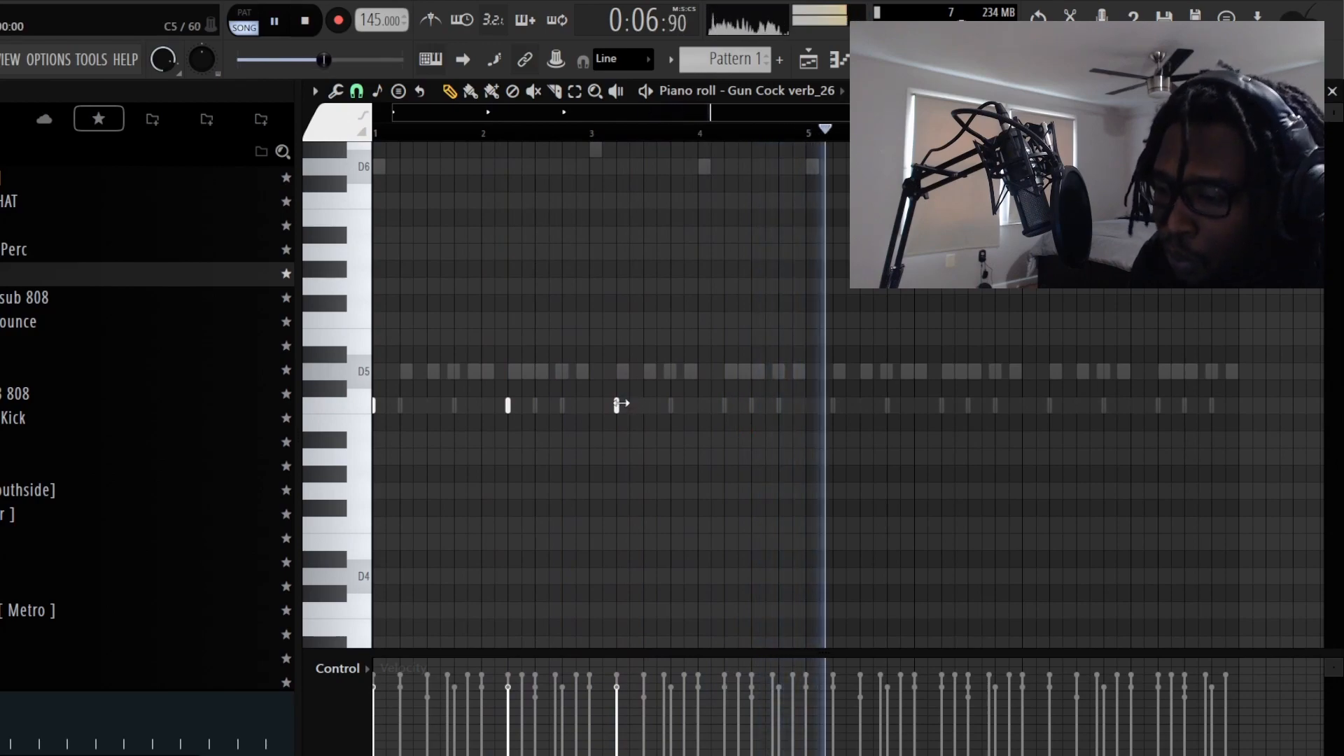
pyautogui.click(724, 405)
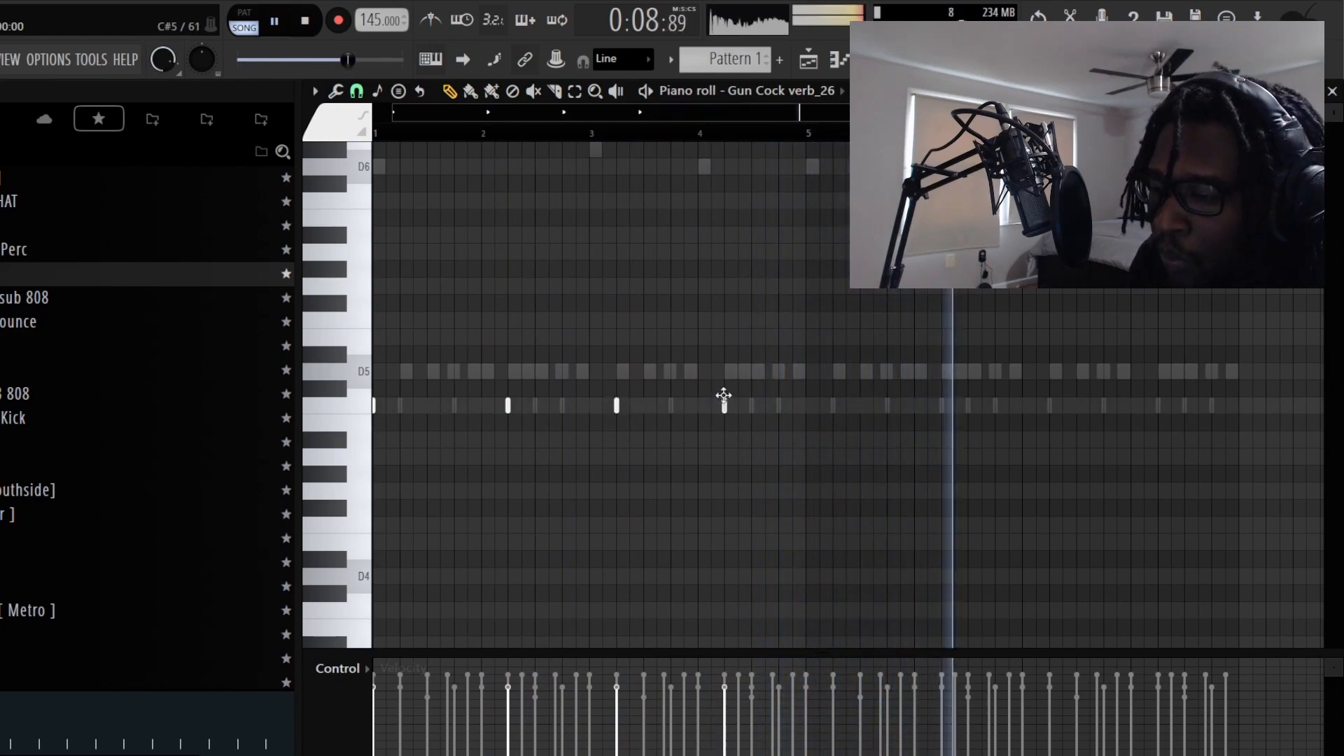
# Step: Duplicate the gun cock's first four bars to fill eight bars and route its channel to mixer track 11
pyautogui.moveTo(805, 133); pyautogui.dragTo(378, 133)
pyautogui.hotkey('ctrl', 'b')
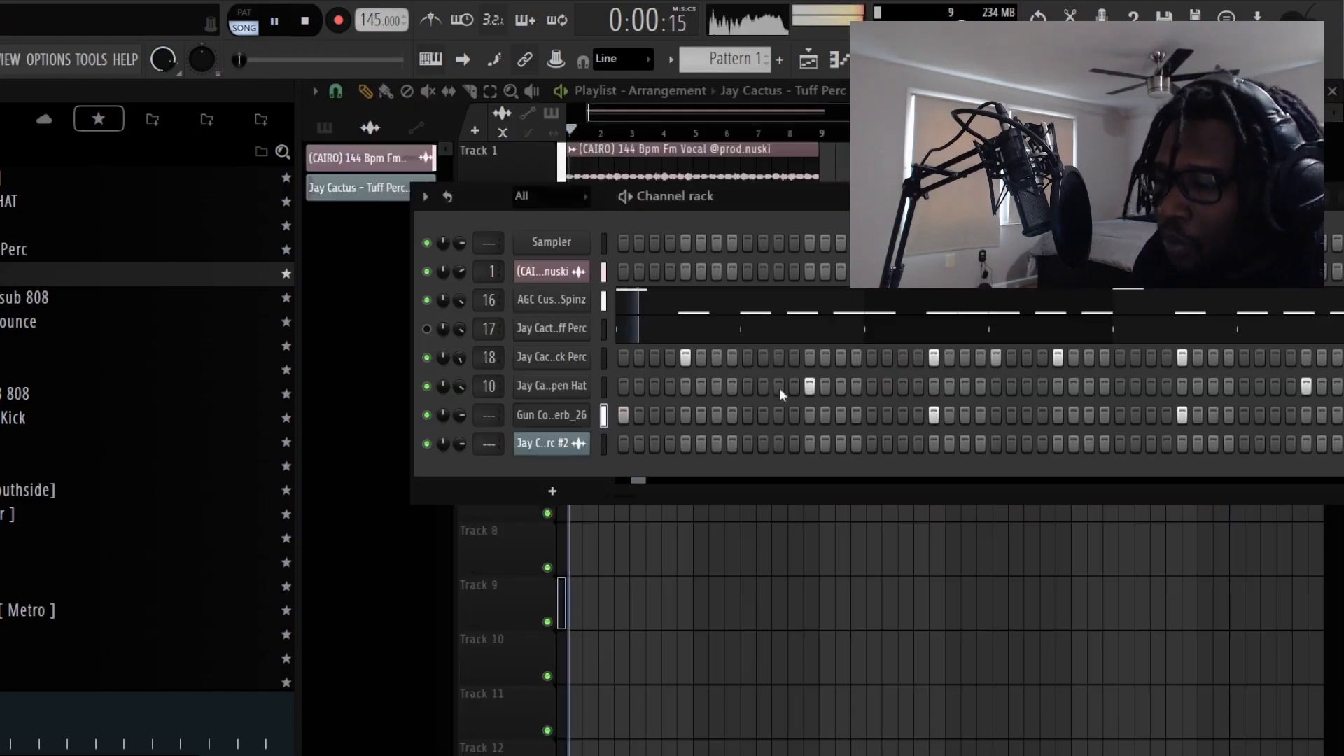
pyautogui.moveTo(491, 407)
pyautogui.mouseDown()
pyautogui.moveTo(483, 370)
pyautogui.moveTo(483, 404)
pyautogui.mouseUp()
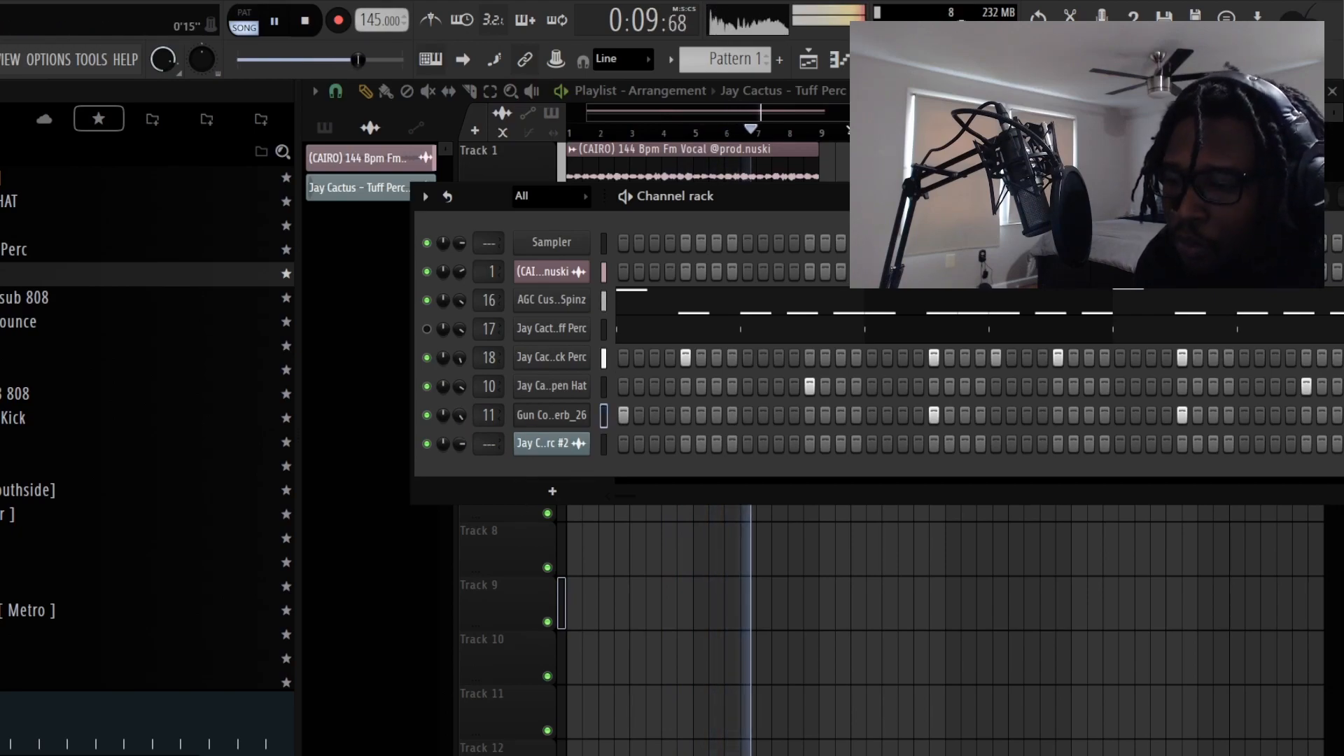
# Step: Add Effectrix to mixer Insert 1 and load its Factoryv1.3 preset Backward Vocals
pyautogui.press('F9')
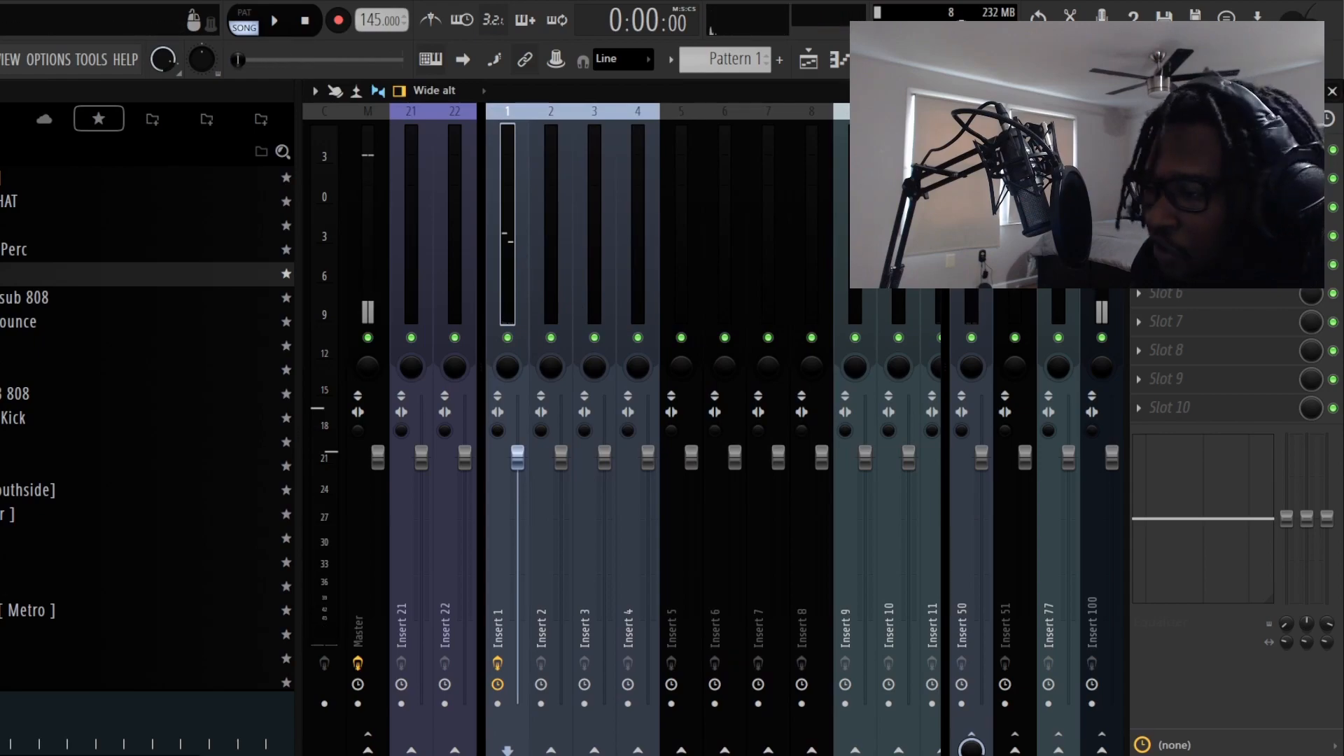
pyautogui.click(1139, 178)
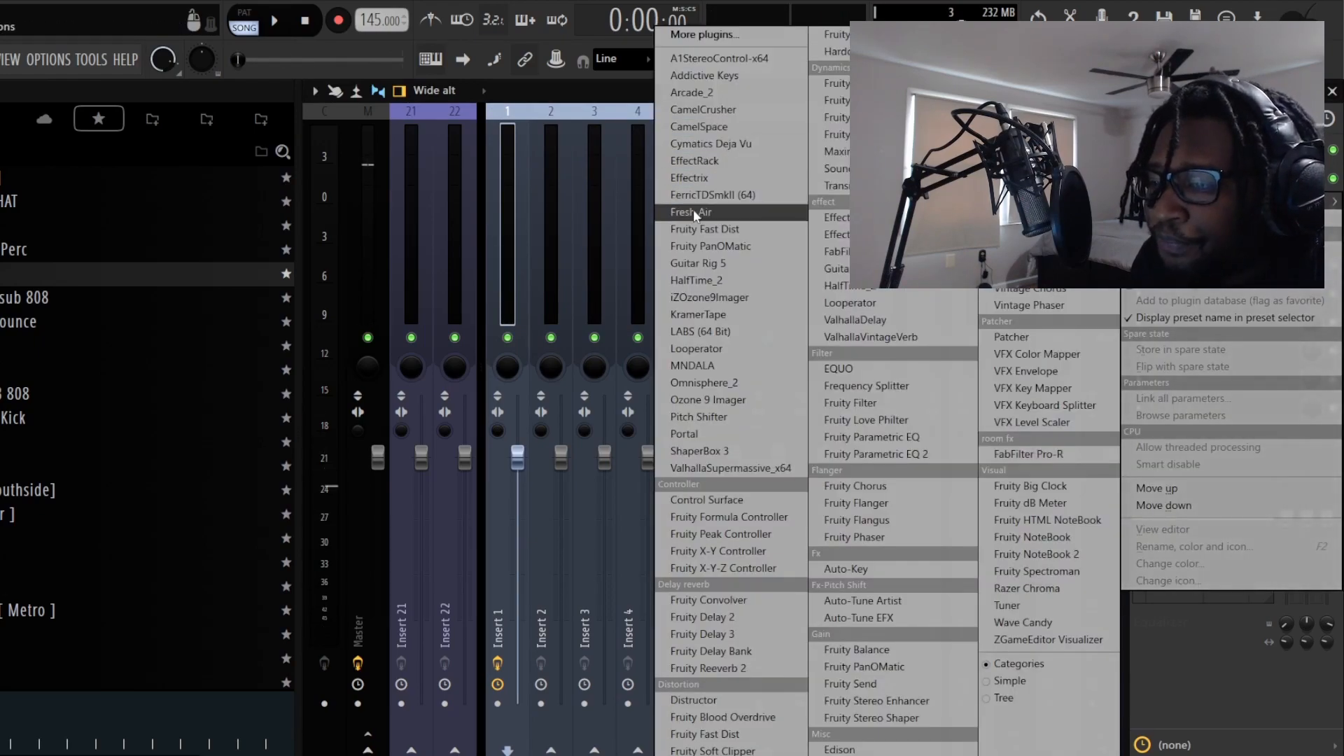
pyautogui.click(686, 178)
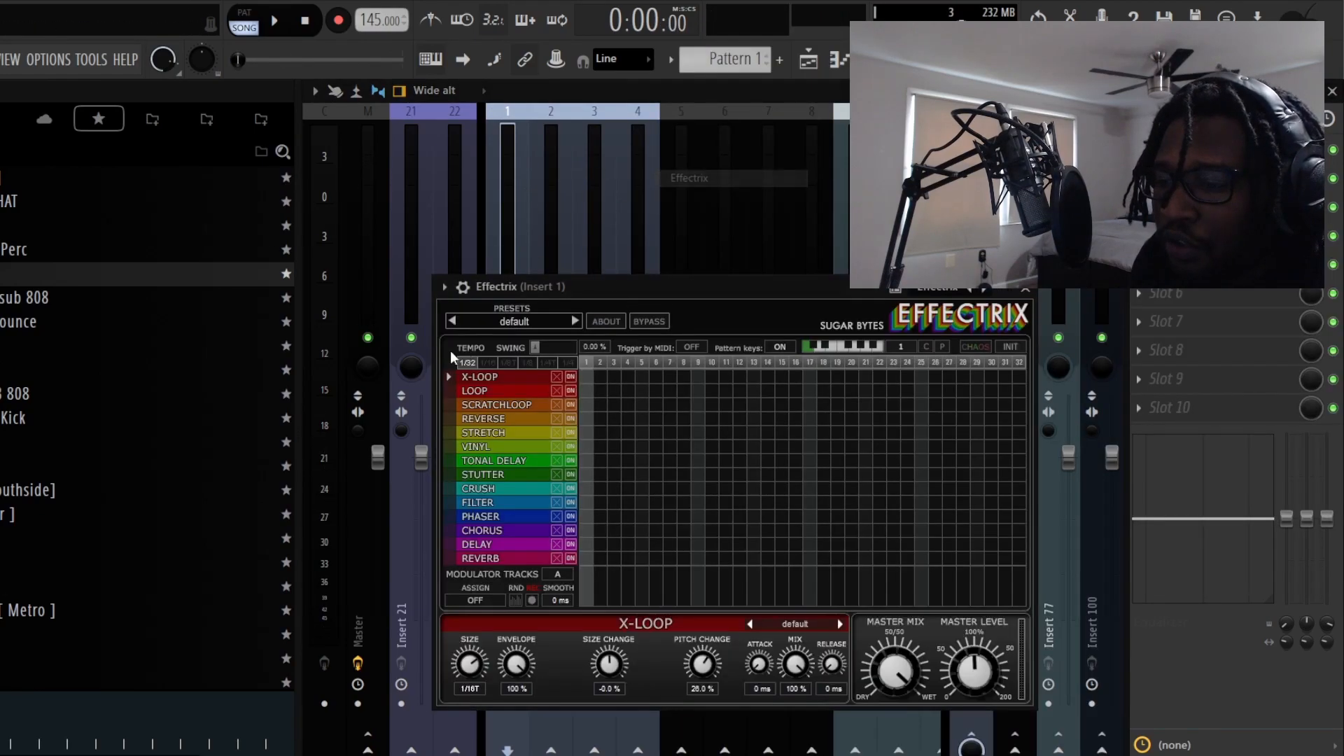
pyautogui.click(487, 323)
pyautogui.moveTo(518, 434)
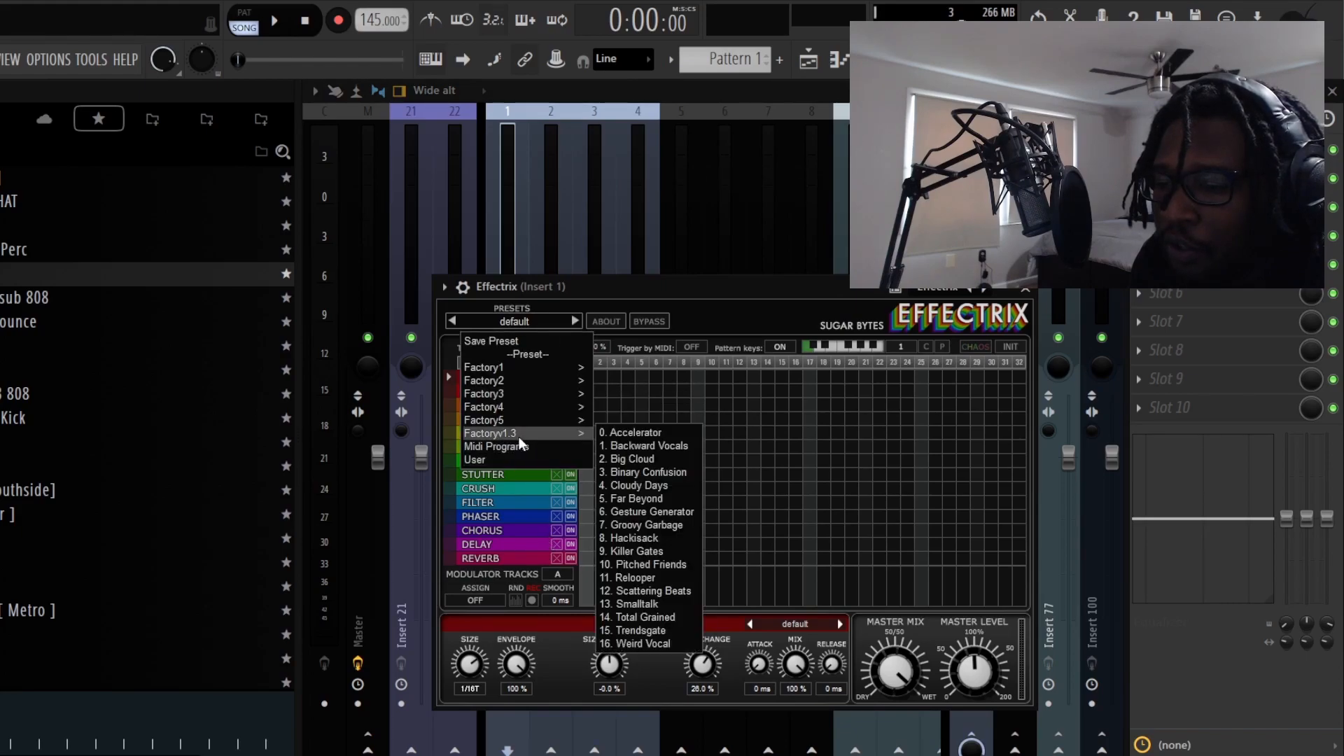
pyautogui.click(657, 448)
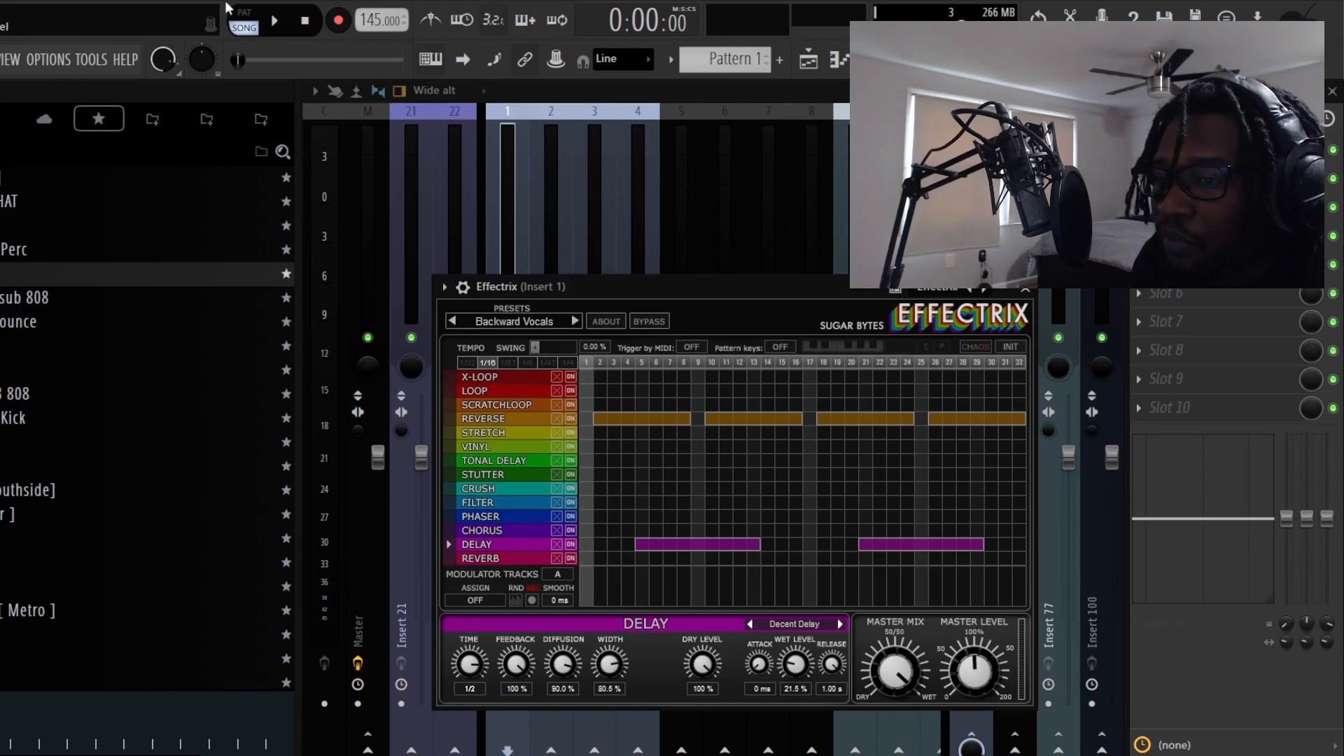
# Step: Play the song with the vocal effect and unmute the Jay Cactus Tuff Perc channel on mixer track 17
pyautogui.click(277, 25)
pyautogui.click(1331, 92)
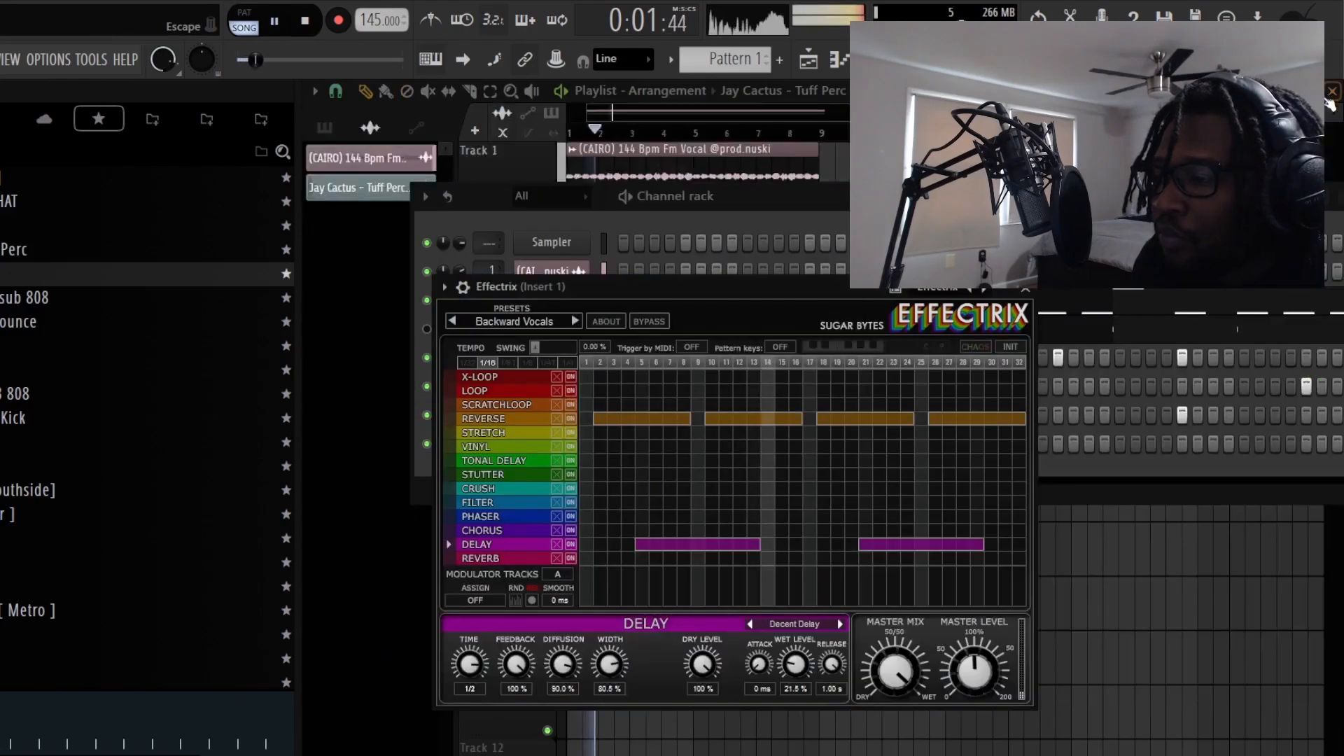
pyautogui.rightClick(1140, 610)
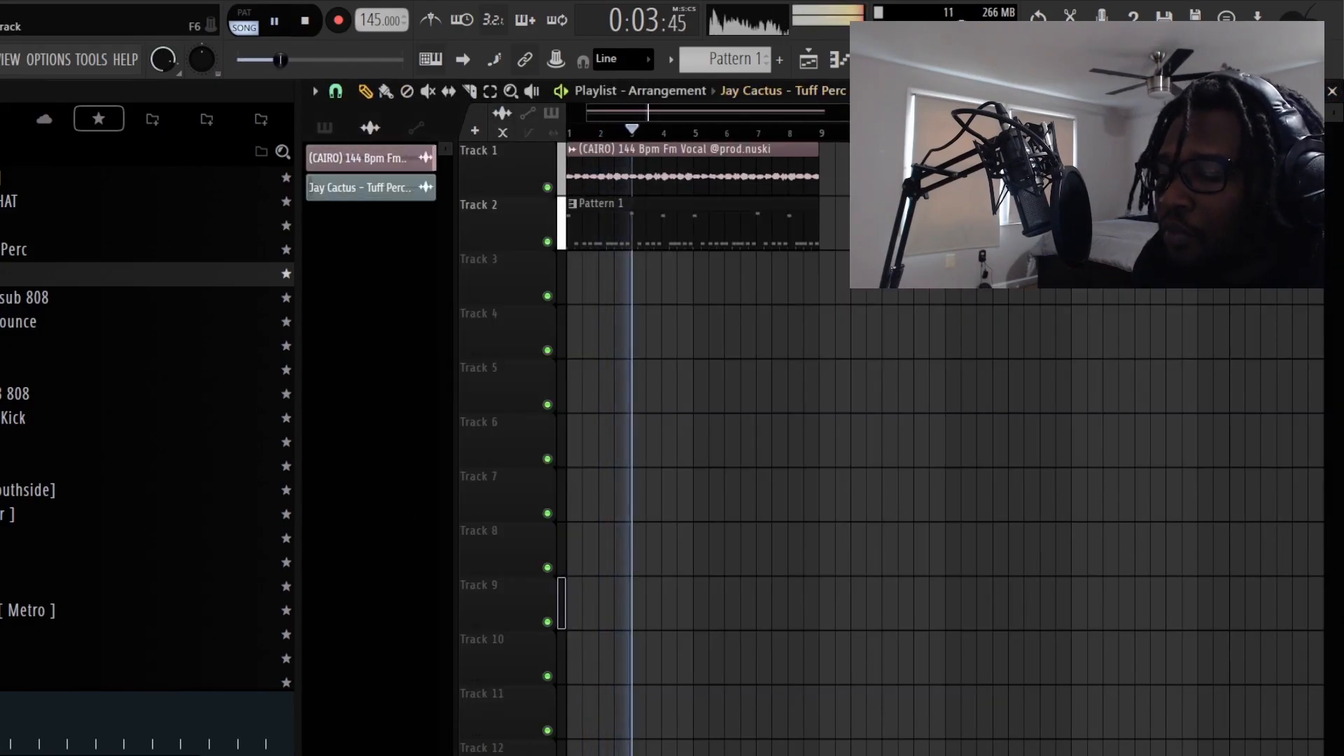
pyautogui.click(869, 59)
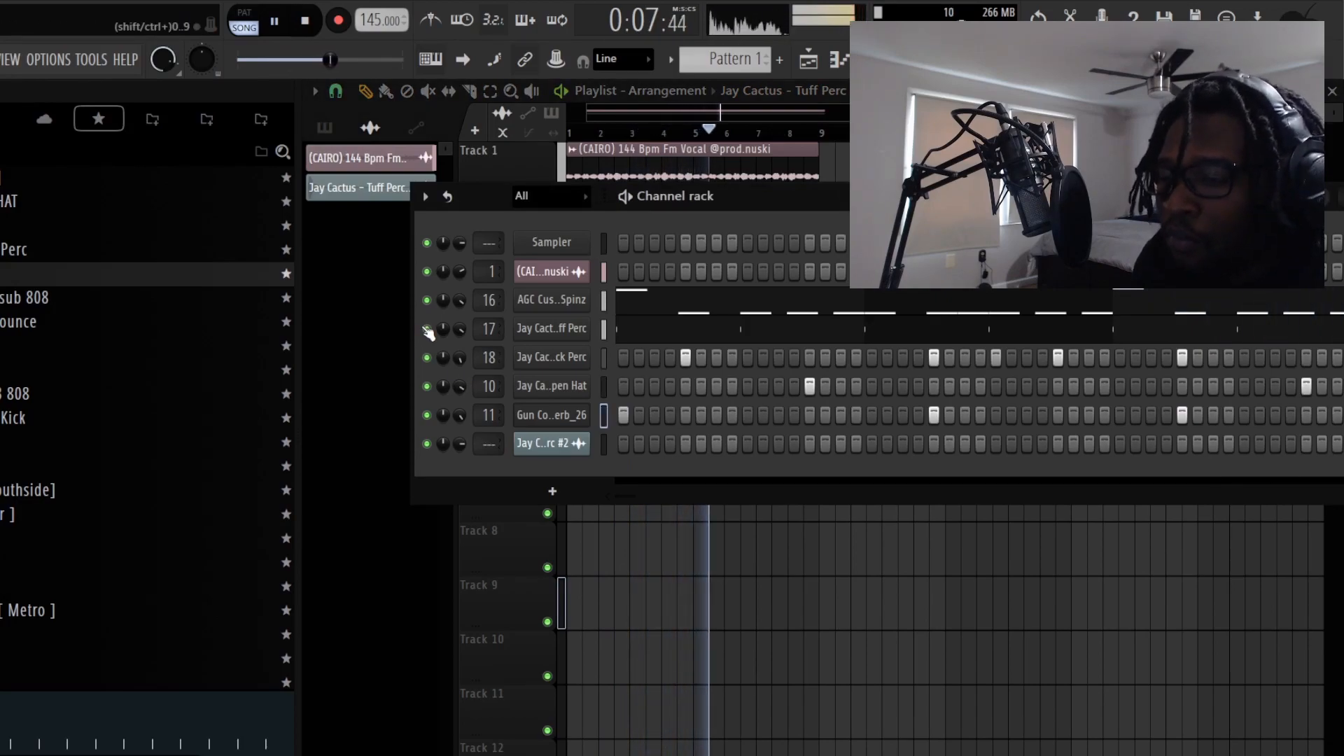
pyautogui.rightClick(1029, 739)
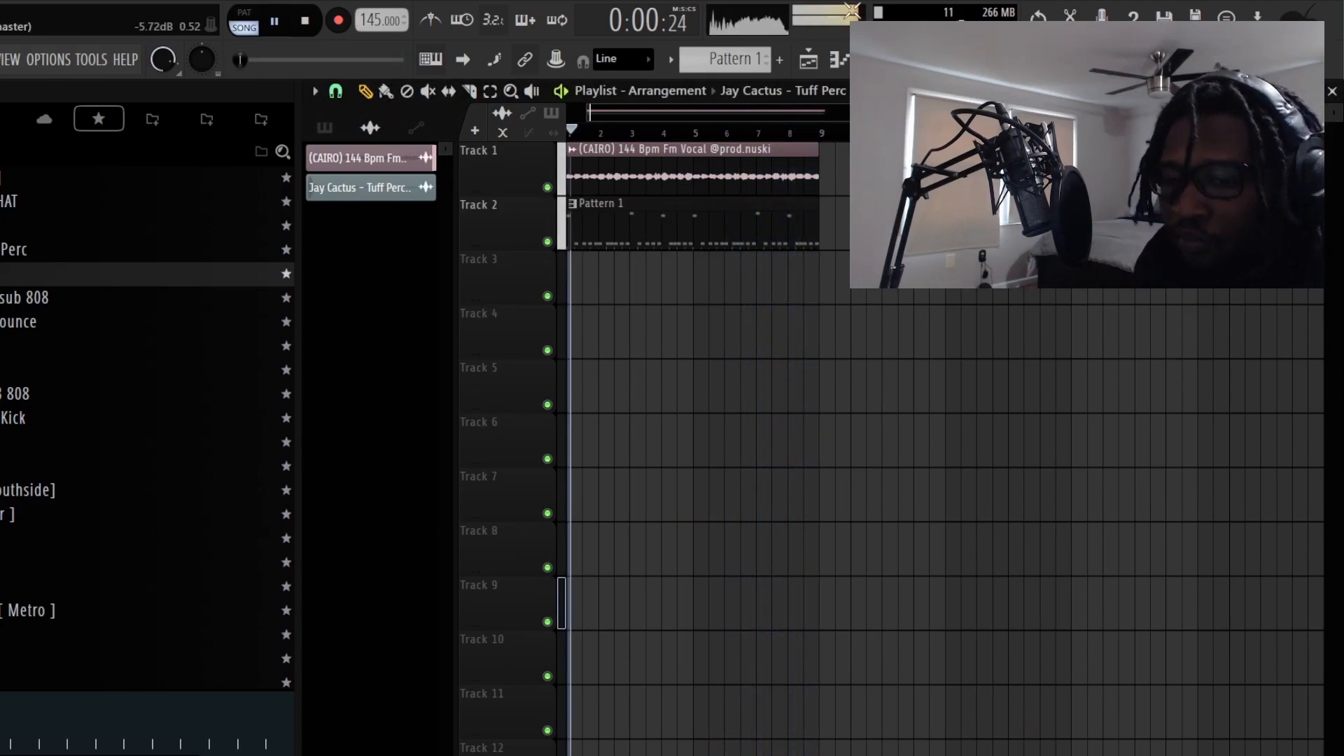
pyautogui.scroll(8, 190, 209)
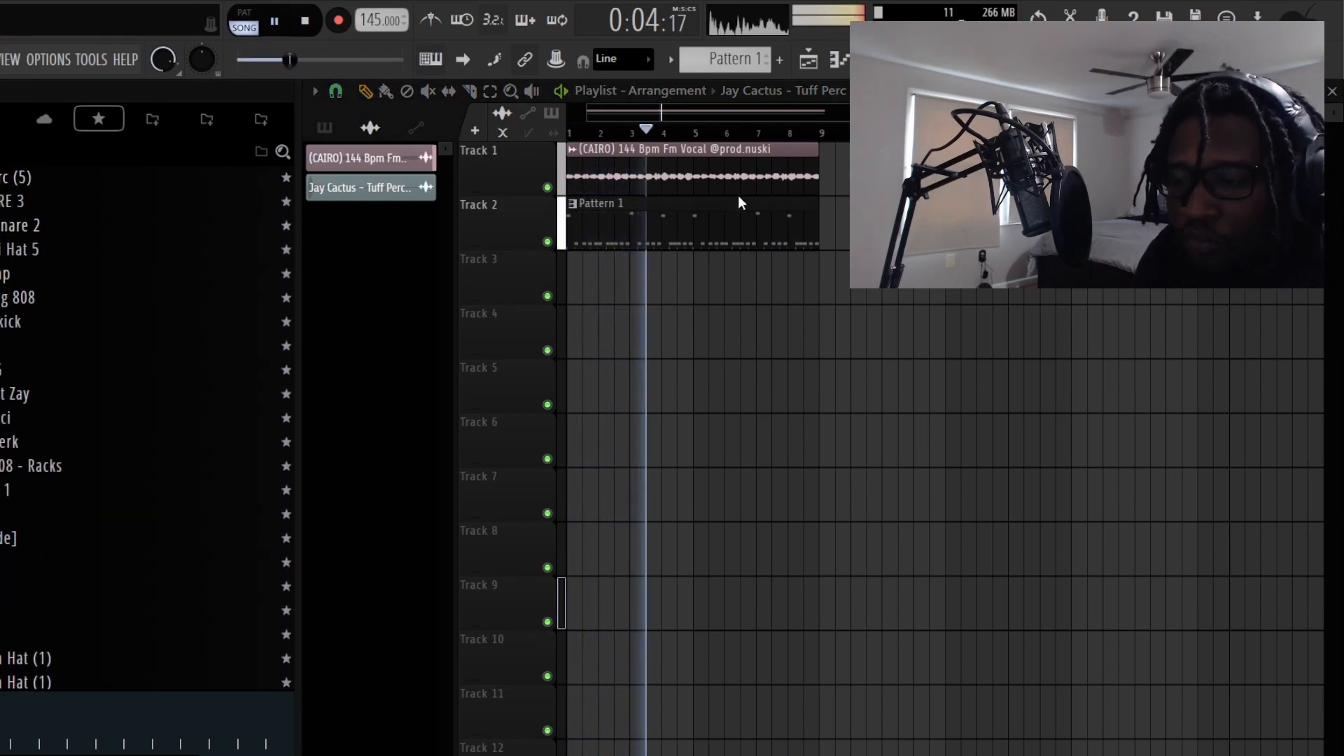
pyautogui.hotkey('ctrl', 'shift', 's')
pyautogui.press('Escape')
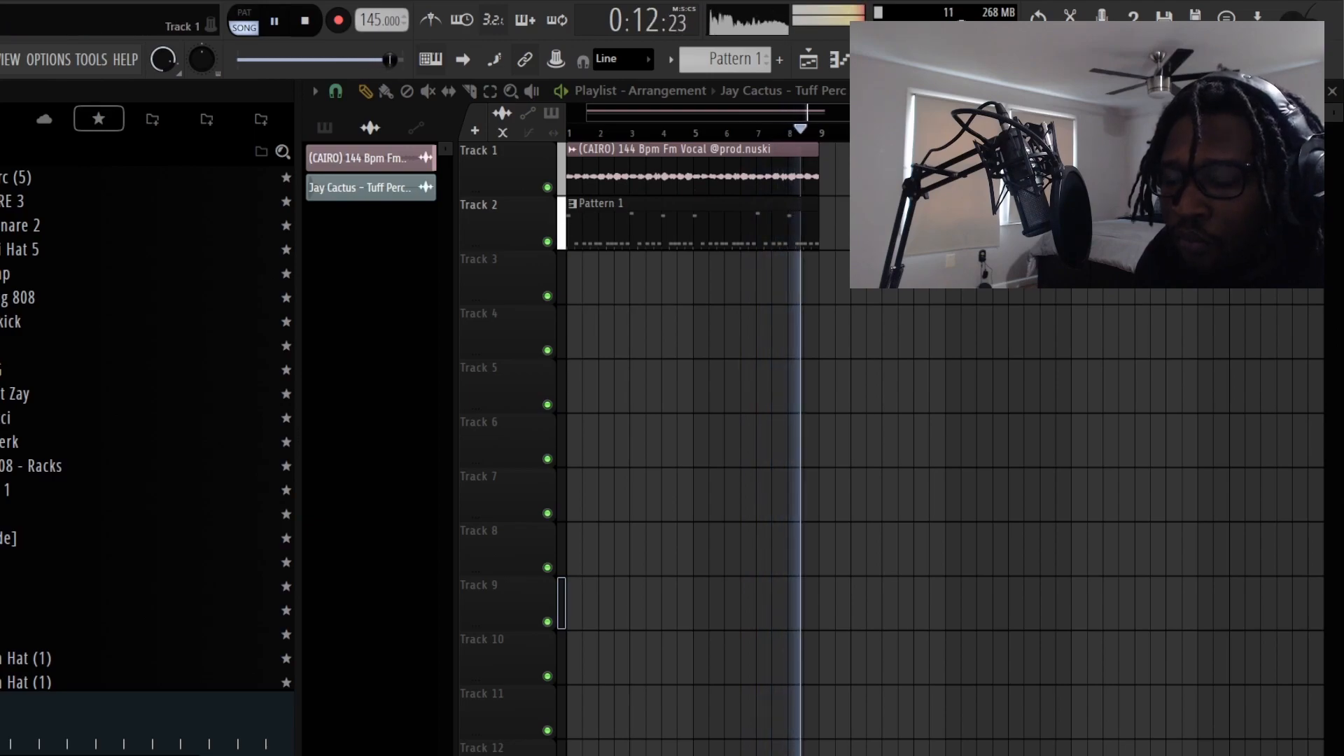
# Step: Stop playback and duplicate the vocal clip on Track 1 and Pattern 1 on Track 2 three times, end to end
pyautogui.press('space')
pyautogui.moveTo(871, 175); pyautogui.dragTo(491, 258)
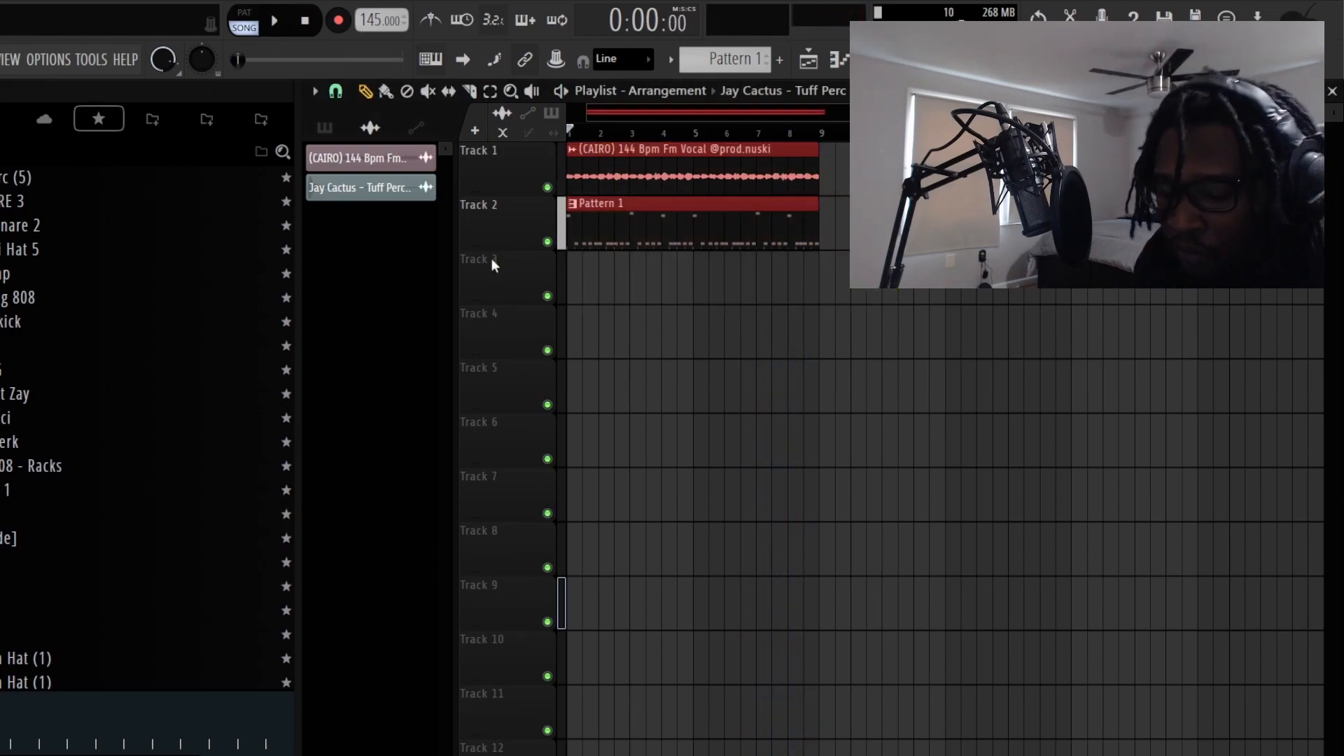
pyautogui.hotkey('ctrl', 'b')
pyautogui.hotkey('ctrl', 'b')
pyautogui.hotkey('ctrl', 'b')
pyautogui.hscroll(5, 735, 137)
pyautogui.scroll(-2, 742, 140)
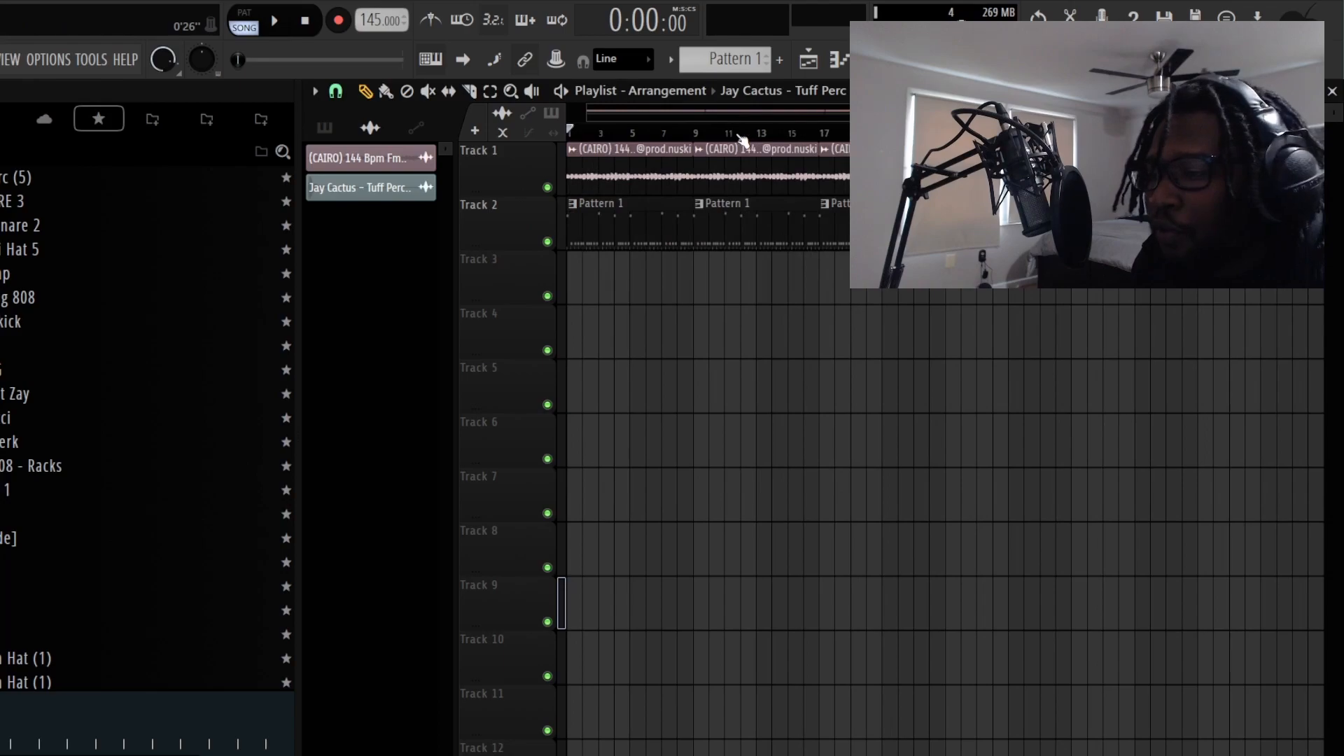
# Step: Clear the pattern clips from Track 2, place Pattern 1 again at bar 1 and repeat it in eight-bar blocks
pyautogui.moveTo(561, 267); pyautogui.dragTo(1050, 224)
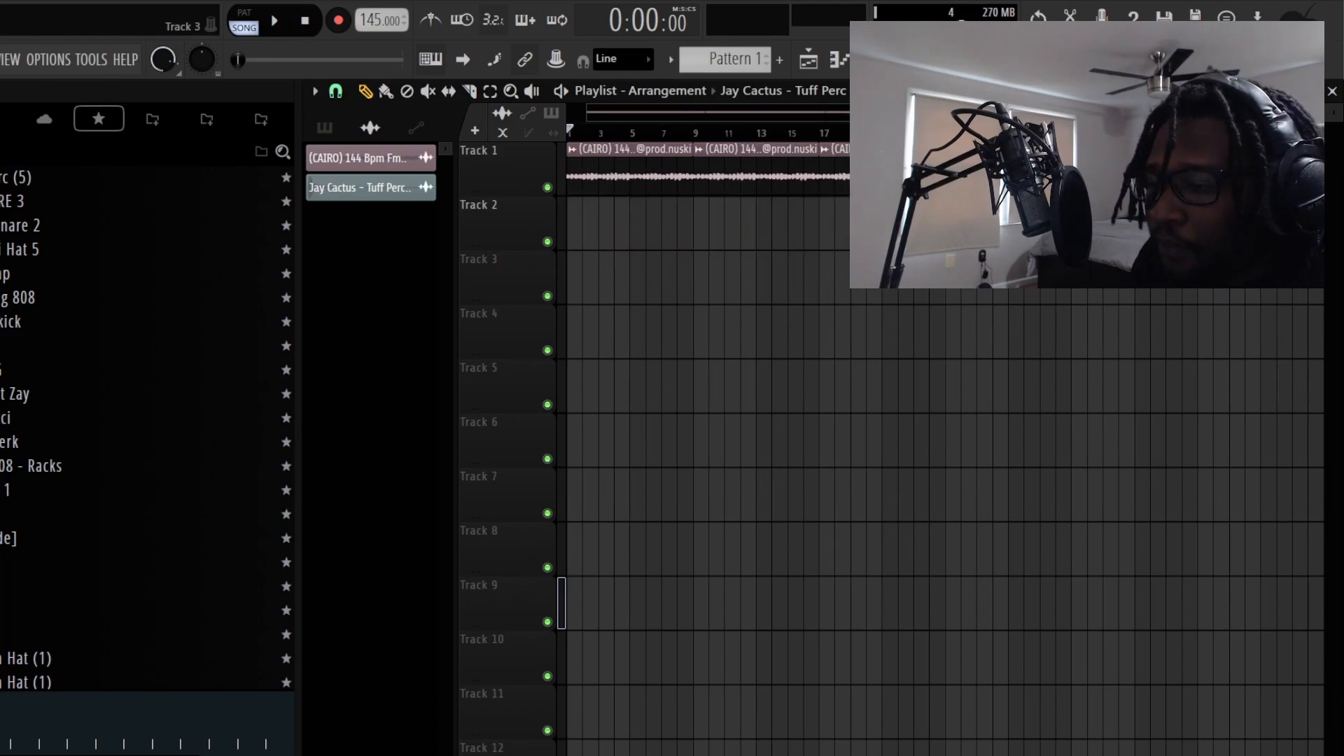
pyautogui.click(324, 128)
pyautogui.moveTo(409, 171); pyautogui.dragTo(571, 224)
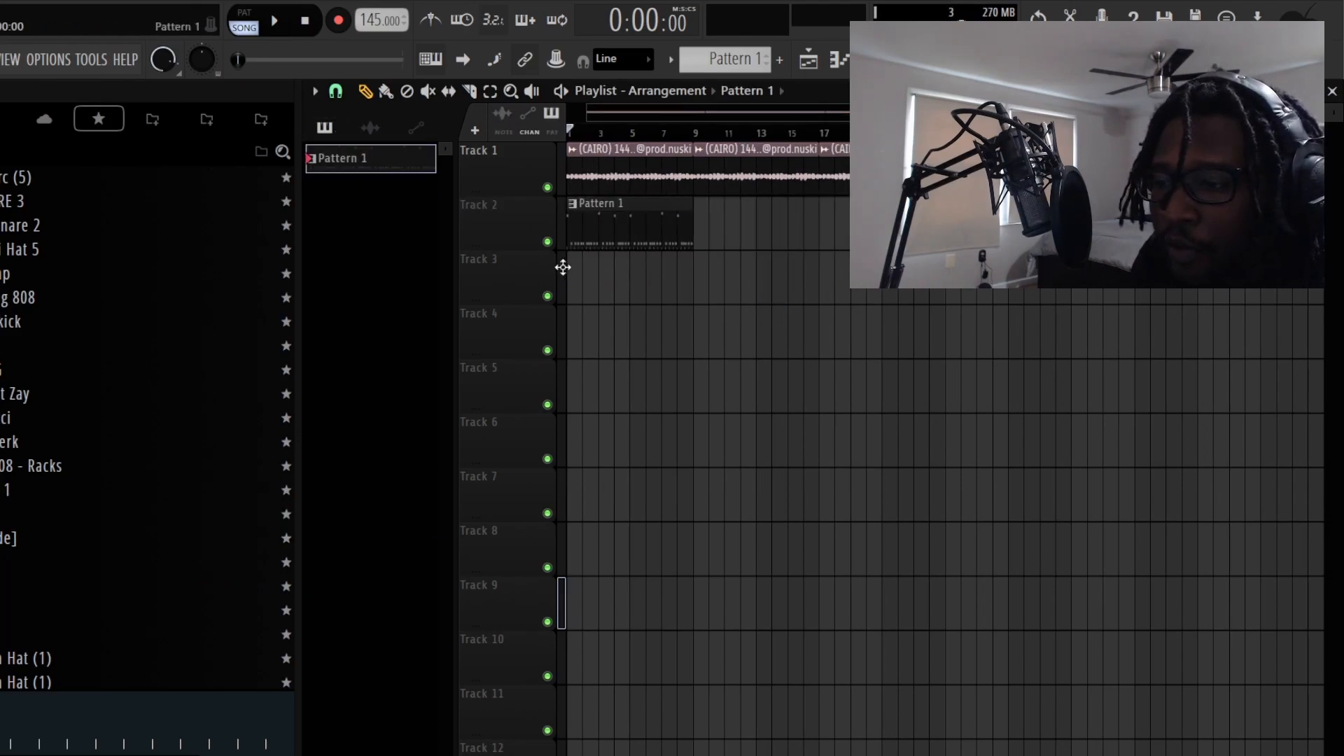
pyautogui.moveTo(822, 224); pyautogui.dragTo(561, 267)
pyautogui.hotkey('ctrl', 'b')
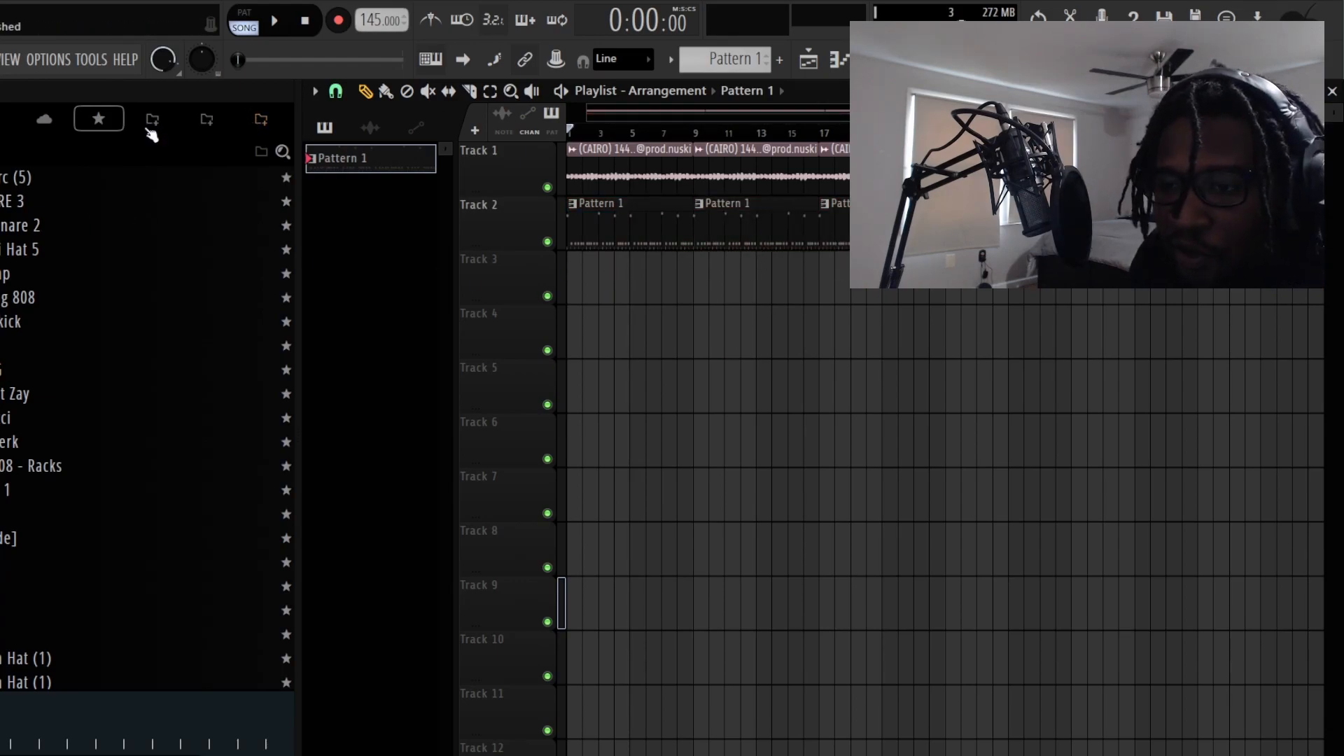
# Step: Find the sample "ethereal jersey club loop prod kosfinger 144" among the drum kits and place it at bar 1 of Track 4
pyautogui.click(149, 133)
pyautogui.click(209, 123)
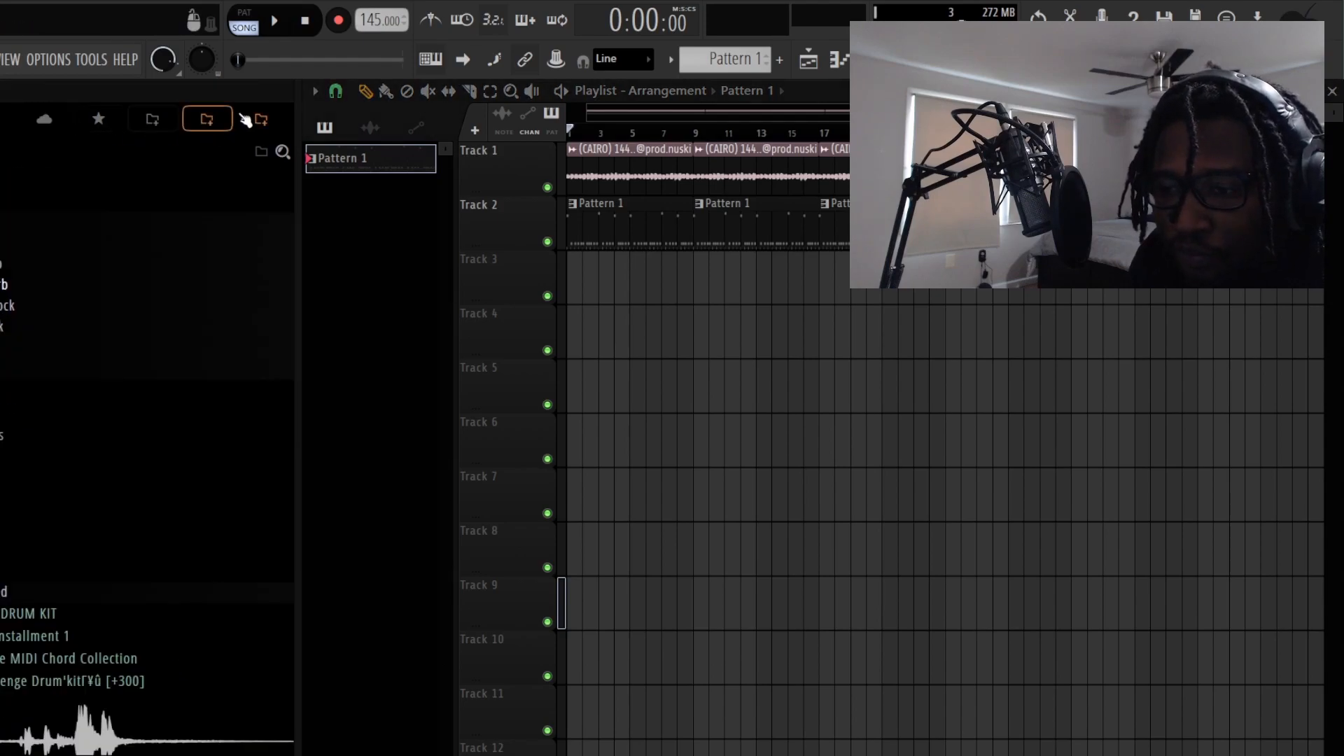
pyautogui.click(249, 121)
pyautogui.click(207, 120)
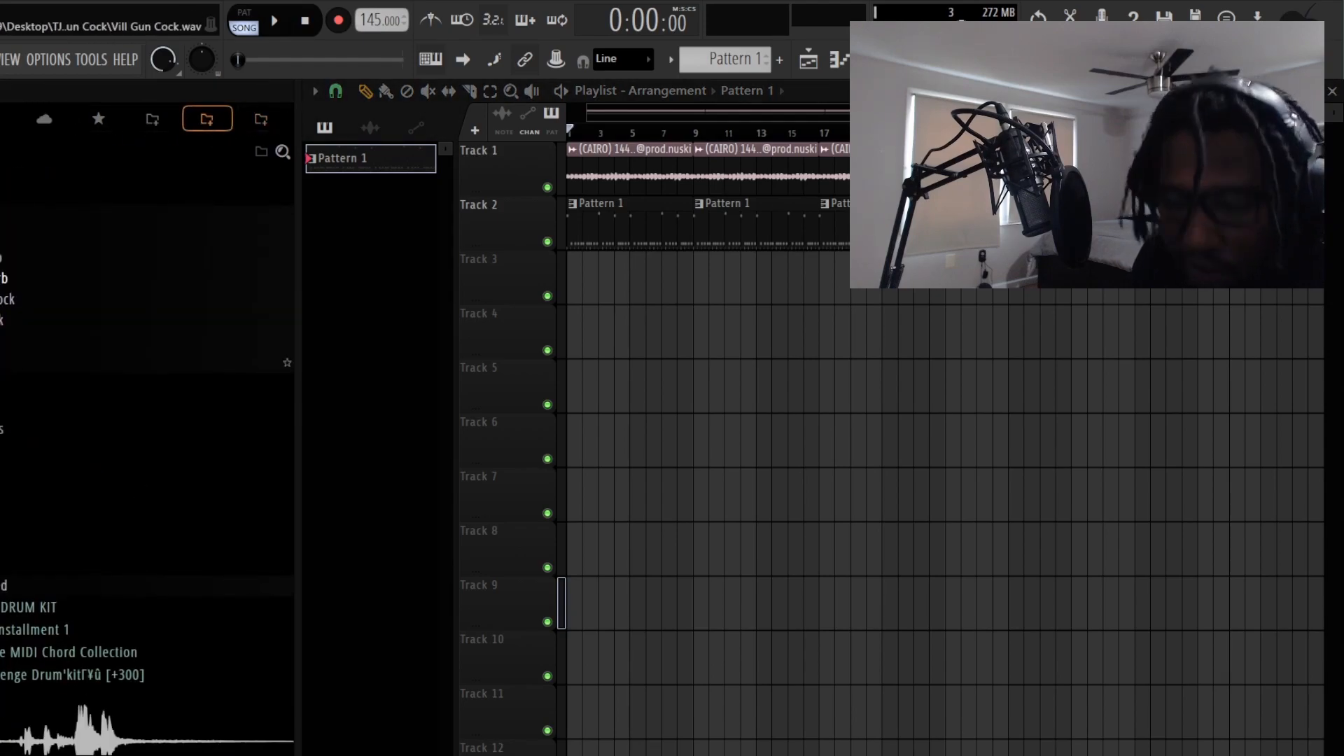
pyautogui.scroll(3, 31, 588)
pyautogui.scroll(-3, 14, 595)
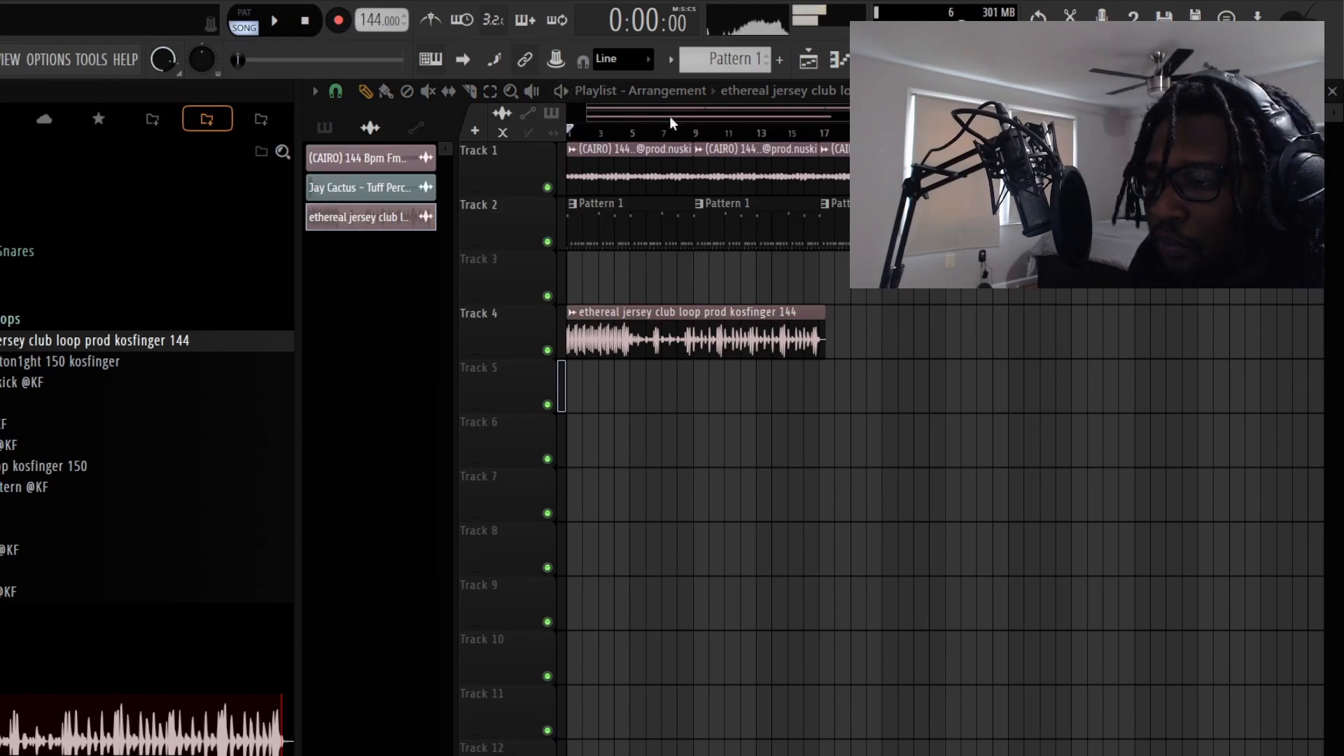
# Step: Inspect the ethereal jersey club loop's clip settings, delete its clip from Track 4 and undo the deletion
pyautogui.scroll(5, 673, 131)
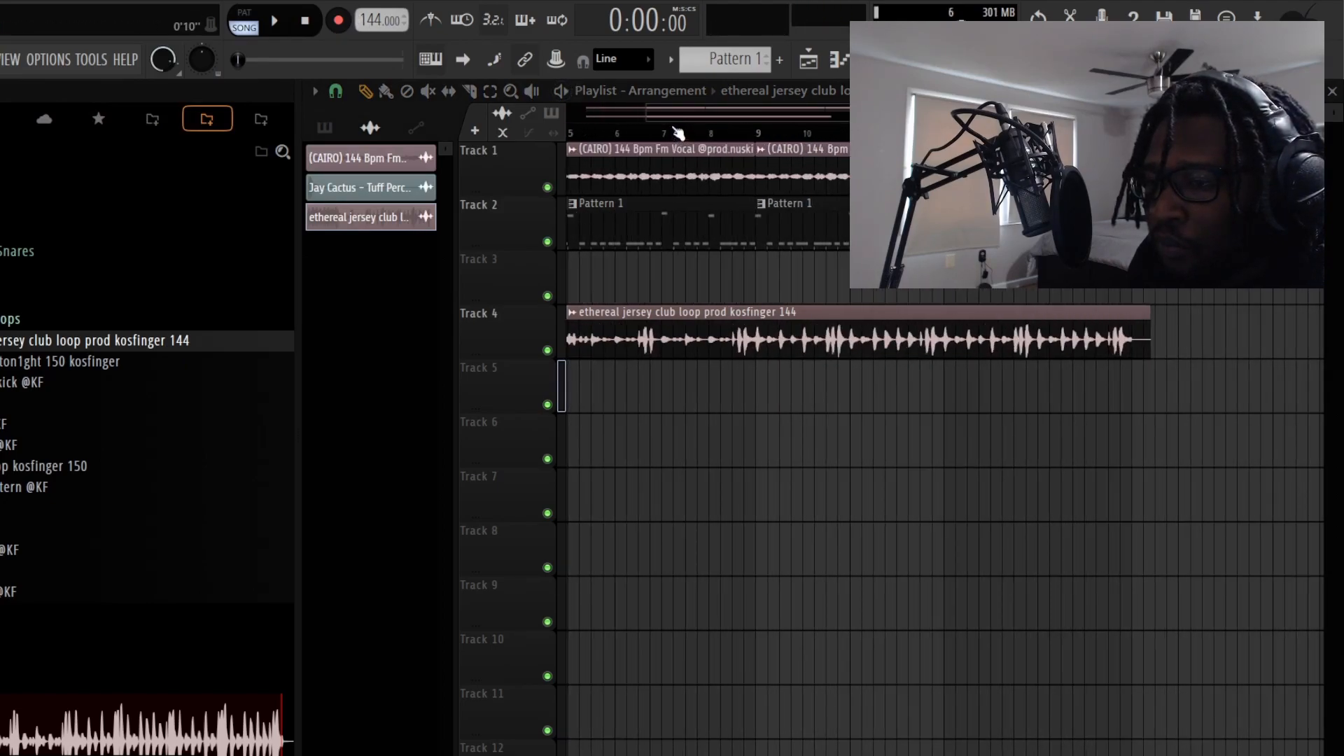
pyautogui.moveTo(697, 109); pyautogui.dragTo(220, 135)
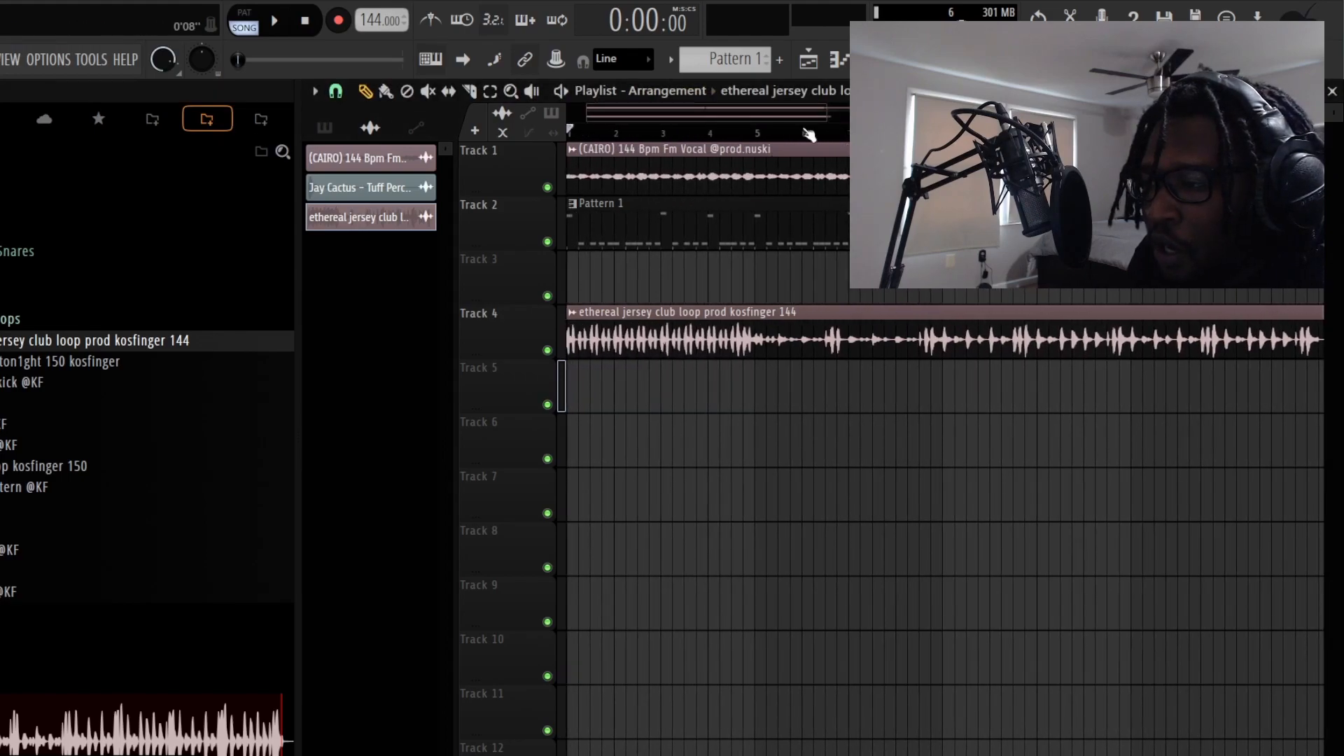
pyautogui.scroll(-4, 697, 133)
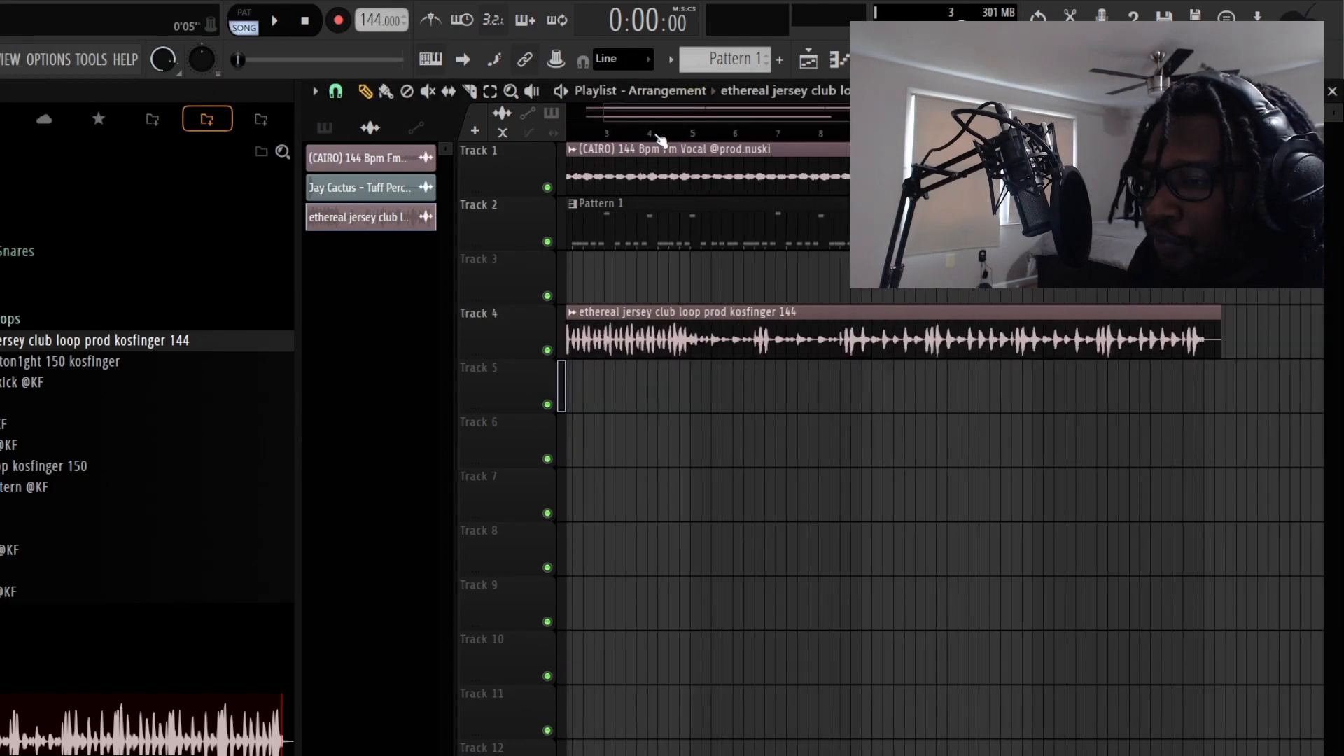
pyautogui.scroll(3, 661, 134)
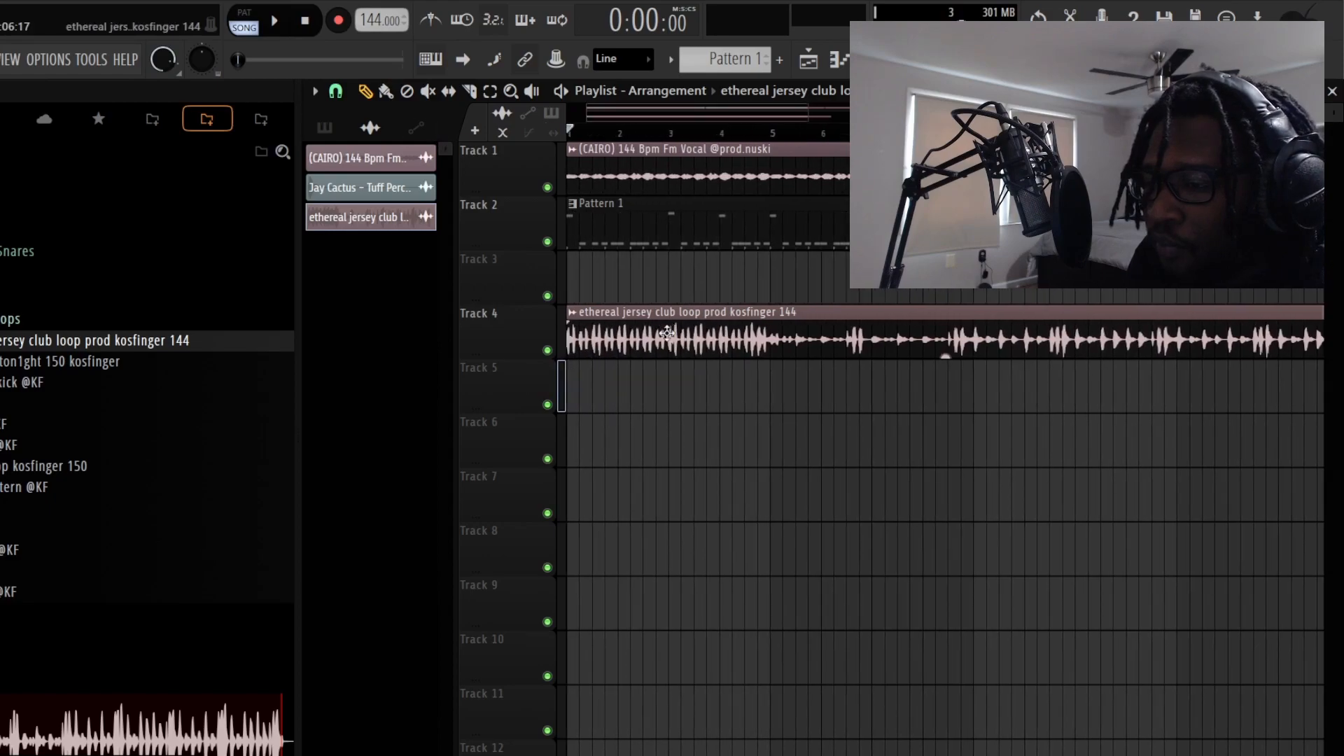
pyautogui.doubleClick(663, 343)
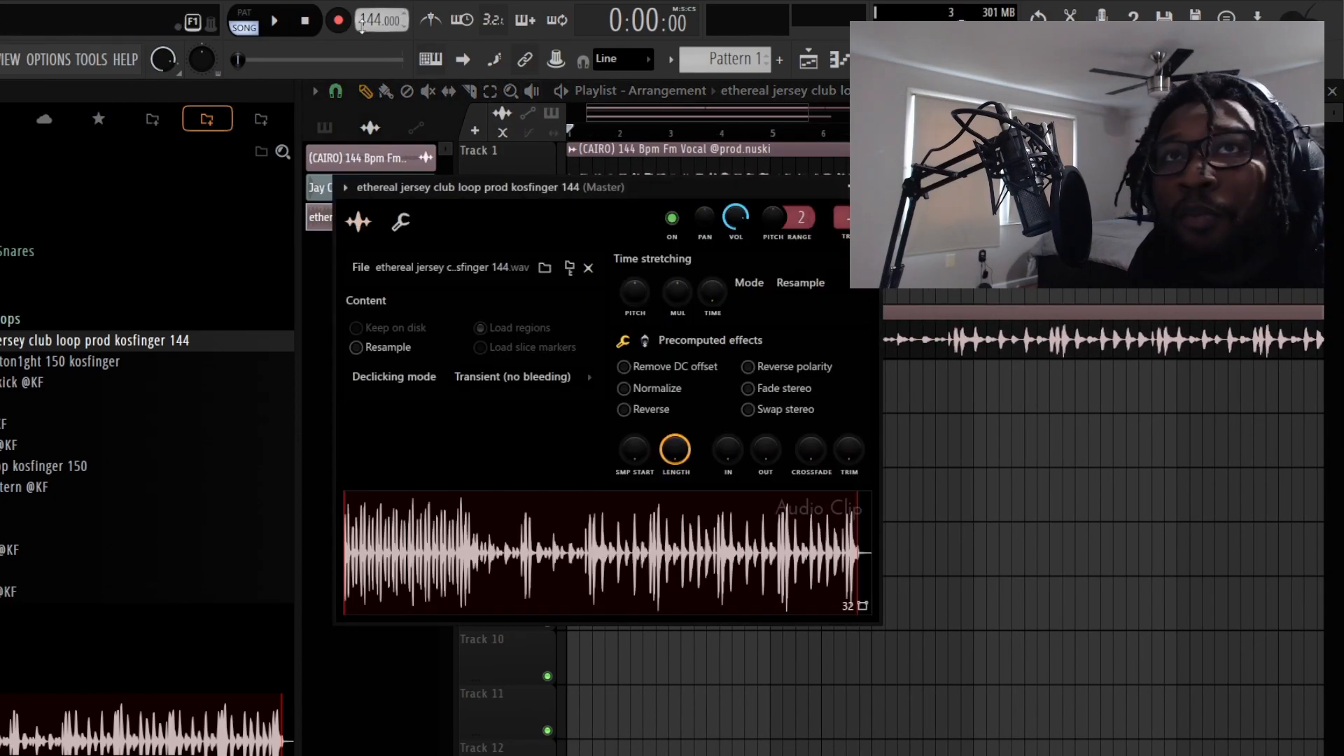
pyautogui.rightClick(1151, 357)
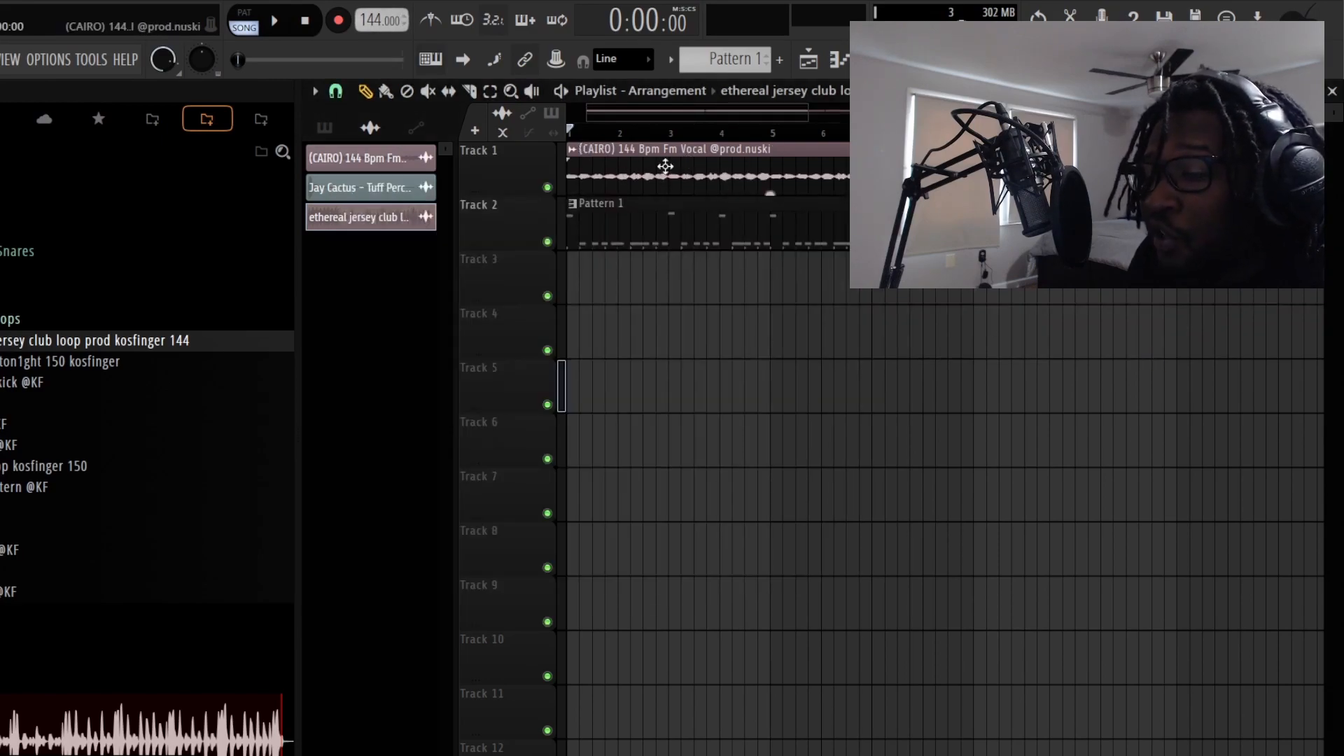
pyautogui.hotkey('ctrl', 'z')
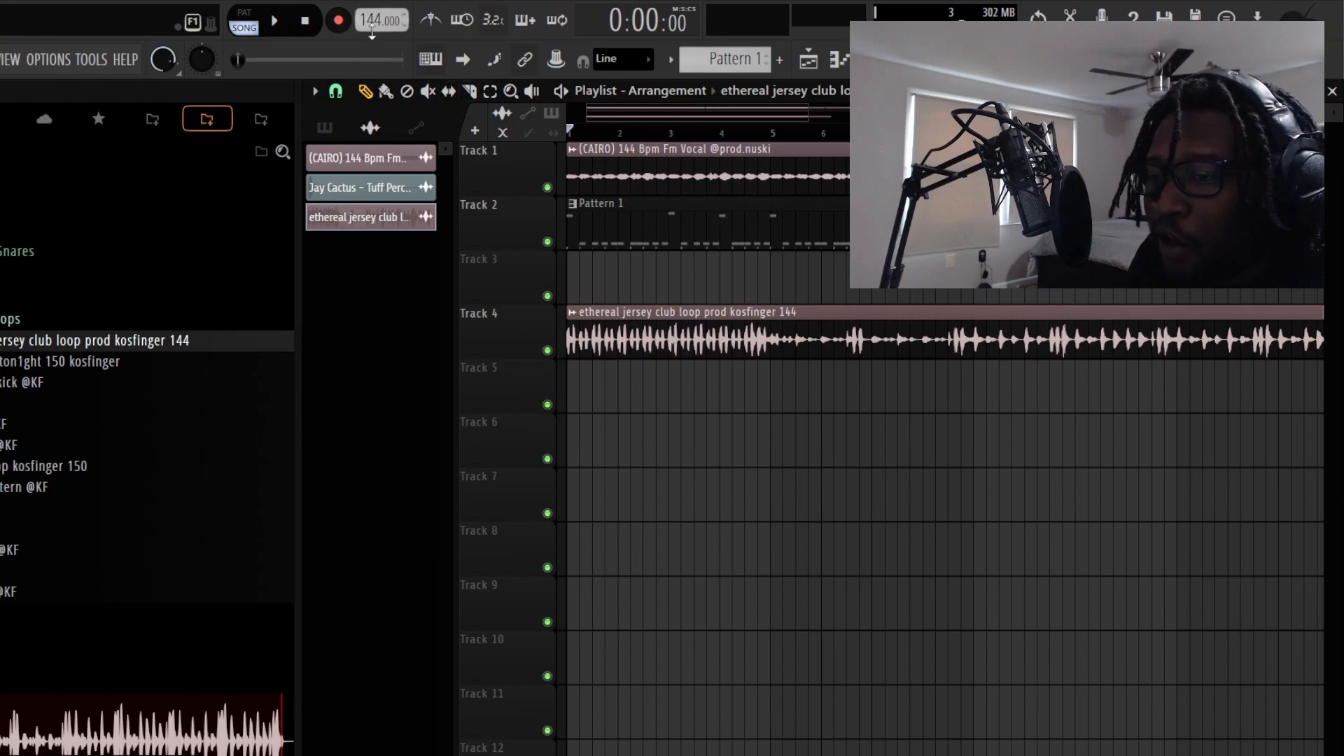
# Step: Change the ethereal jersey club loop's time-stretching mode and set the project tempo to 144 BPM
pyautogui.moveTo(372, 20); pyautogui.dragTo(368, 26)
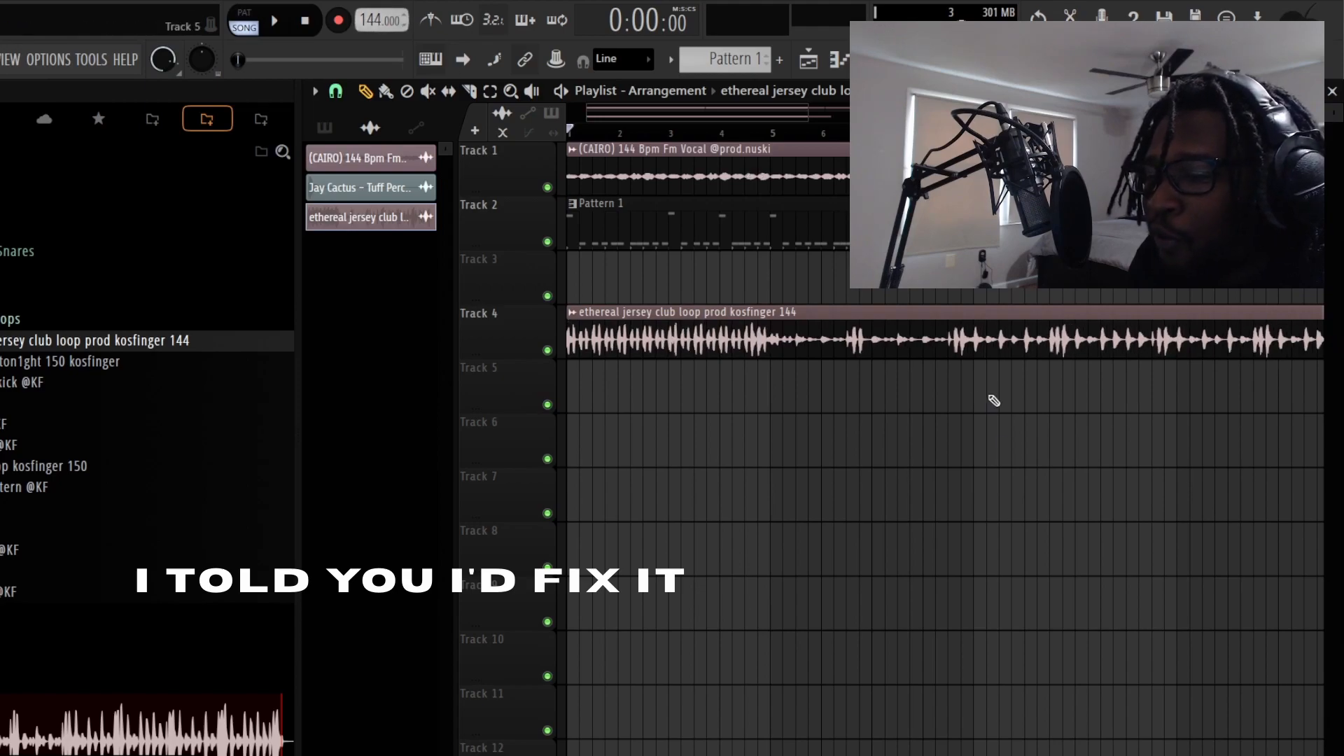
pyautogui.doubleClick(924, 341)
pyautogui.click(805, 283)
pyautogui.click(833, 333)
pyautogui.press('Escape')
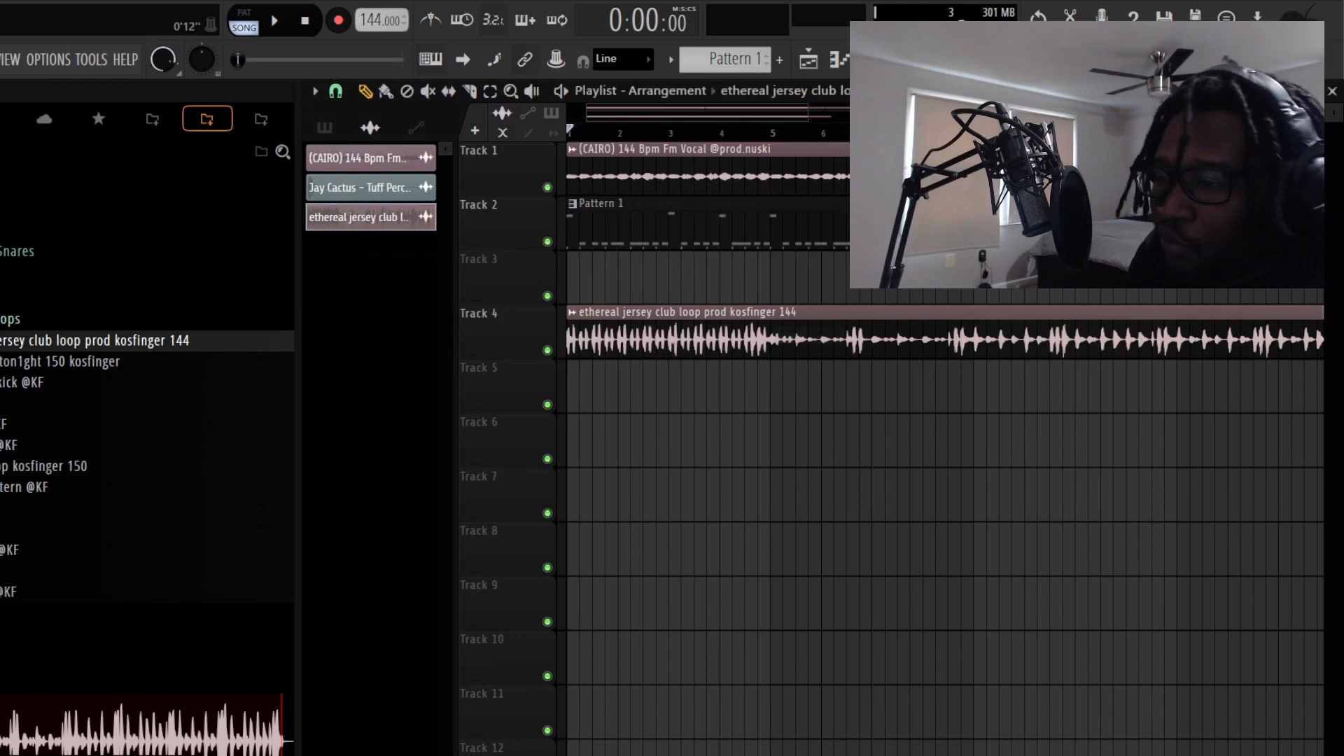
pyautogui.scroll(-3, 843, 133)
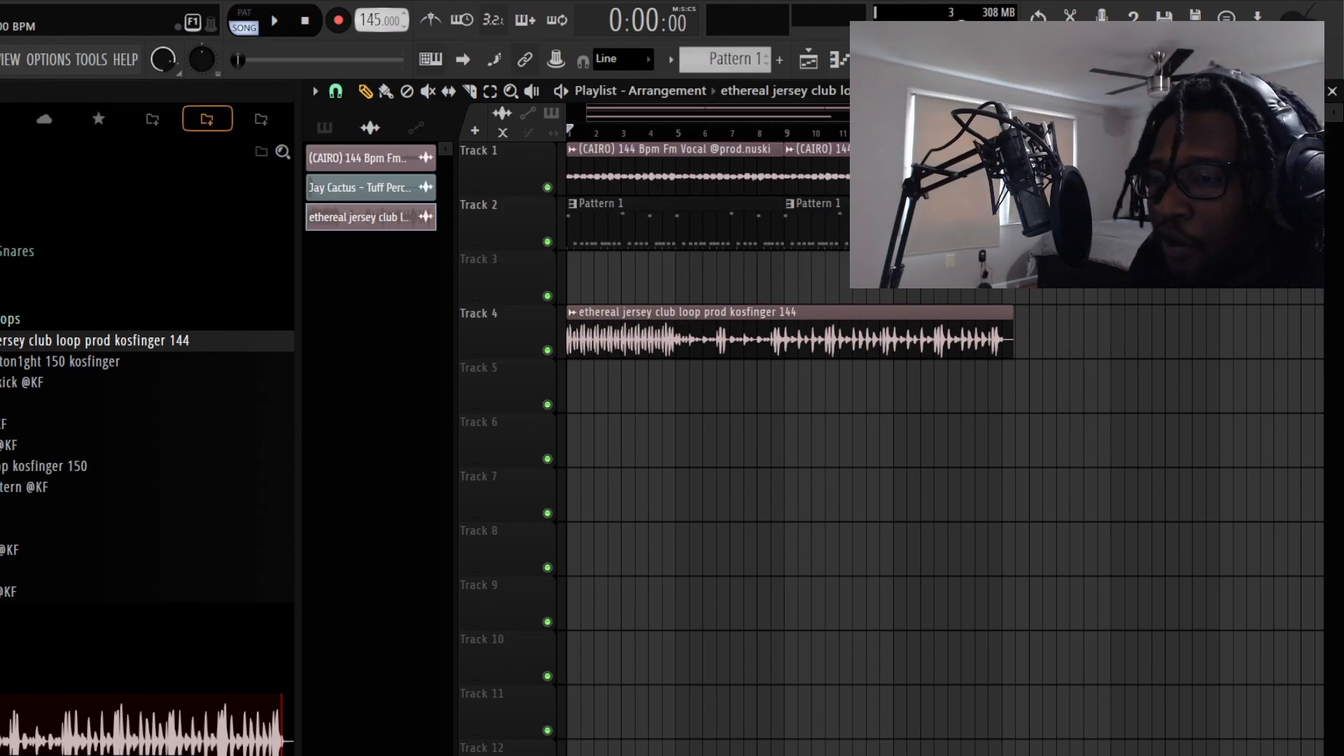
pyautogui.scroll(1, 366, 15)
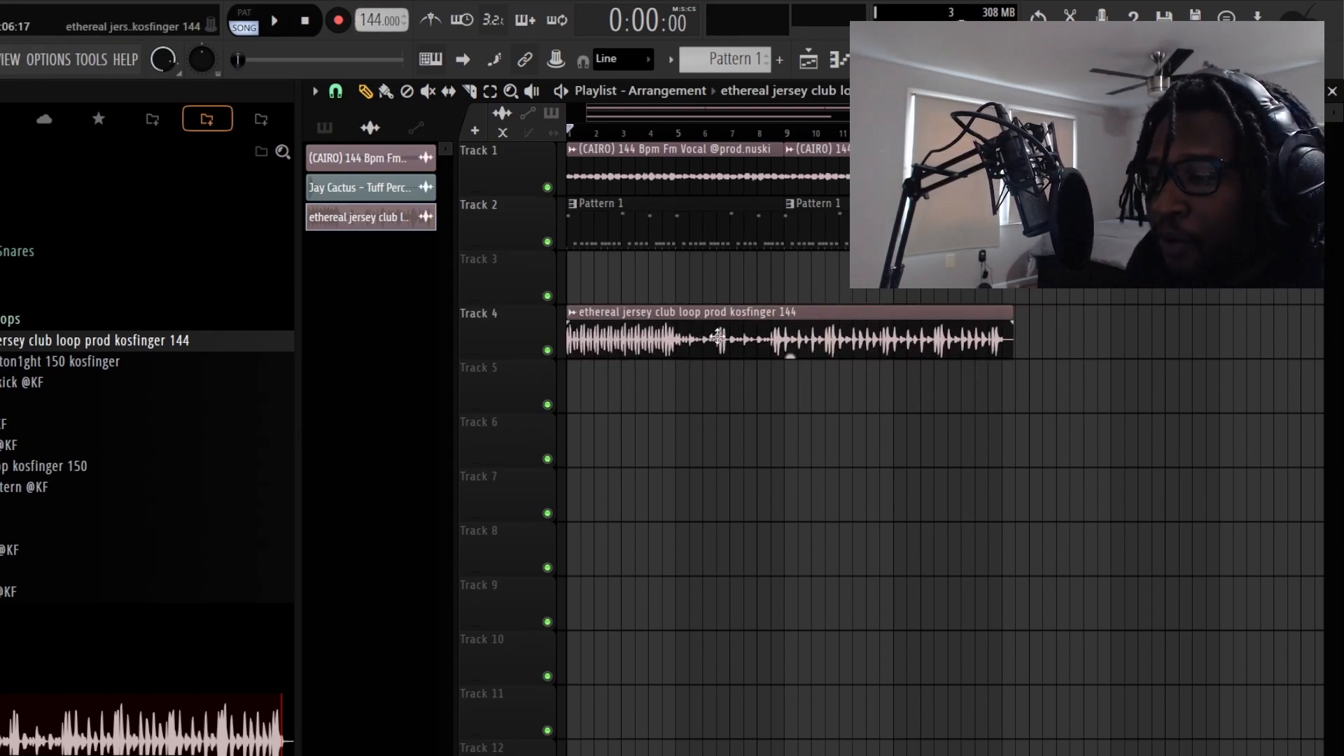
# Step: Delete Pattern 1 from the first eight bars of Track 2 and play the song, checking the audio channels during playback
pyautogui.rightClick(615, 240)
pyautogui.press('space')
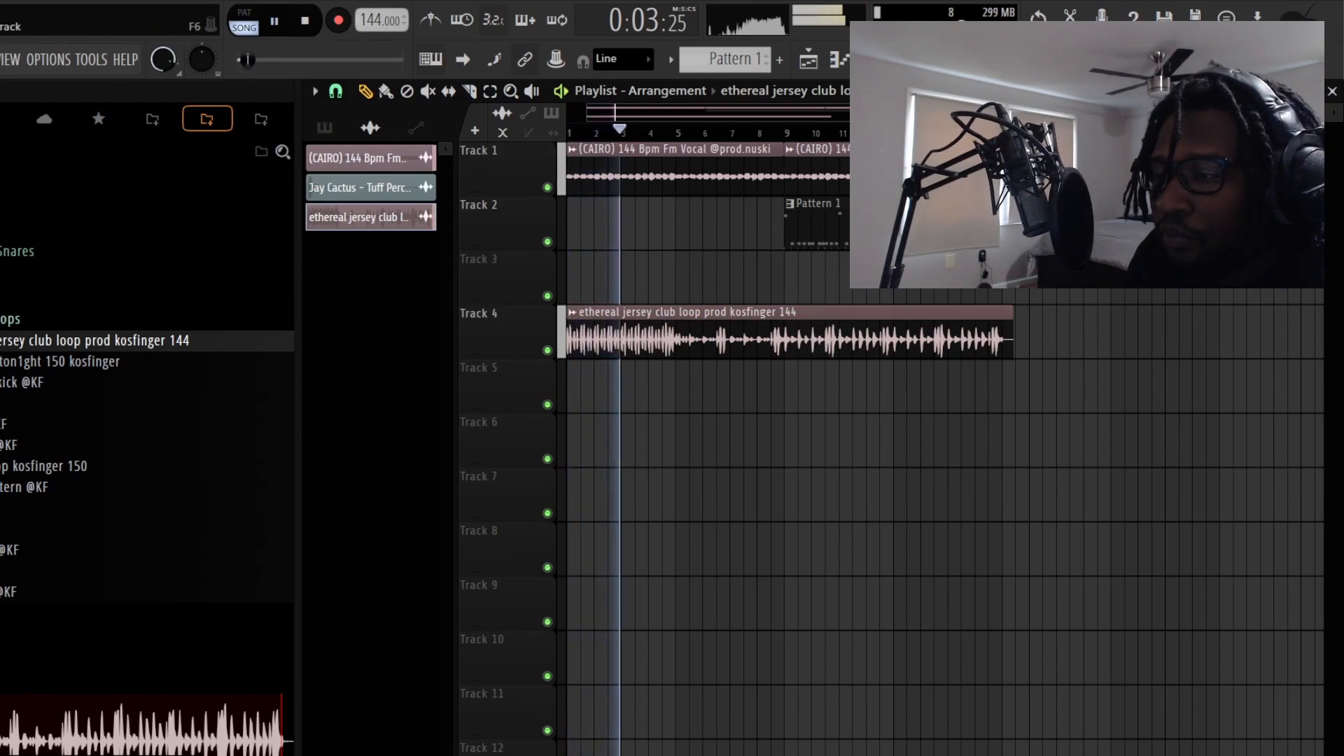
pyautogui.press('F6')
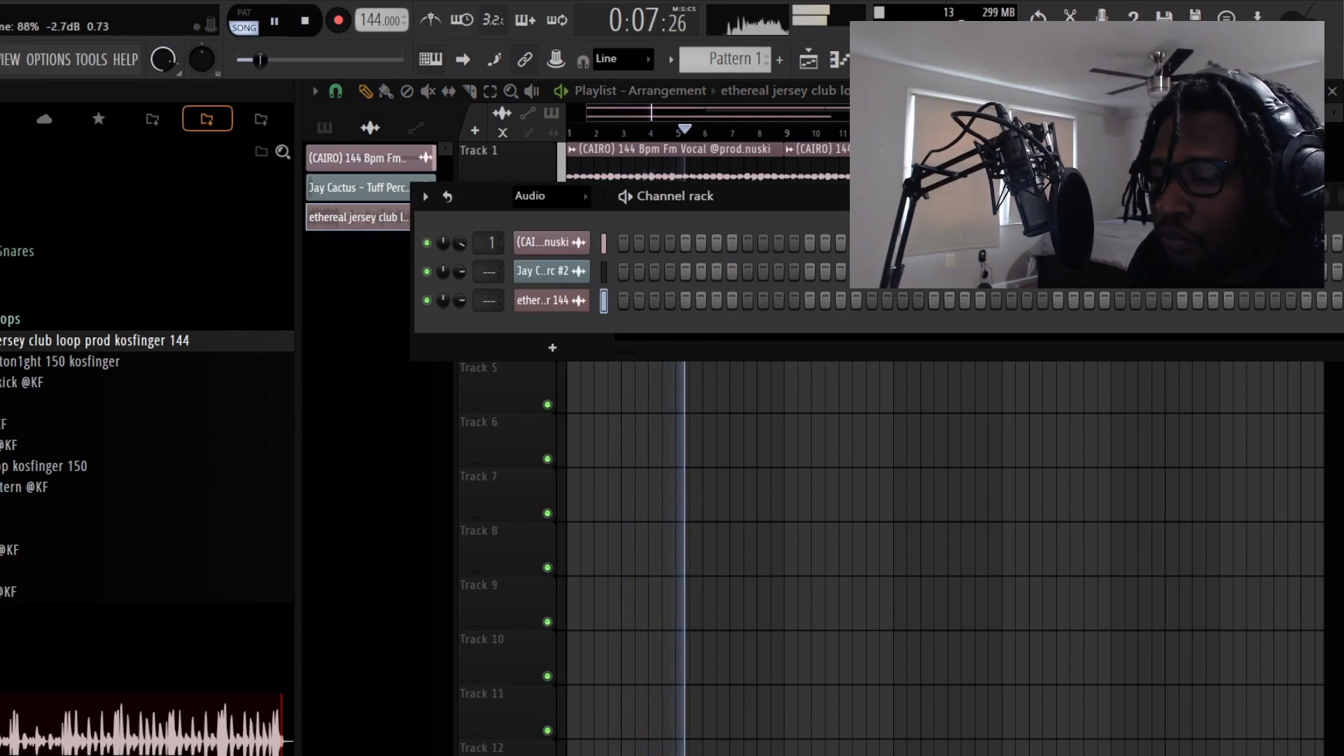
pyautogui.press('F6')
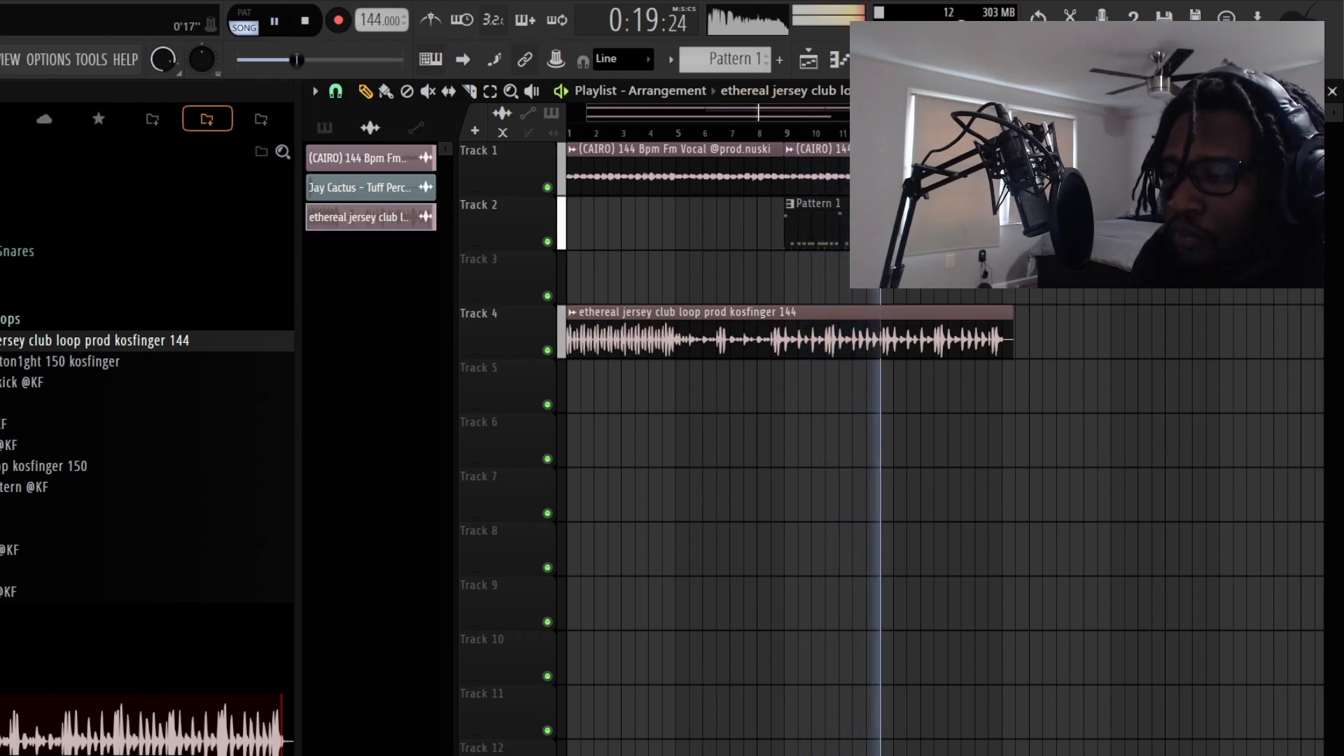
pyautogui.scroll(-2, 856, 133)
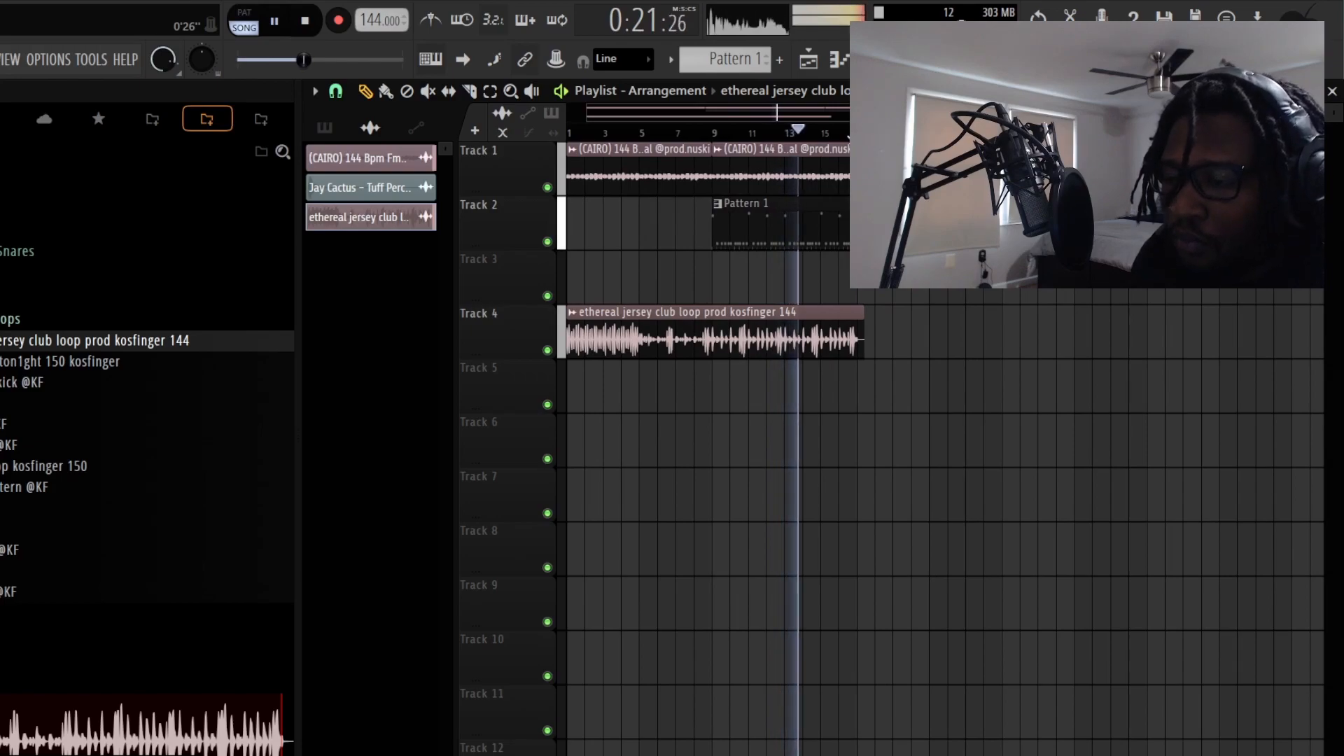
pyautogui.scroll(-1, 856, 133)
pyautogui.scroll(2, 53, 329)
pyautogui.scroll(2, 51, 336)
pyautogui.scroll(-2, 21, 510)
pyautogui.click(23, 428)
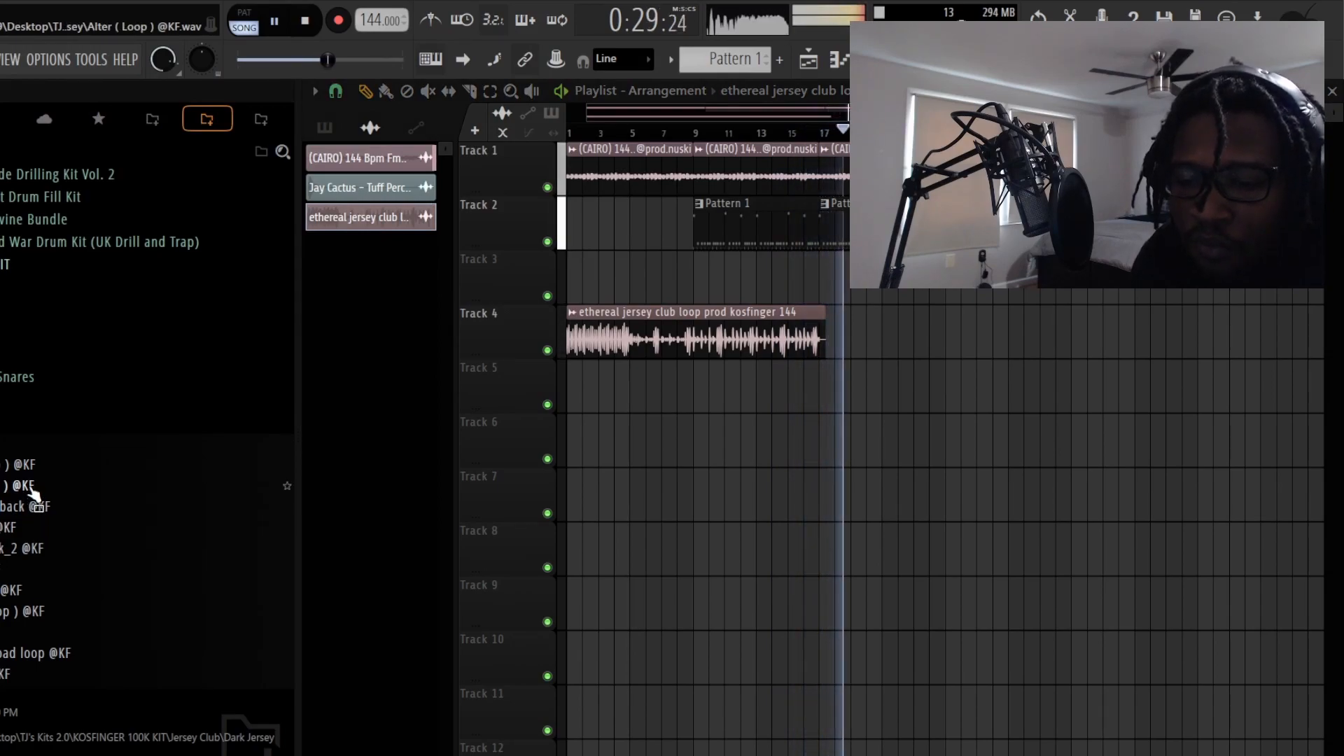
pyautogui.scroll(-3, 32, 493)
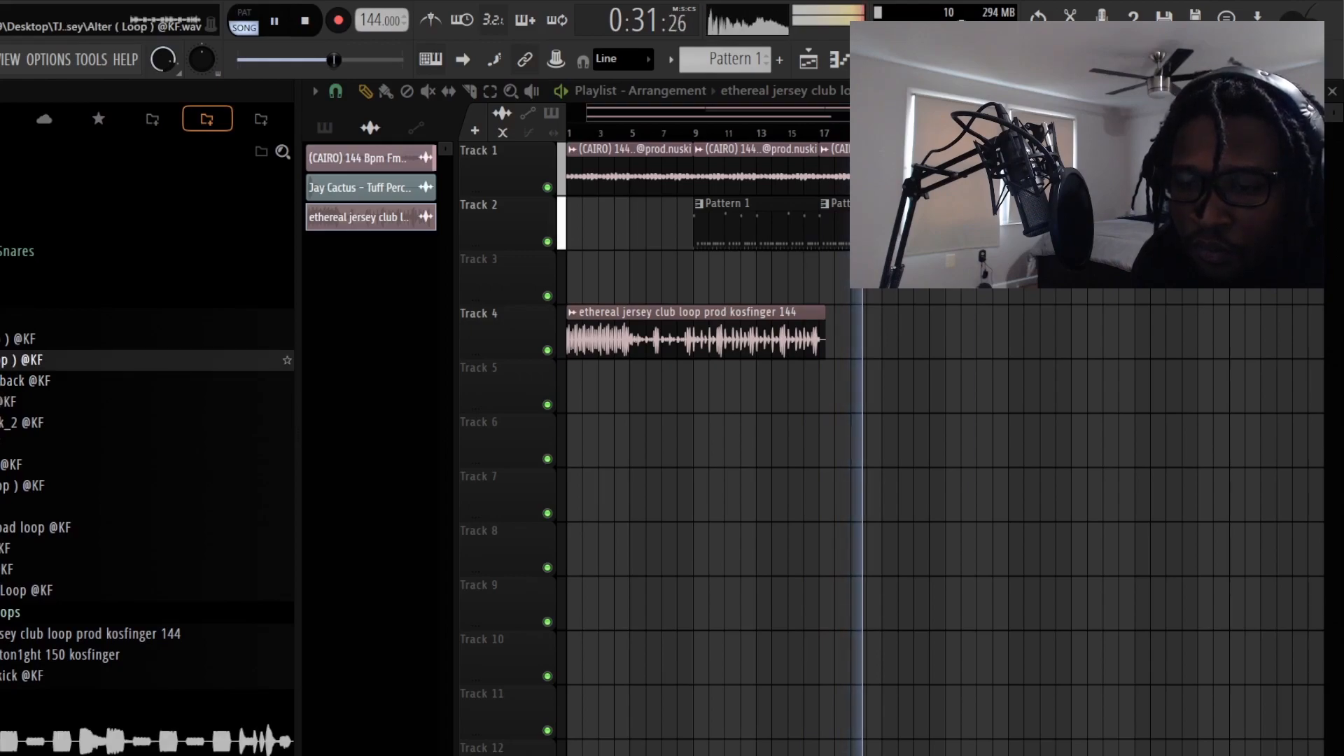
pyautogui.moveTo(2, 381); pyautogui.dragTo(979, 377)
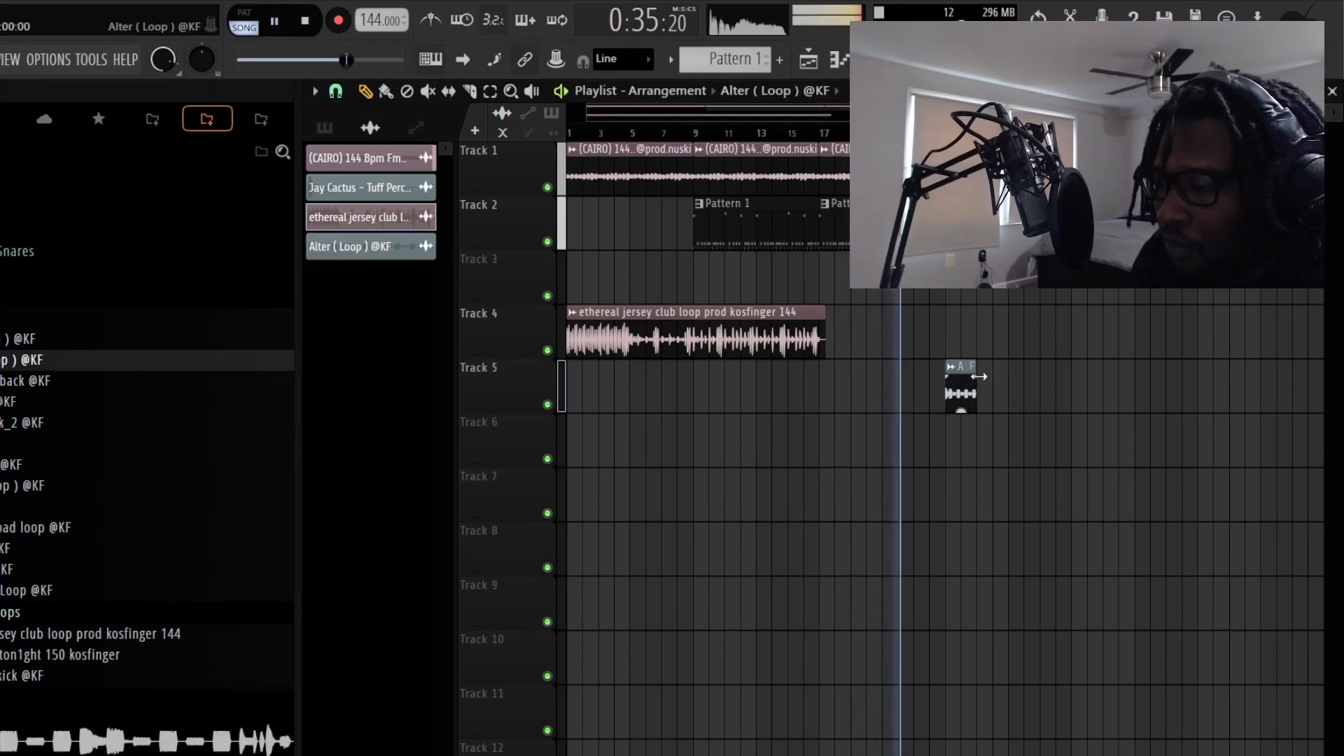
pyautogui.click(960, 399)
pyautogui.hotkey('ctrl', 'b')
pyautogui.hotkey('ctrl', 'b')
pyautogui.hotkey('ctrl', 'b')
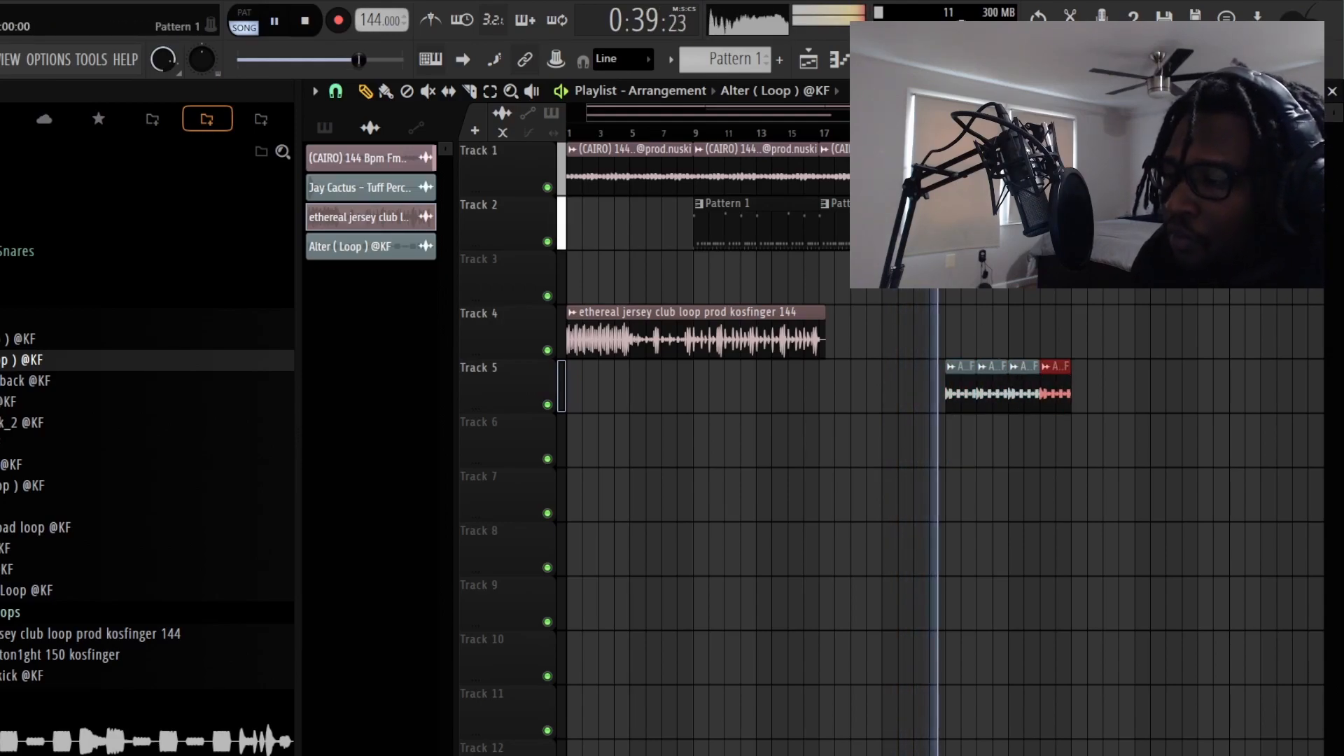
pyautogui.scroll(1, 960, 231)
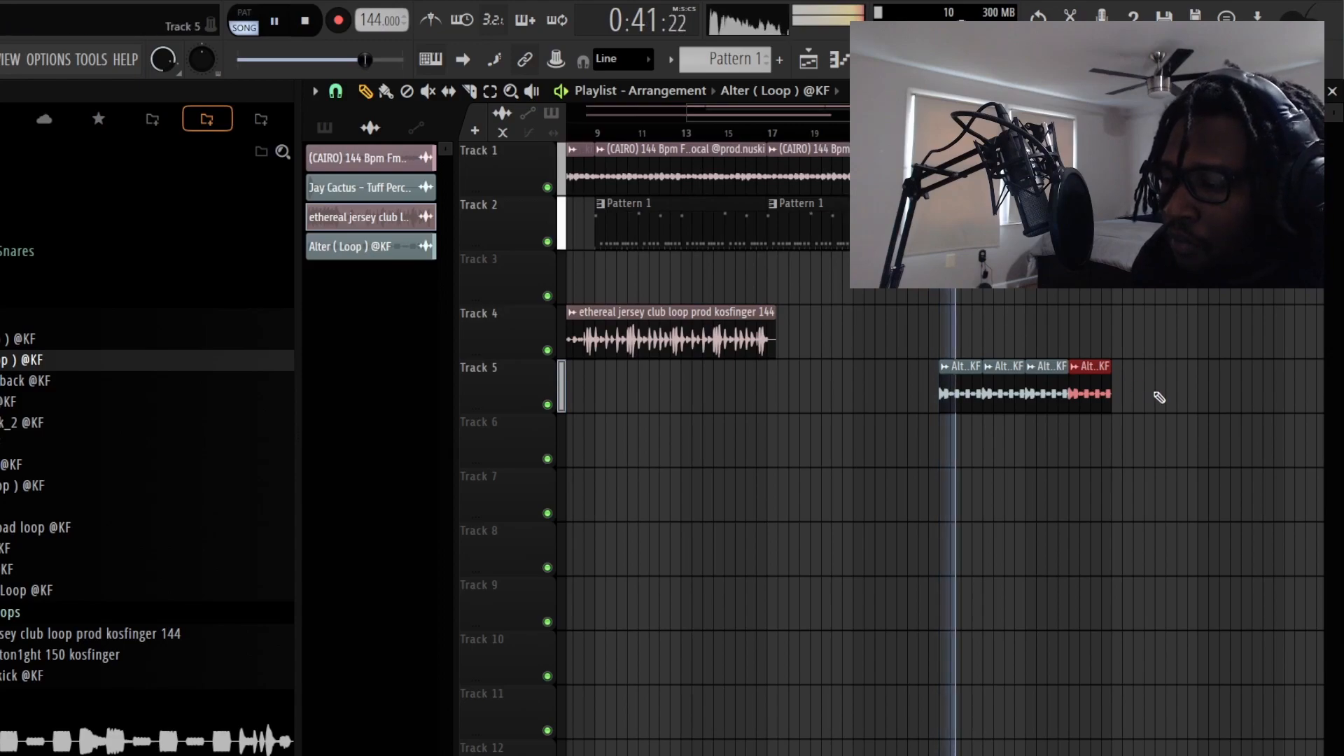
pyautogui.moveTo(1154, 399); pyautogui.dragTo(840, 424)
pyautogui.doubleClick(680, 191)
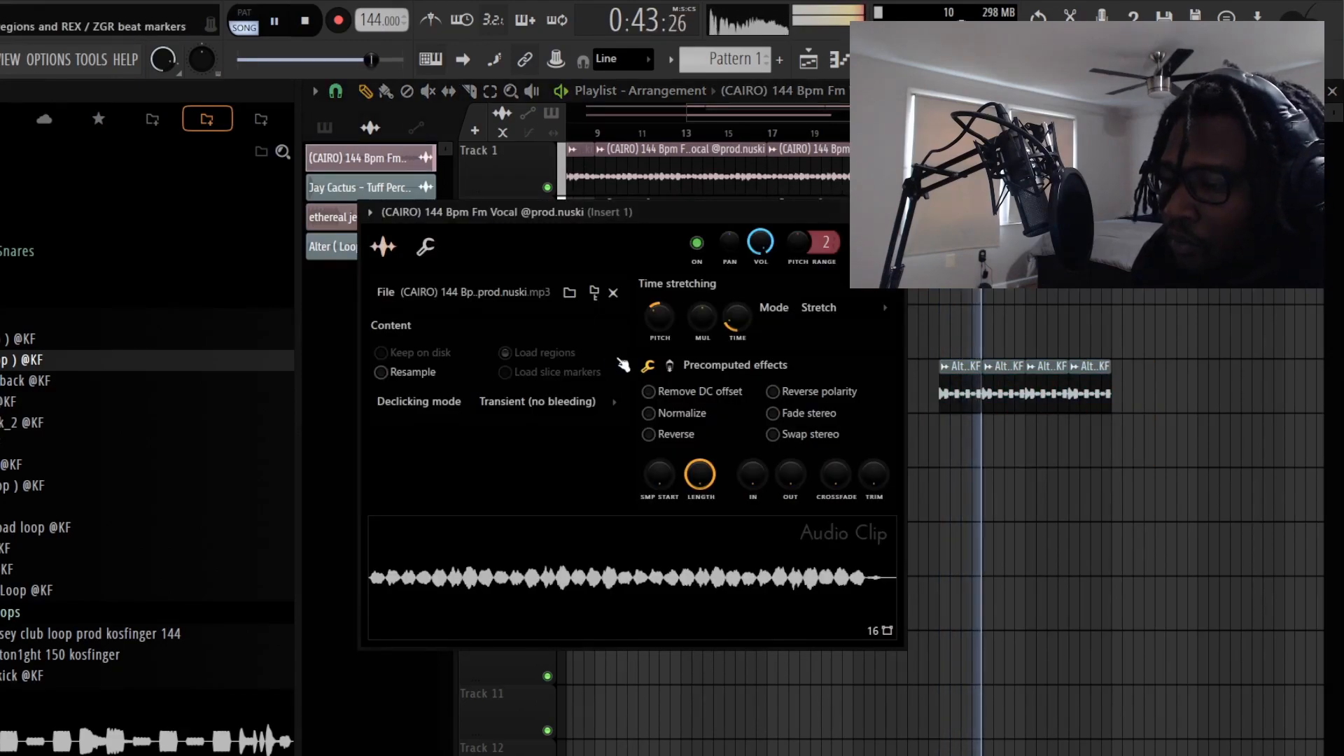
pyautogui.rightClick(660, 312)
pyautogui.click(702, 340)
pyautogui.doubleClick(957, 371)
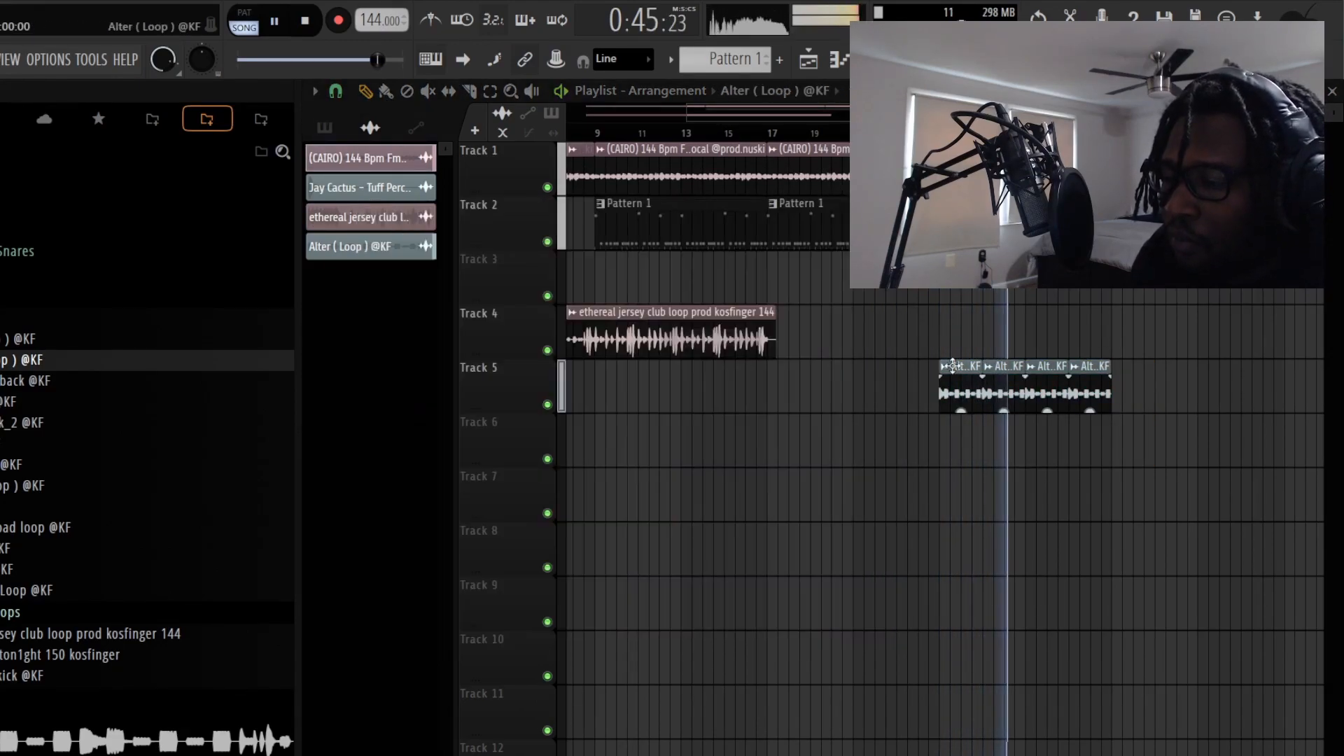
pyautogui.click(827, 310)
pyautogui.click(819, 359)
pyautogui.rightClick(658, 317)
pyautogui.click(714, 359)
pyautogui.press('Escape')
pyautogui.moveTo(1232, 397); pyautogui.dragTo(957, 455)
pyautogui.moveTo(1010, 411)
pyautogui.moveTo(1010, 412); pyautogui.dragTo(1009, 426)
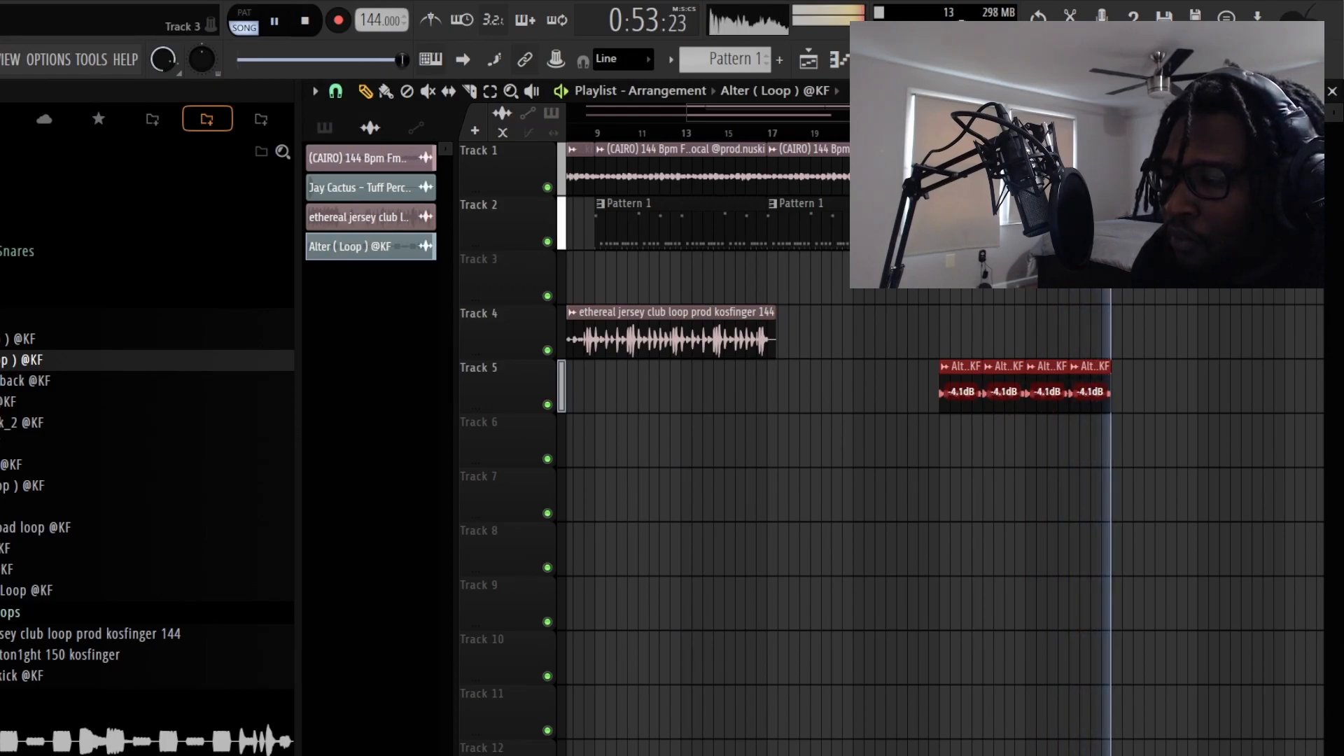
pyautogui.scroll(-1, 966, 133)
pyautogui.scroll(-1, 852, 492)
pyautogui.keyDown('ctrl'); pyautogui.click(776, 497); pyautogui.keyUp('ctrl')
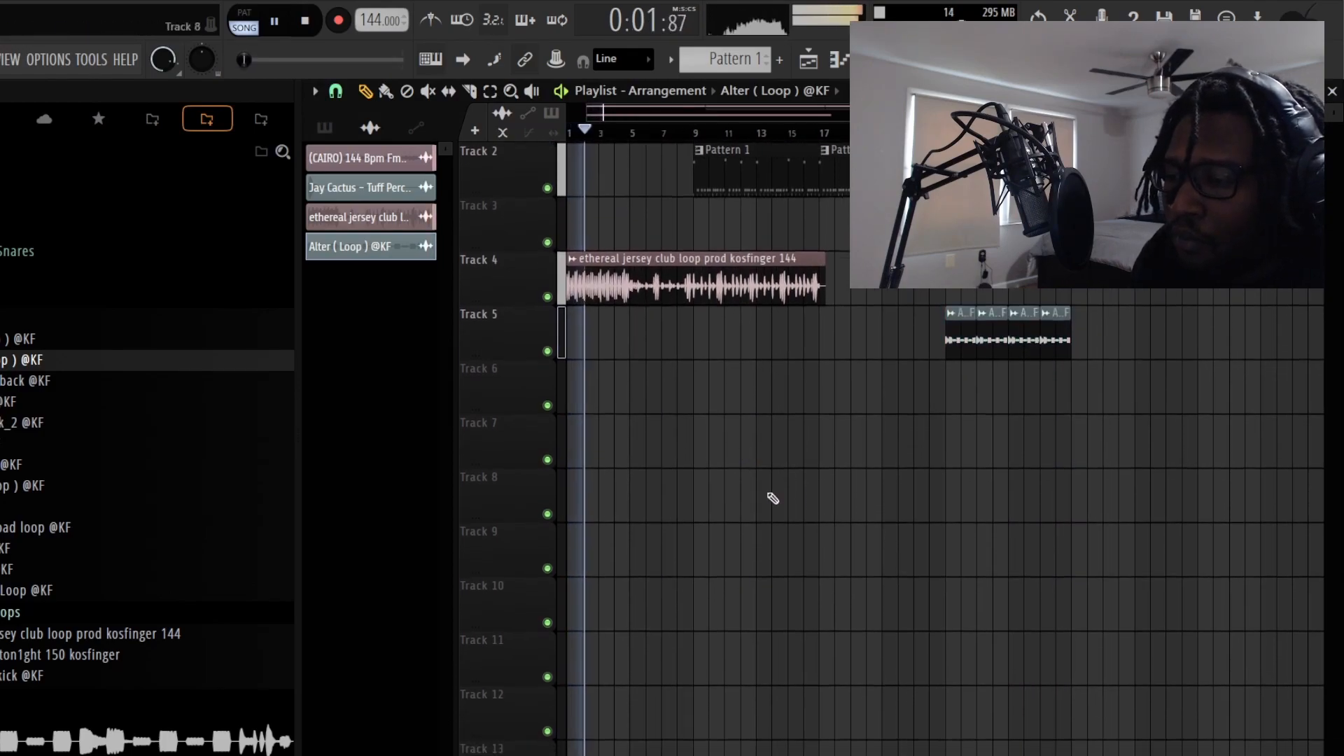
# Step: Stop the song and list the project's patterns
pyautogui.scroll(1, 767, 490)
pyautogui.click(324, 126)
pyautogui.press('space')
pyautogui.scroll(1, 721, 145)
pyautogui.moveTo(717, 115); pyautogui.dragTo(435, 203)
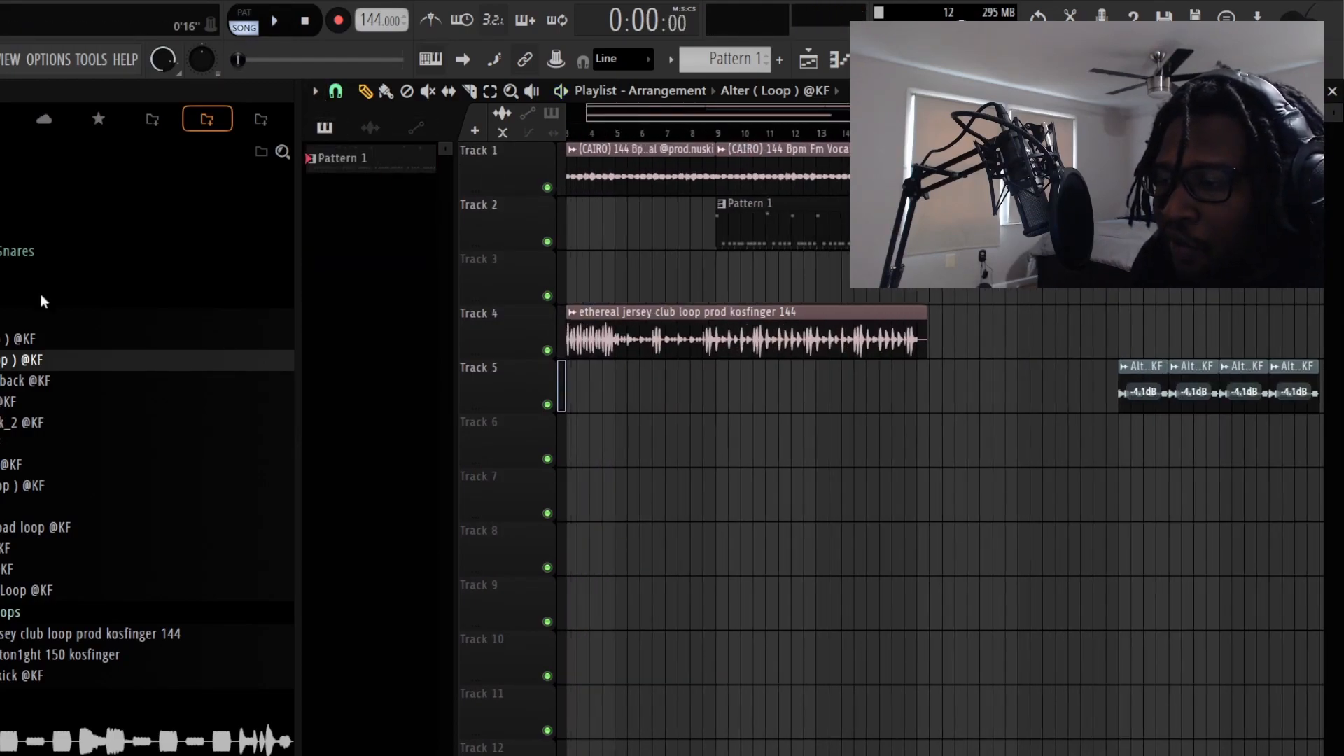
pyautogui.scroll(-1, 665, 135)
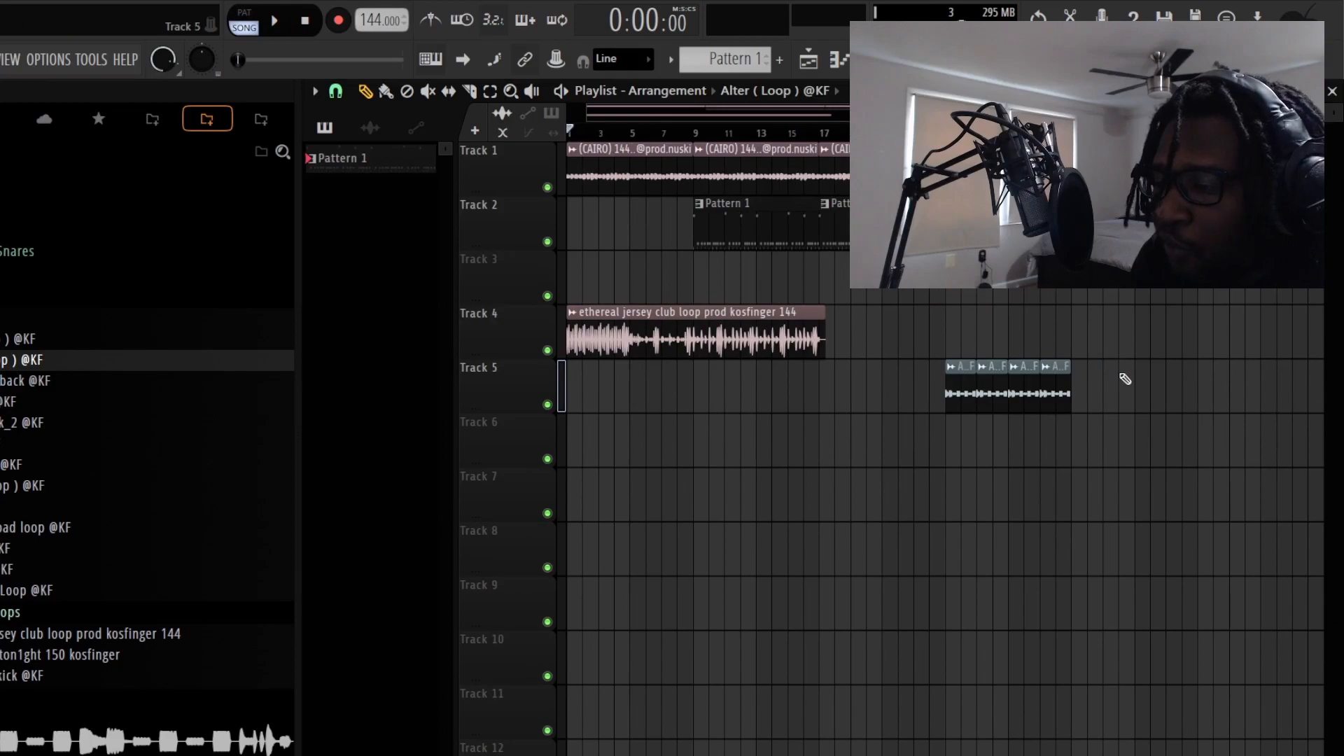
pyautogui.scroll(3, 709, 139)
pyautogui.scroll(-3, 719, 133)
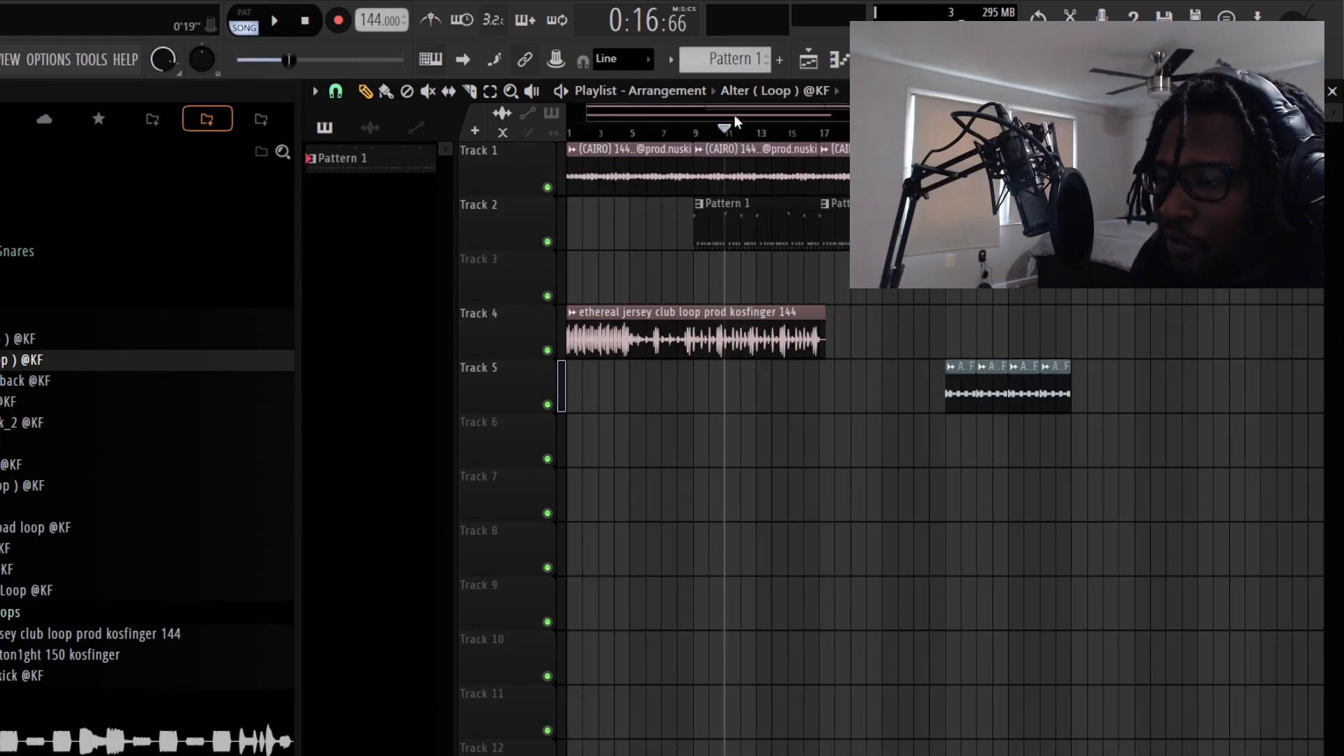
# Step: Stop the song and try to split Pattern 1 into separate patterns by channel
pyautogui.click(307, 22)
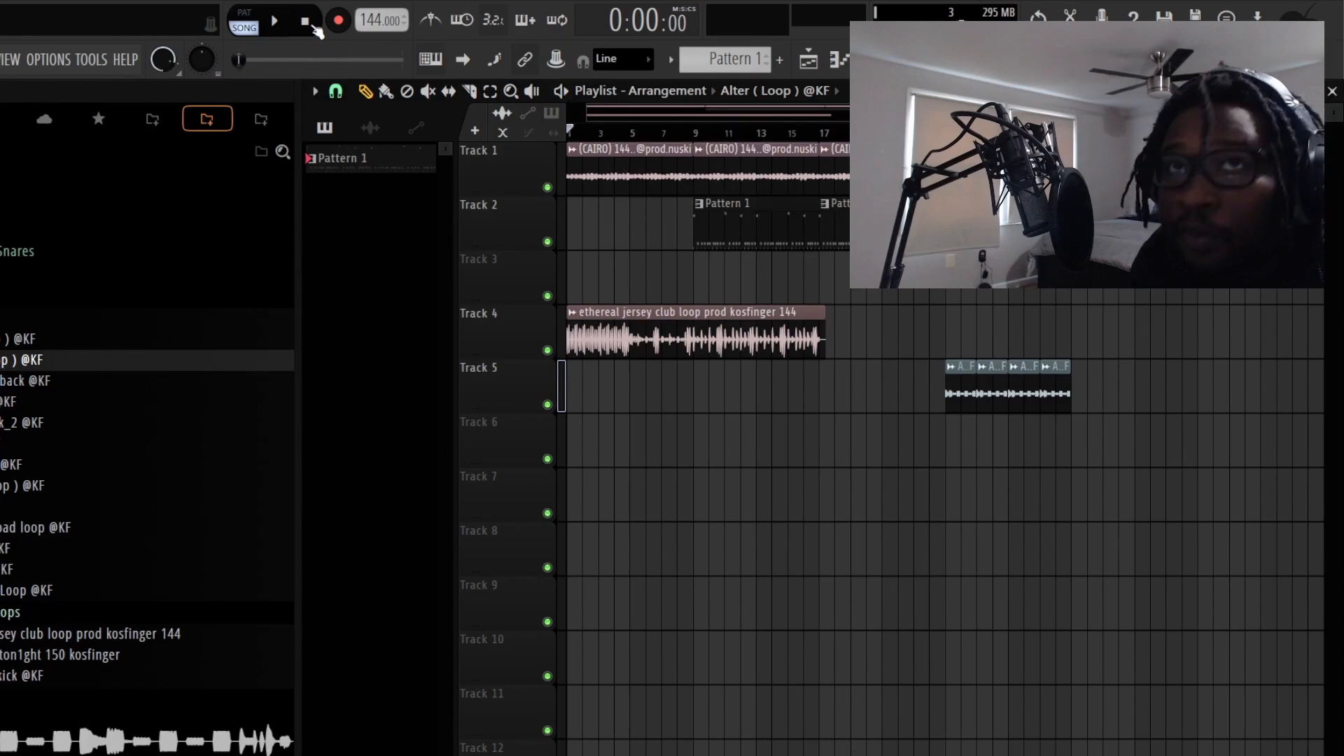
pyautogui.rightClick(387, 176)
pyautogui.click(471, 448)
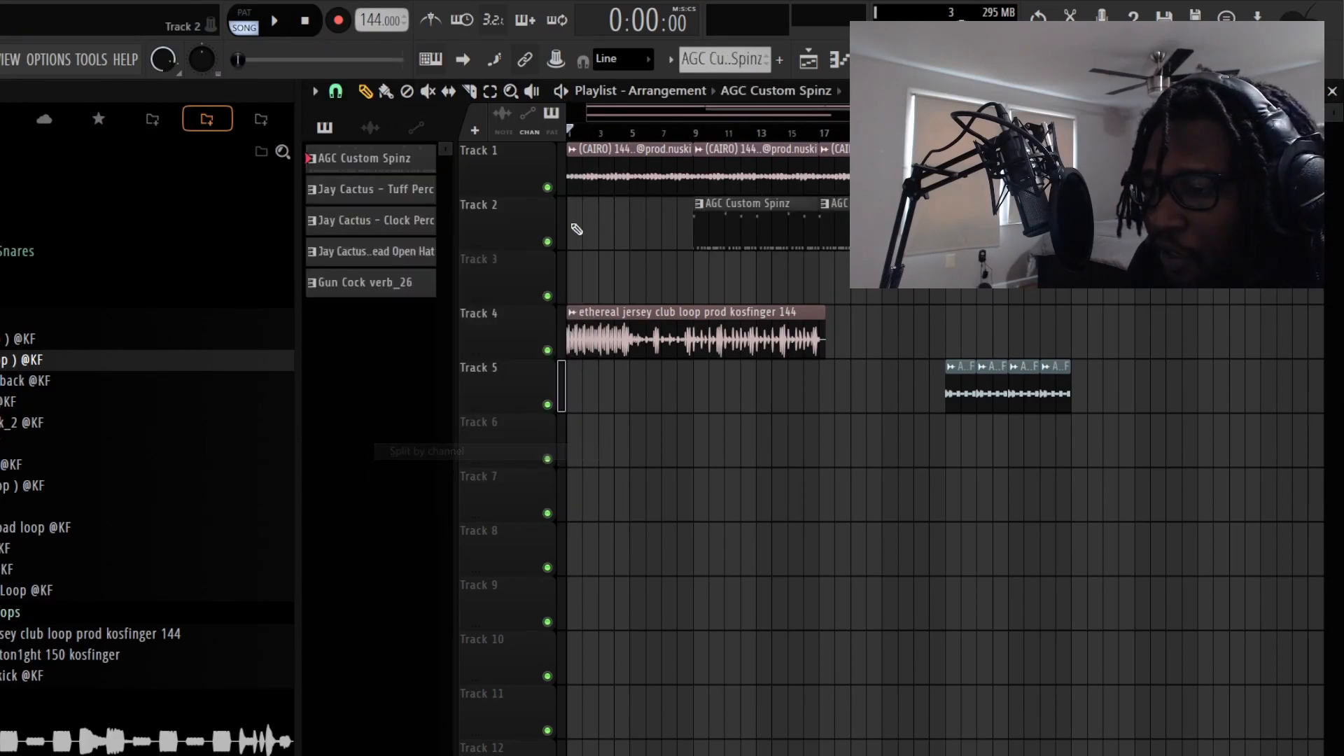
pyautogui.rightClick(548, 242)
pyautogui.rightClick(548, 242)
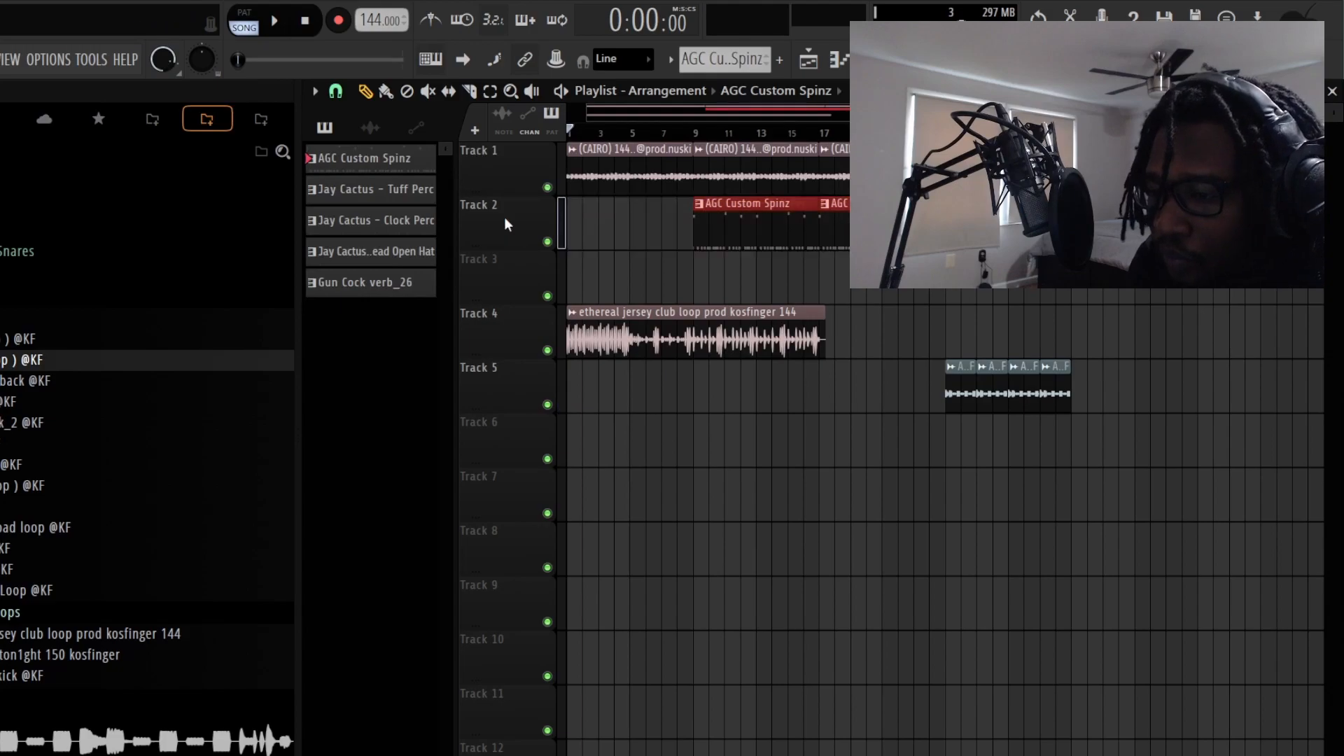
pyautogui.press('Delete')
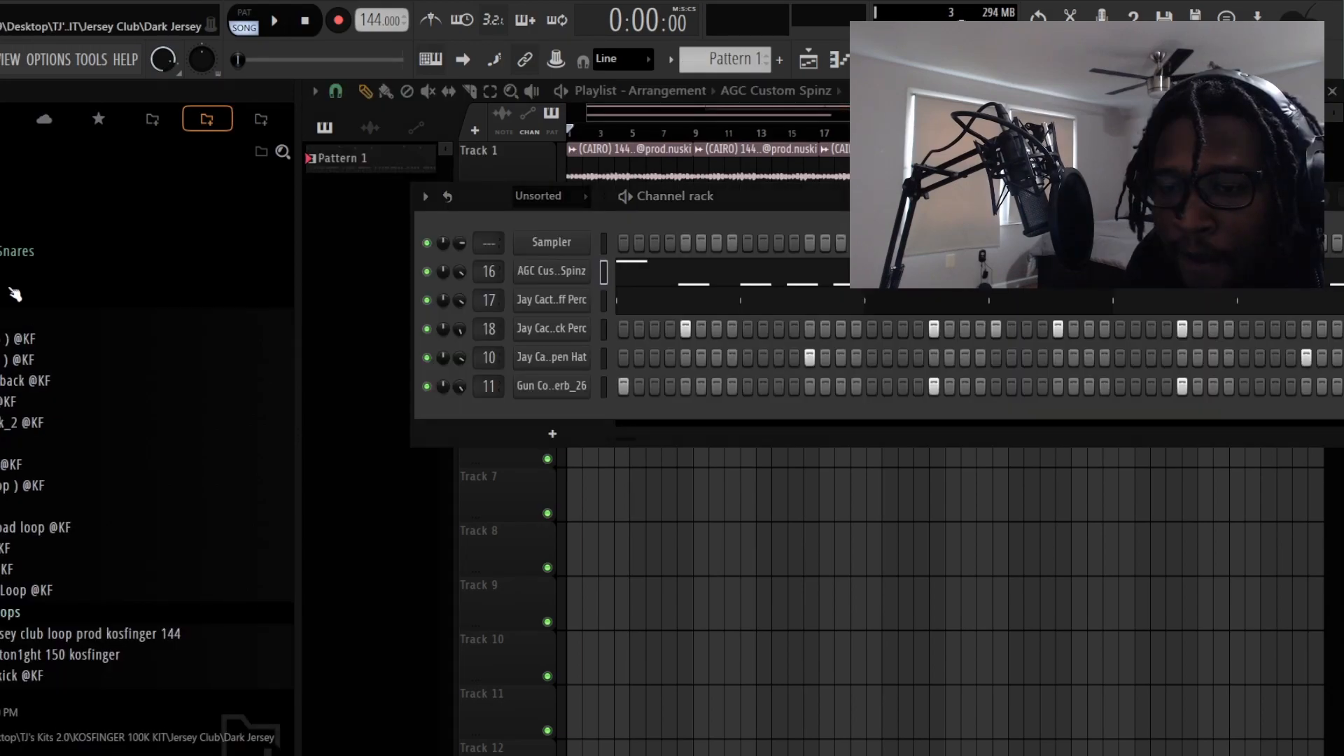
pyautogui.scroll(4, 15, 301)
pyautogui.scroll(-6, 15, 355)
pyautogui.scroll(4, 15, 214)
pyautogui.click(15, 421)
pyautogui.scroll(-3, 42, 420)
pyautogui.click(28, 358)
pyautogui.moveTo(28, 358); pyautogui.dragTo(586, 421)
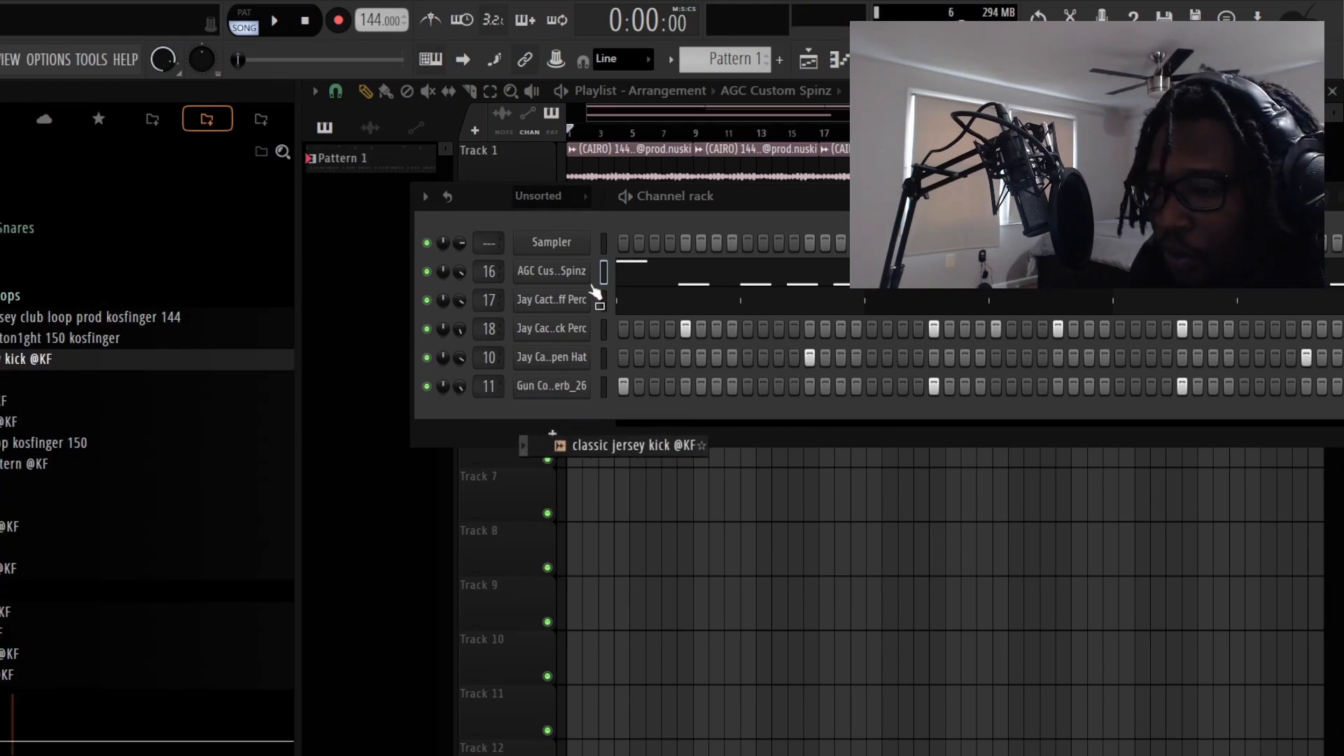
pyautogui.rightClick(588, 270)
pyautogui.click(796, 285)
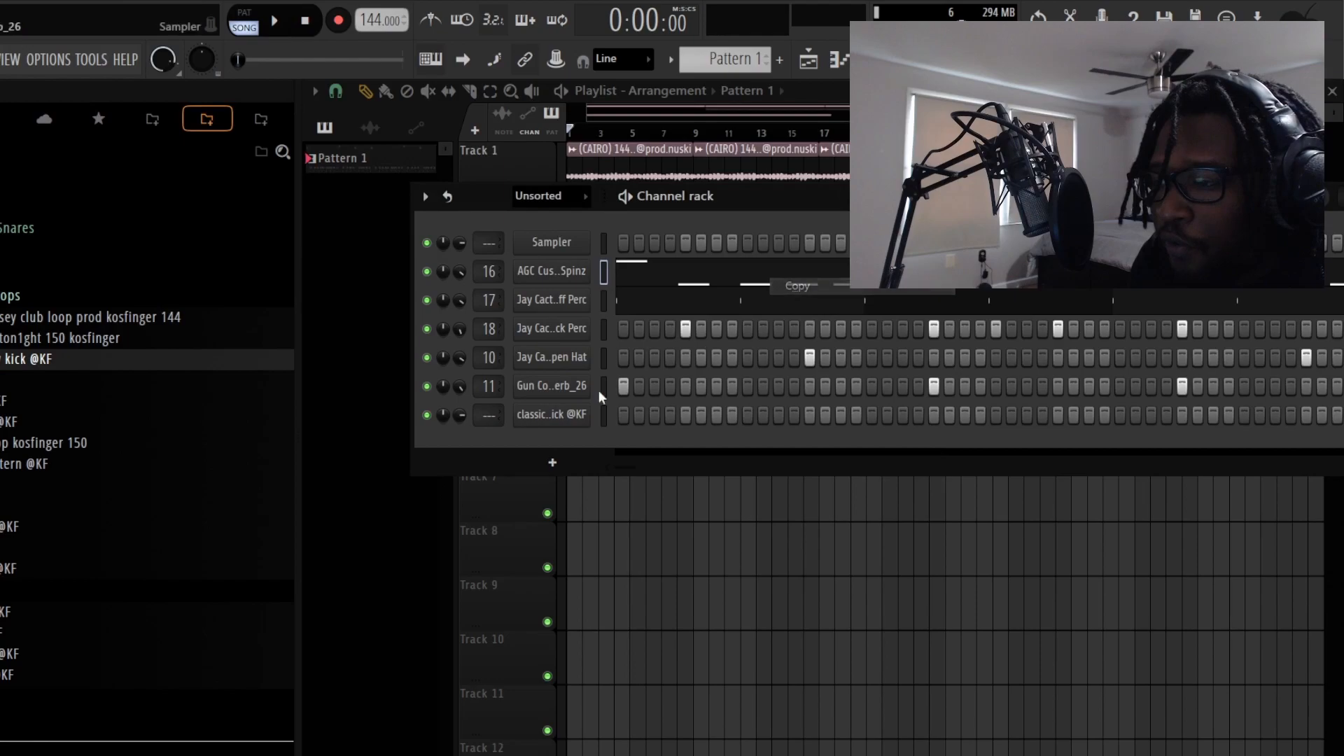
pyautogui.rightClick(588, 413)
pyautogui.click(813, 437)
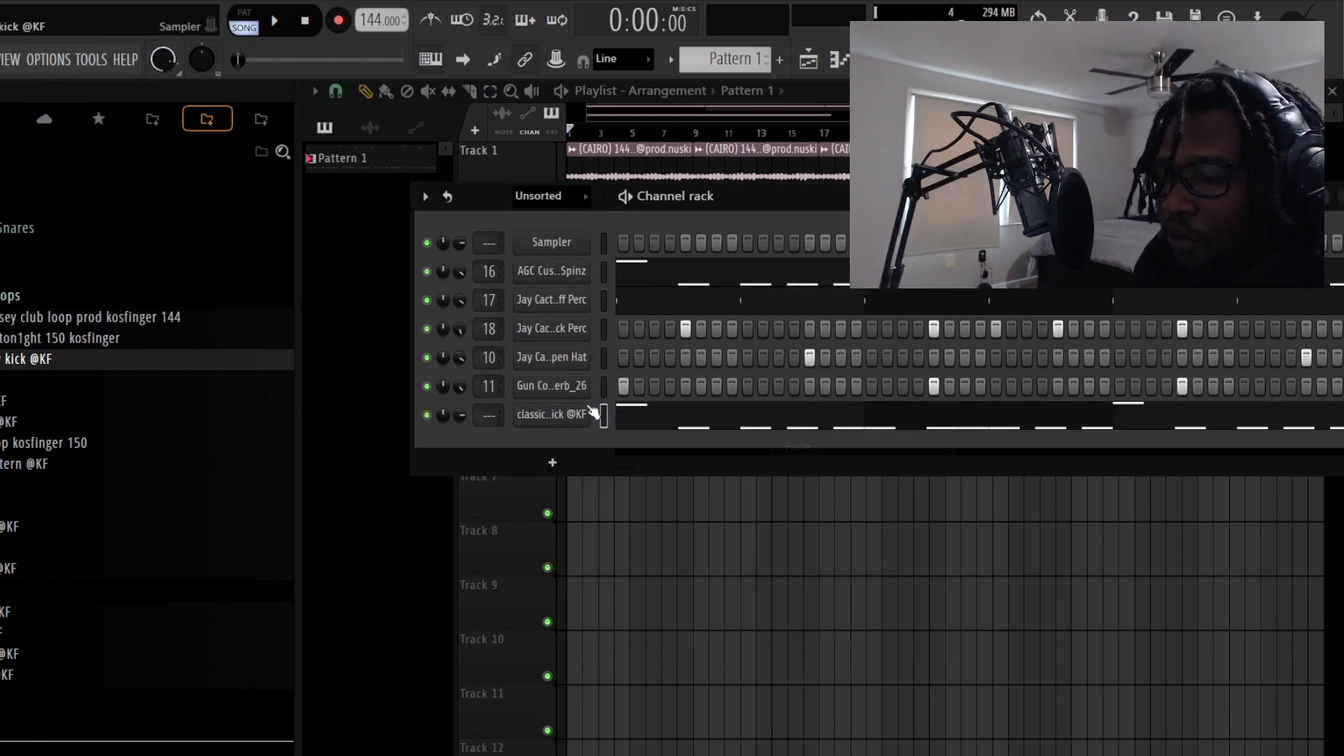
pyautogui.rightClick(589, 406)
pyautogui.click(631, 407)
pyautogui.scroll(3, 560, 516)
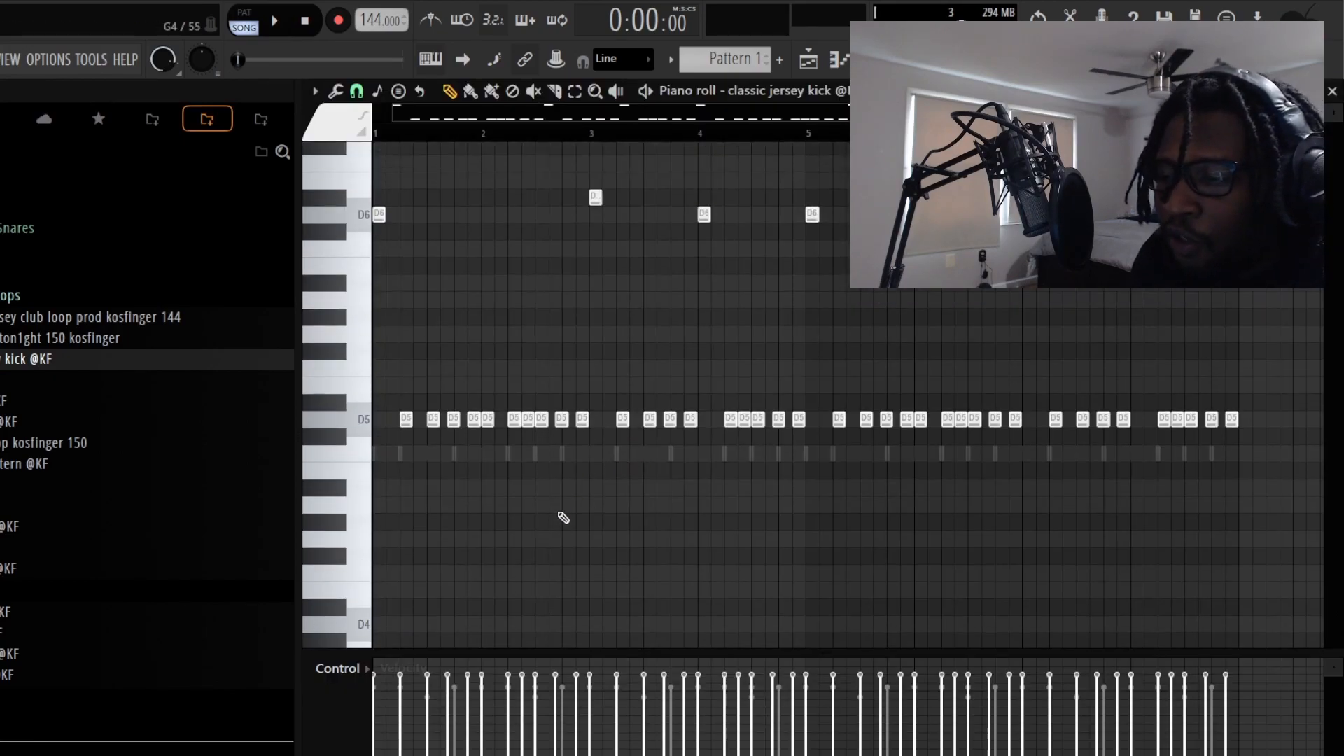
pyautogui.scroll(-1, 713, 386)
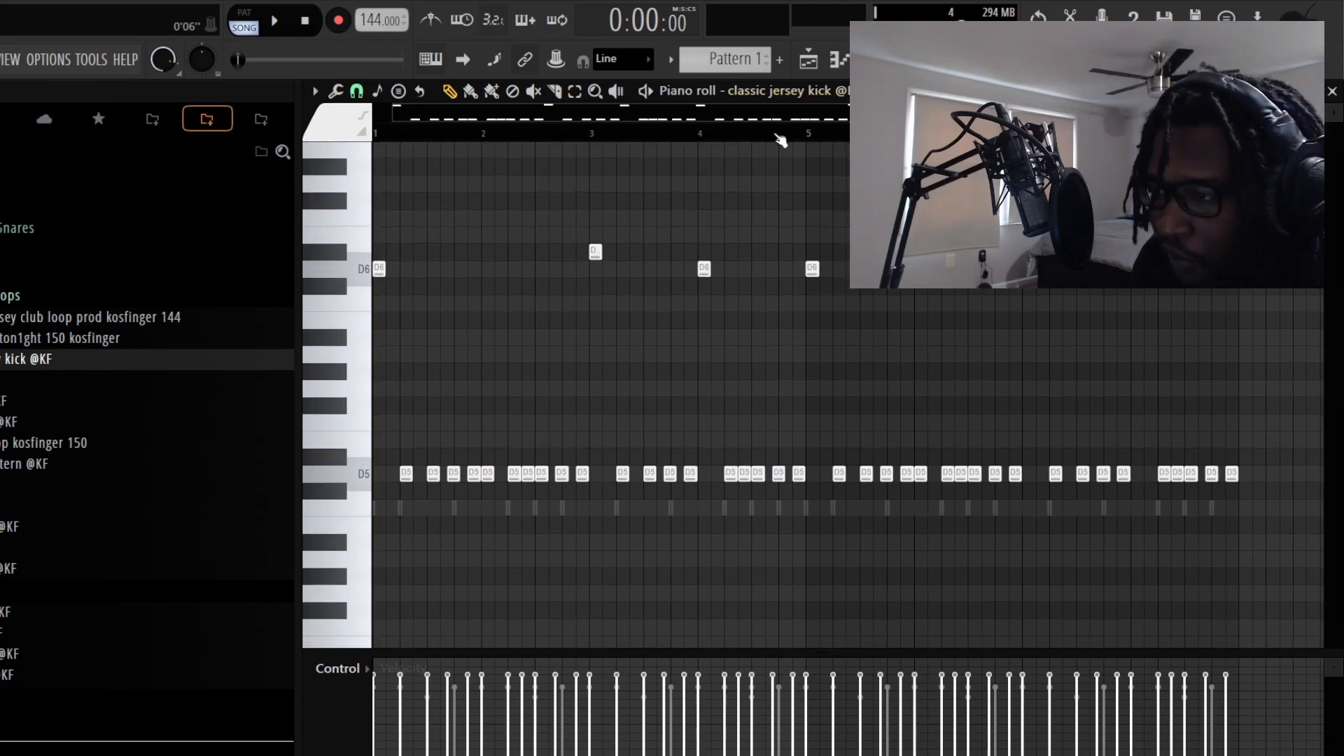
pyautogui.scroll(-2, 764, 135)
pyautogui.hotkey('ctrl', 'a')
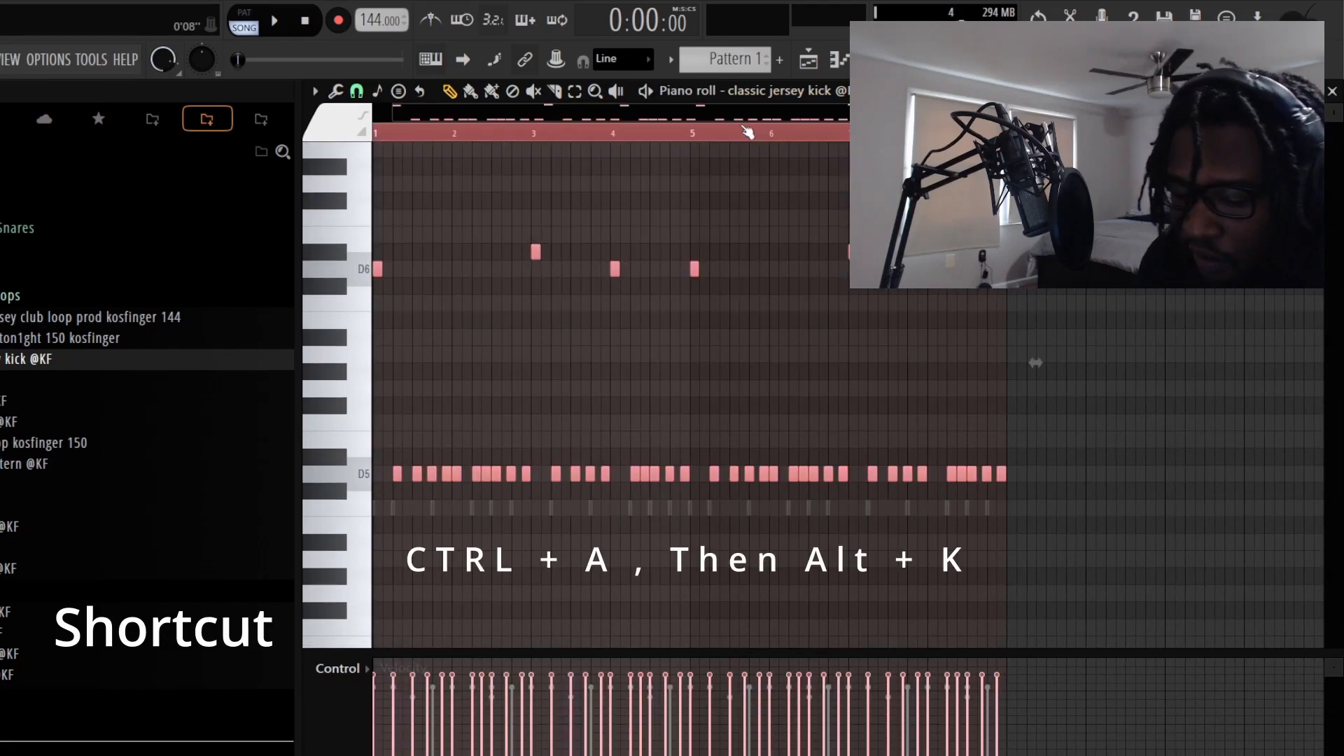
pyautogui.hotkey('alt', 'k')
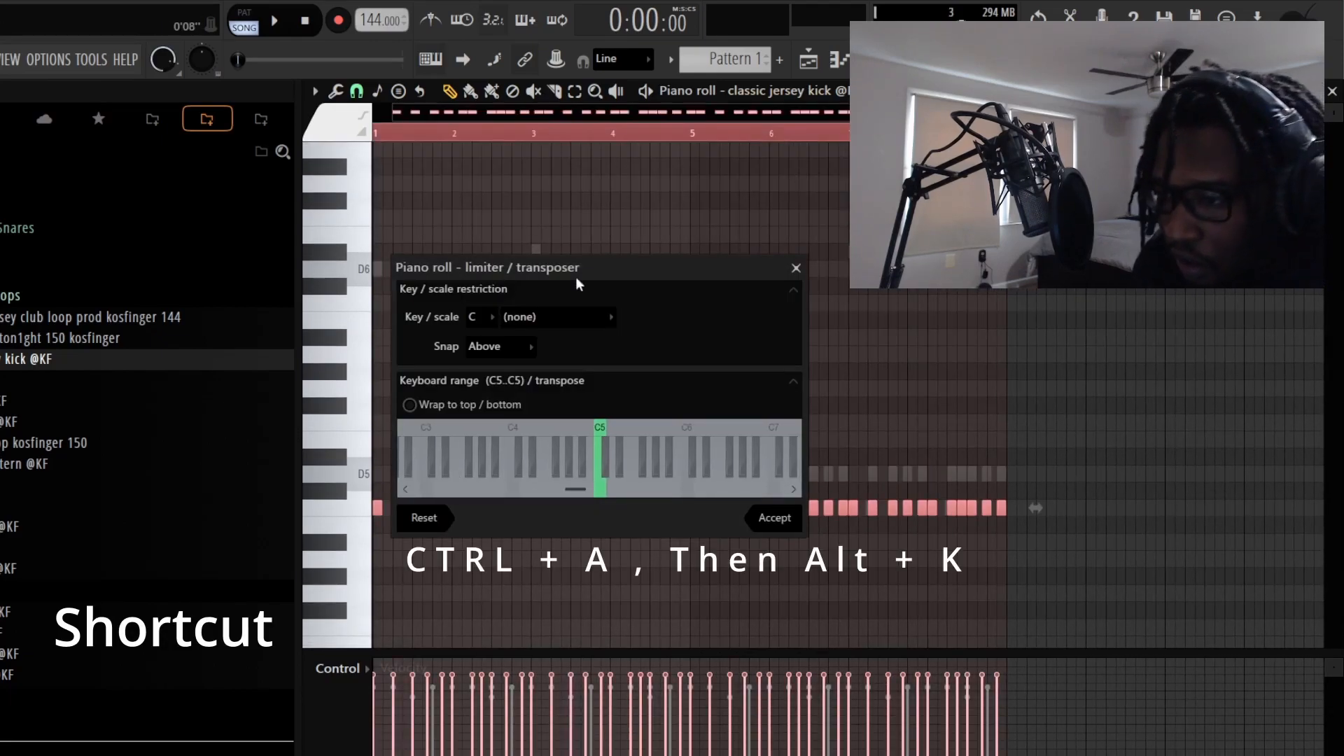
pyautogui.moveTo(578, 282); pyautogui.dragTo(793, 196)
pyautogui.moveTo(791, 376); pyautogui.dragTo(828, 357)
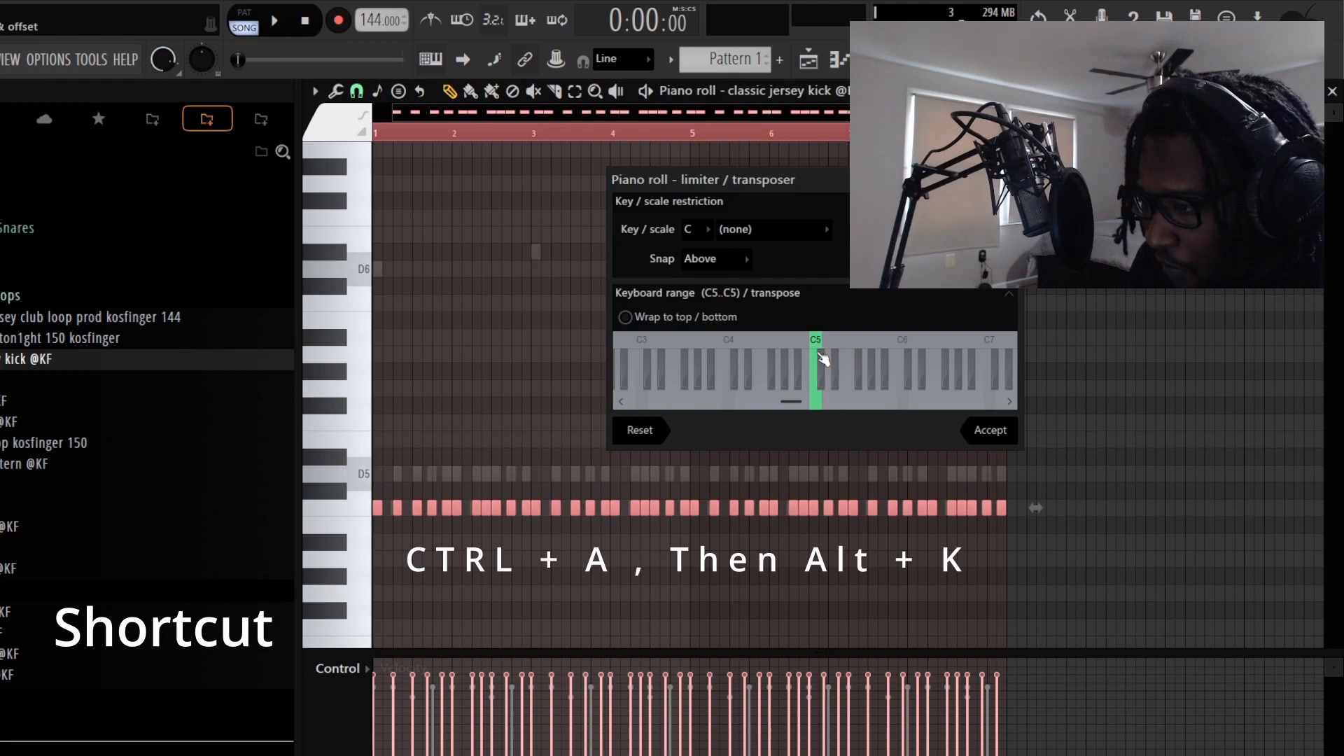
pyautogui.click(1007, 431)
pyautogui.click(543, 429)
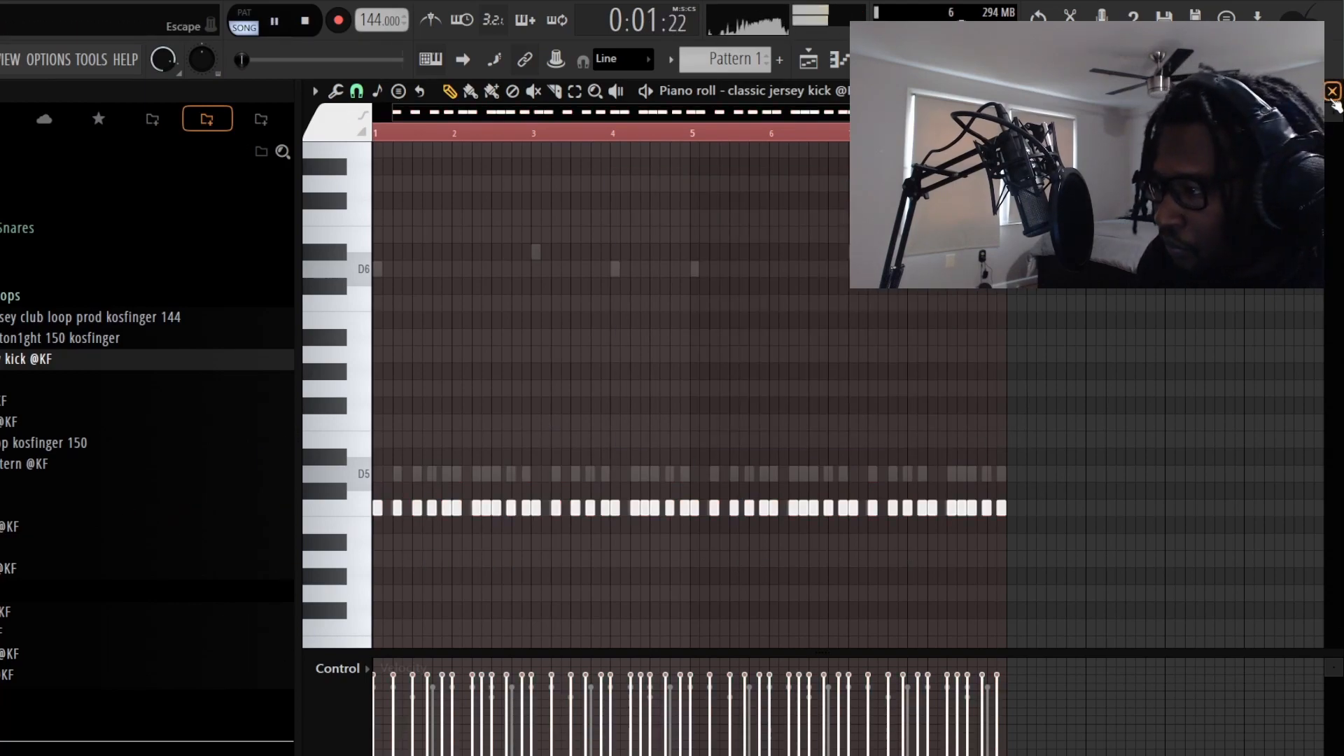
pyautogui.click(1332, 92)
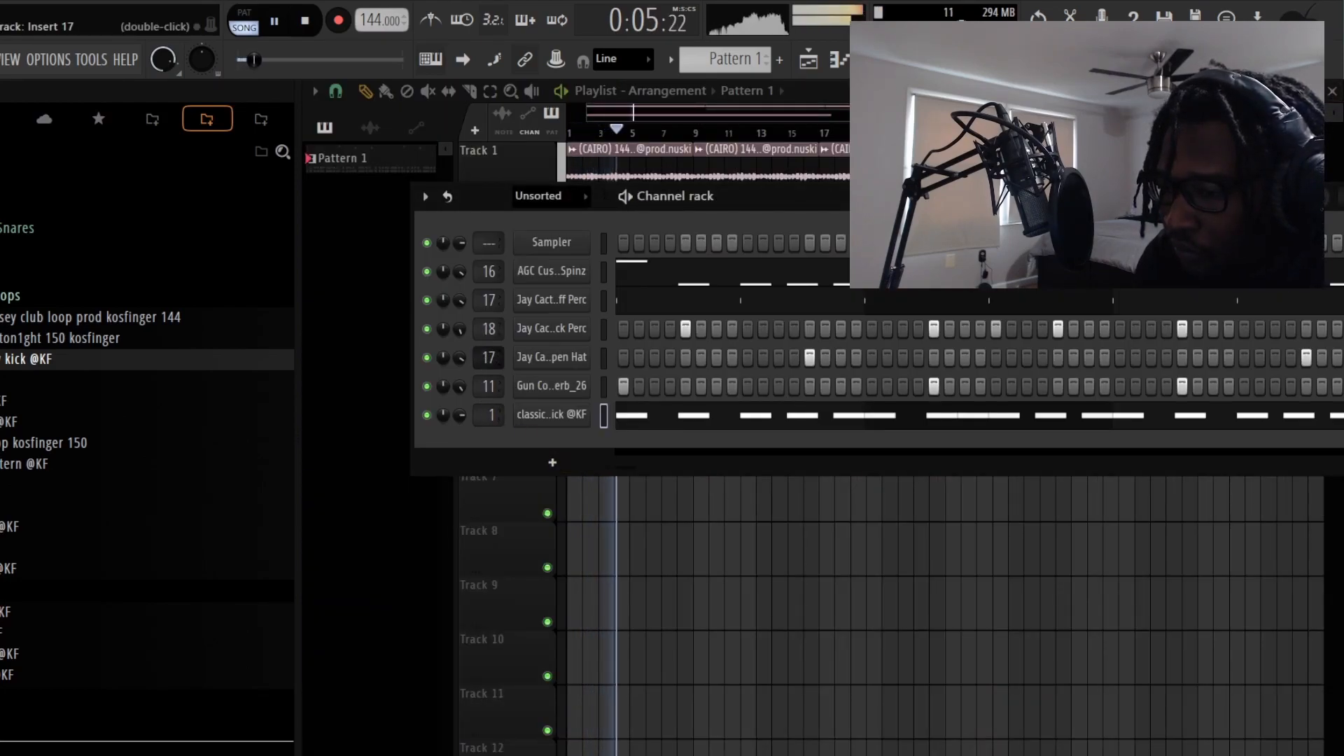
pyautogui.scroll(-3, 489, 358)
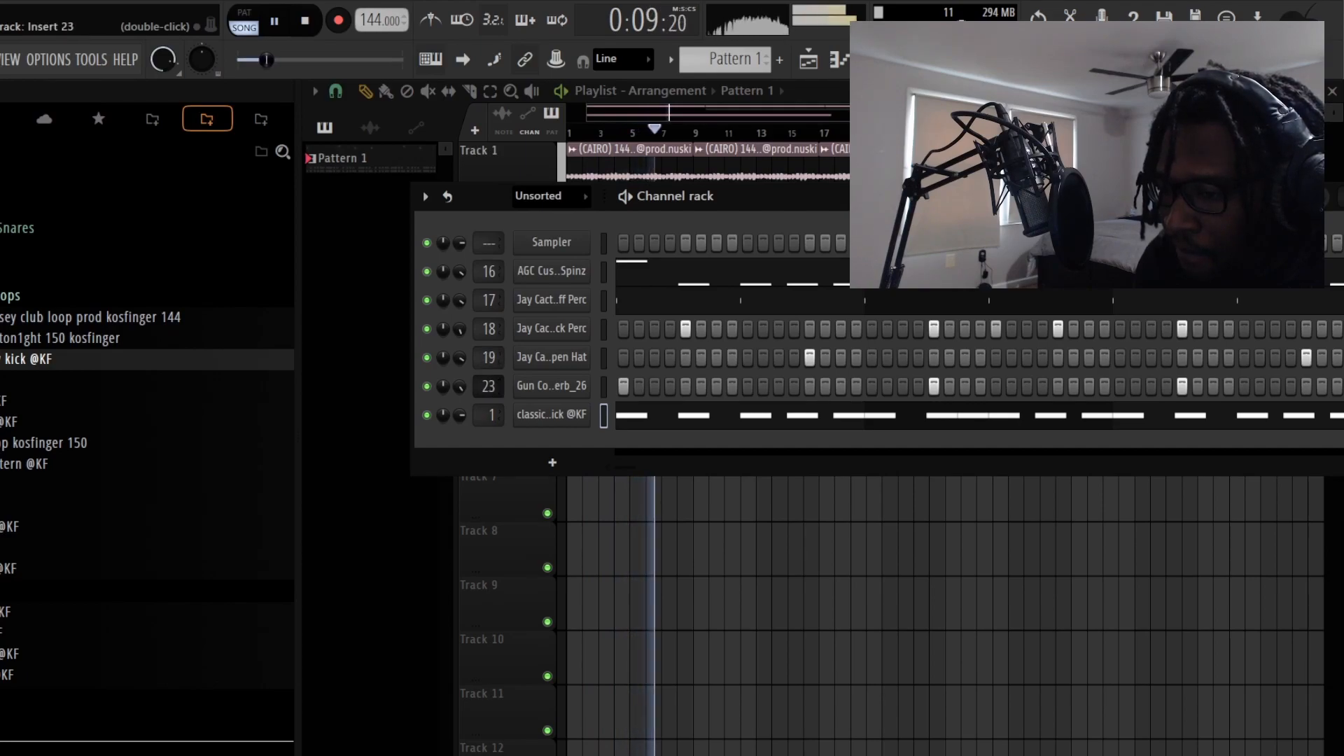
pyautogui.scroll(1, 489, 387)
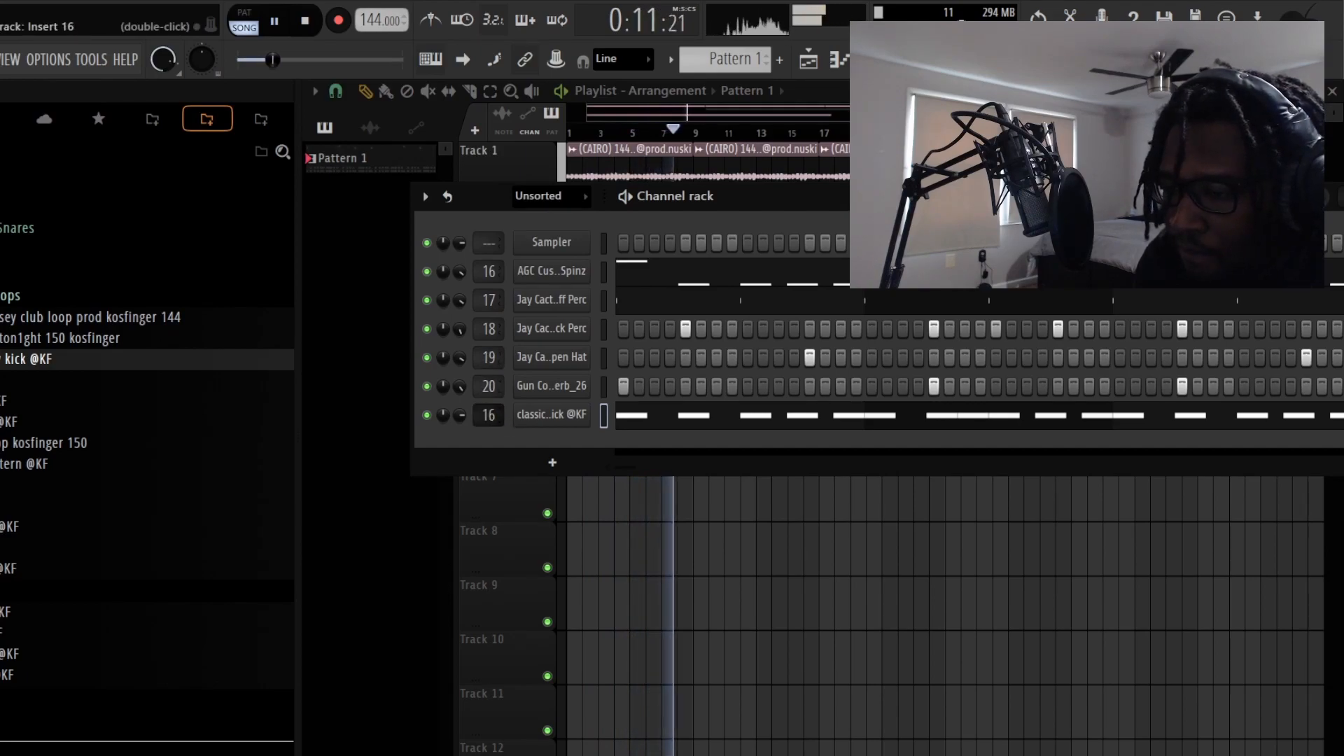
pyautogui.click(890, 530)
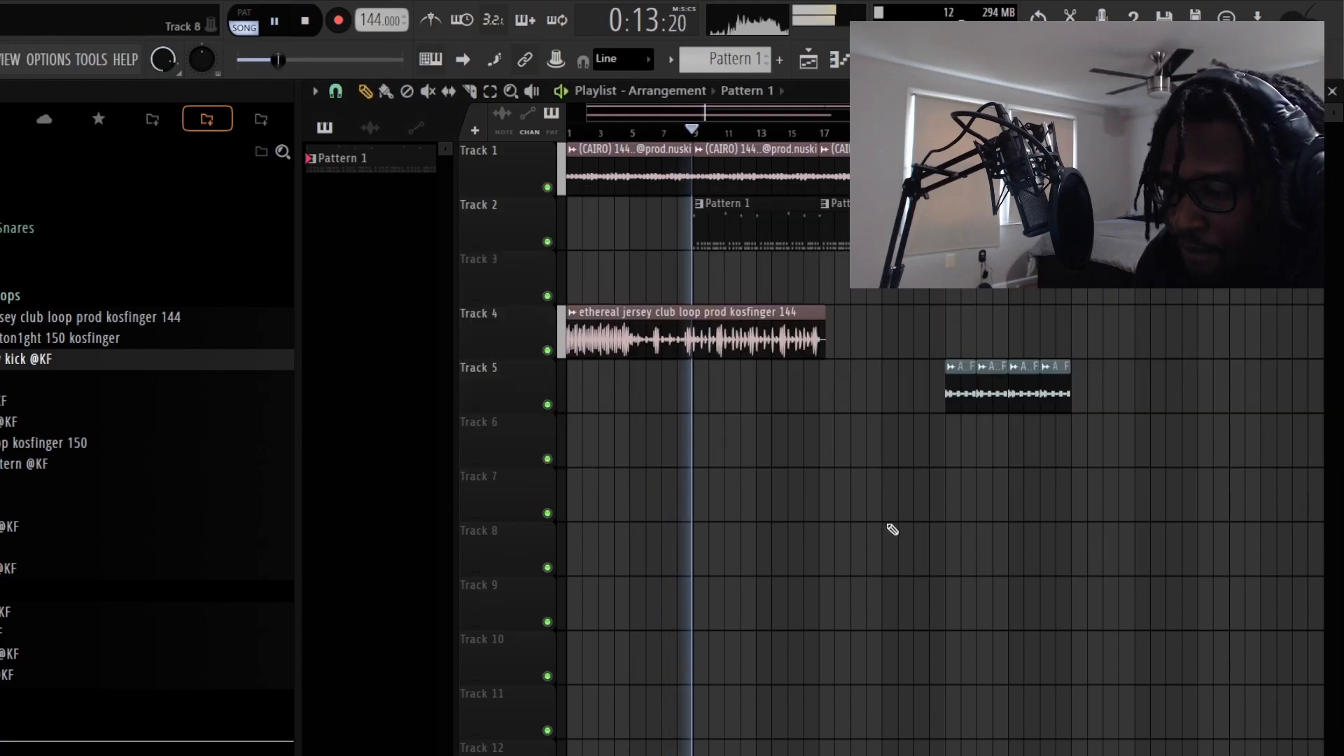
# Step: Stop the song, split Pattern 1 into separate patterns by channel and remove the pattern clips from Track 2
pyautogui.press('space')
pyautogui.rightClick(371, 158)
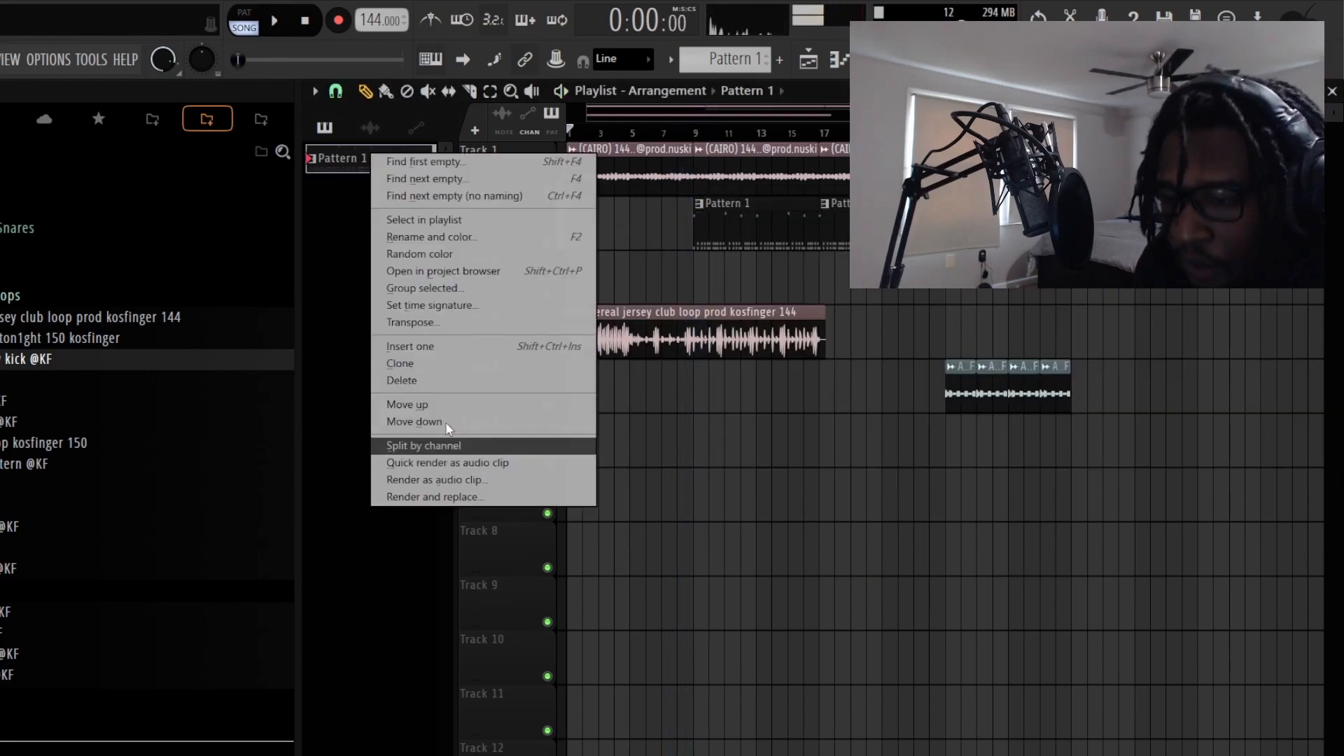
pyautogui.click(450, 446)
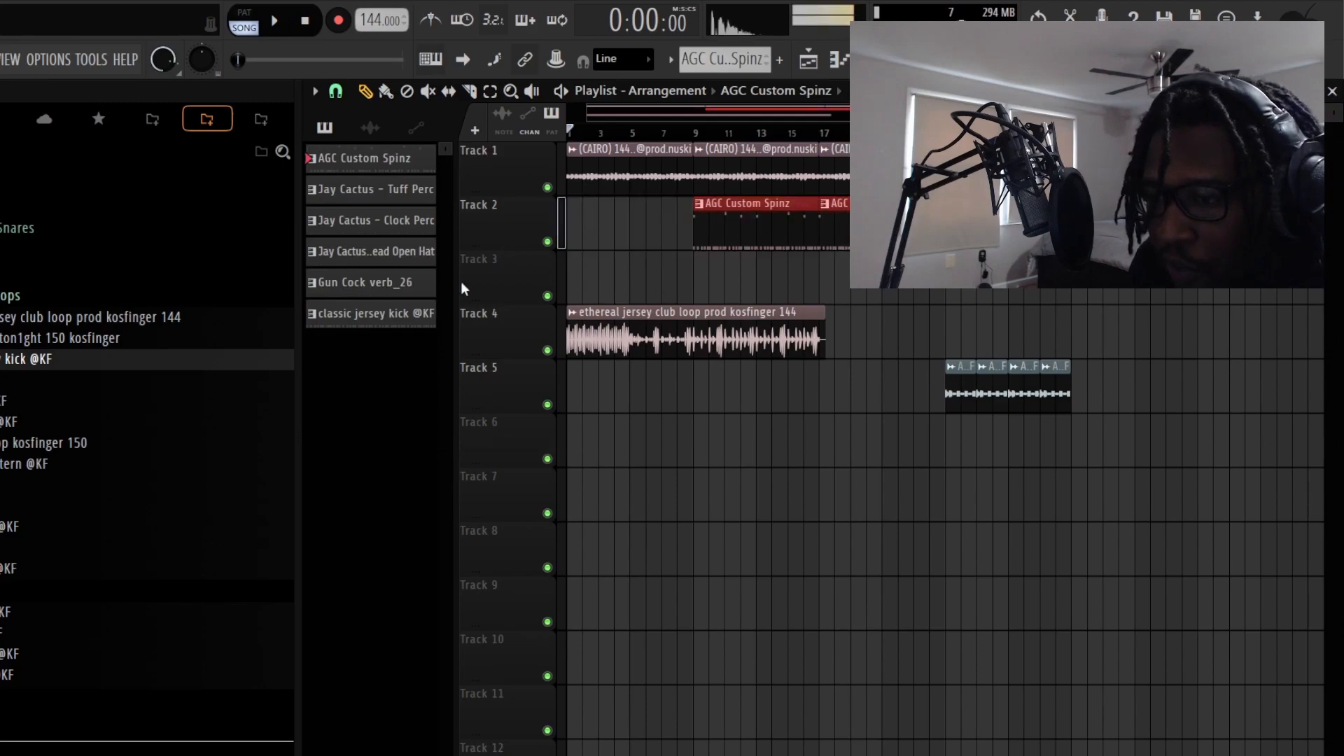
pyautogui.click(394, 313)
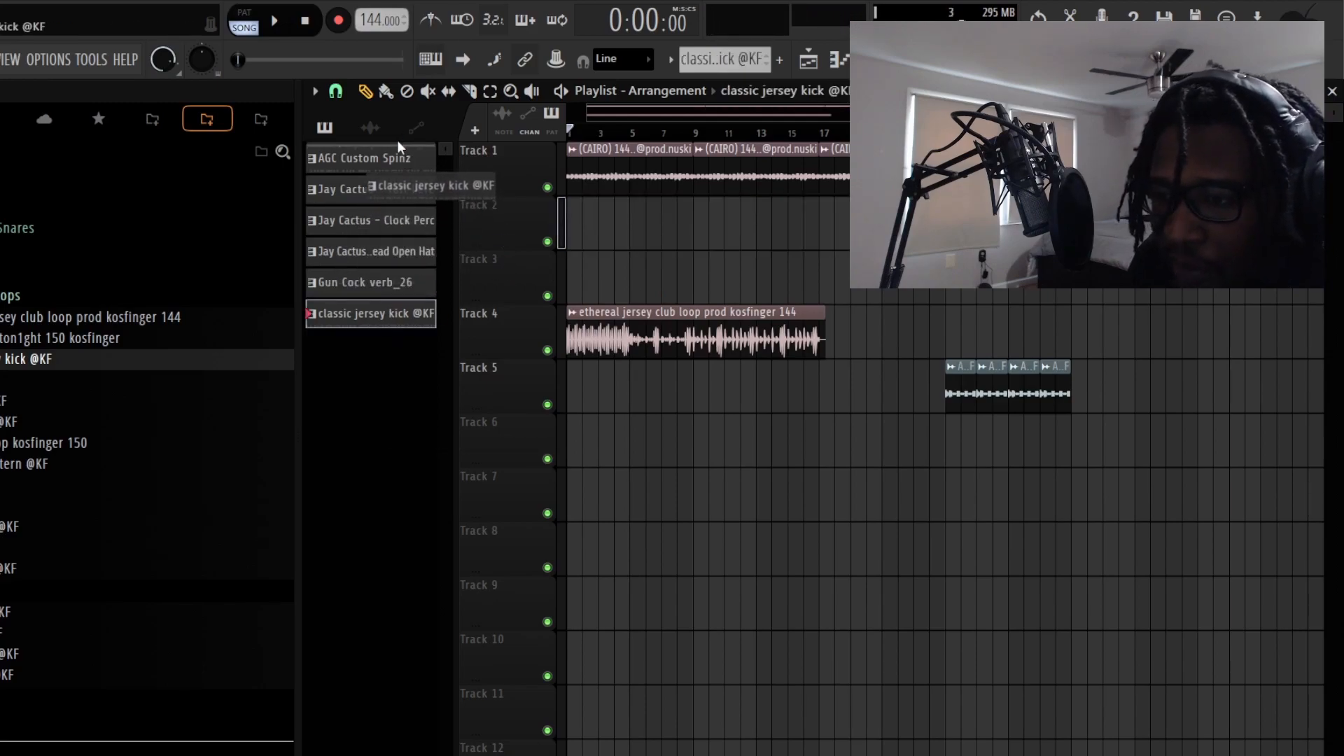
pyautogui.moveTo(382, 142); pyautogui.dragTo(383, 143)
pyautogui.moveTo(364, 324); pyautogui.dragTo(405, 216)
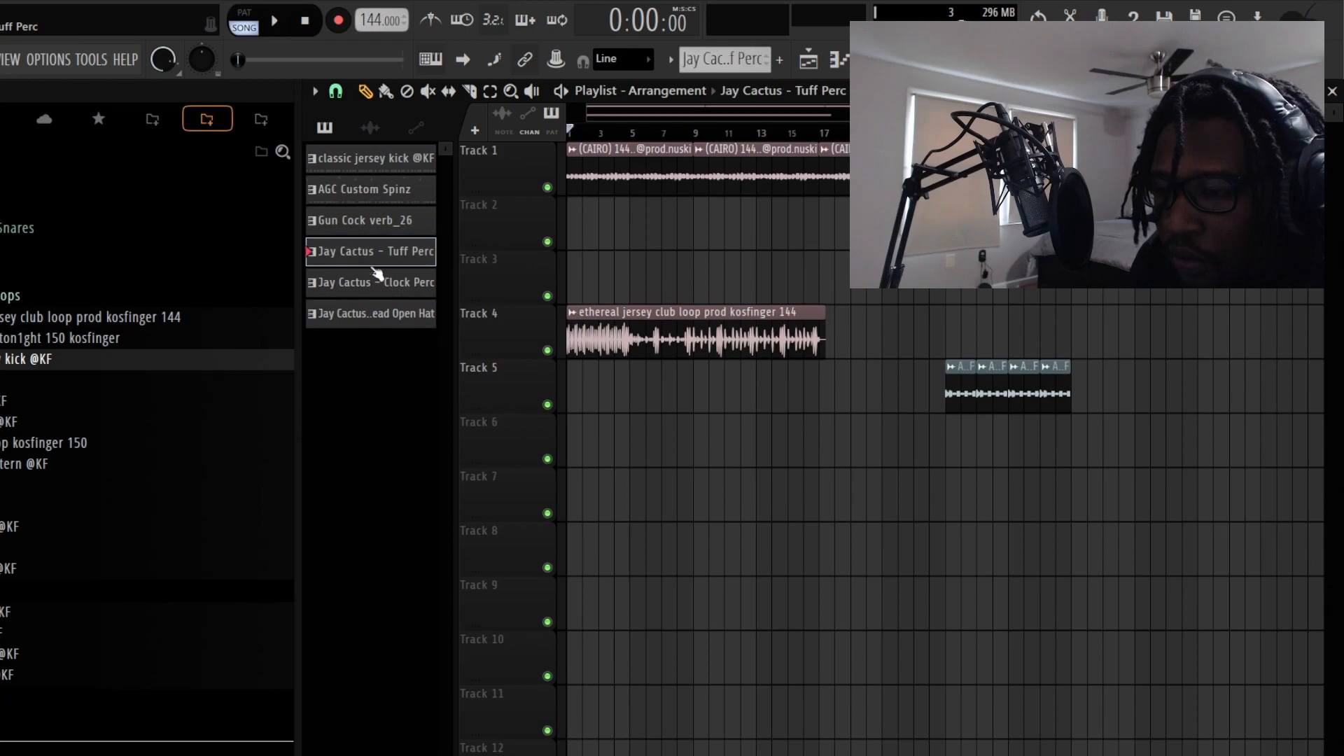
# Step: Place all six split patterns at bar 1 on Tracks 6 to 11 and duplicate the group three times end to end
pyautogui.moveTo(385, 313); pyautogui.dragTo(737, 452)
pyautogui.moveTo(739, 448); pyautogui.dragTo(223, 439)
pyautogui.hotkey('ctrl', 'b')
pyautogui.hotkey('ctrl', 'b')
pyautogui.hotkey('ctrl', 'b')
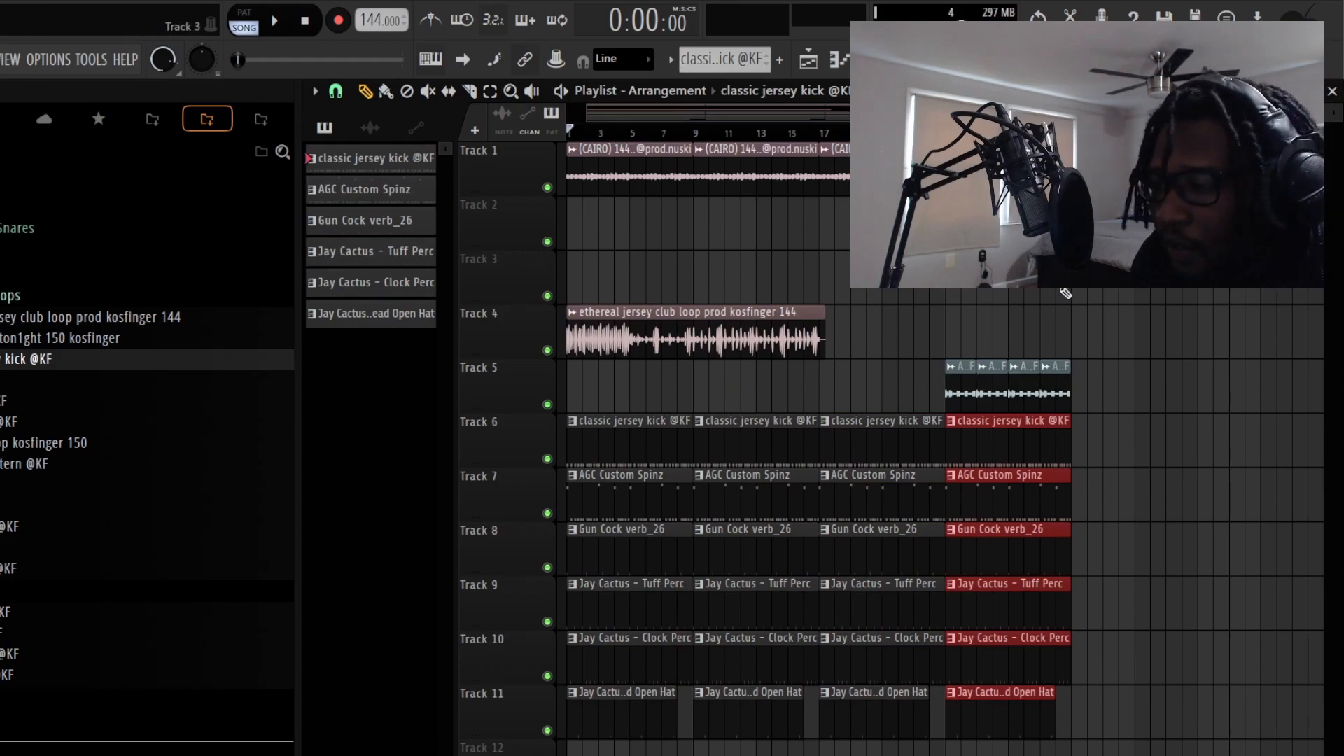
# Step: Colour the six split patterns with a gradient starting from light blue
pyautogui.rightClick(397, 168)
pyautogui.click(526, 254)
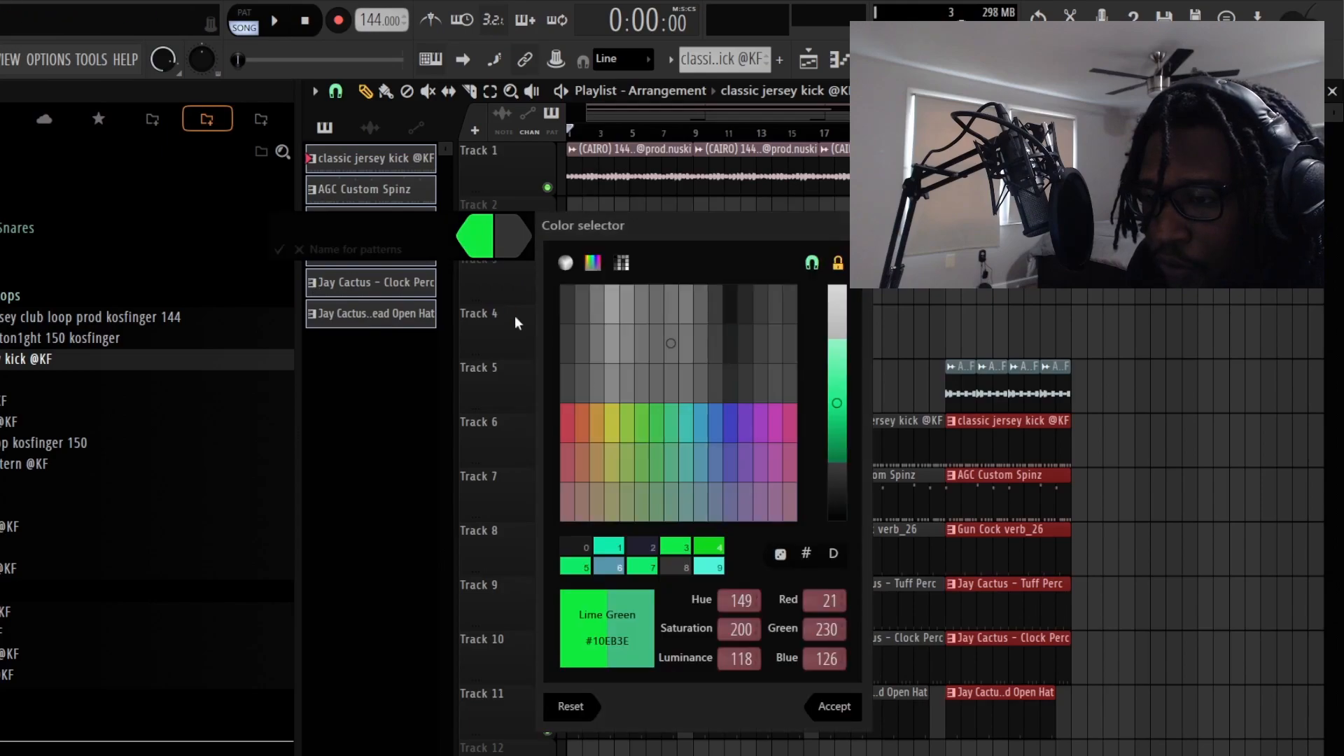
pyautogui.click(609, 567)
pyautogui.click(834, 706)
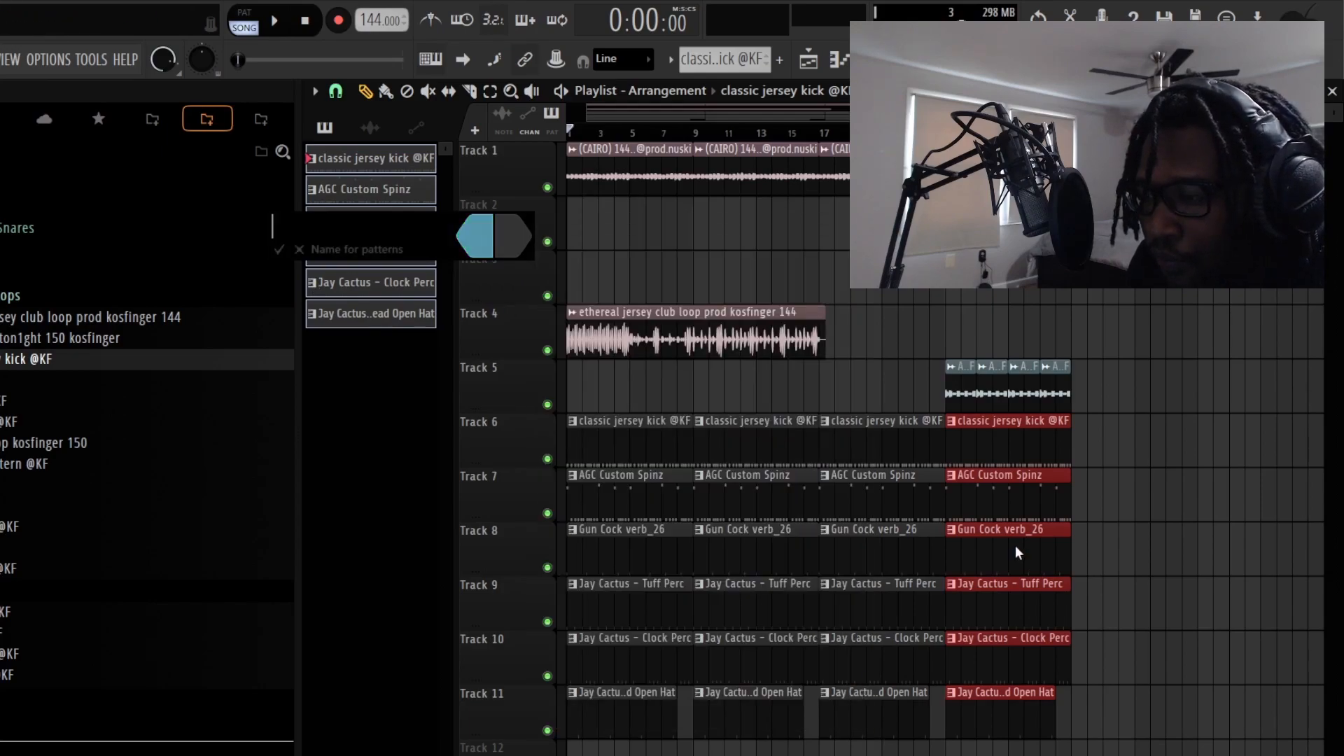
pyautogui.click(280, 250)
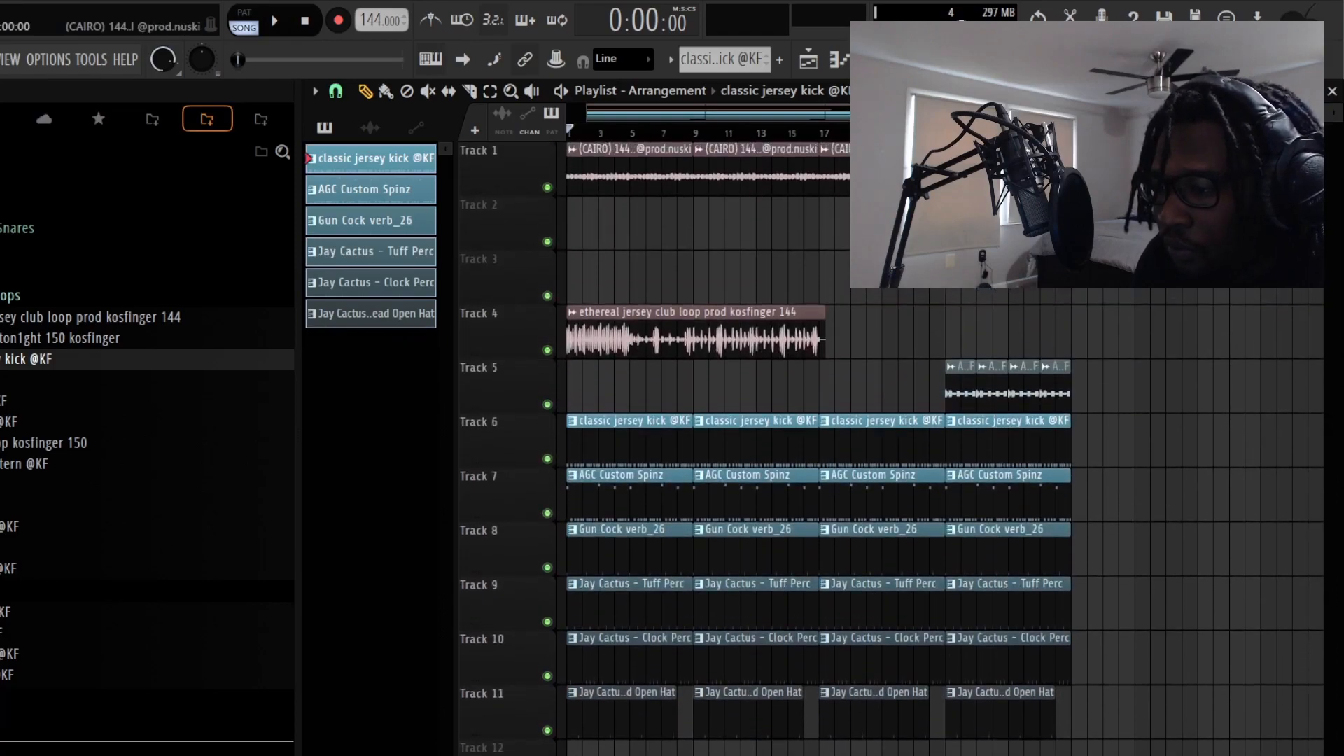
pyautogui.scroll(-1, 1113, 371)
pyautogui.scroll(1, 930, 378)
pyautogui.scroll(-1, 753, 387)
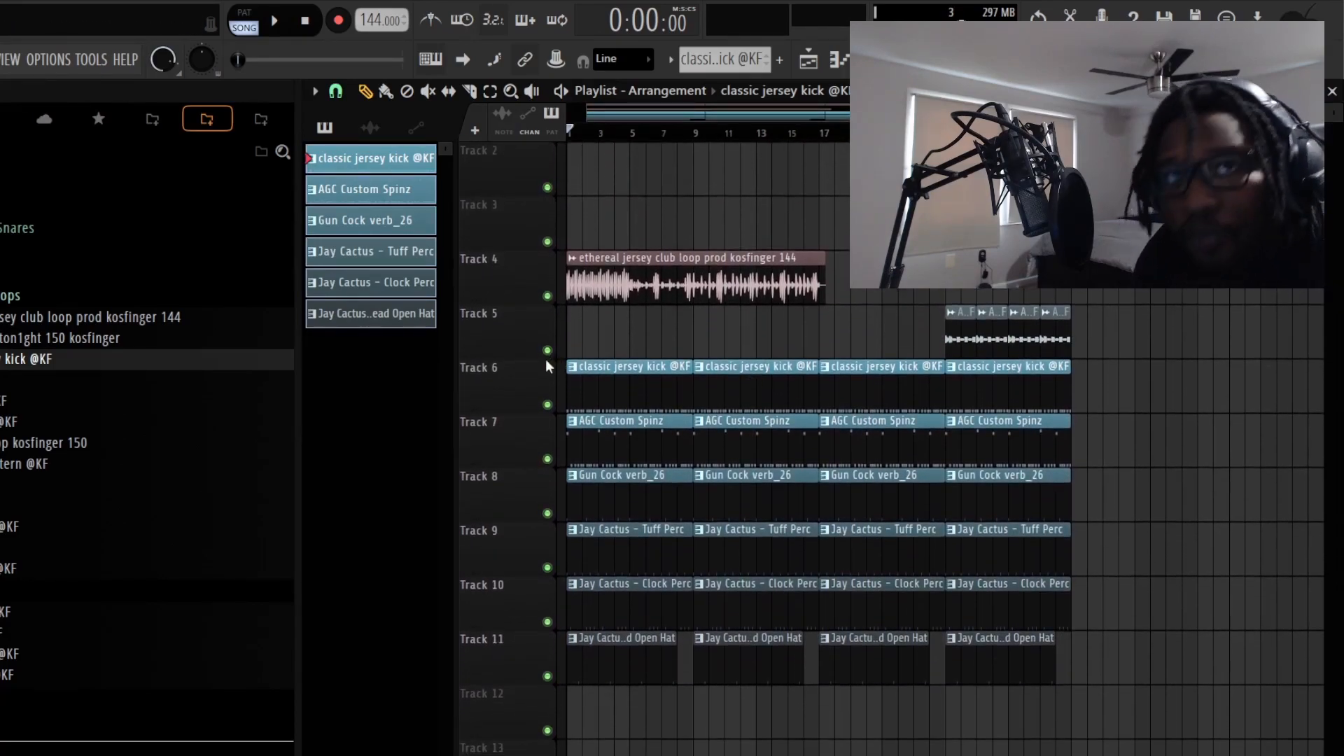
pyautogui.scroll(1, 812, 273)
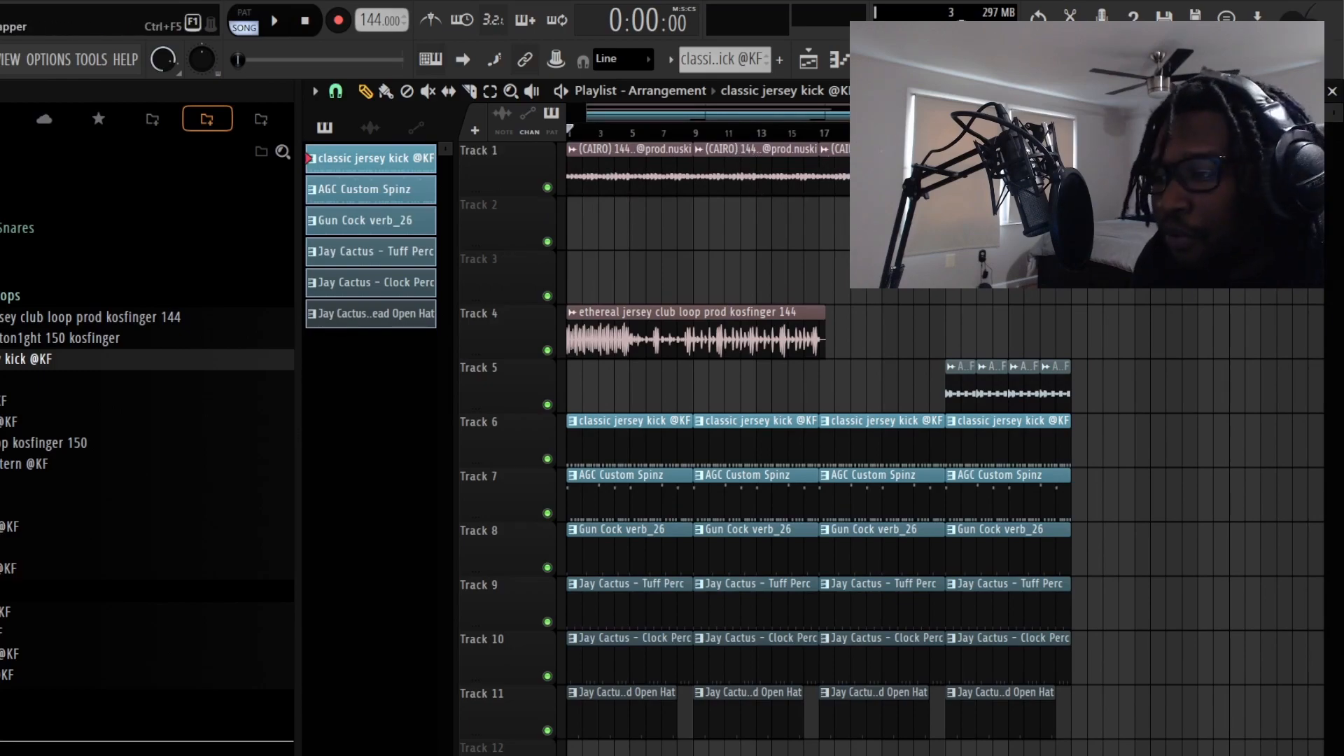
# Step: Delete the first set of drum pattern clips on Tracks 6 to 11, so the drums start at bar 9, and play the song
pyautogui.rightClick(586, 424)
pyautogui.press('space')
pyautogui.rightClick(595, 482)
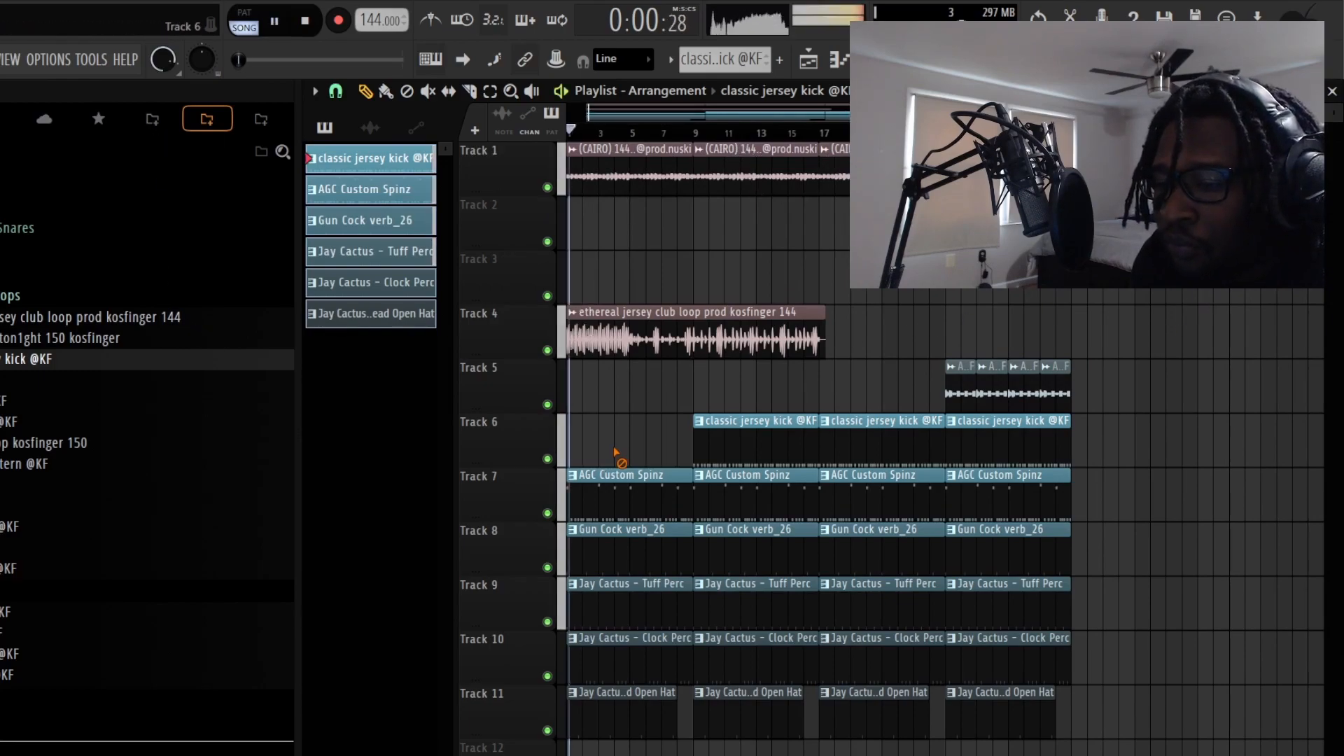
pyautogui.rightClick(618, 533)
pyautogui.rightClick(625, 586)
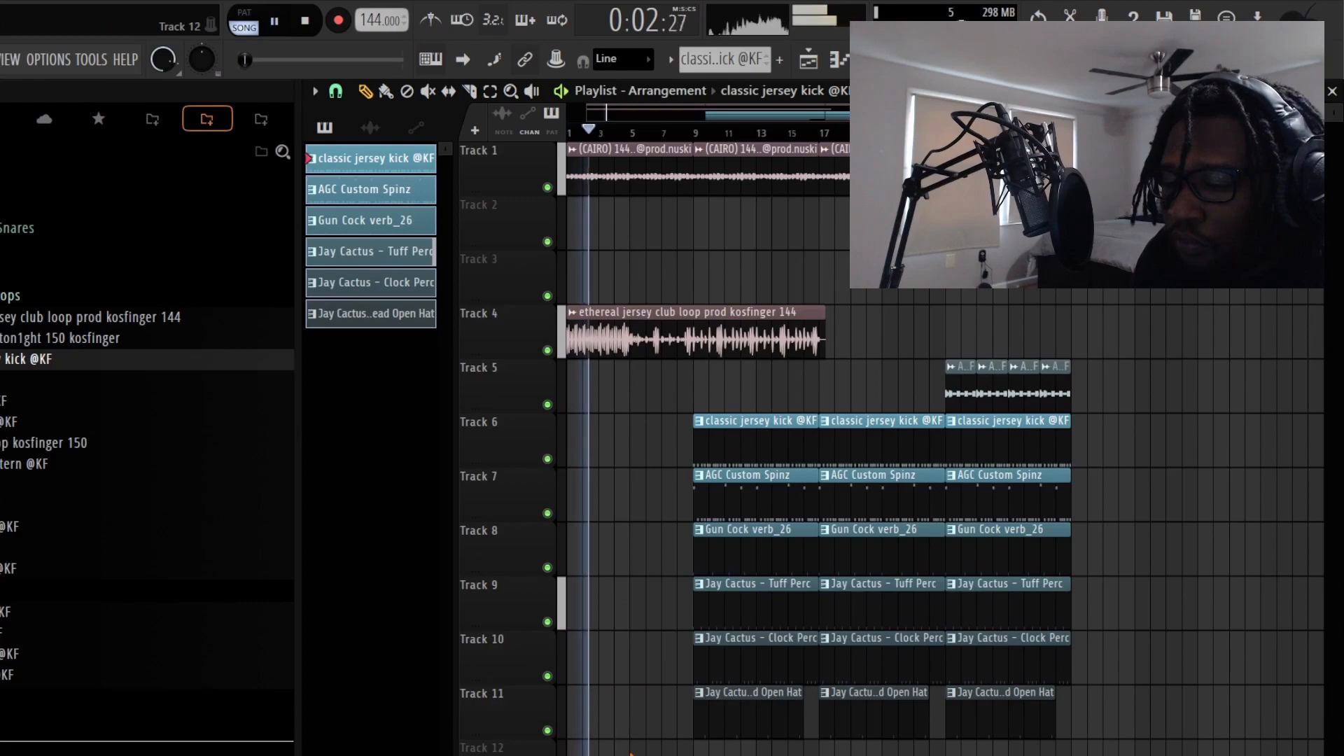
# Step: Add a Jay Cactus - Tuff Perc clip at bar 1 on Track 9 and trim its start to bar 5
pyautogui.scroll(3, 707, 111)
pyautogui.moveTo(707, 112); pyautogui.dragTo(452, 154)
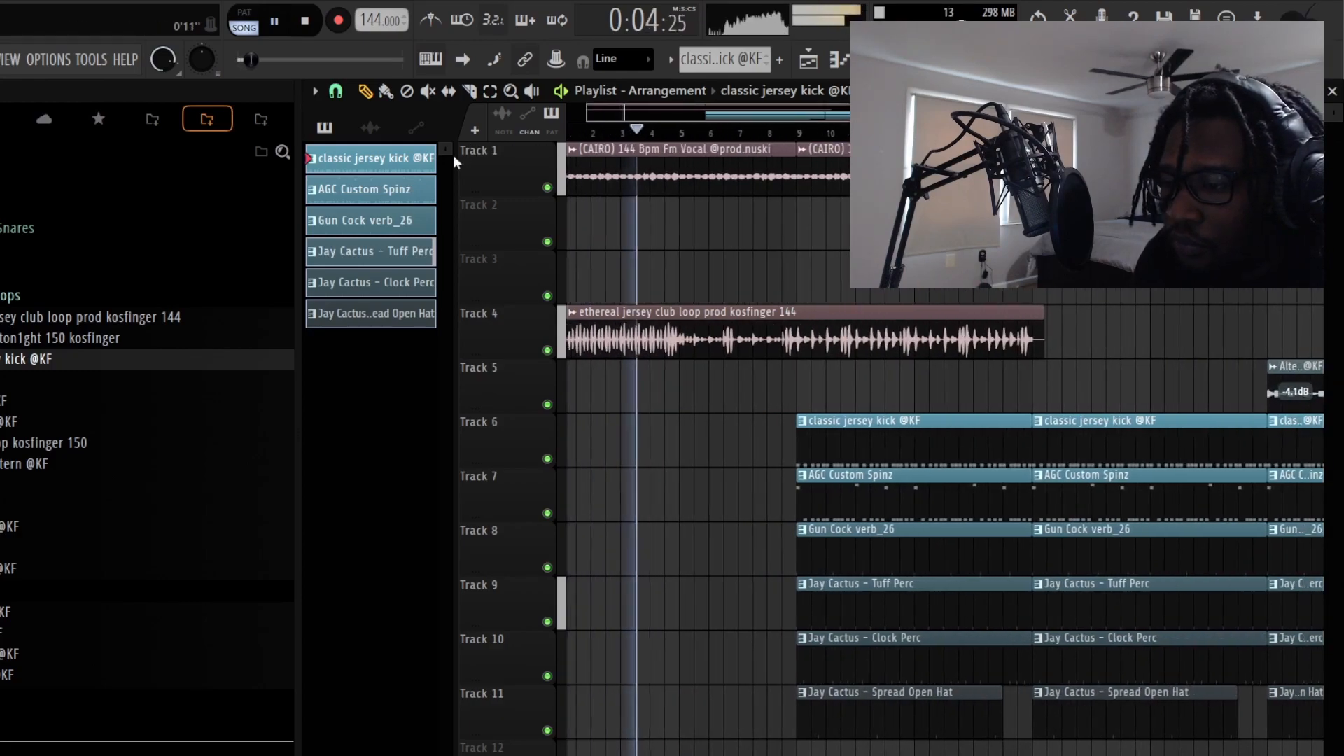
pyautogui.scroll(-3, 910, 112)
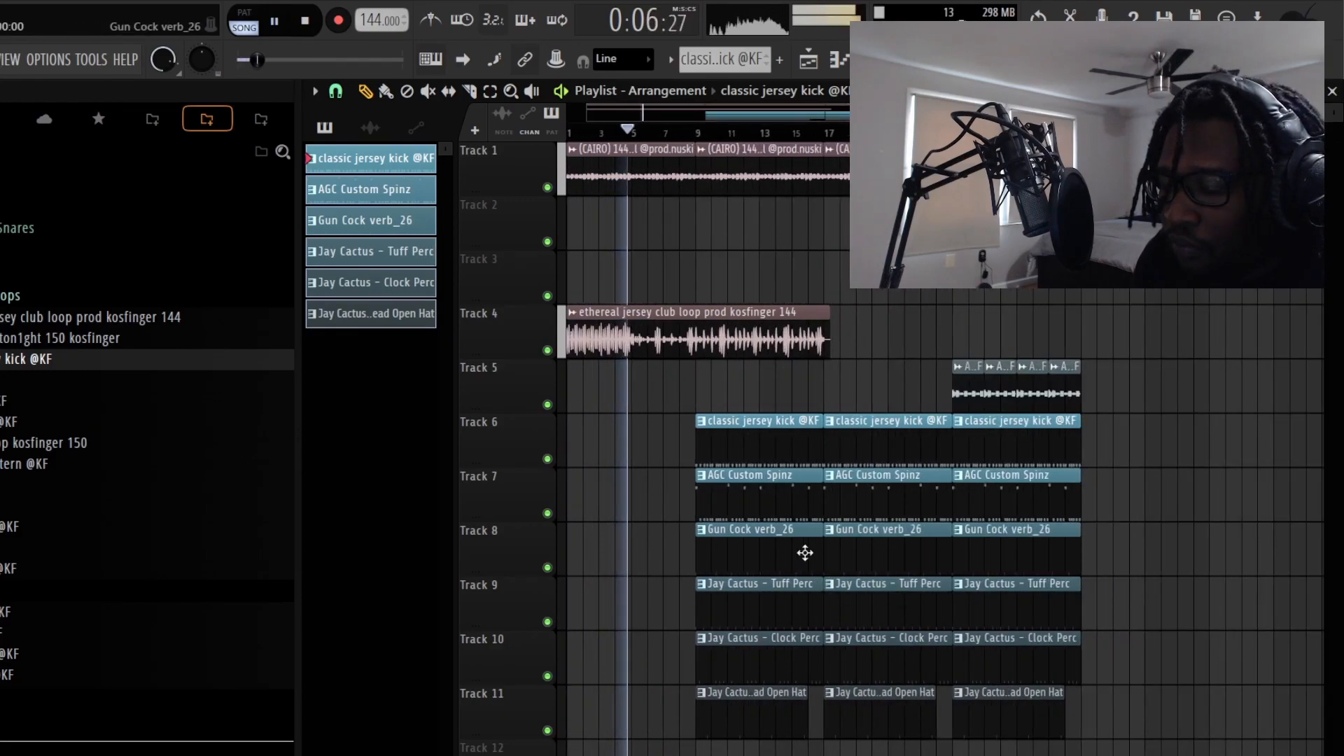
pyautogui.click(712, 496)
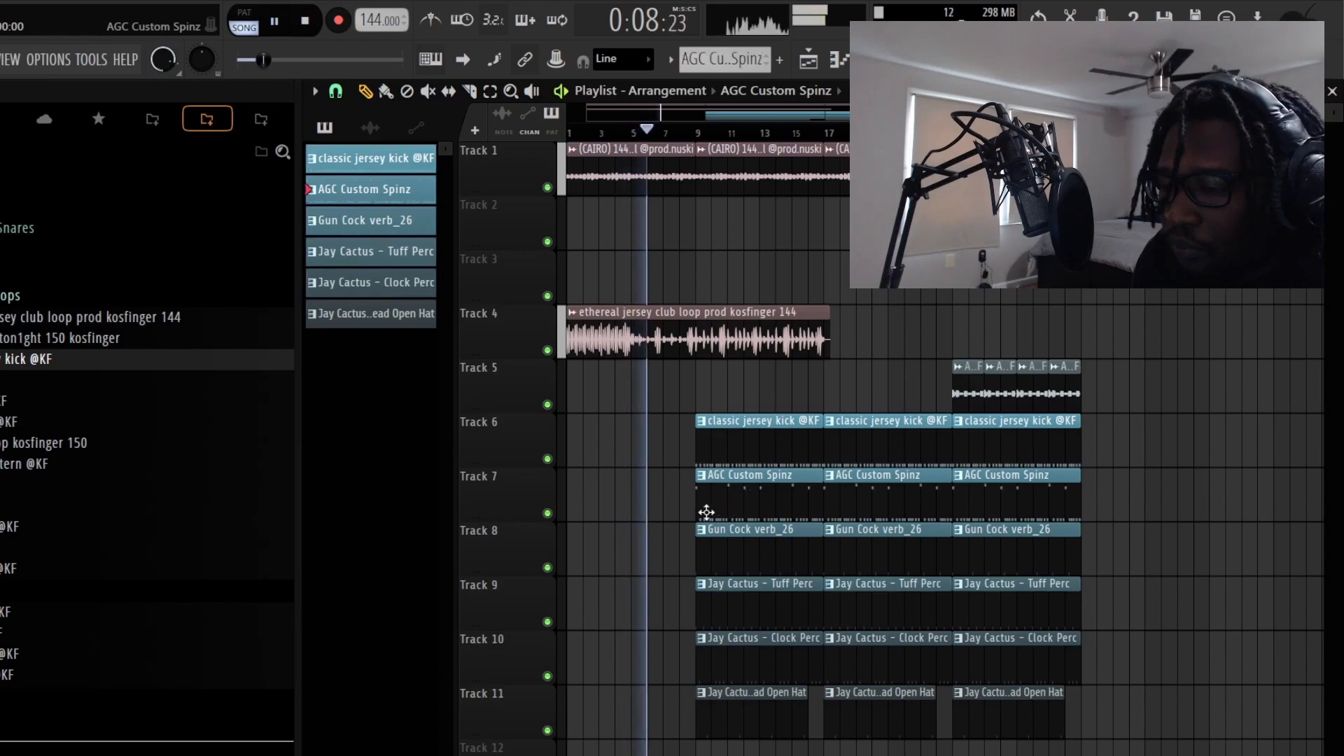
pyautogui.click(728, 610)
pyautogui.click(572, 611)
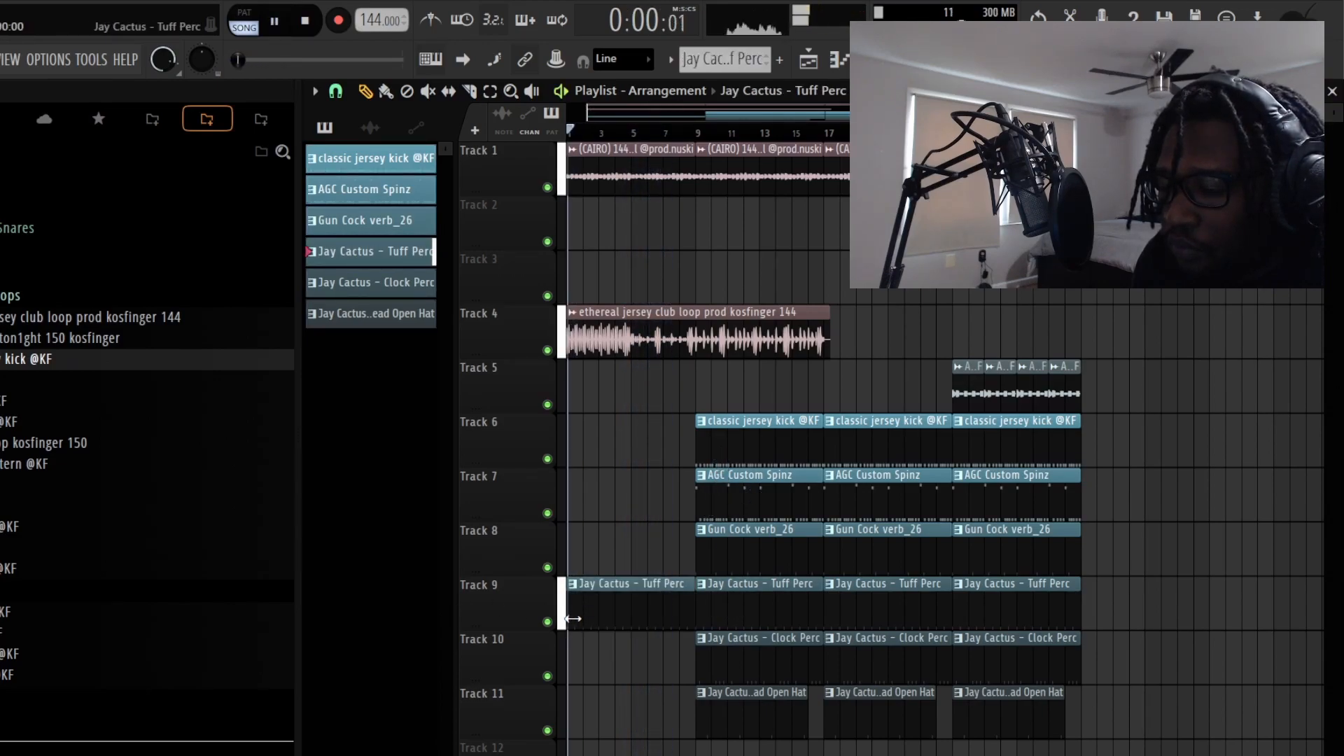
pyautogui.moveTo(584, 612); pyautogui.dragTo(644, 610)
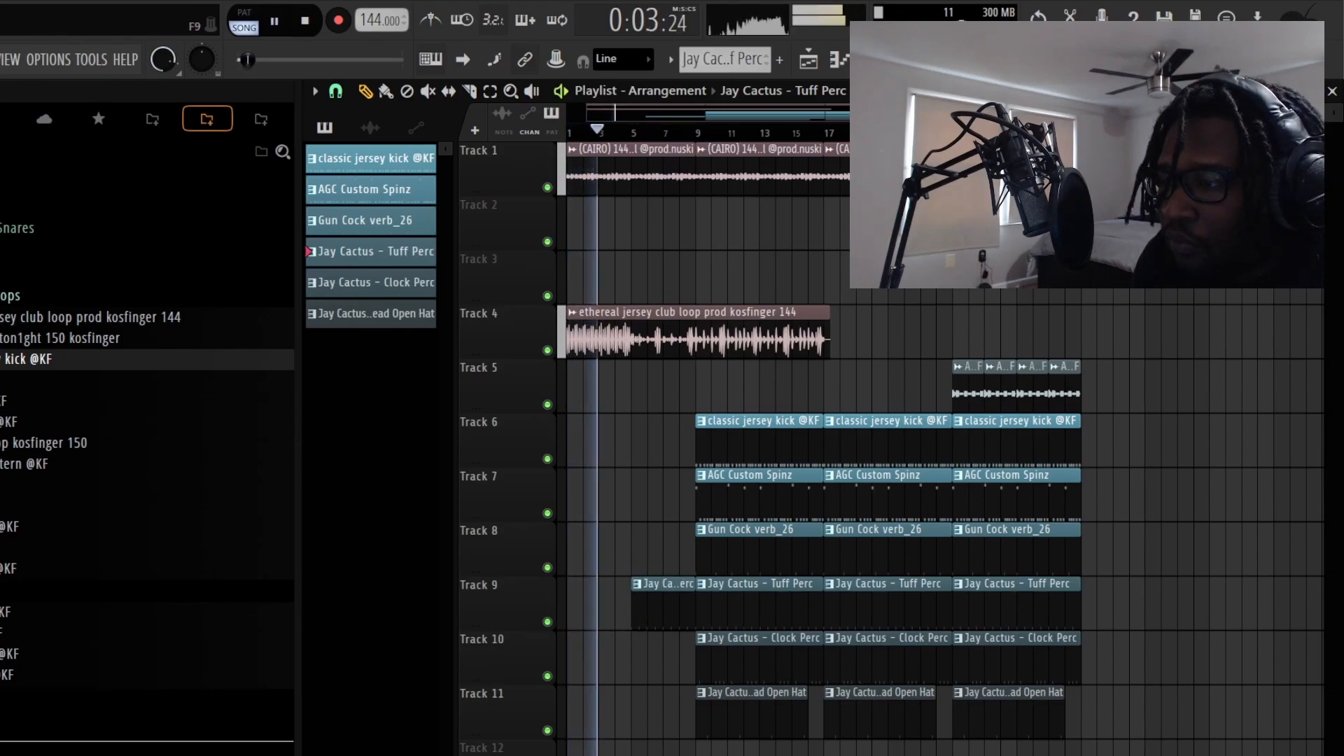
# Step: Create an automation clip on Track 2 for the mix level of the Effectrix effect on mixer Insert 1
pyautogui.press('F9')
pyautogui.scroll(18, 552, 233)
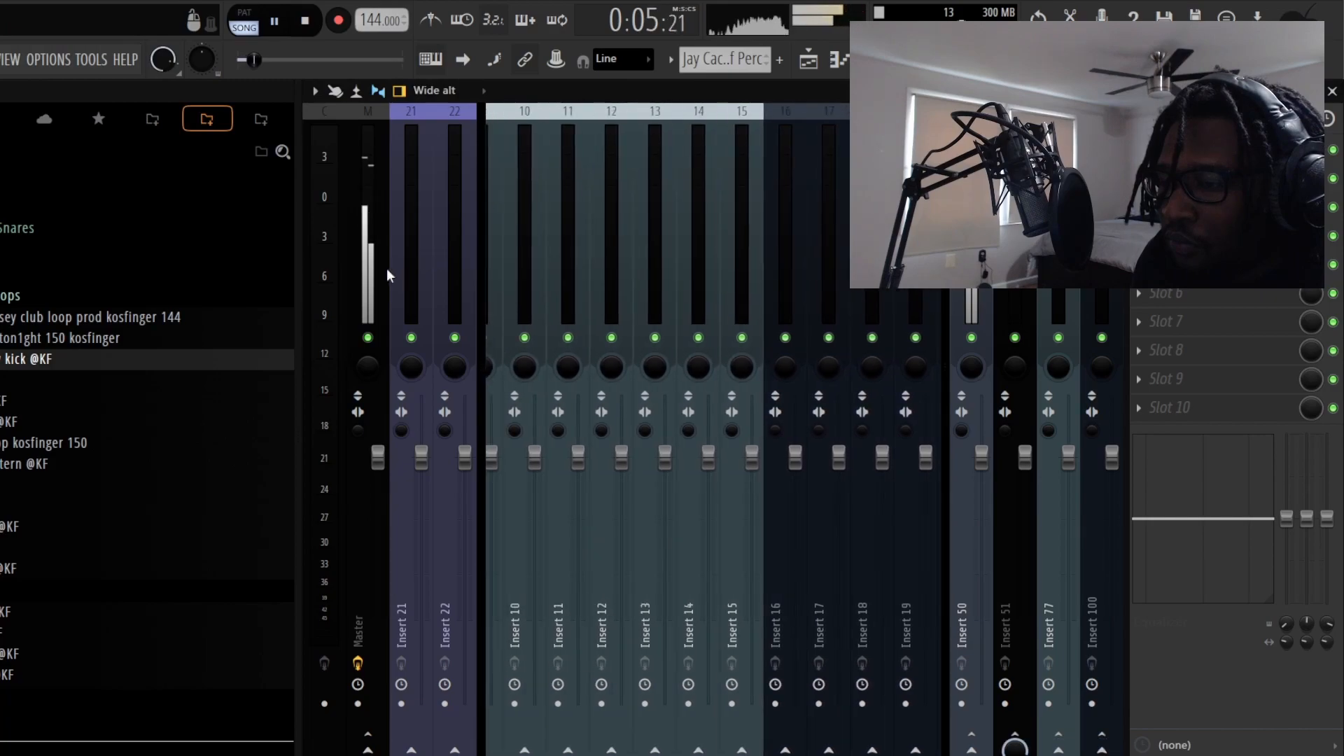
pyautogui.press('space')
pyautogui.scroll(2, 578, 241)
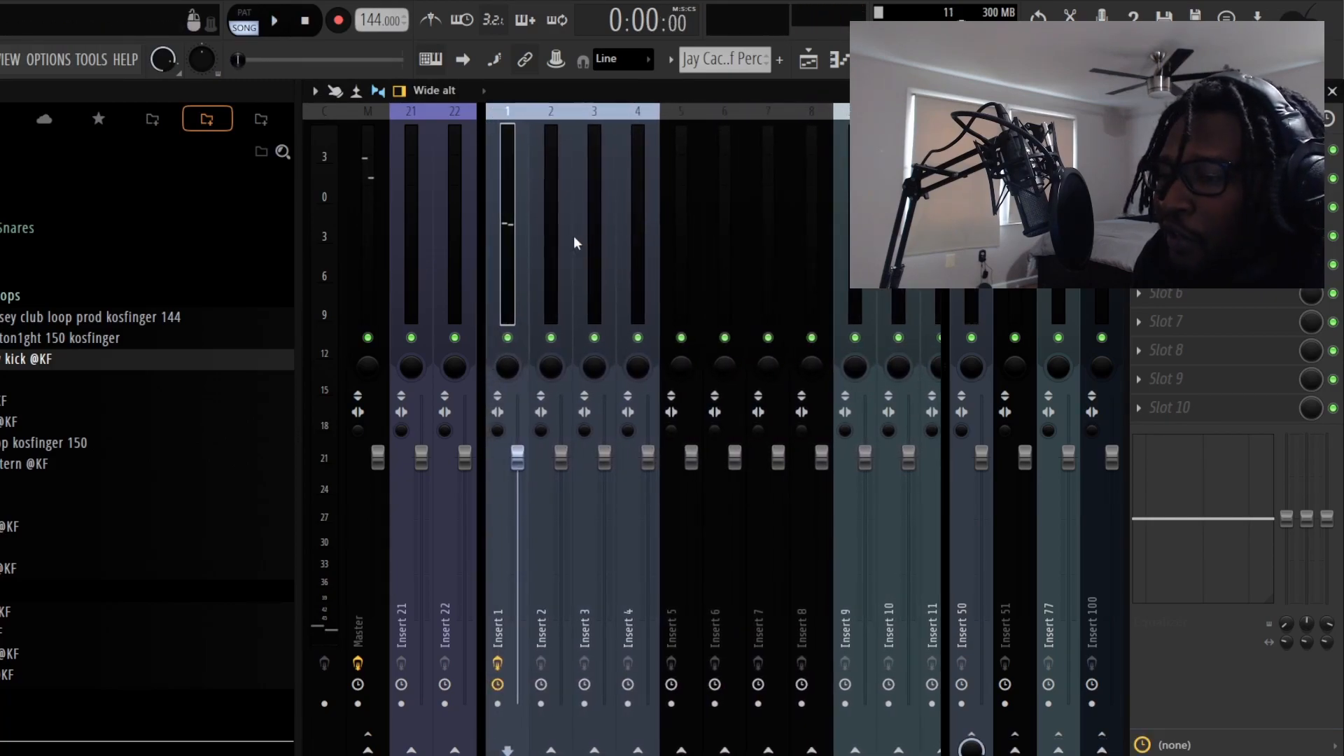
pyautogui.press('F5')
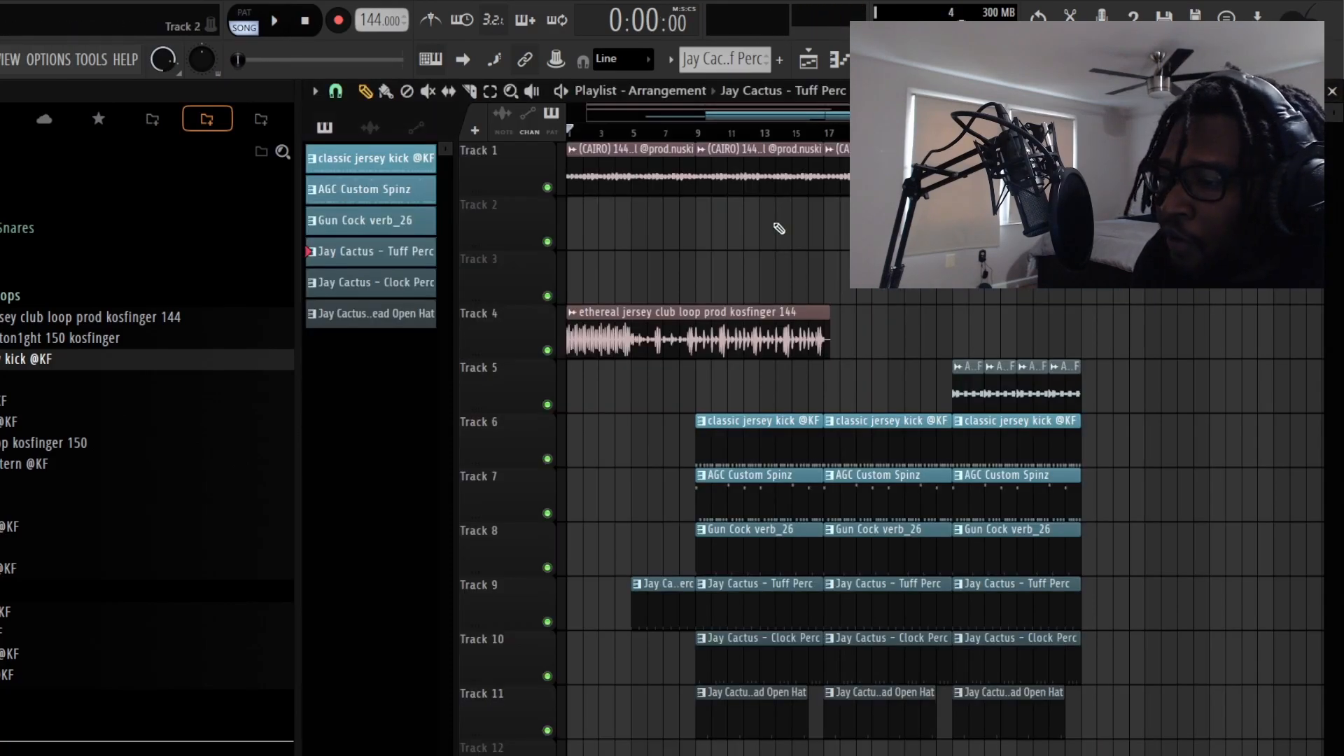
pyautogui.press('space')
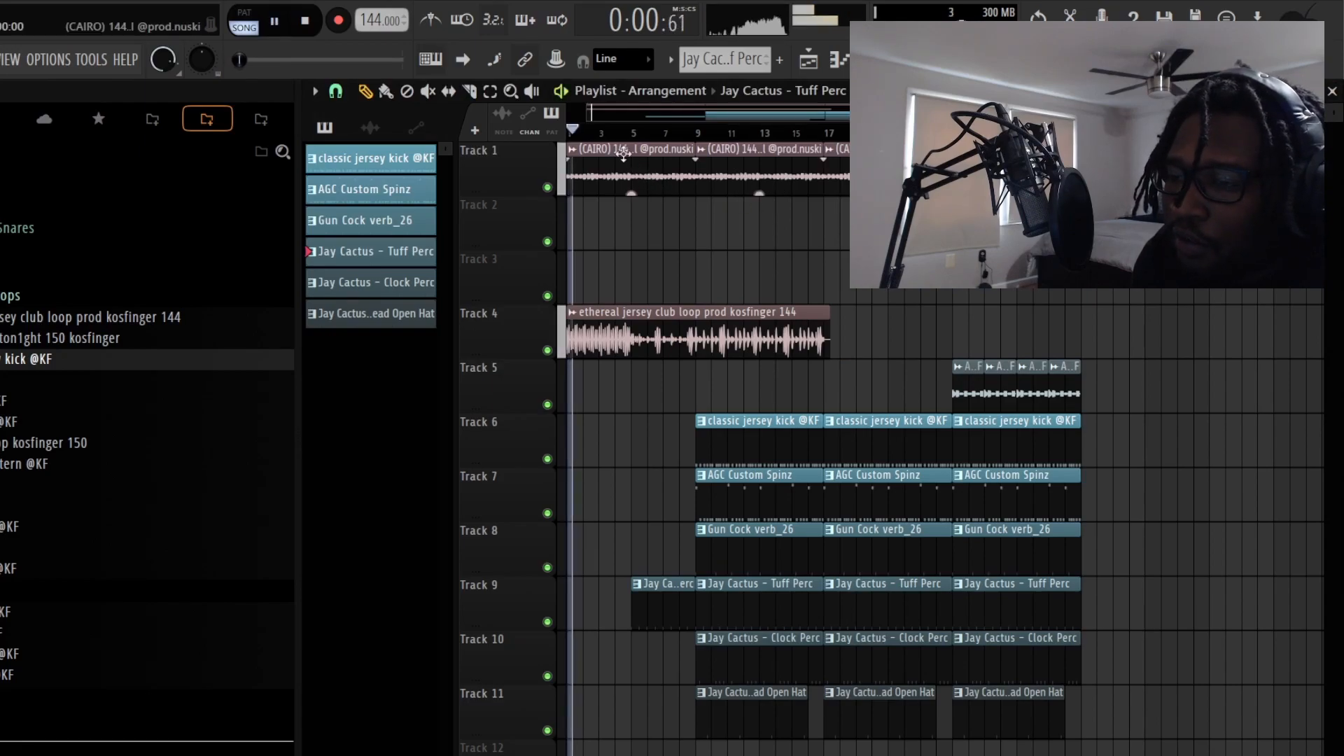
pyautogui.press('space')
pyautogui.press('F9')
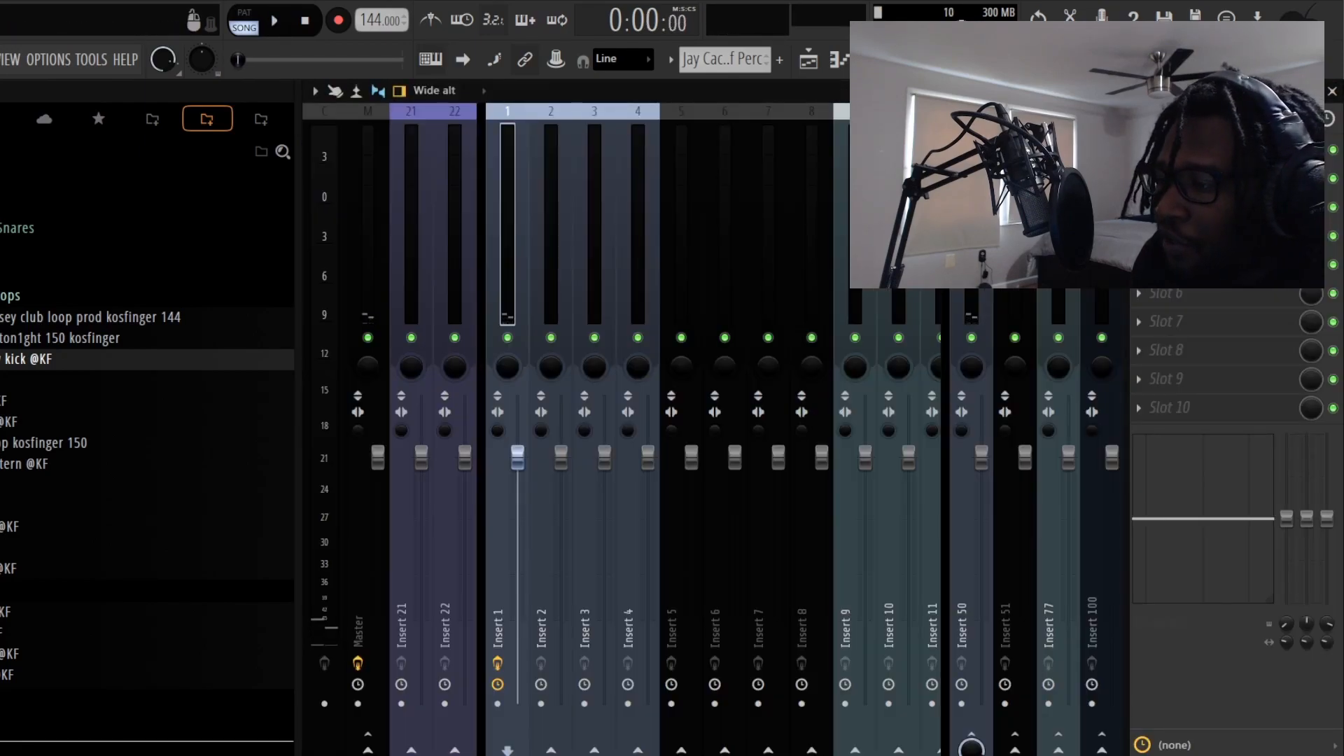
pyautogui.rightClick(1311, 179)
pyautogui.click(1274, 311)
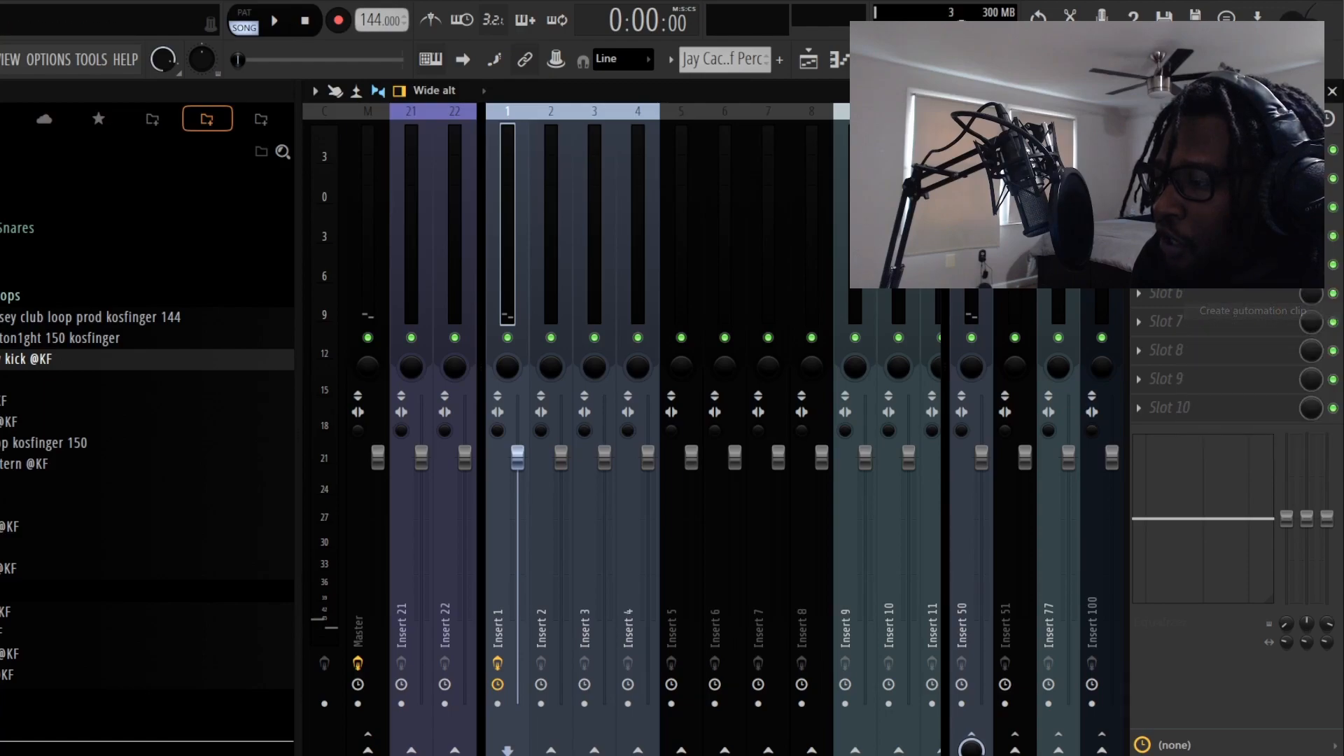
pyautogui.click(1332, 92)
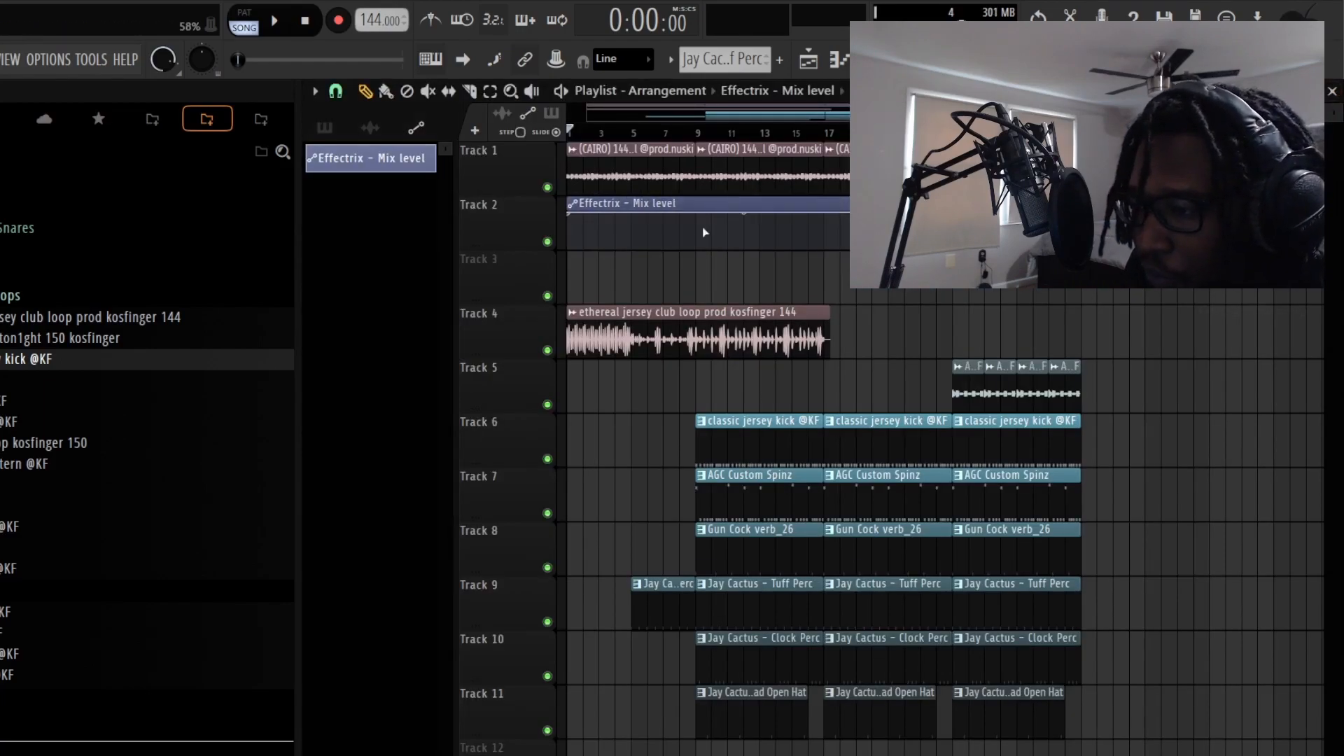
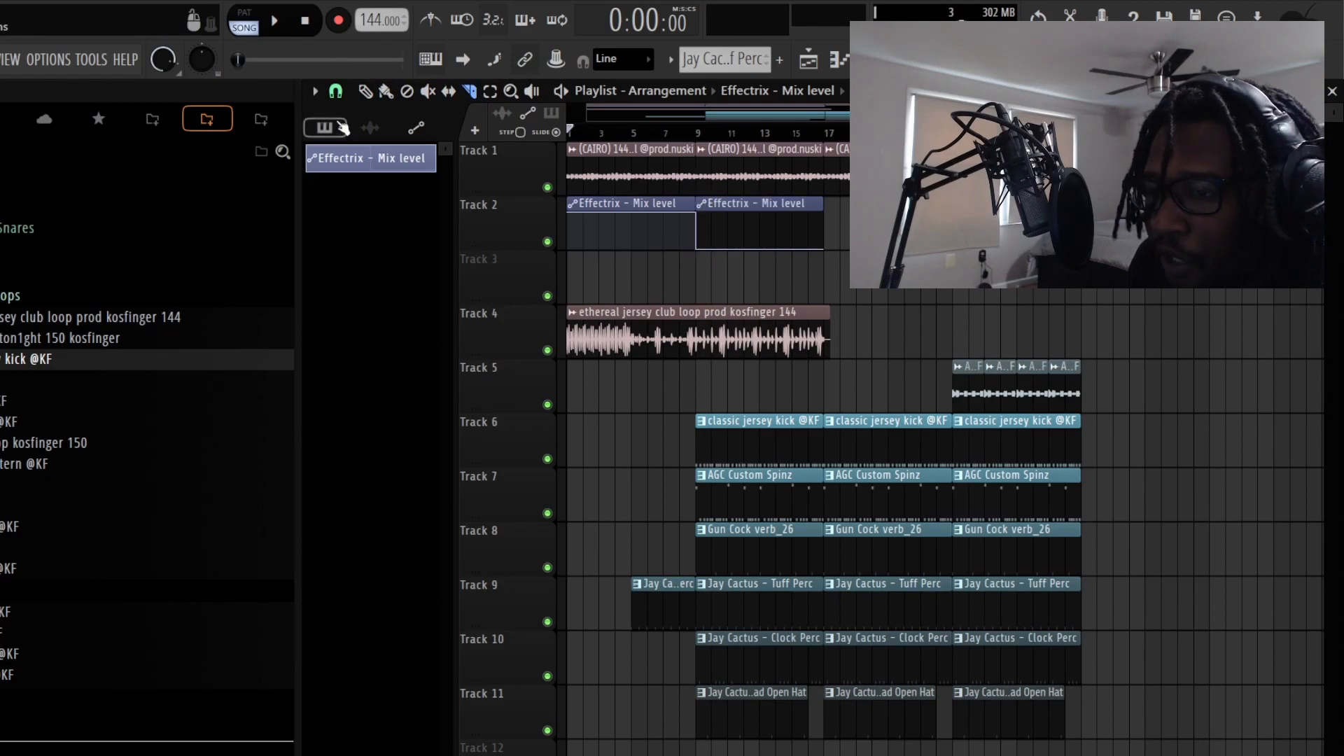
# Step: Place the low-level Effectrix mix automation clip at bar 1 on Track 2 and repeat it end to end along the track
pyautogui.rightClick(746, 203)
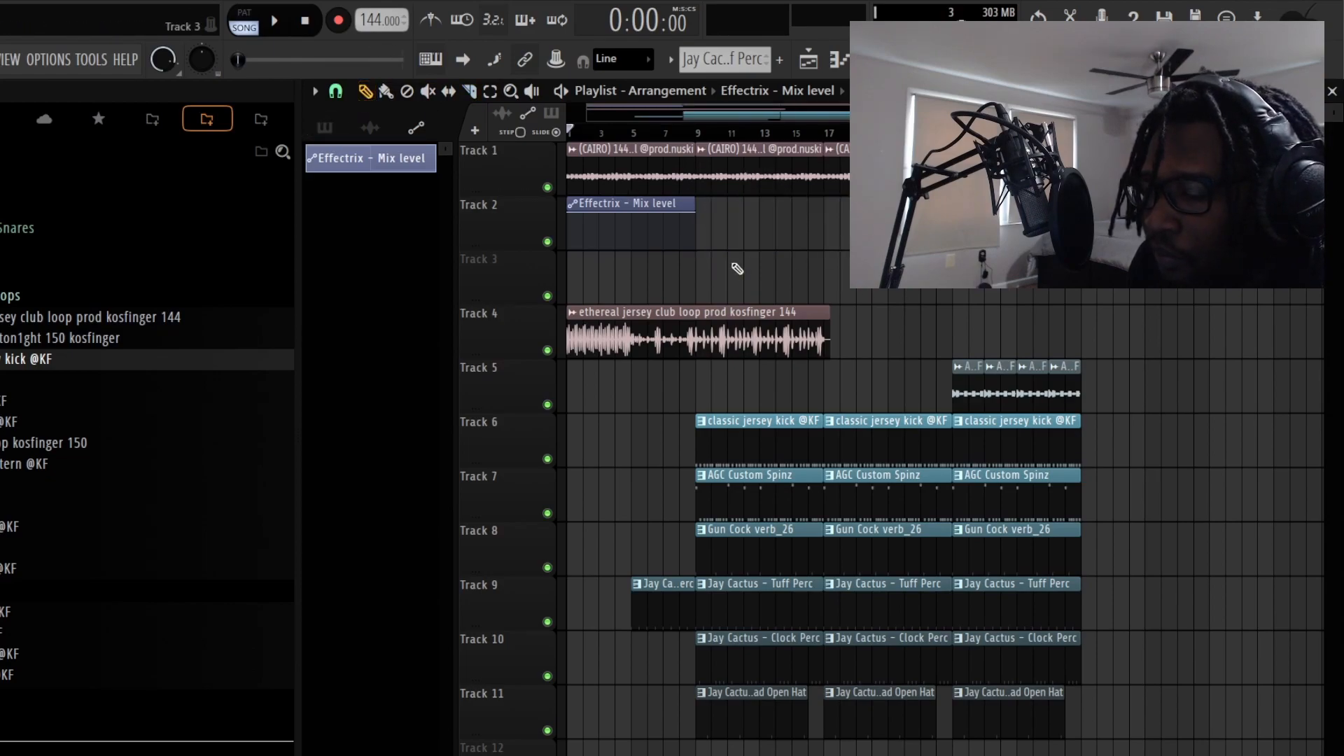
pyautogui.moveTo(642, 212); pyautogui.dragTo(786, 211)
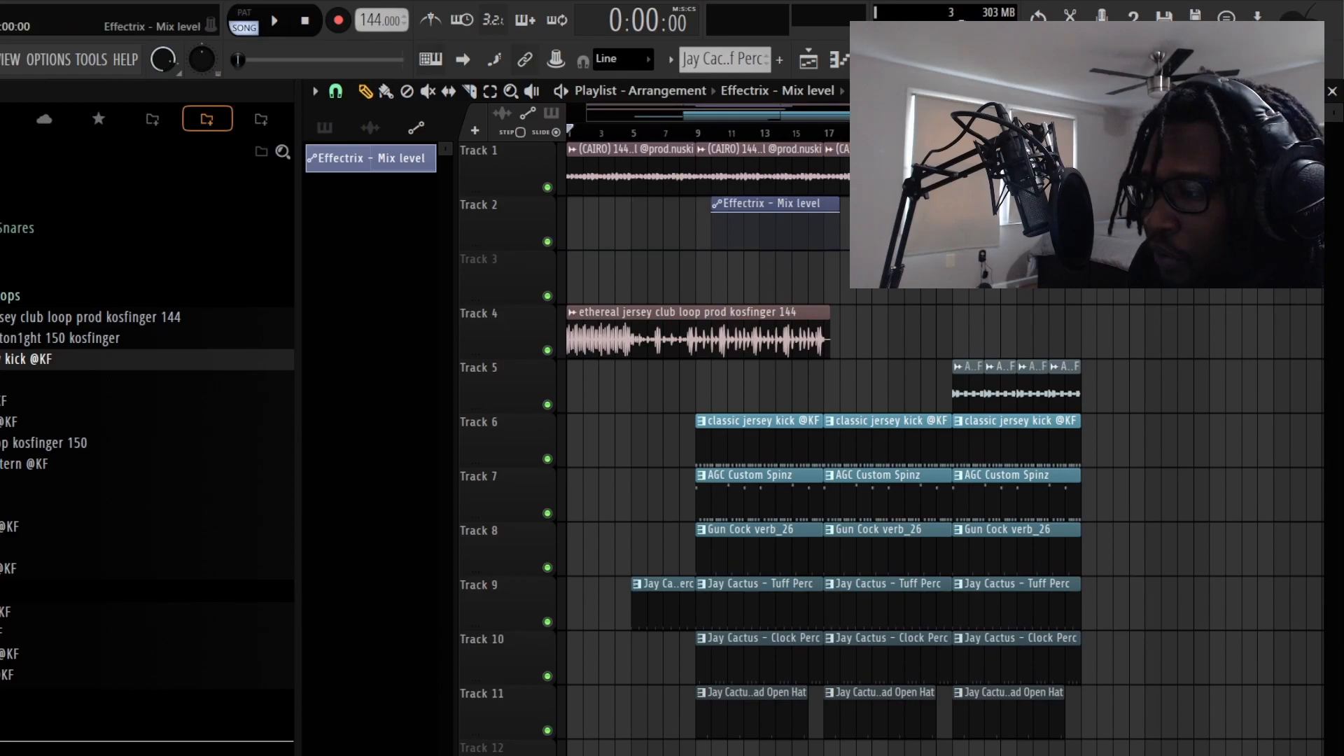
pyautogui.click(602, 207)
pyautogui.rightClick(797, 210)
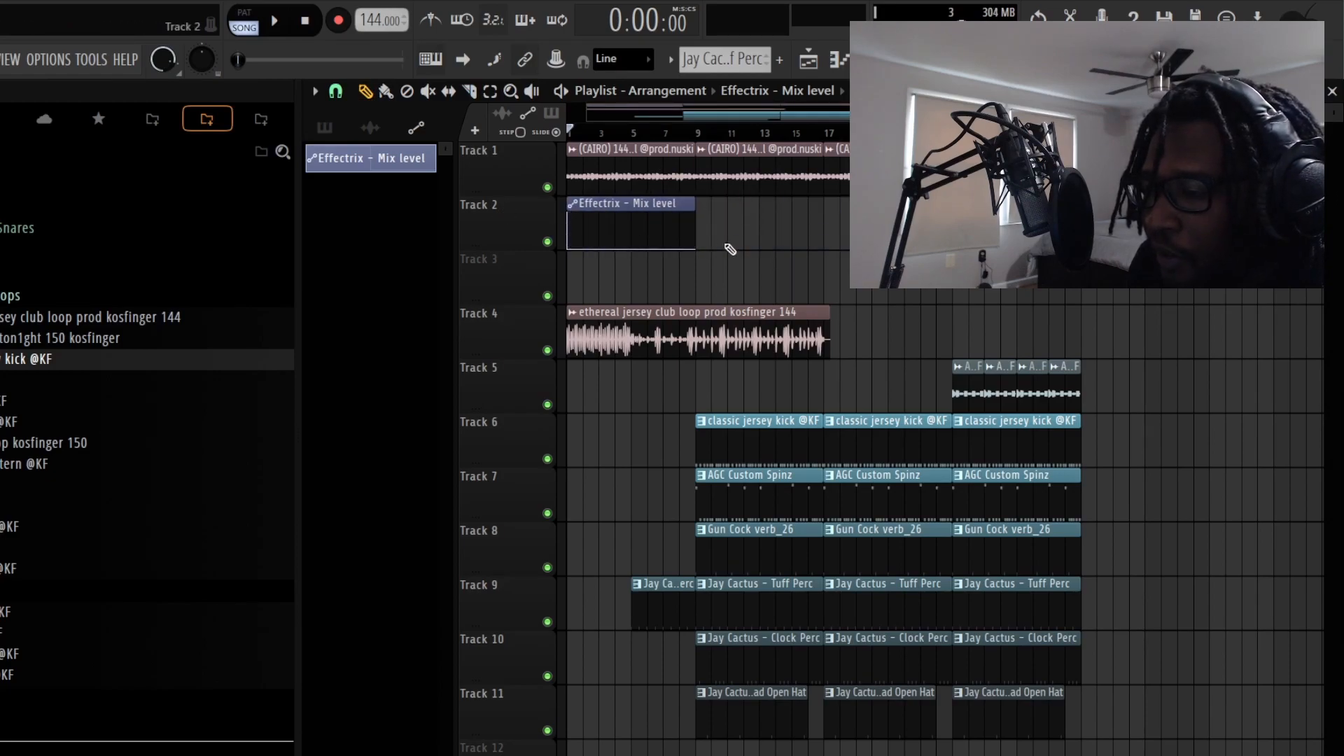
pyautogui.click(703, 222)
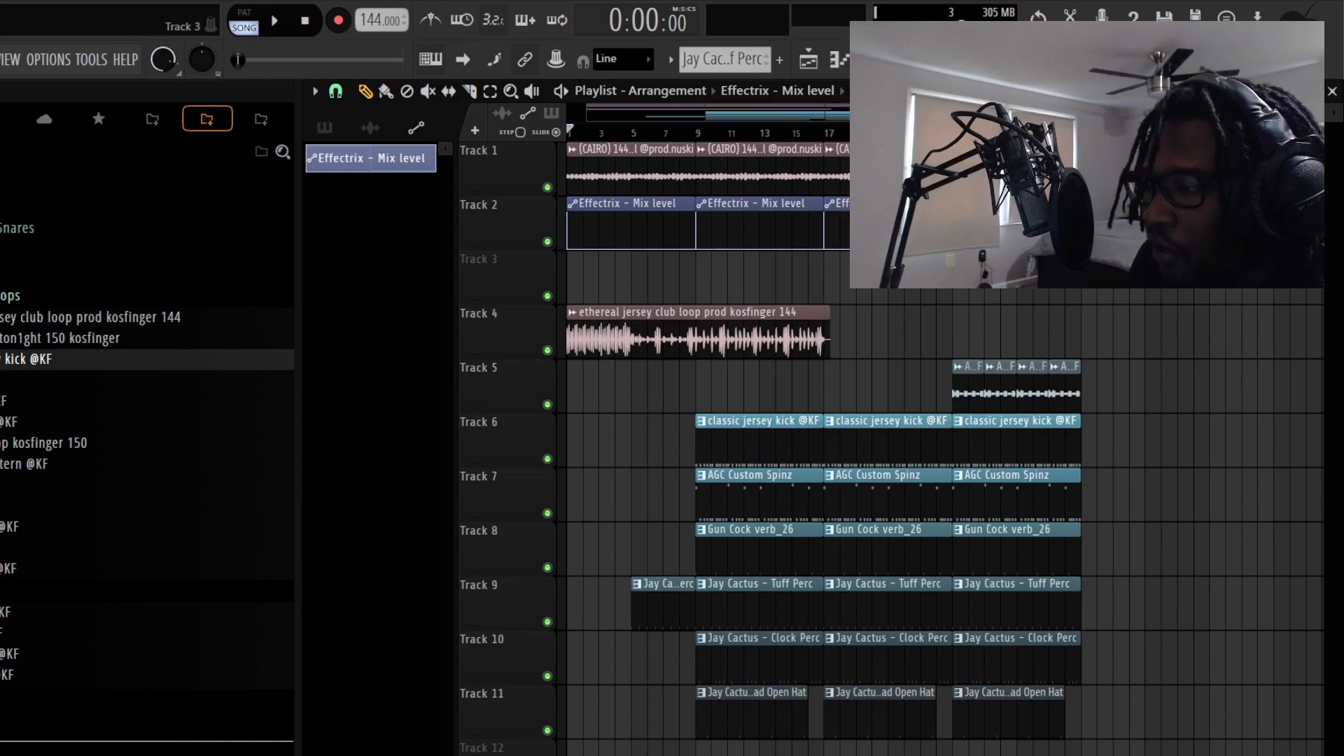
# Step: Play the intro and replace the bar 1 Effectrix automation clip on Track 2 with the raised-level version
pyautogui.press('space')
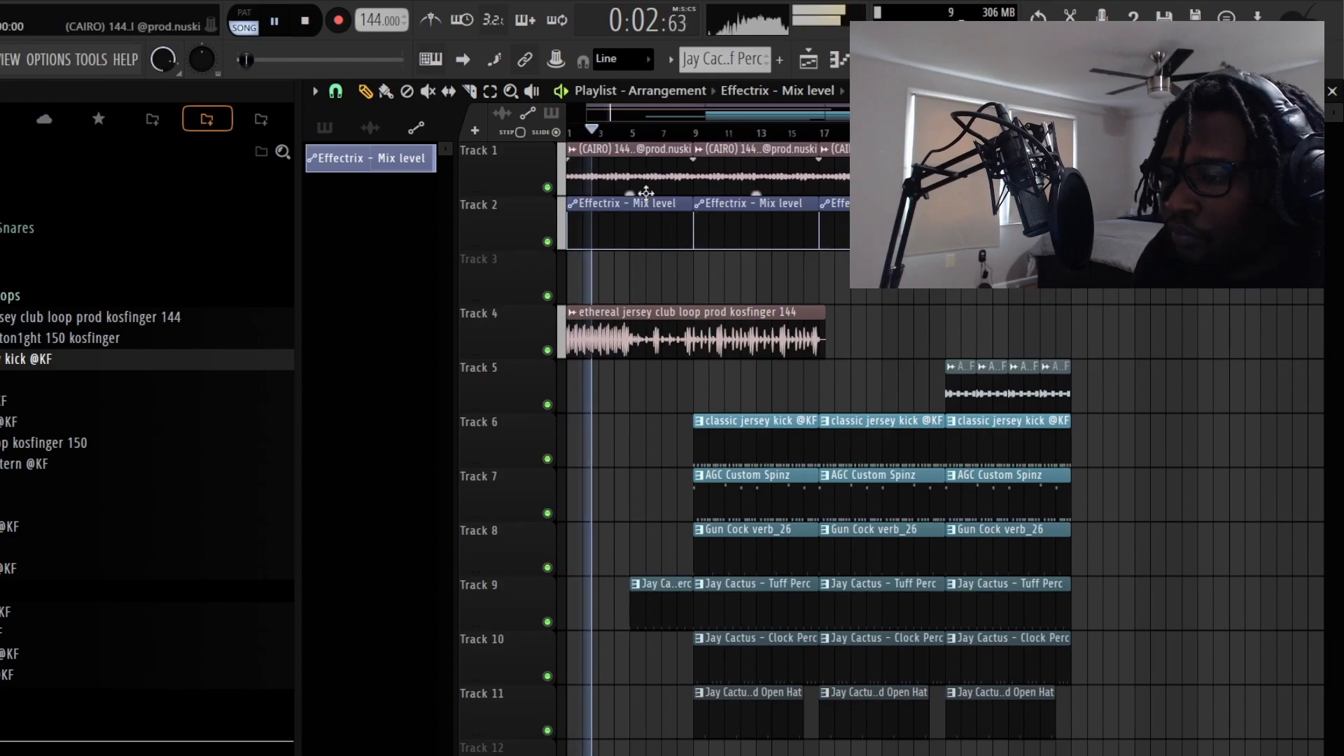
pyautogui.press('space')
pyautogui.rightClick(600, 209)
pyautogui.moveTo(622, 215); pyautogui.dragTo(575, 220)
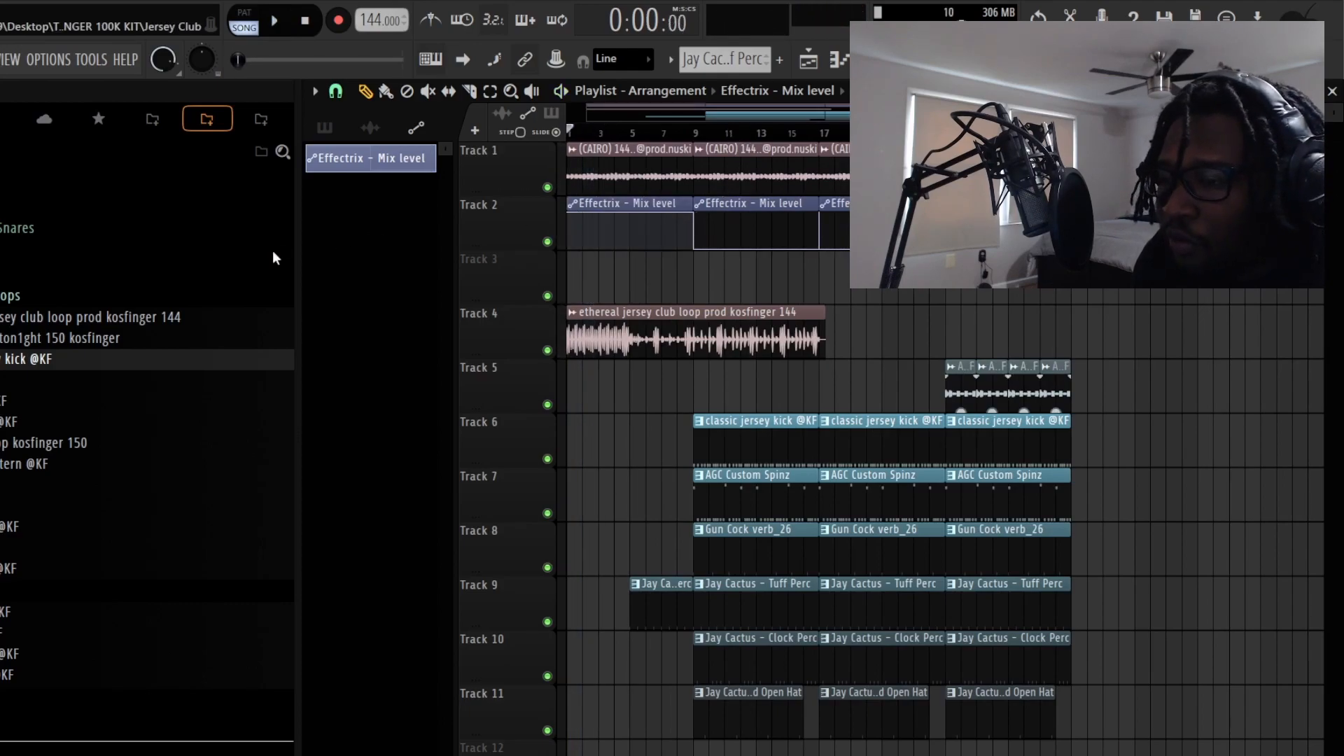
# Step: Delete the classic jersey kick clip at bar 9 on Track 6 and shorten the bar 5 Tuff Perc clip to end at bar 8
pyautogui.press('space')
pyautogui.scroll(1, 658, 136)
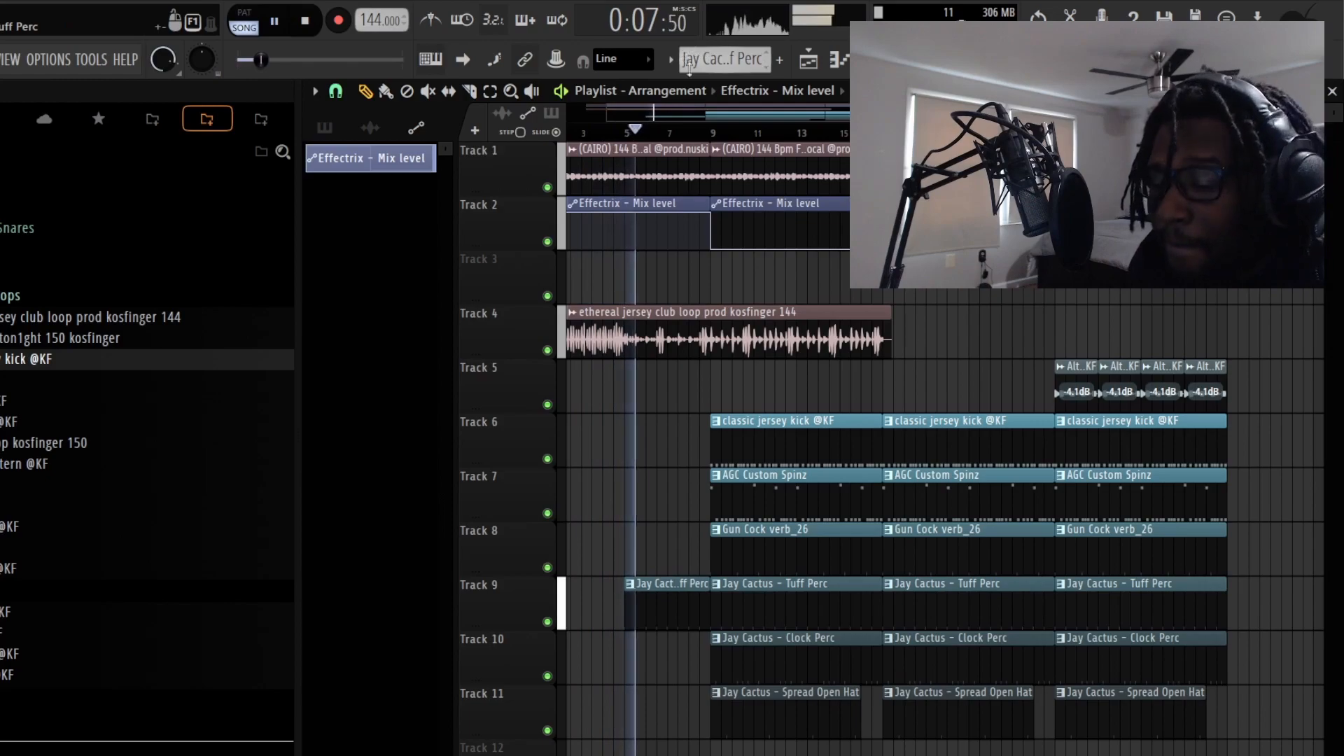
pyautogui.scroll(-2, 684, 392)
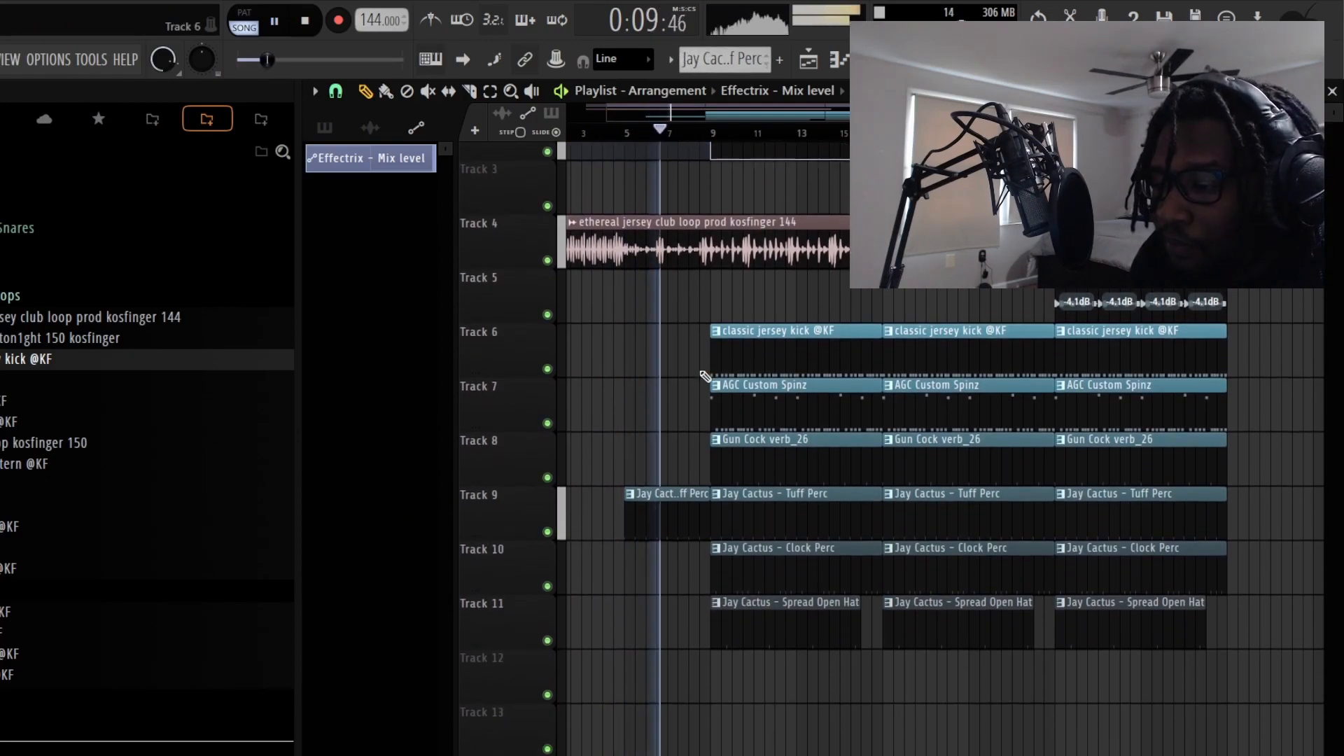
pyautogui.rightClick(769, 346)
pyautogui.scroll(-1, 769, 346)
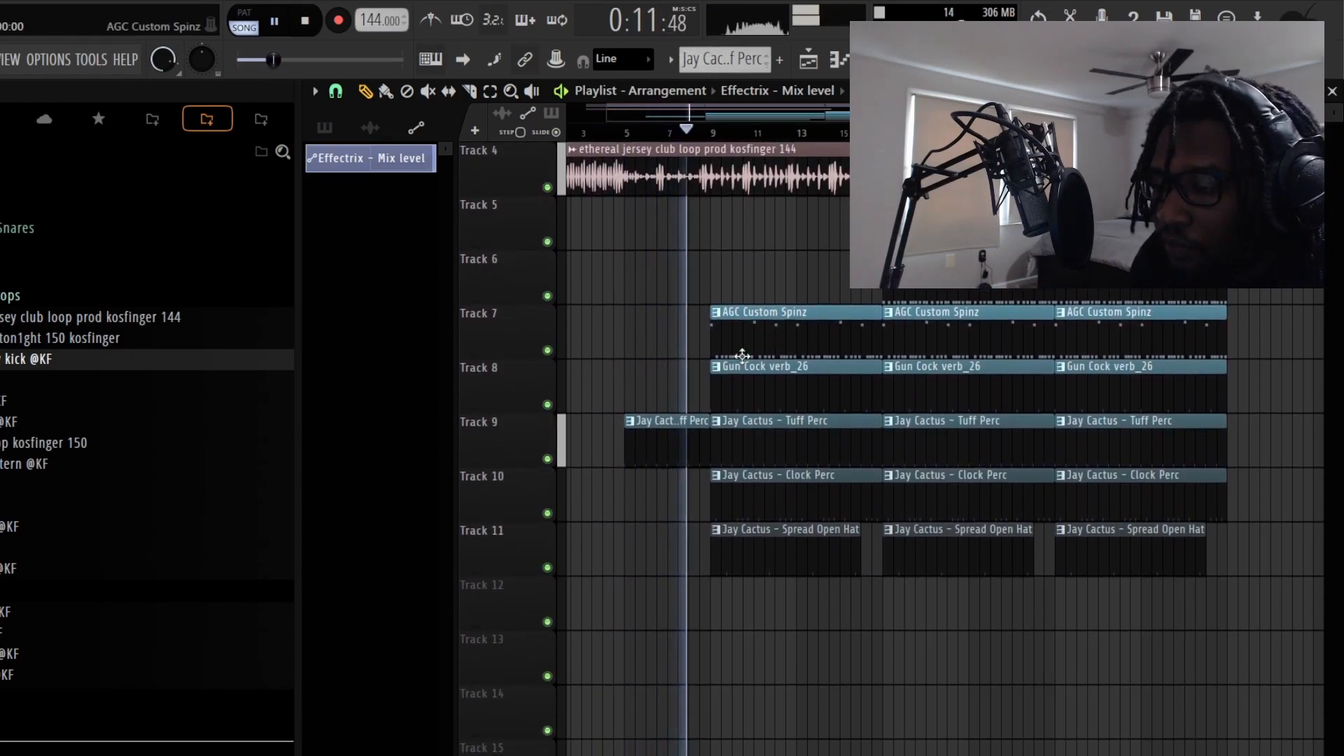
pyautogui.scroll(-1, 675, 455)
pyautogui.moveTo(691, 426); pyautogui.dragTo(670, 426)
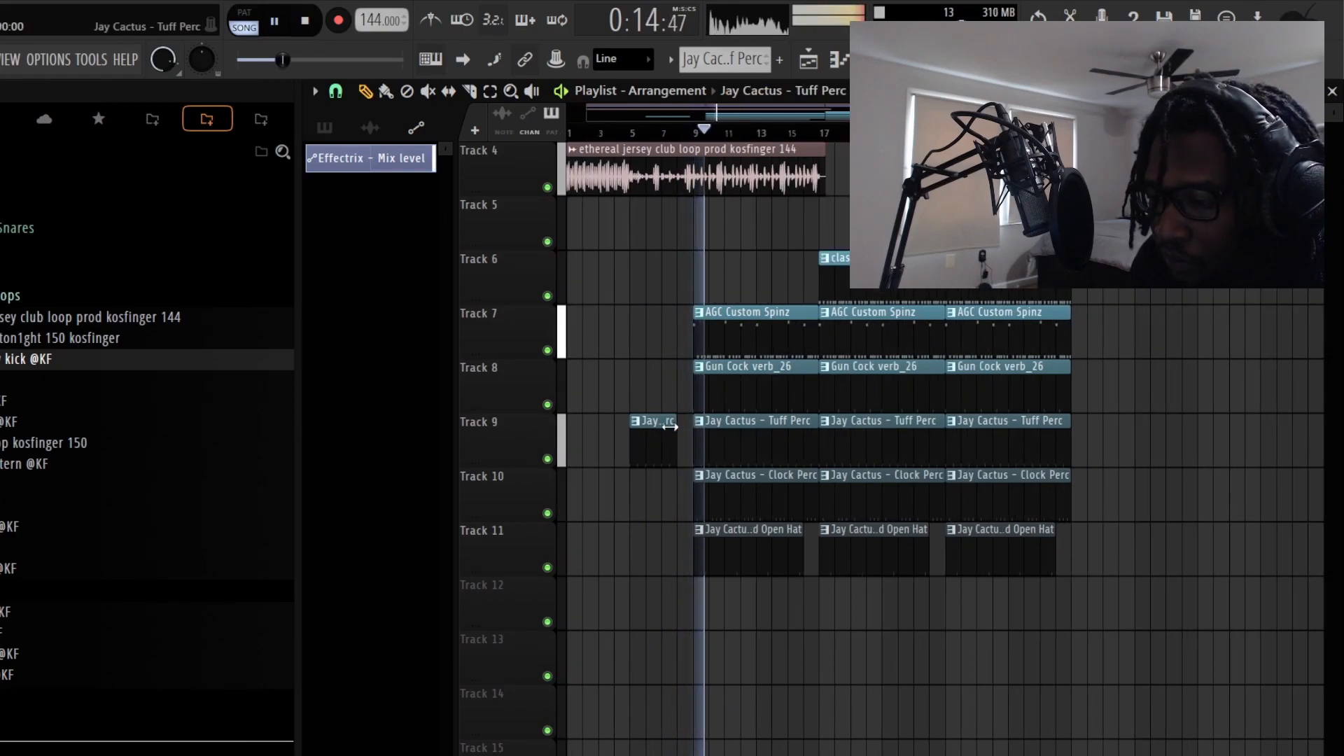
# Step: Delete the Gun Cock verb_26 and Clock Perc clips at bar 9, and restore the deleted Tuff Perc and Open Hat clips there
pyautogui.rightClick(774, 392)
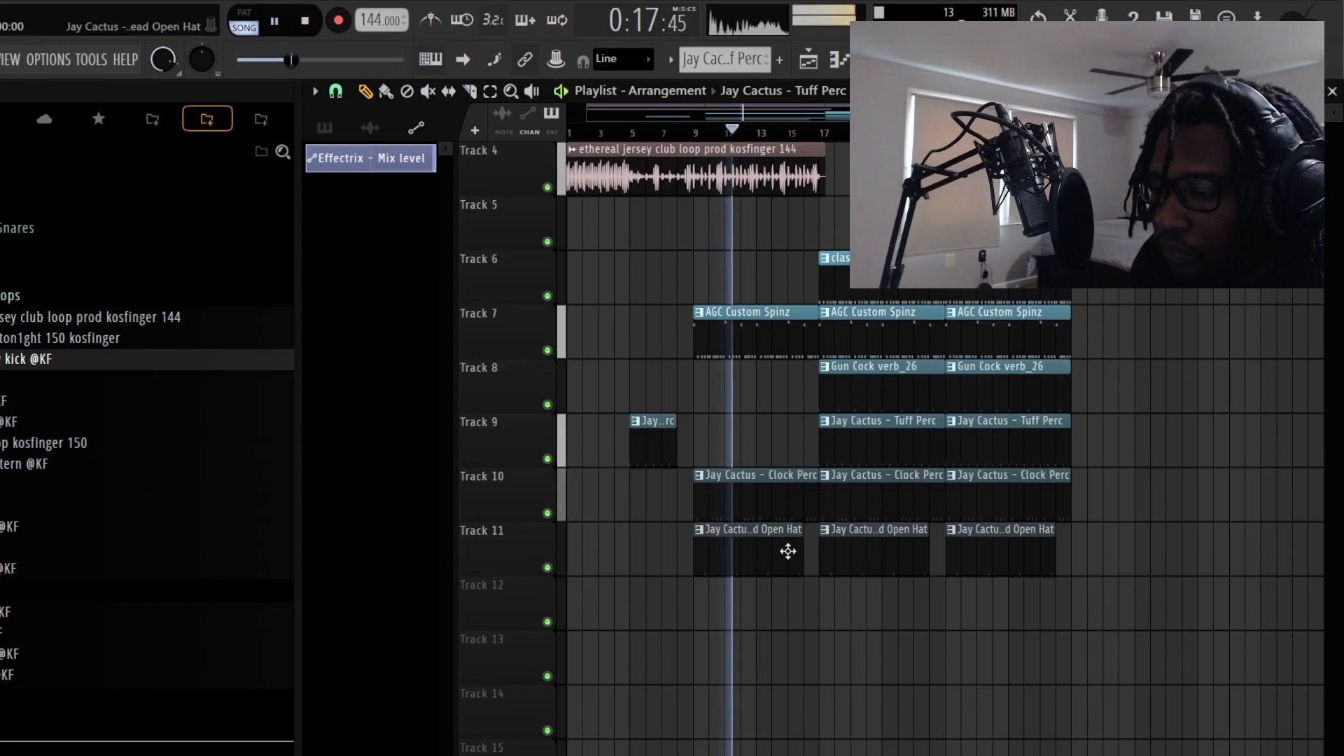
pyautogui.rightClick(789, 535)
pyautogui.rightClick(786, 490)
pyautogui.click(870, 571)
pyautogui.click(701, 539)
# Step: Select the five bar 17 clips on Tracks 6 to 10 and shorten them together to end at bar 24
pyautogui.scroll(1, 713, 490)
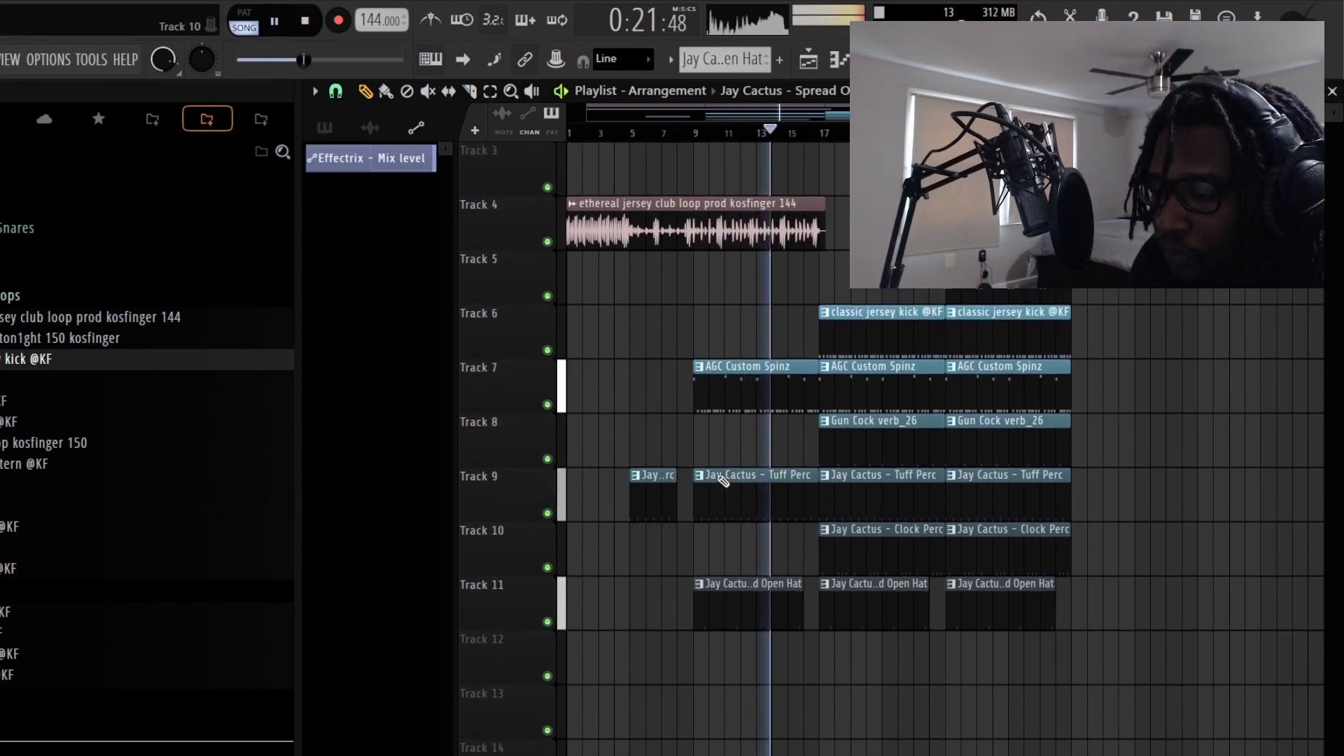
pyautogui.scroll(2, 805, 427)
pyautogui.scroll(-1, 833, 402)
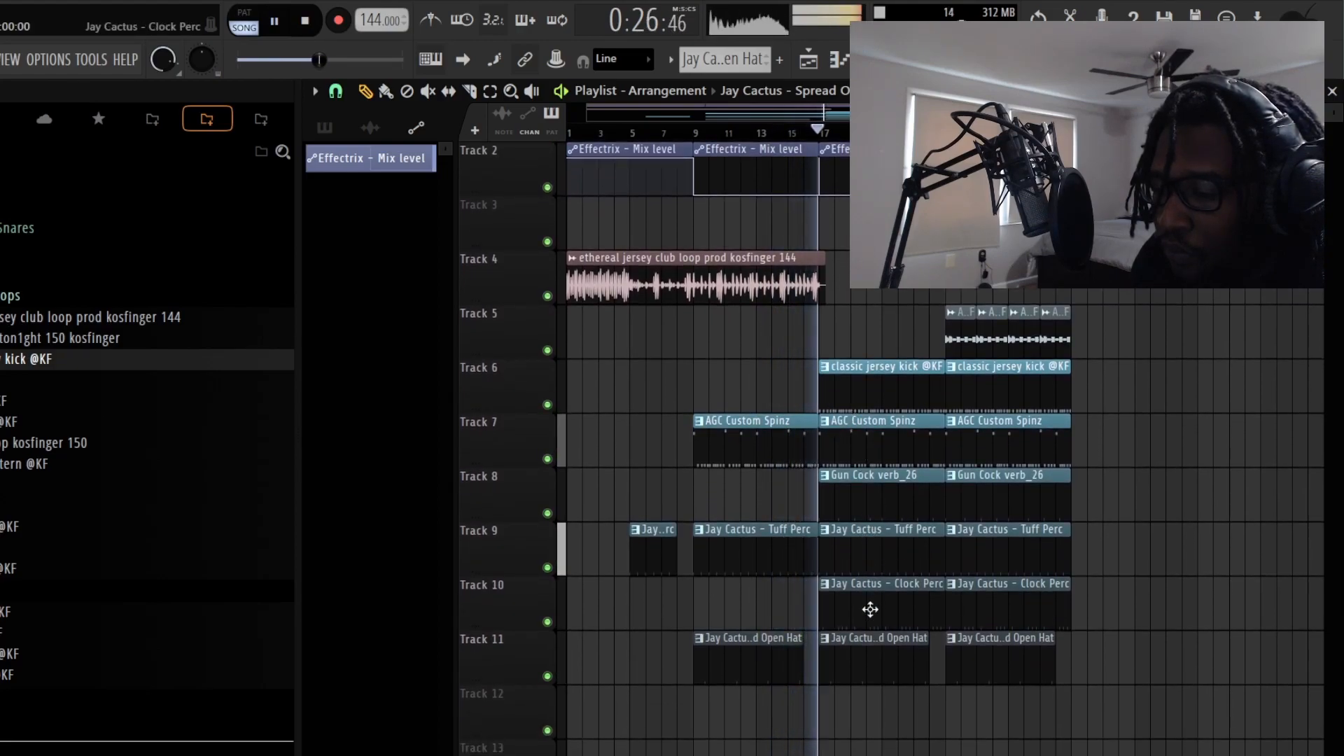
pyautogui.rightClick(881, 506)
pyautogui.click(881, 506)
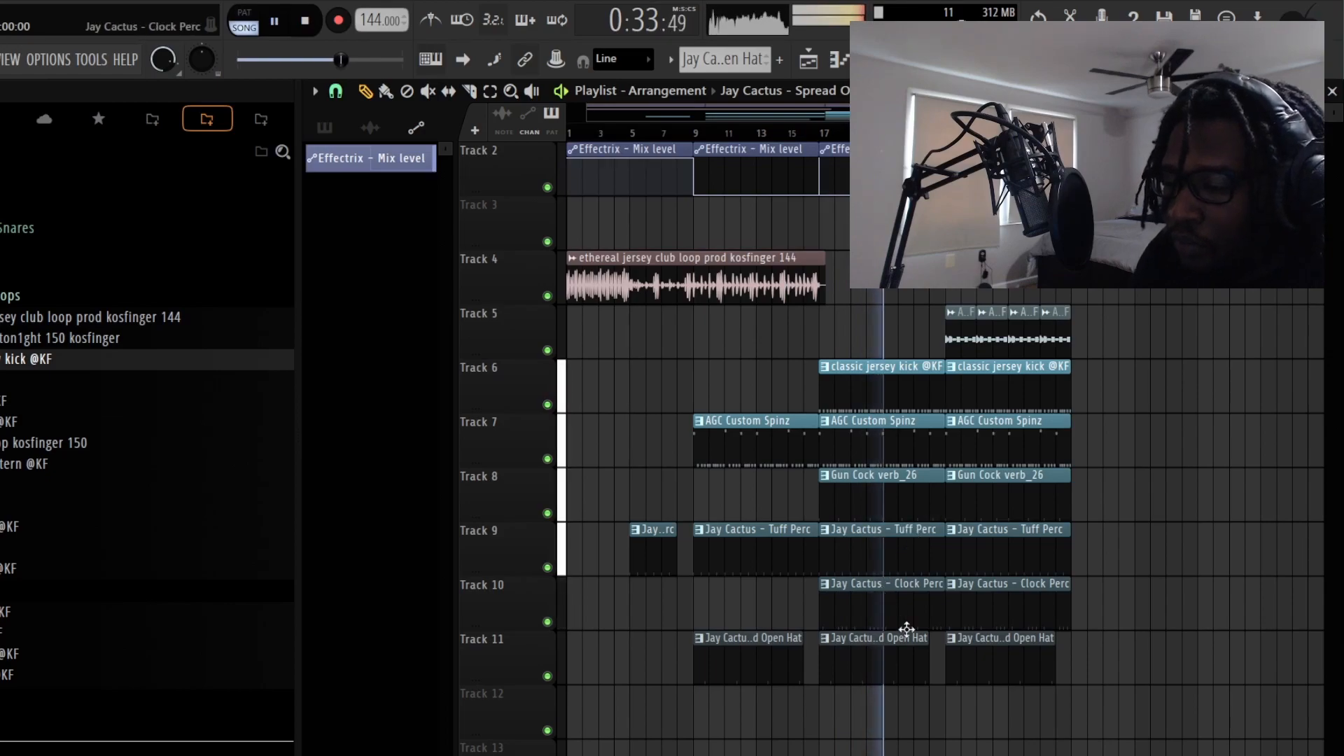
pyautogui.moveTo(921, 371); pyautogui.dragTo(924, 622)
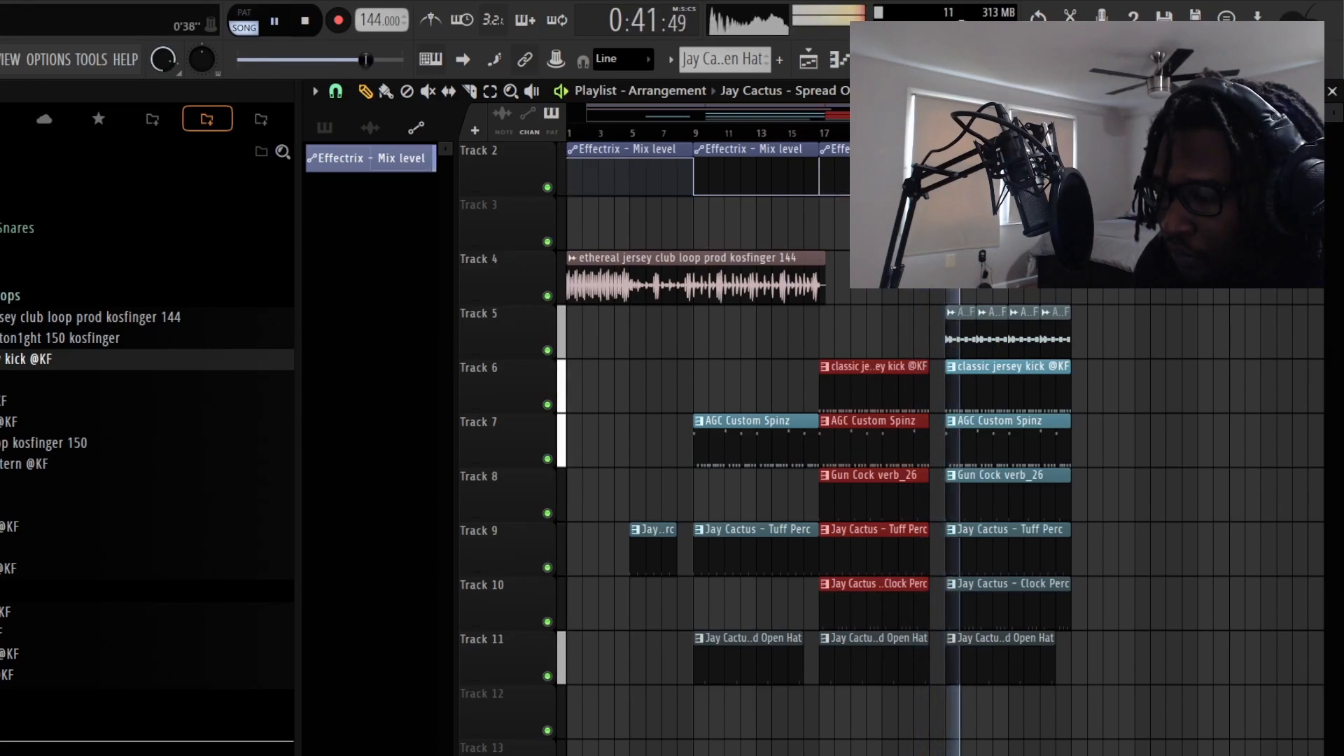
# Step: Delete the classic jersey kick clip at bar 25 on Track 6 and trim the start of the last Gun Cock verb_26 clip to bar 29
pyautogui.rightClick(971, 384)
pyautogui.scroll(-2, 980, 393)
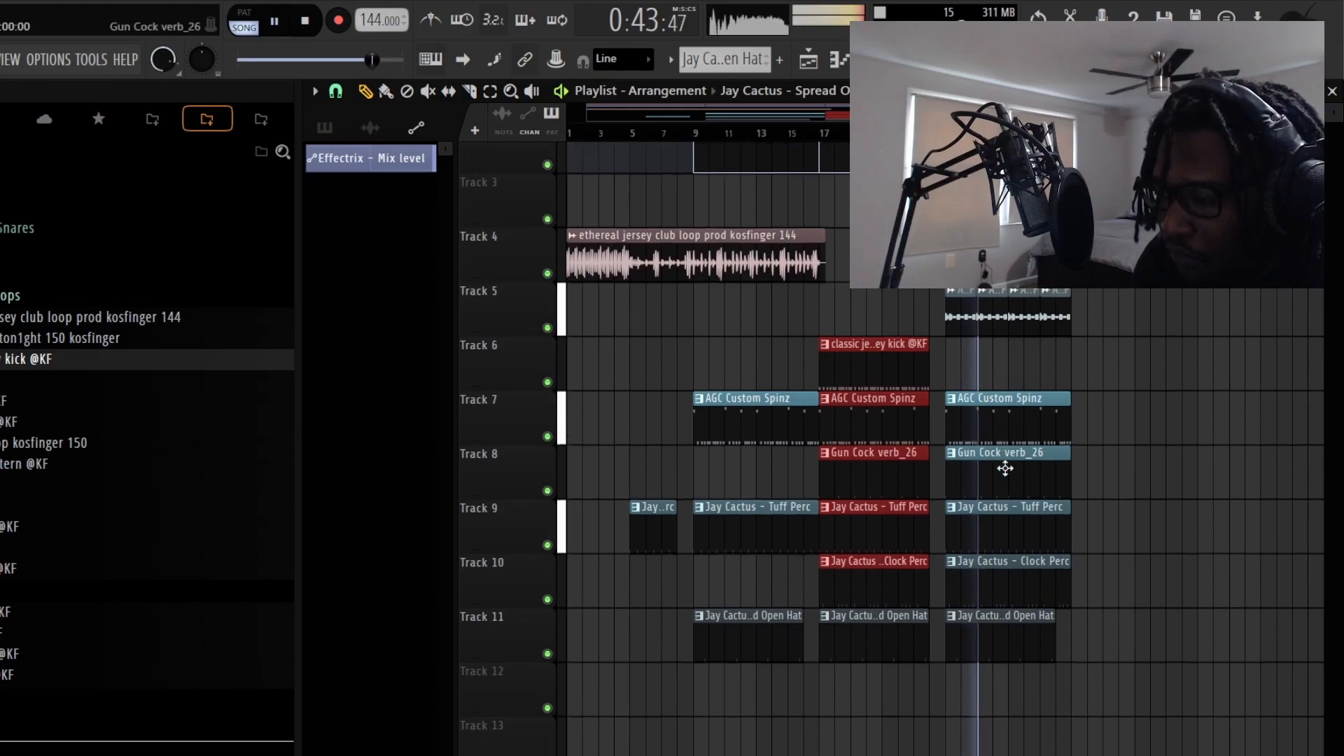
pyautogui.click(1021, 400)
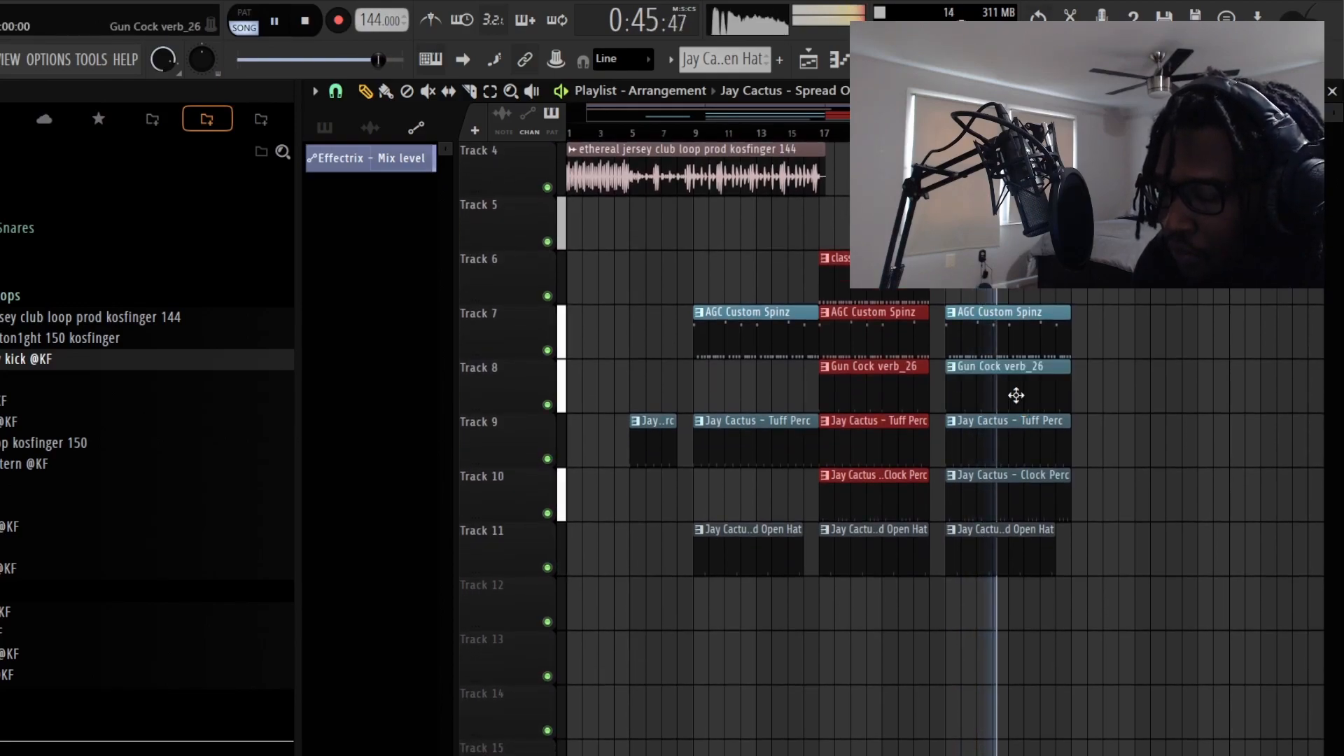
pyautogui.moveTo(949, 389); pyautogui.dragTo(1009, 388)
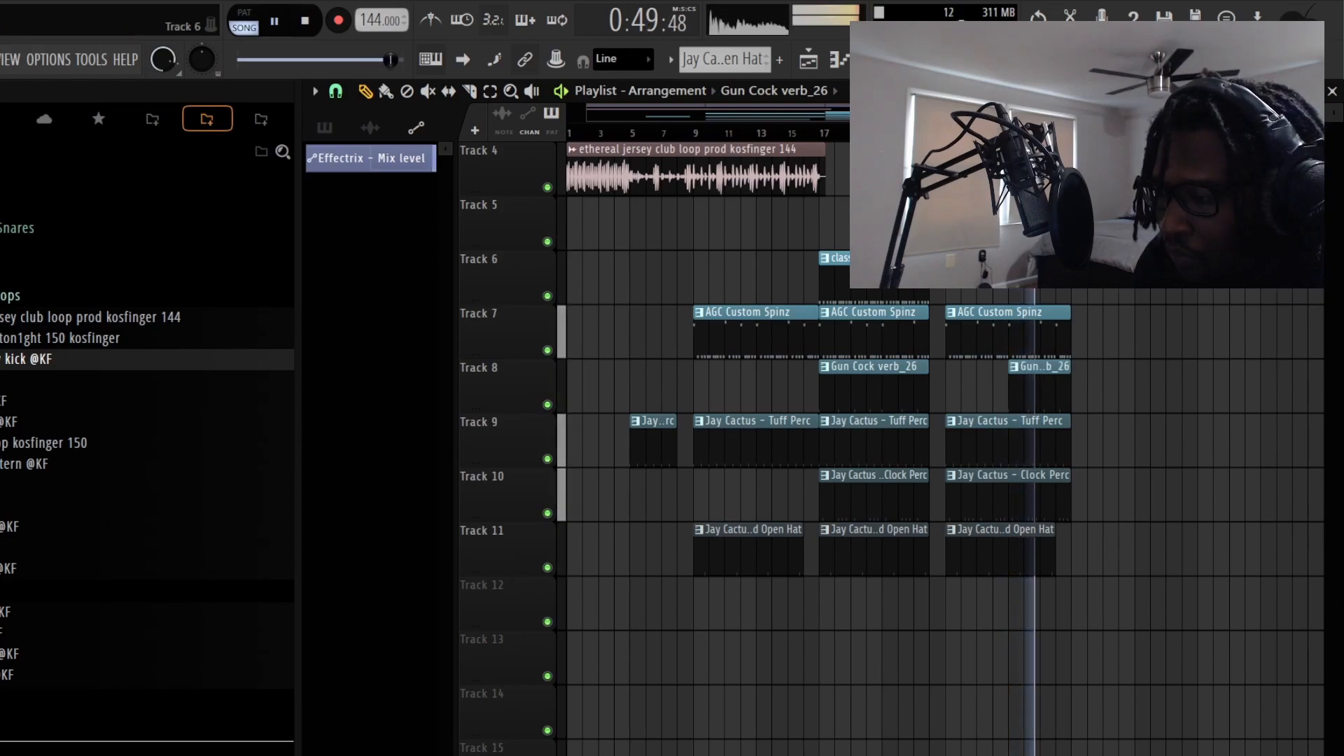
# Step: Select the last clips on Tracks 7 to 10, shorten them together to end at bar 32, and stop playback
pyautogui.moveTo(1052, 326); pyautogui.dragTo(1074, 535)
pyautogui.moveTo(1083, 351); pyautogui.dragTo(1080, 483)
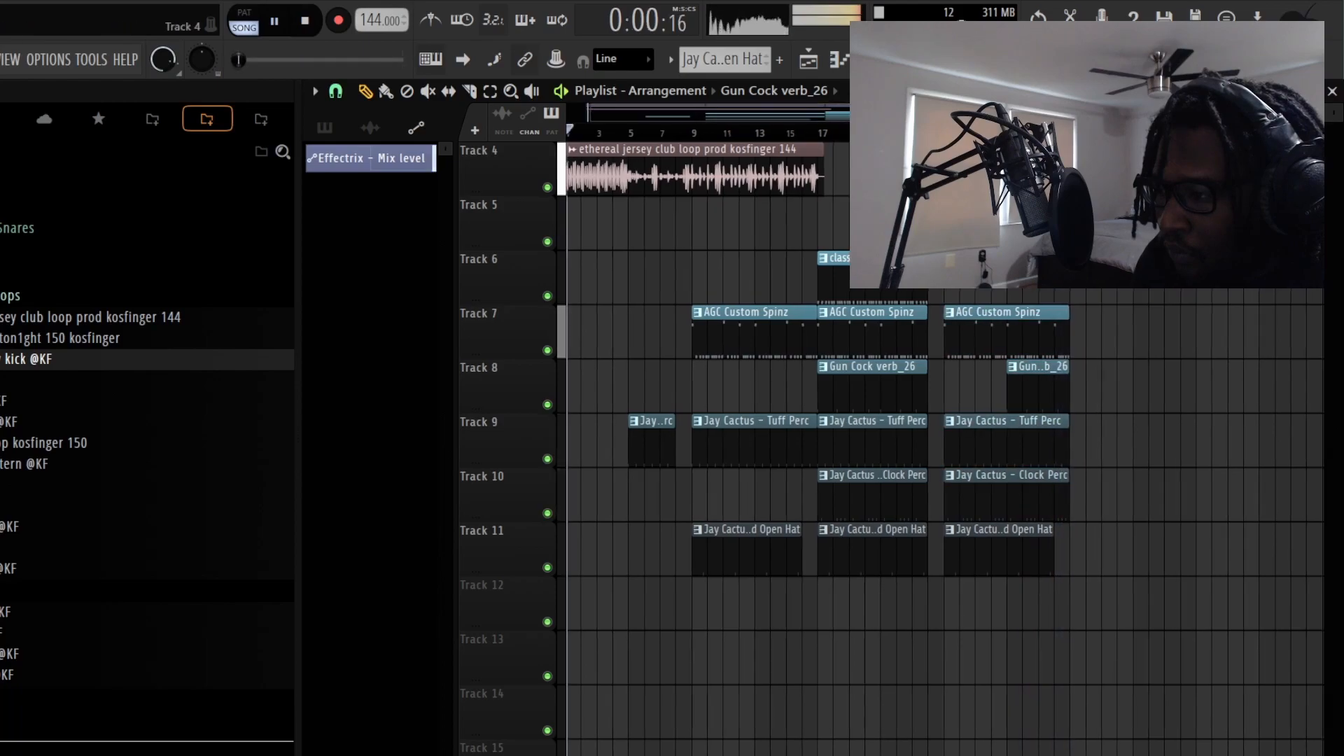
pyautogui.click(1021, 133)
pyautogui.moveTo(1070, 281); pyautogui.dragTo(1064, 492)
pyautogui.moveTo(1064, 314); pyautogui.dragTo(1055, 315)
pyautogui.keyDown('ctrl'); pyautogui.click(1070, 277); pyautogui.keyUp('ctrl')
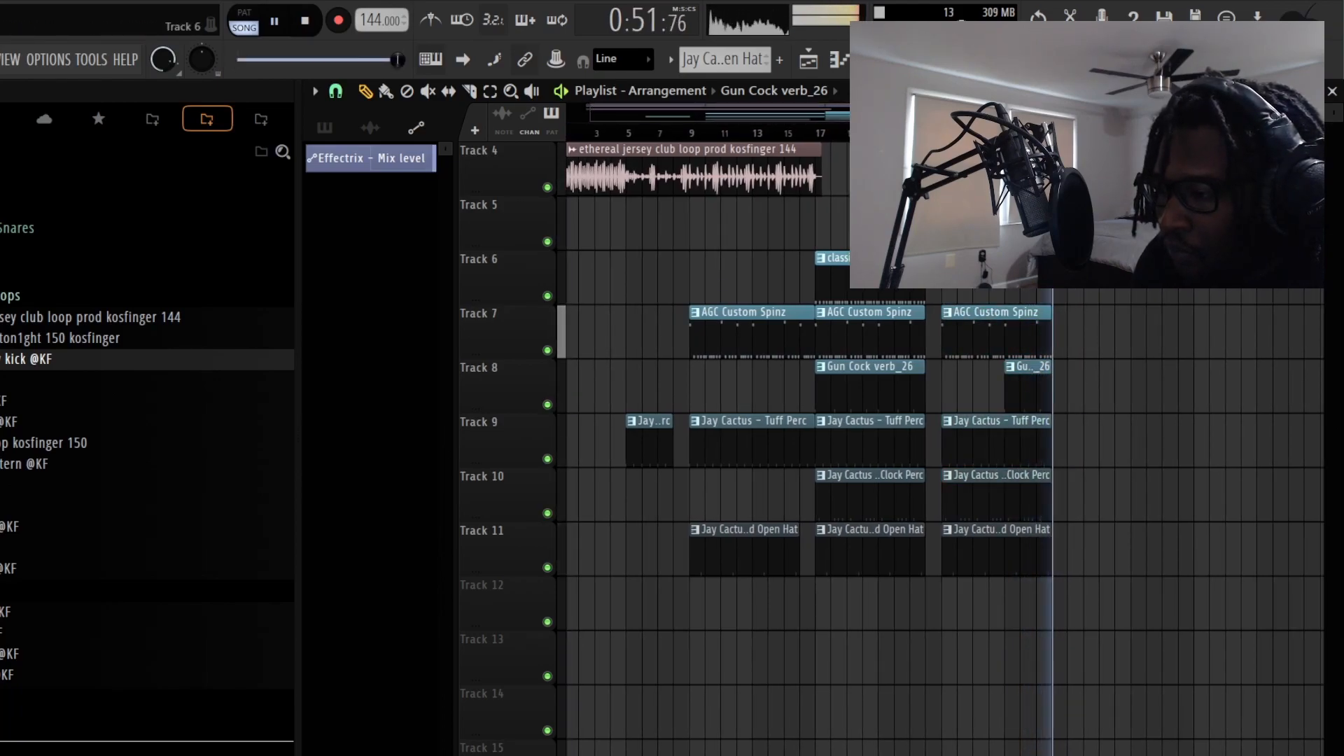
pyautogui.scroll(3, 1132, 322)
pyautogui.press('space')
pyautogui.scroll(-4, 1132, 322)
pyautogui.scroll(4, 1131, 322)
pyautogui.scroll(-5, 1132, 322)
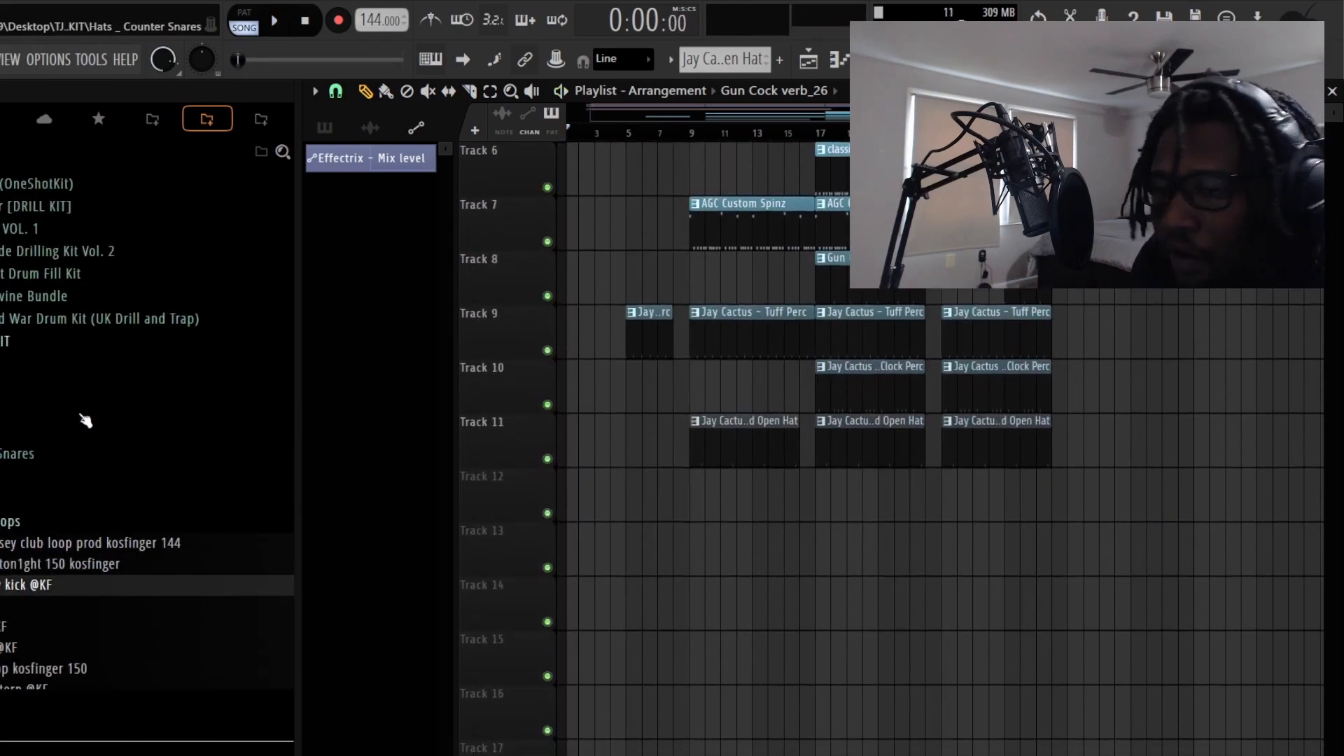
pyautogui.scroll(5, 1155, 350)
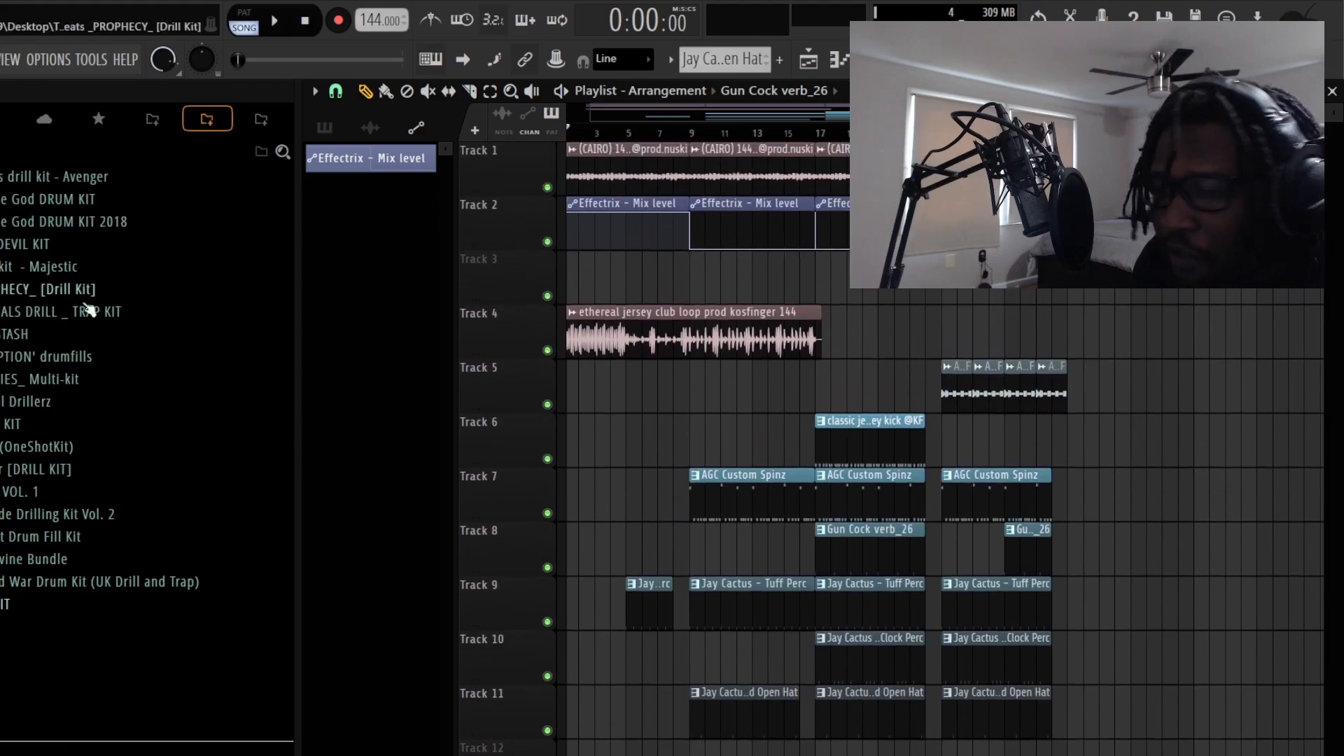
pyautogui.click(261, 123)
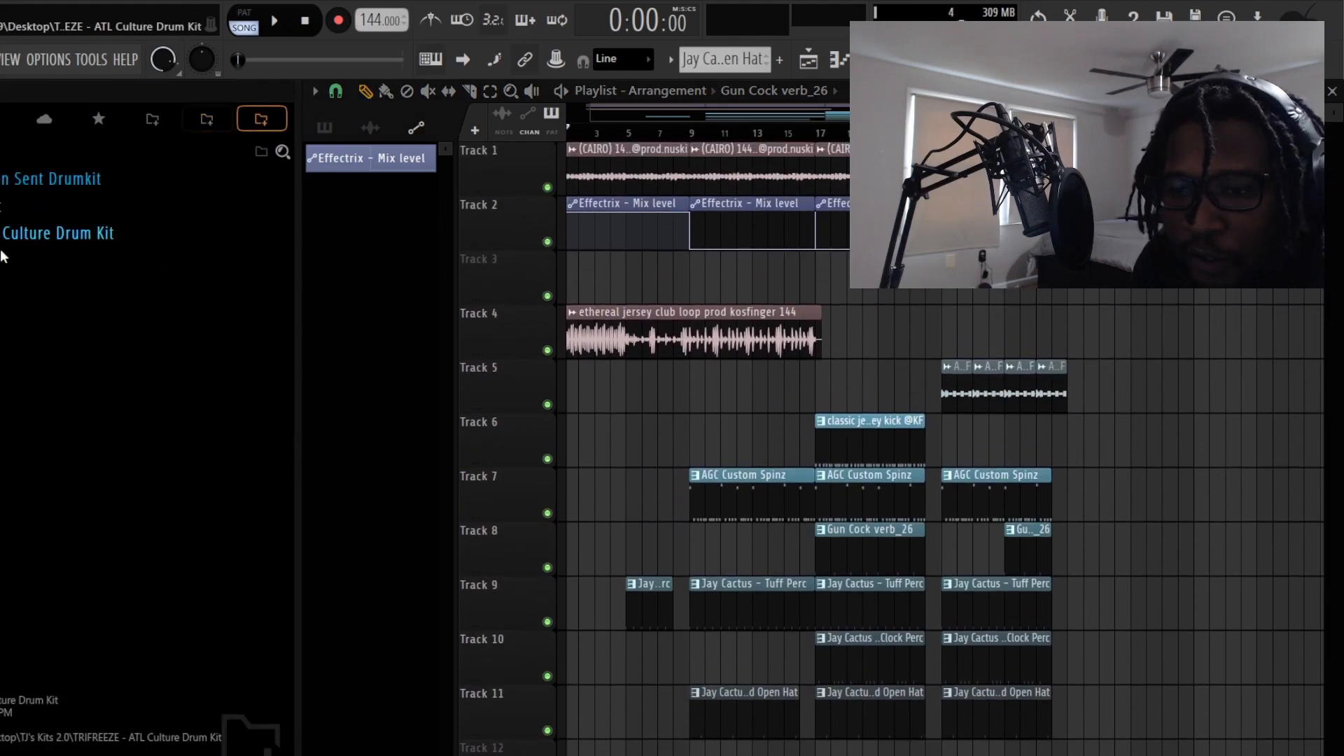
pyautogui.click(208, 119)
pyautogui.click(56, 210)
pyautogui.scroll(2, 49, 231)
pyautogui.scroll(-2, 14, 319)
pyautogui.click(6, 329)
pyautogui.scroll(-3, 56, 339)
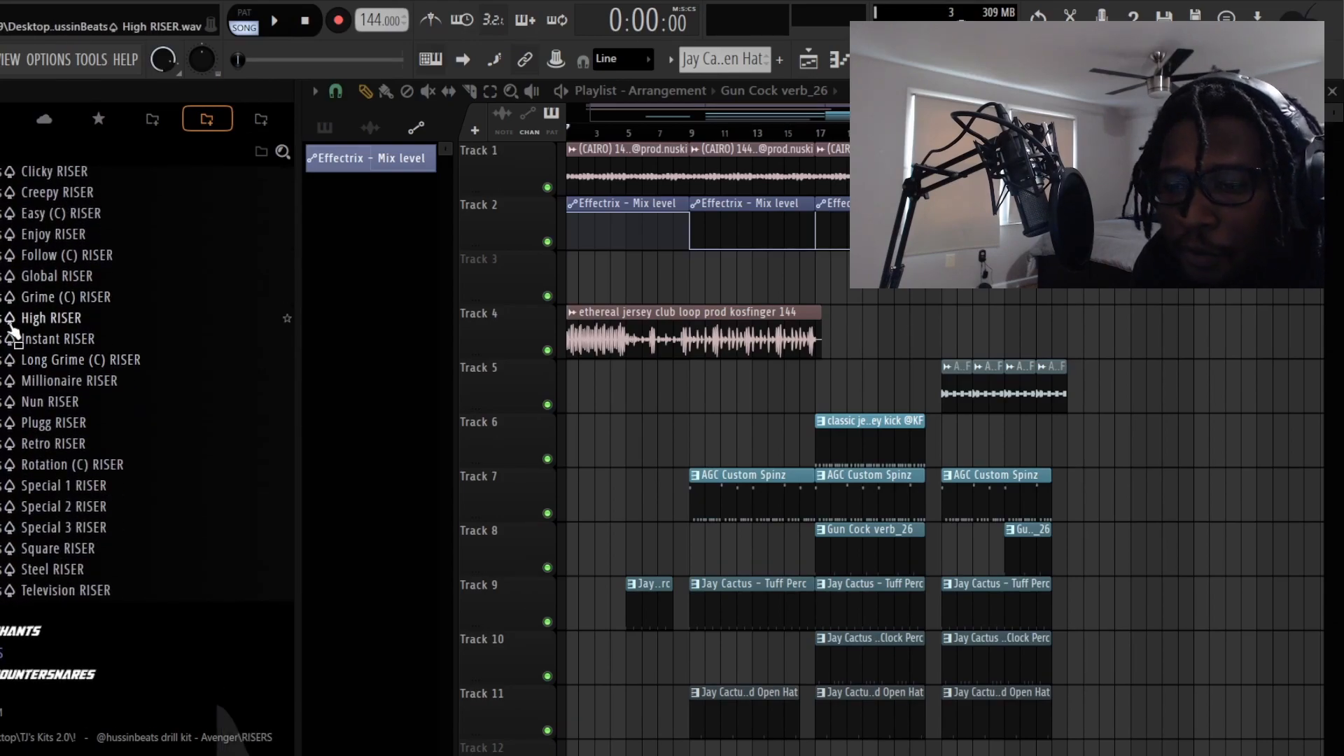
# Step: Add the High RISER sample at bar 8, leading into the drums at bar 9, and move it to Track 12
pyautogui.click(17, 384)
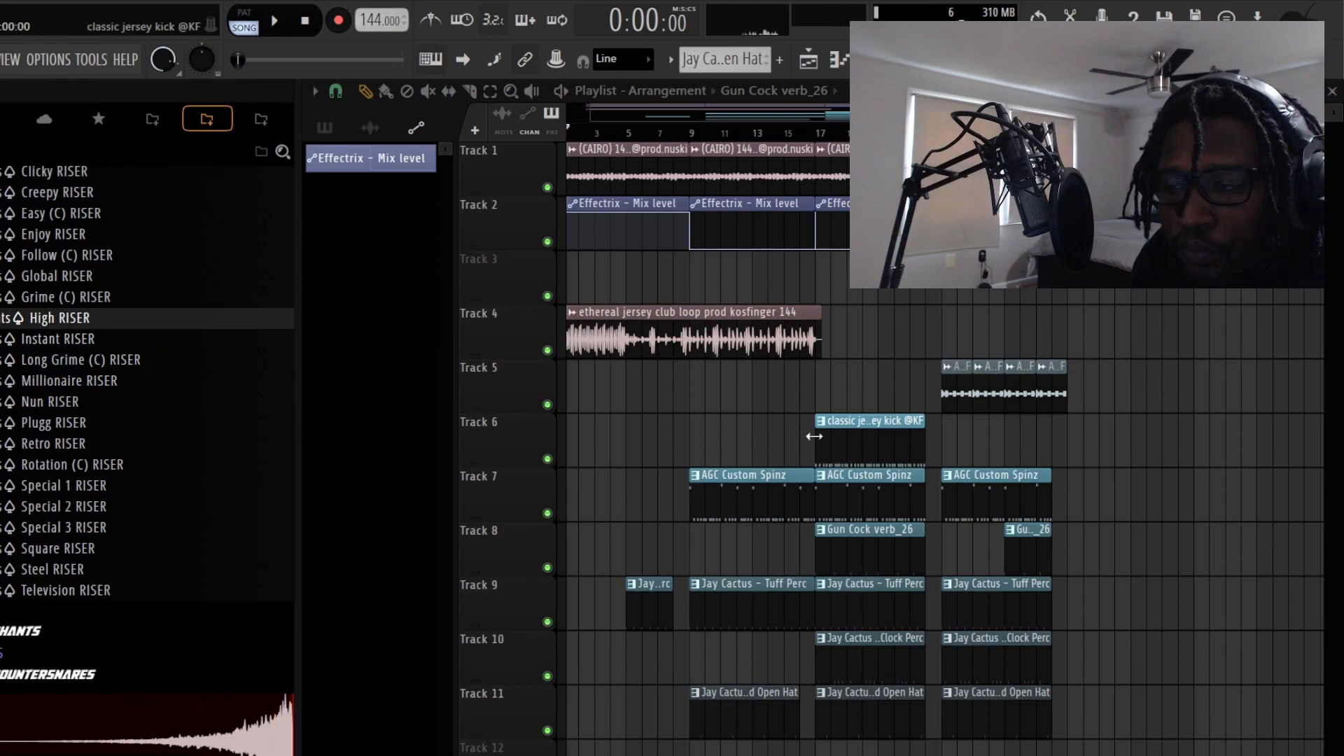
pyautogui.moveTo(670, 659); pyautogui.dragTo(679, 659)
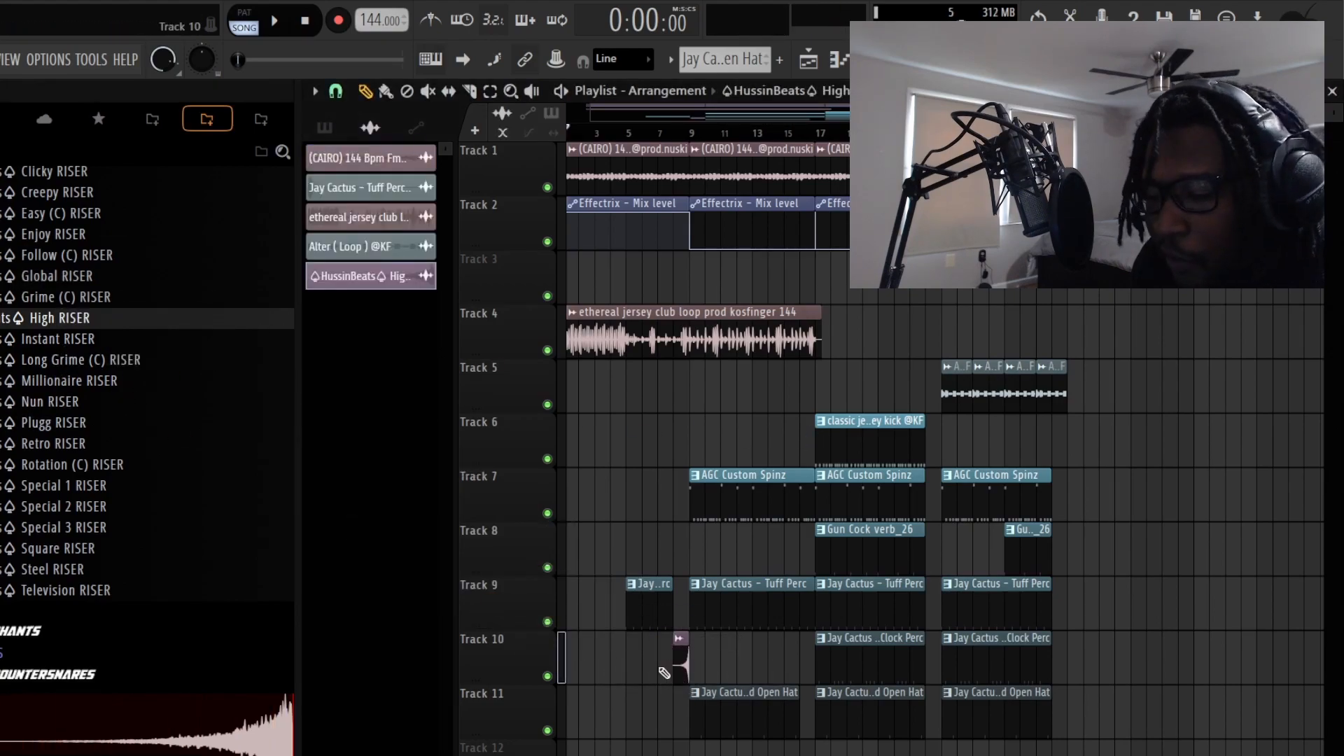
pyautogui.moveTo(680, 655); pyautogui.dragTo(681, 734)
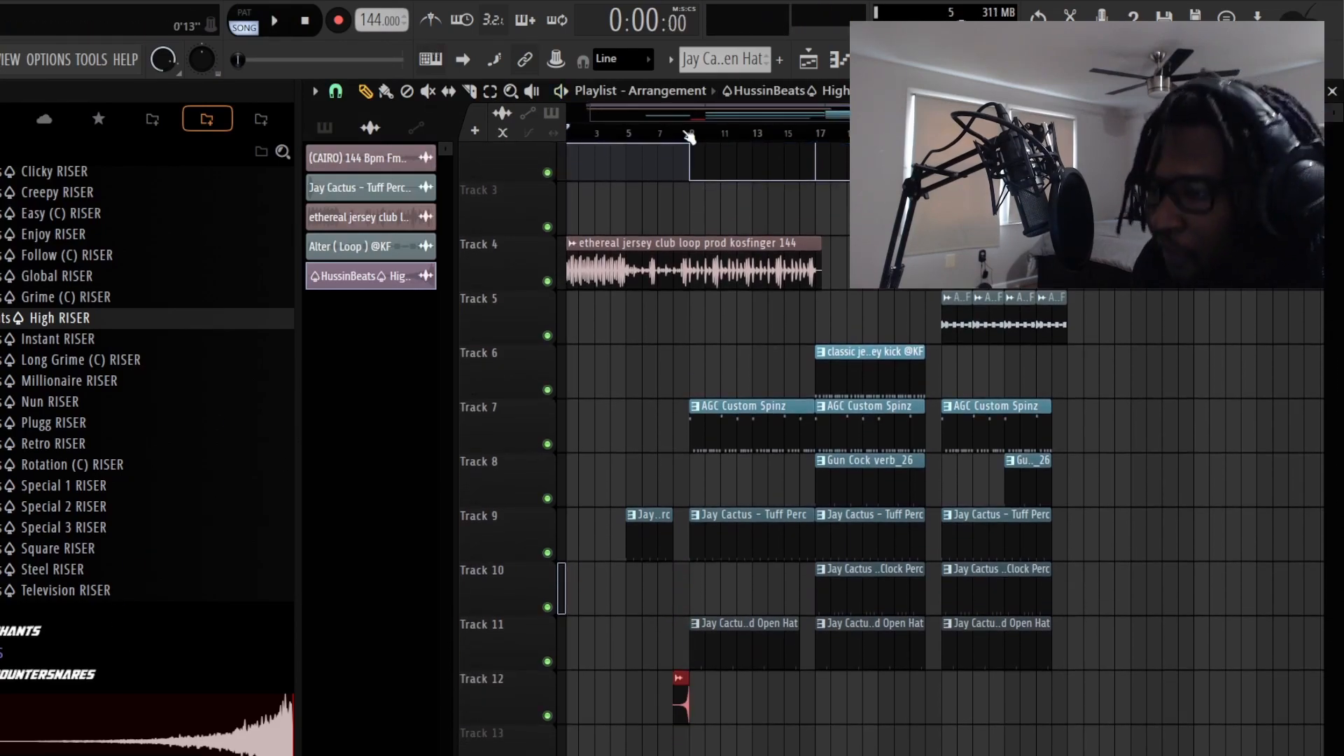
# Step: Play the transition around bars 7 to 9 to check how the High RISER leads into the drums
pyautogui.scroll(2, 689, 137)
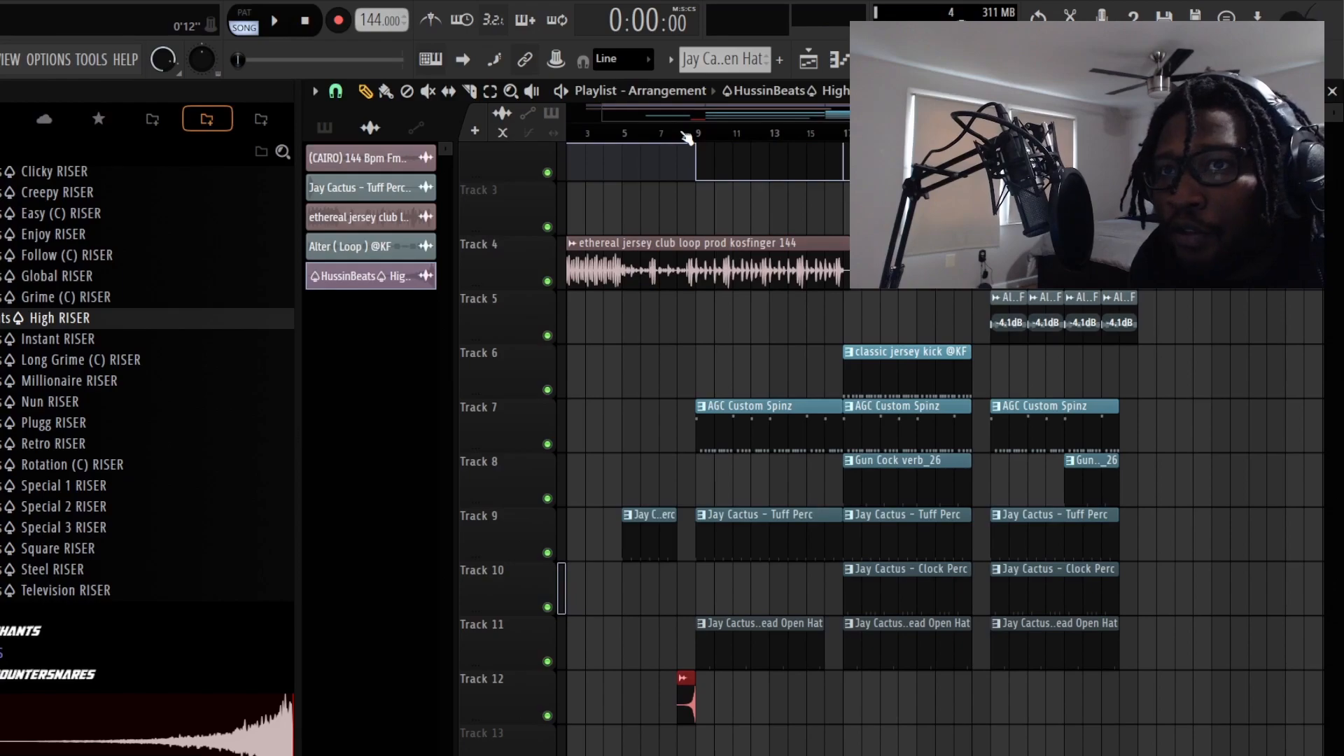
pyautogui.scroll(3, 677, 140)
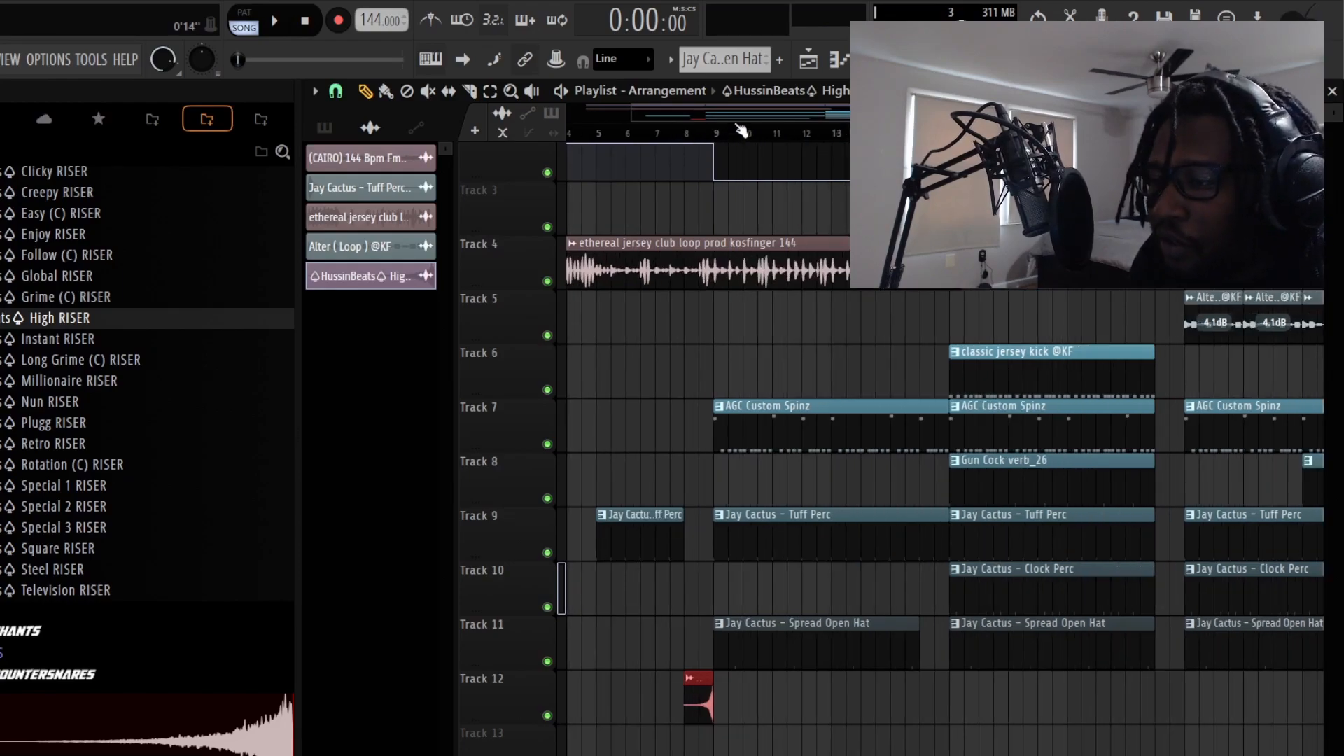
pyautogui.scroll(2, 770, 168)
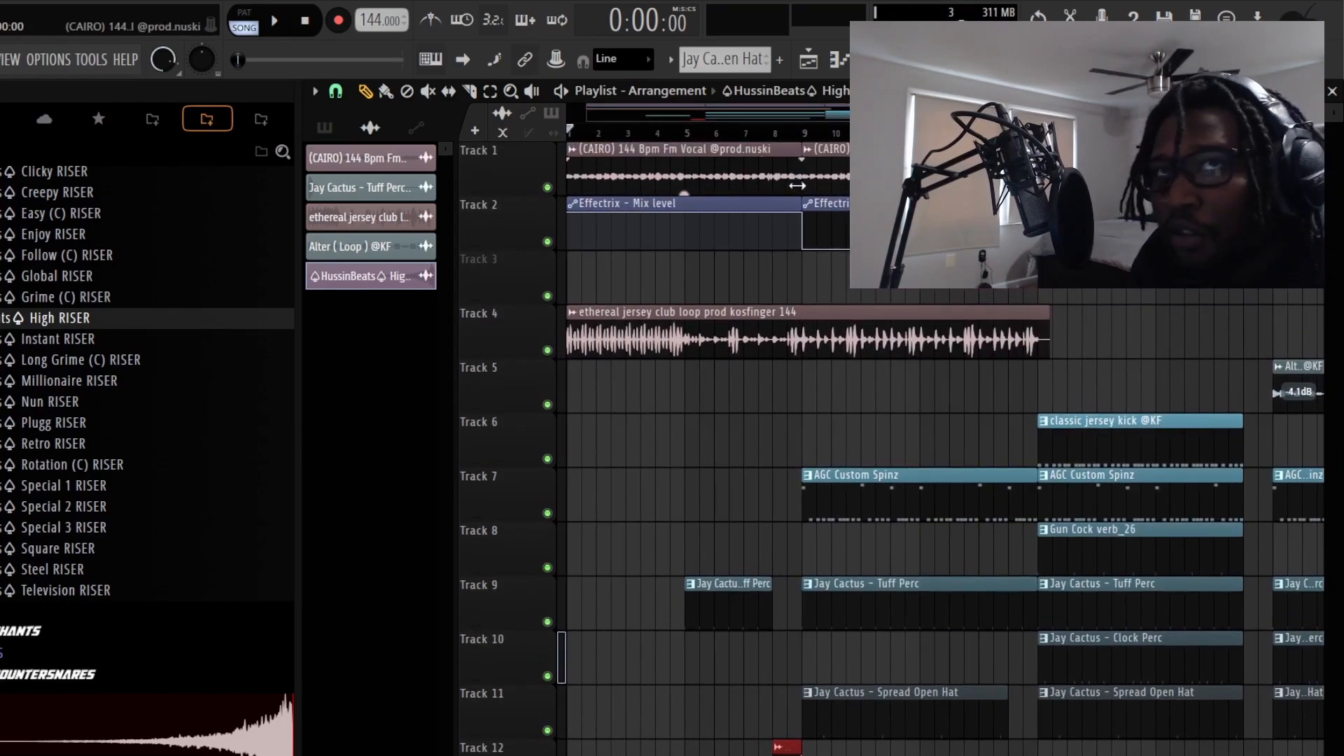
pyautogui.scroll(-1, 777, 135)
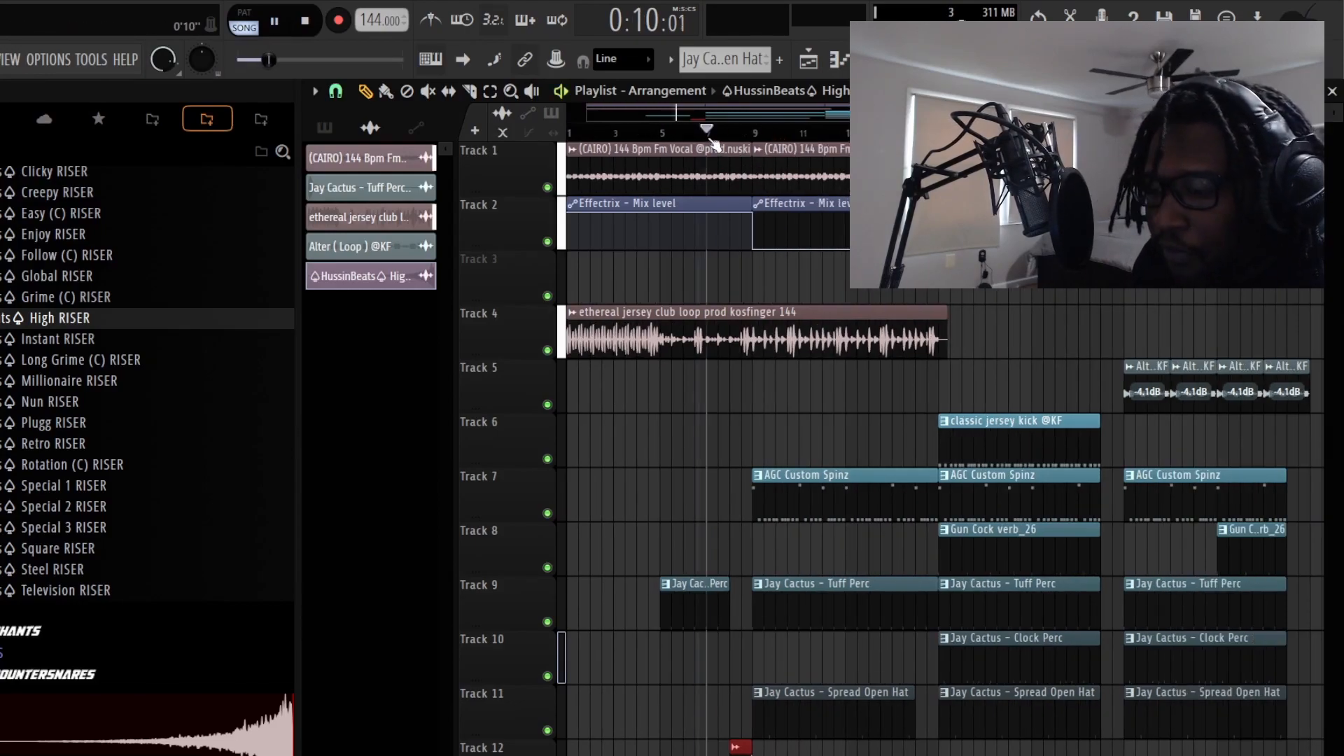
pyautogui.press('space')
pyautogui.scroll(1, 714, 133)
pyautogui.scroll(-3, 759, 357)
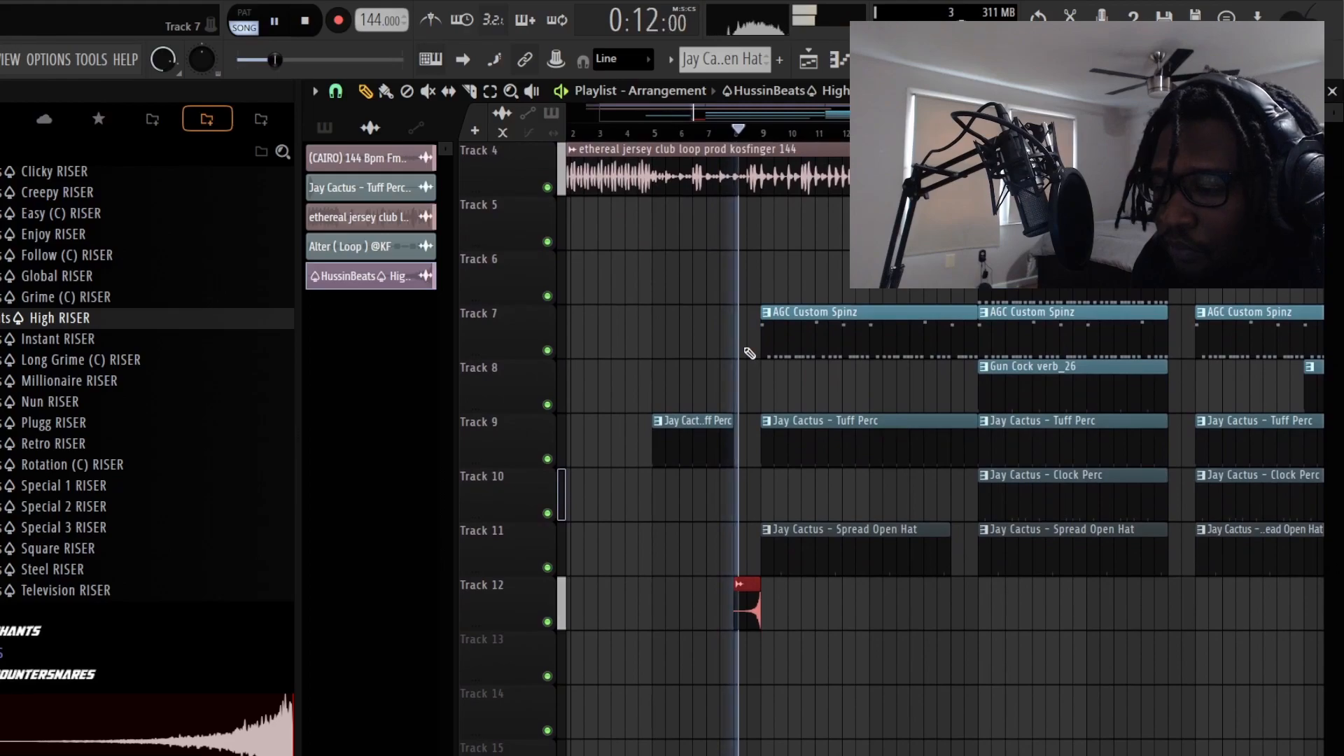
pyautogui.scroll(-1, 749, 354)
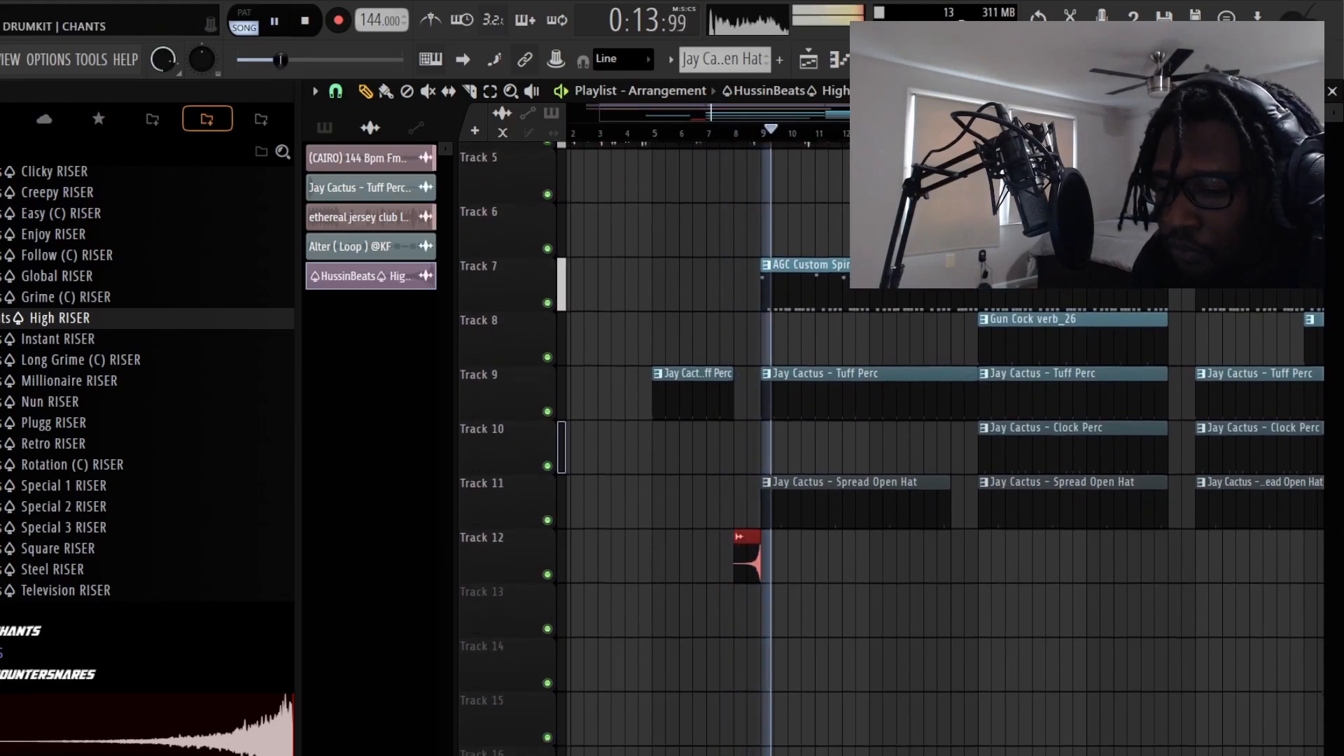
# Step: Browse the drum kit's FILLS folder and place the Don't Start Now FILL sample on Track 13 at bar 8
pyautogui.scroll(4, 6, 501)
pyautogui.click(5, 339)
pyautogui.click(3, 480)
pyautogui.press('space')
pyautogui.click(55, 434)
pyautogui.moveTo(79, 435); pyautogui.dragTo(723, 607)
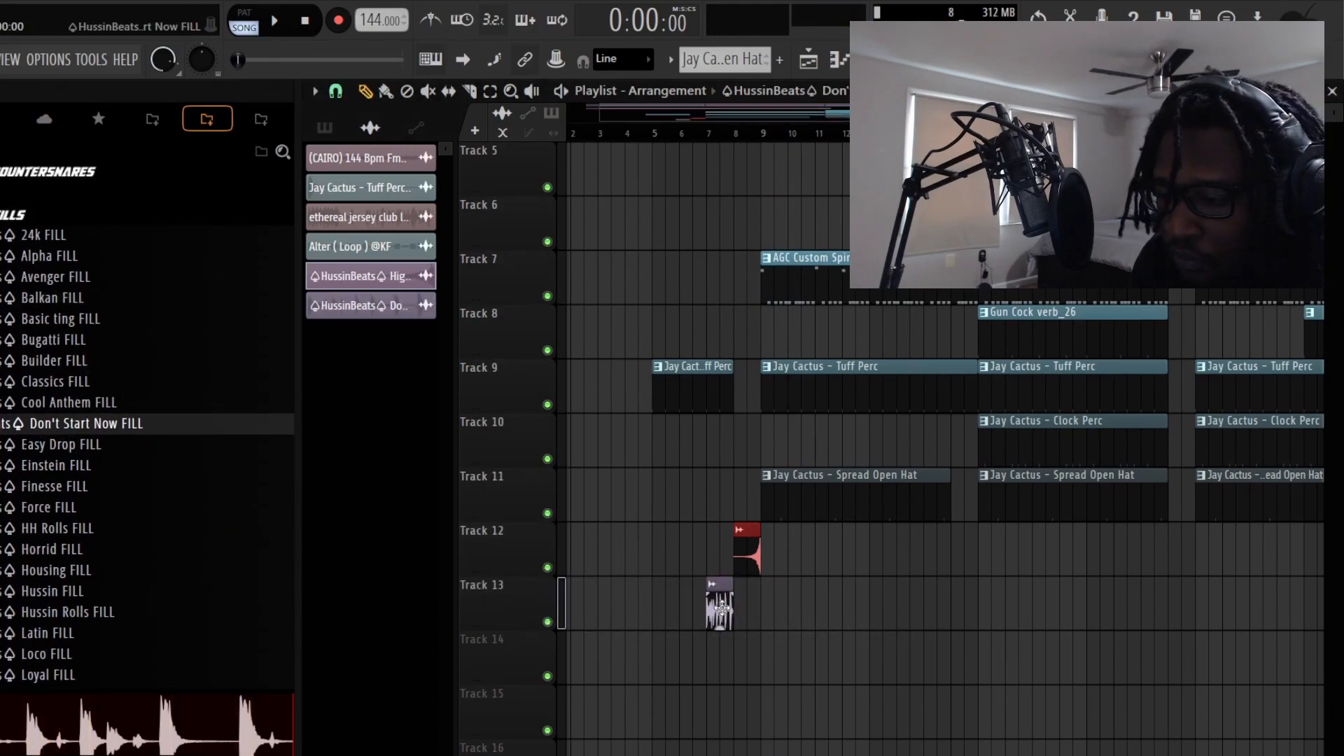
# Step: Play the fill transition from about bar 6 and set the Track 13 fill clip's volume to -2.5 dB
pyautogui.click(690, 132)
pyautogui.scroll(3, 700, 133)
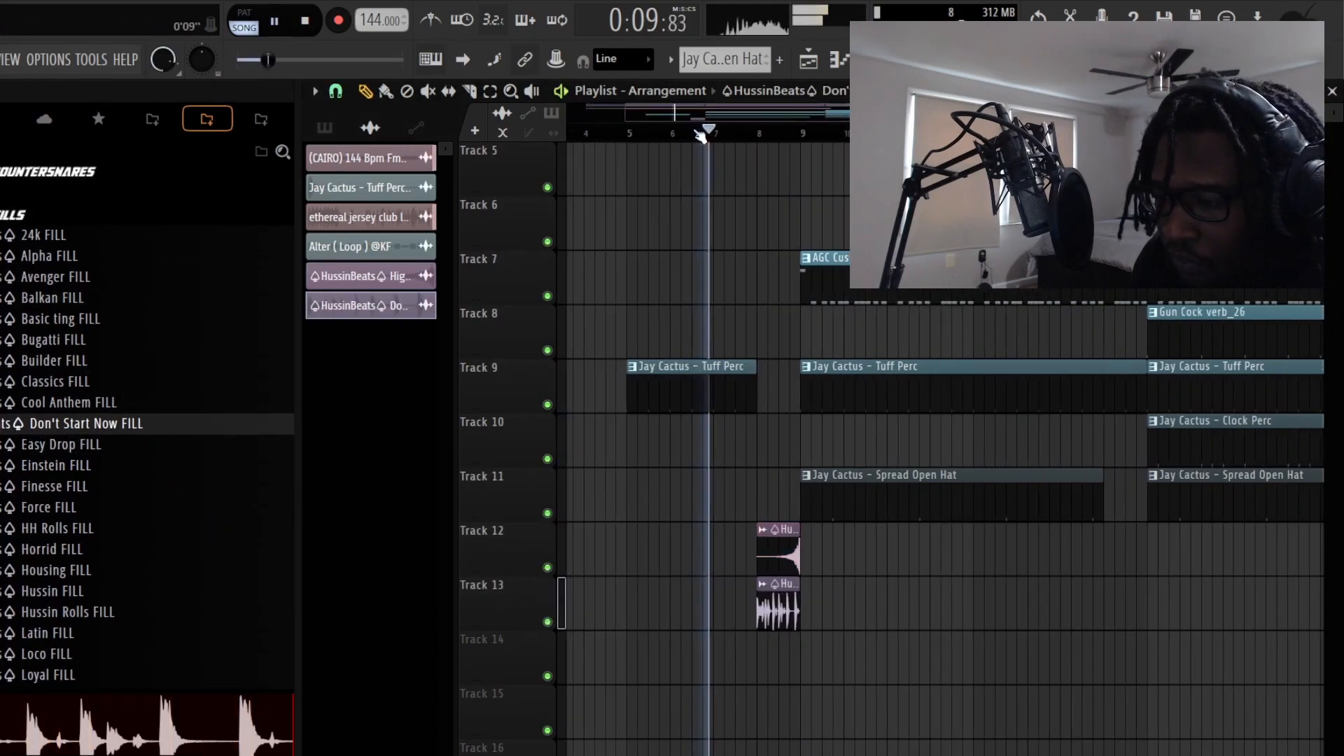
pyautogui.scroll(2, 700, 138)
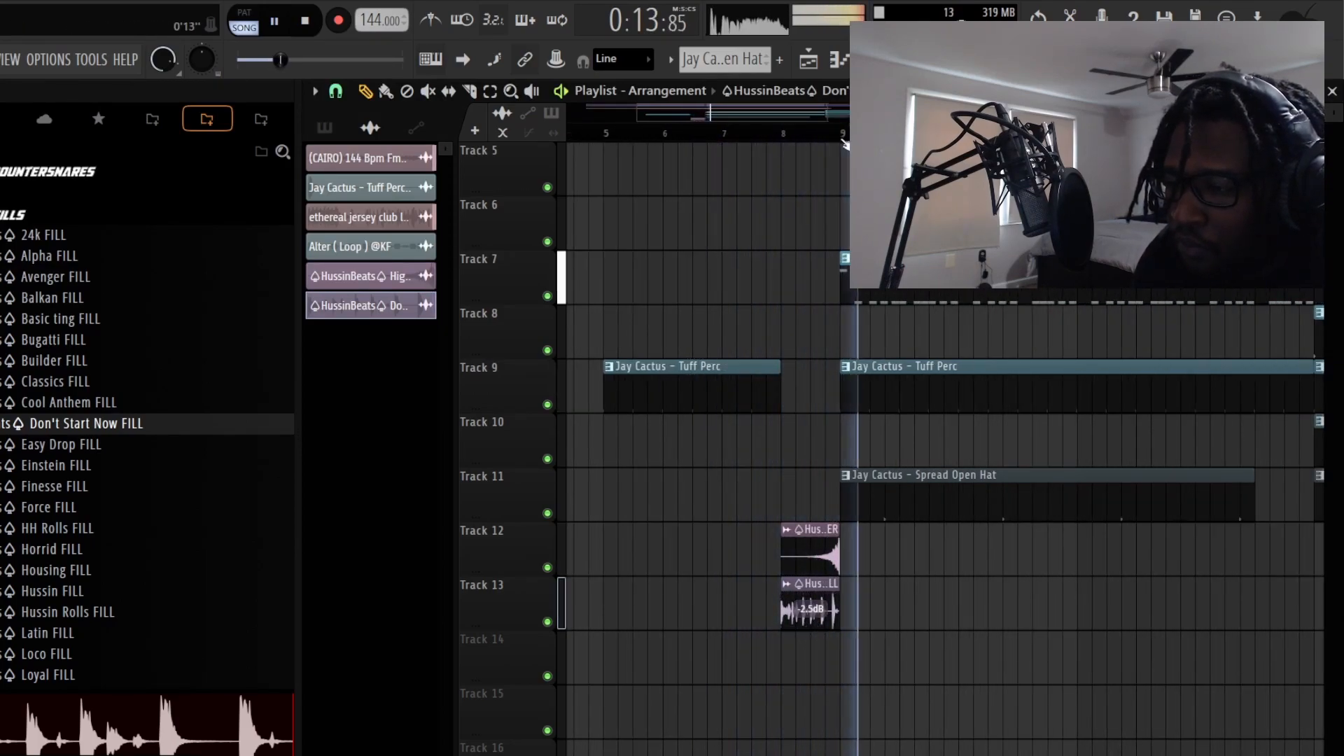
# Step: Copy the riser and fill from bar 8 to bar 24, and place further risers on Track 12 at bars 16 and 32
pyautogui.scroll(-3, 845, 145)
pyautogui.scroll(4, 816, 369)
pyautogui.scroll(-2, 777, 434)
pyautogui.moveTo(747, 668); pyautogui.dragTo(941, 645)
pyautogui.keyDown('ctrl'); pyautogui.click(1036, 663); pyautogui.keyUp('ctrl')
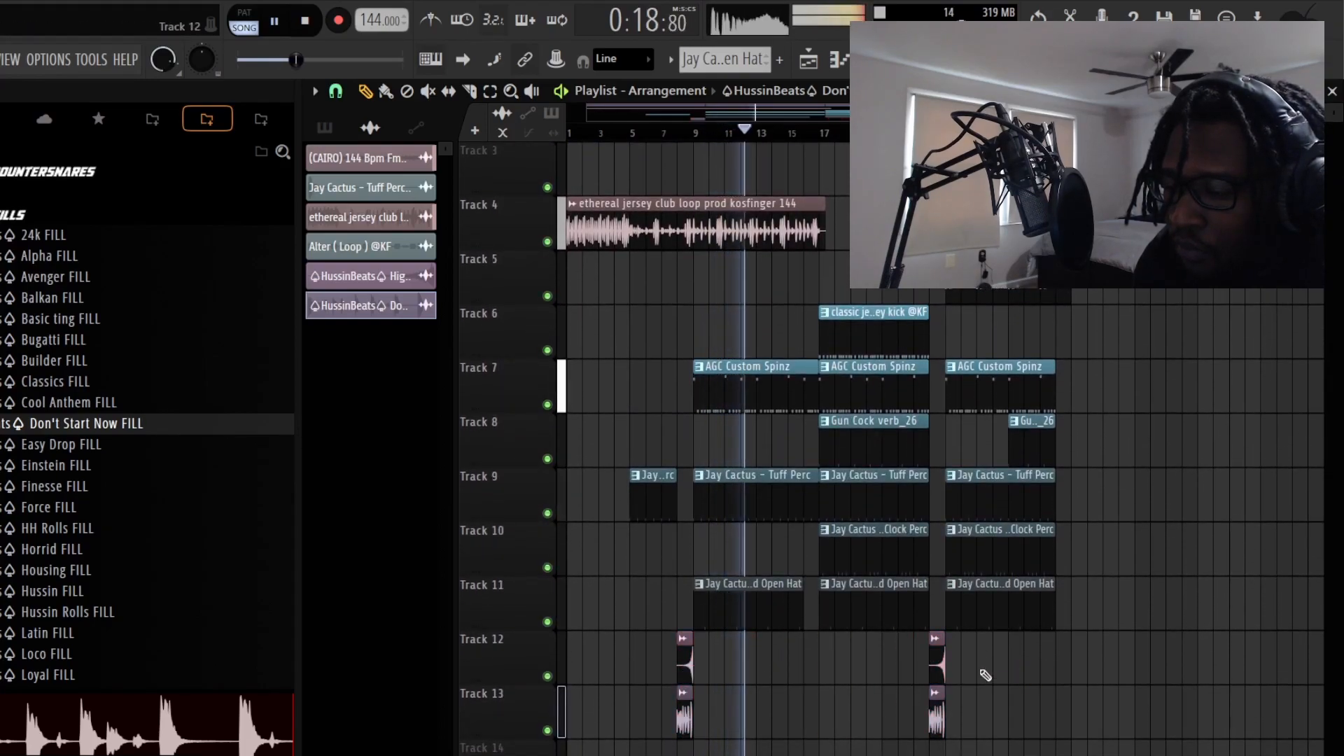
pyautogui.click(935, 664)
pyautogui.moveTo(826, 679); pyautogui.dragTo(807, 681)
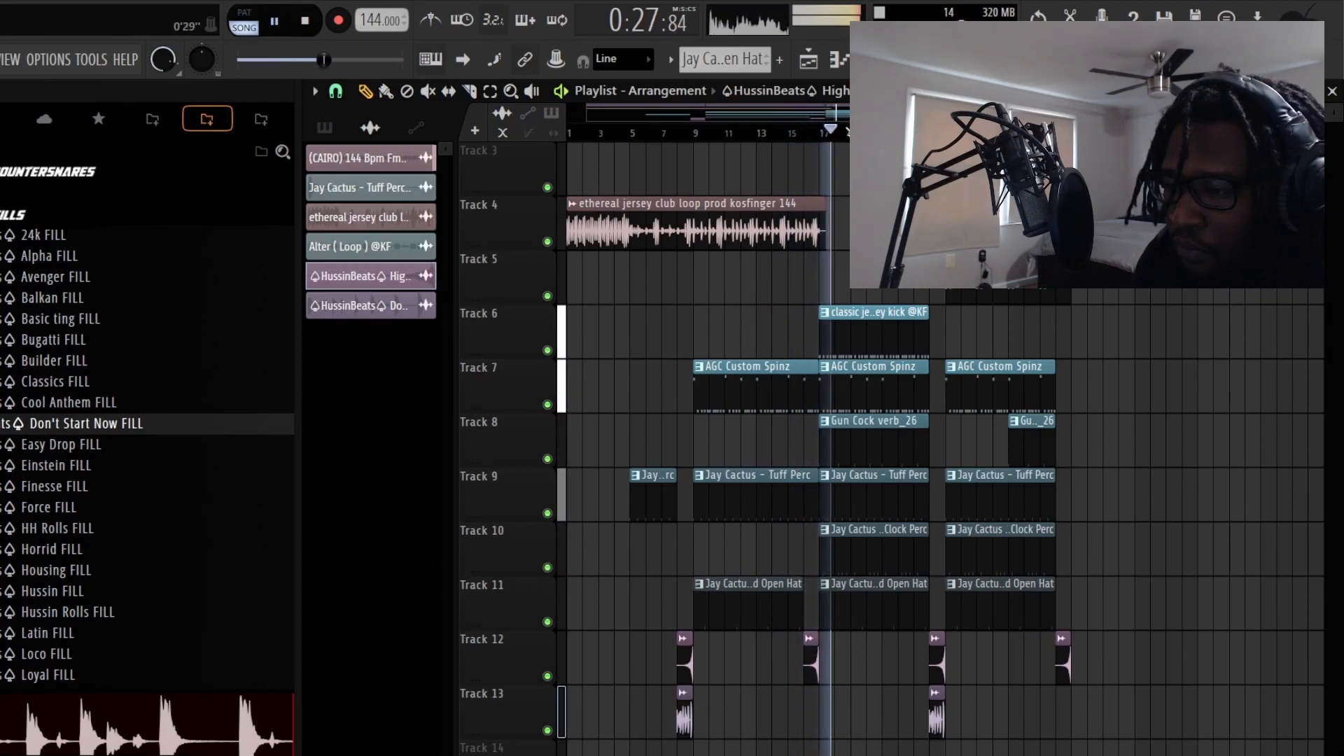
# Step: Select the opening Jersey club loop and the clips from bar 9 onward on Tracks 1 to 12 and duplicate them 32 bars further on
pyautogui.scroll(1, 848, 138)
pyautogui.scroll(-1, 848, 138)
pyautogui.scroll(1, 855, 199)
pyautogui.scroll(-2, 855, 200)
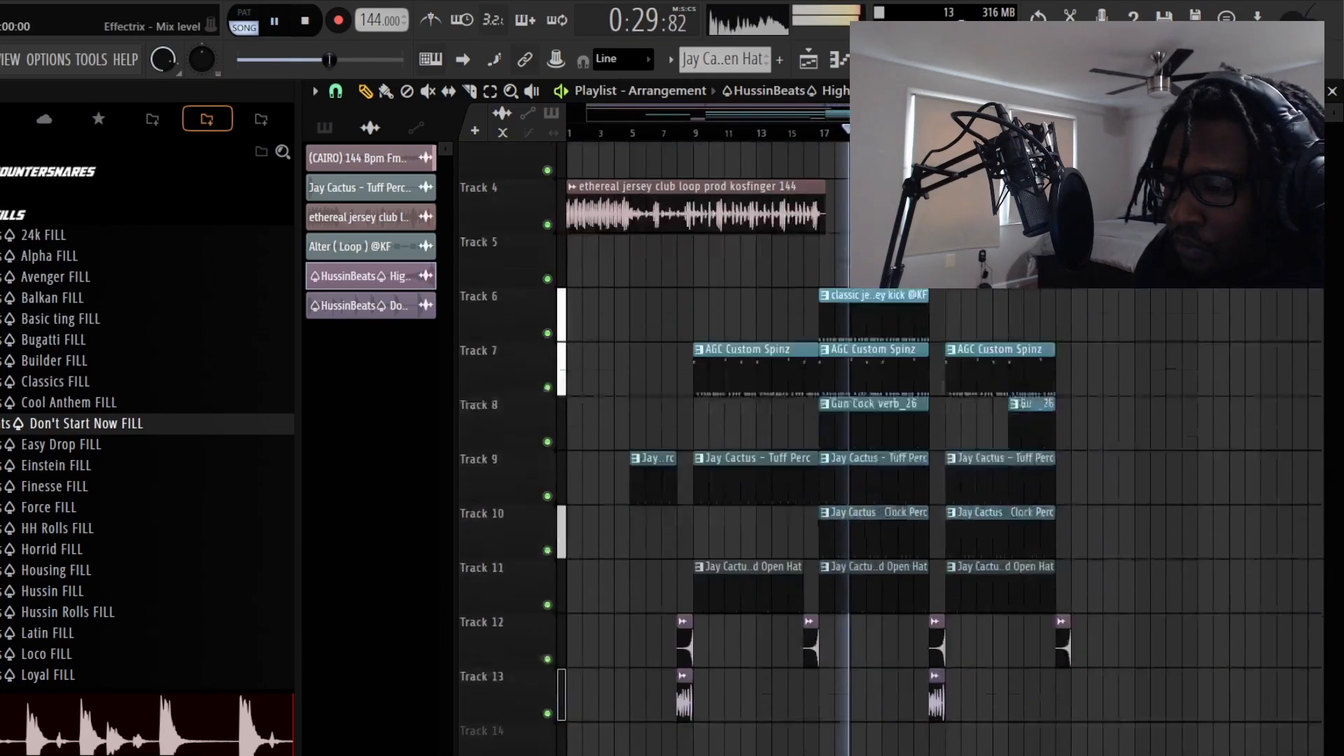
pyautogui.scroll(2, 855, 200)
pyautogui.scroll(1, 973, 210)
pyautogui.scroll(1, 973, 214)
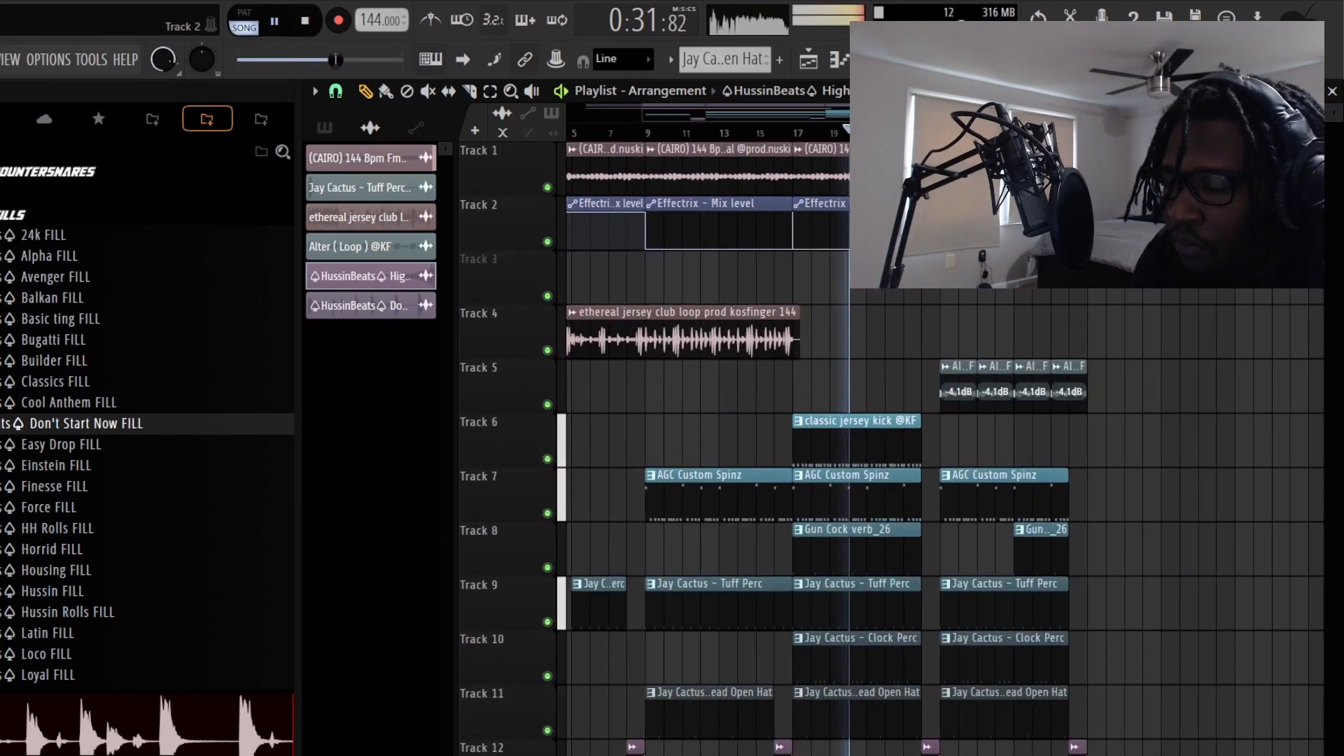
pyautogui.scroll(-1, 973, 213)
pyautogui.moveTo(1196, 169); pyautogui.dragTo(714, 653)
pyautogui.hotkey('ctrl', 'b')
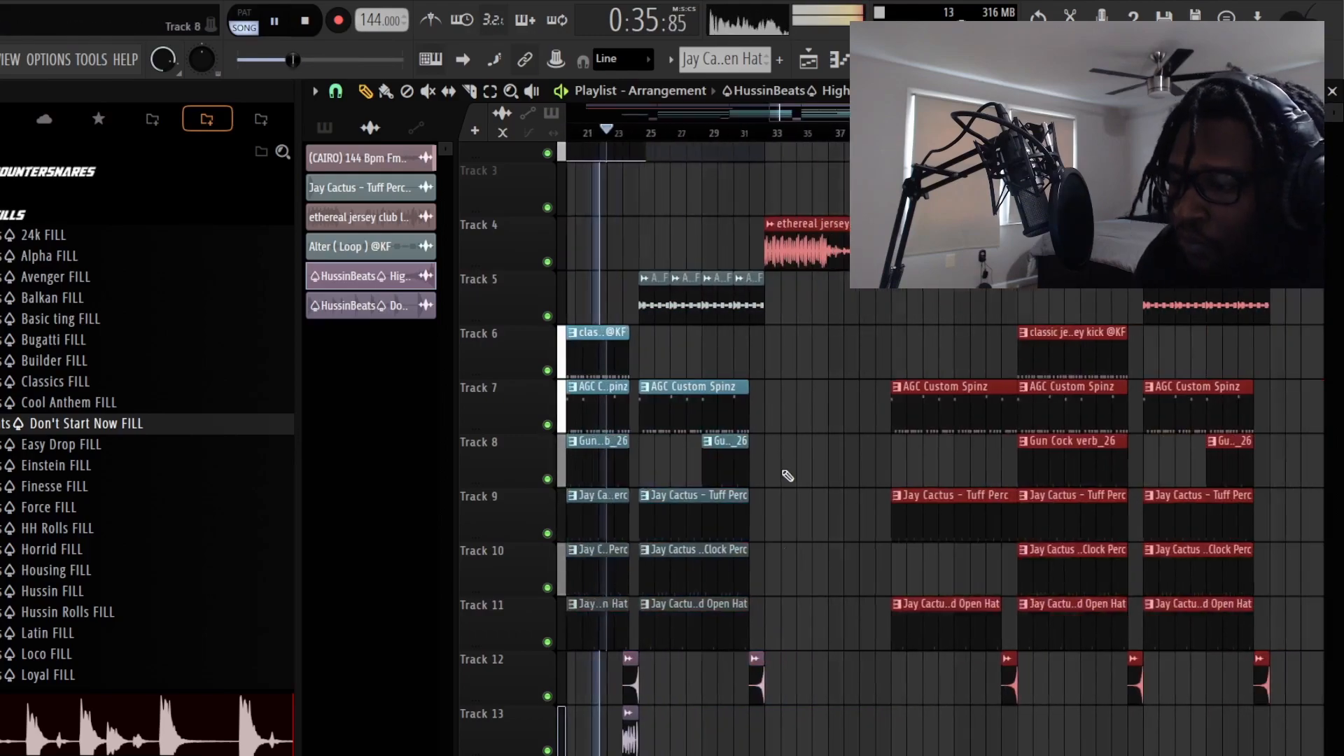
pyautogui.scroll(-1, 801, 201)
pyautogui.scroll(2, 791, 298)
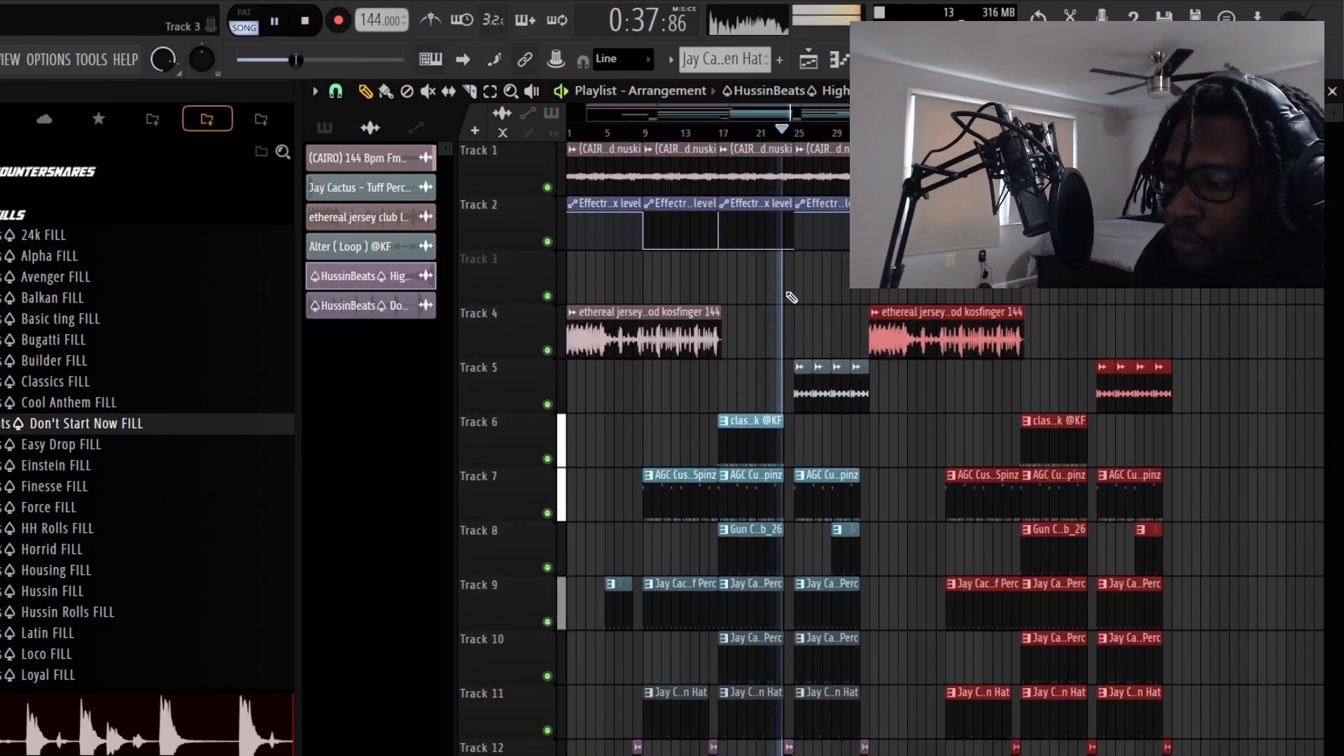
# Step: Copy the opening vocal and Effectrix mix level clips from bar 1 to bar 33
pyautogui.hotkey('ctrl', 'd')
pyautogui.moveTo(595, 176); pyautogui.dragTo(609, 282)
pyautogui.moveTo(598, 169); pyautogui.dragTo(900, 170)
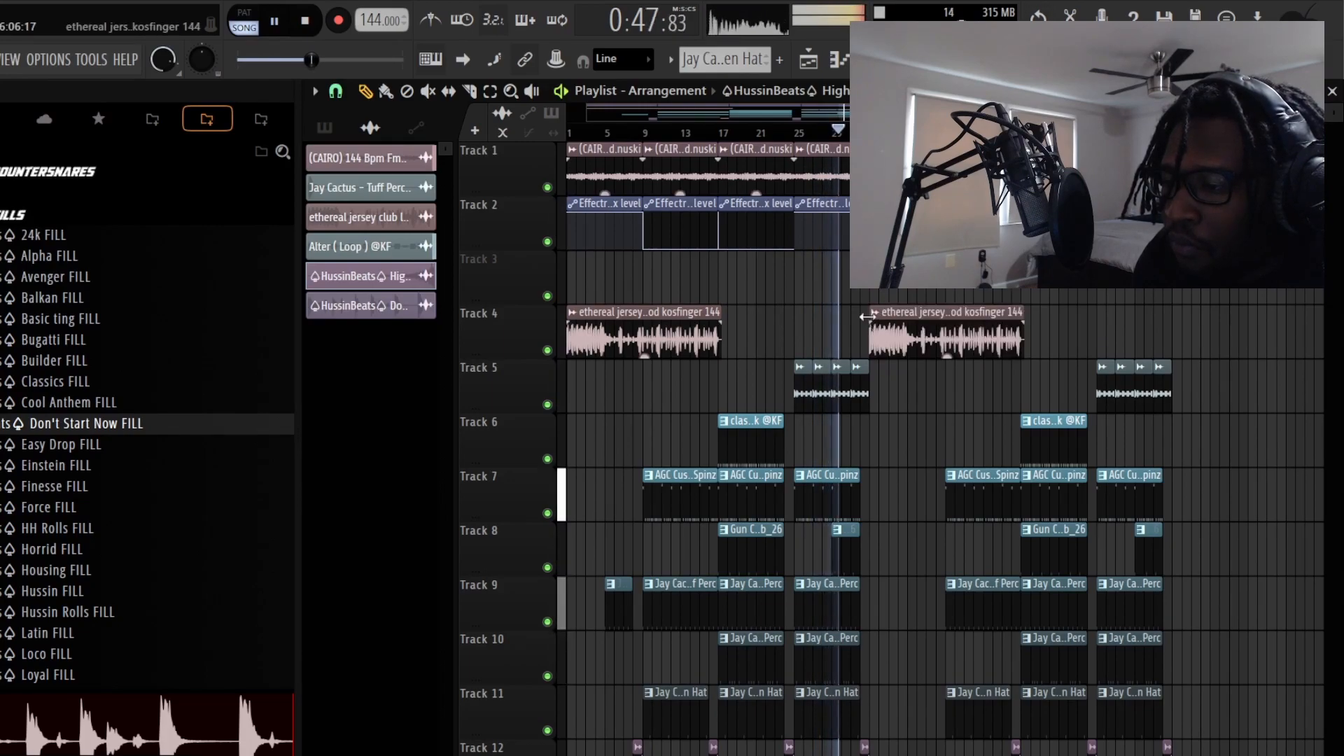
# Step: Trim the duplicated Jersey club loop to start at bar 41 and move the duplicated section from bar 41 to bar 33
pyautogui.moveTo(919, 210); pyautogui.dragTo(1315, 753)
pyautogui.scroll(2, 1239, 678)
pyautogui.moveTo(980, 170); pyautogui.dragTo(903, 169)
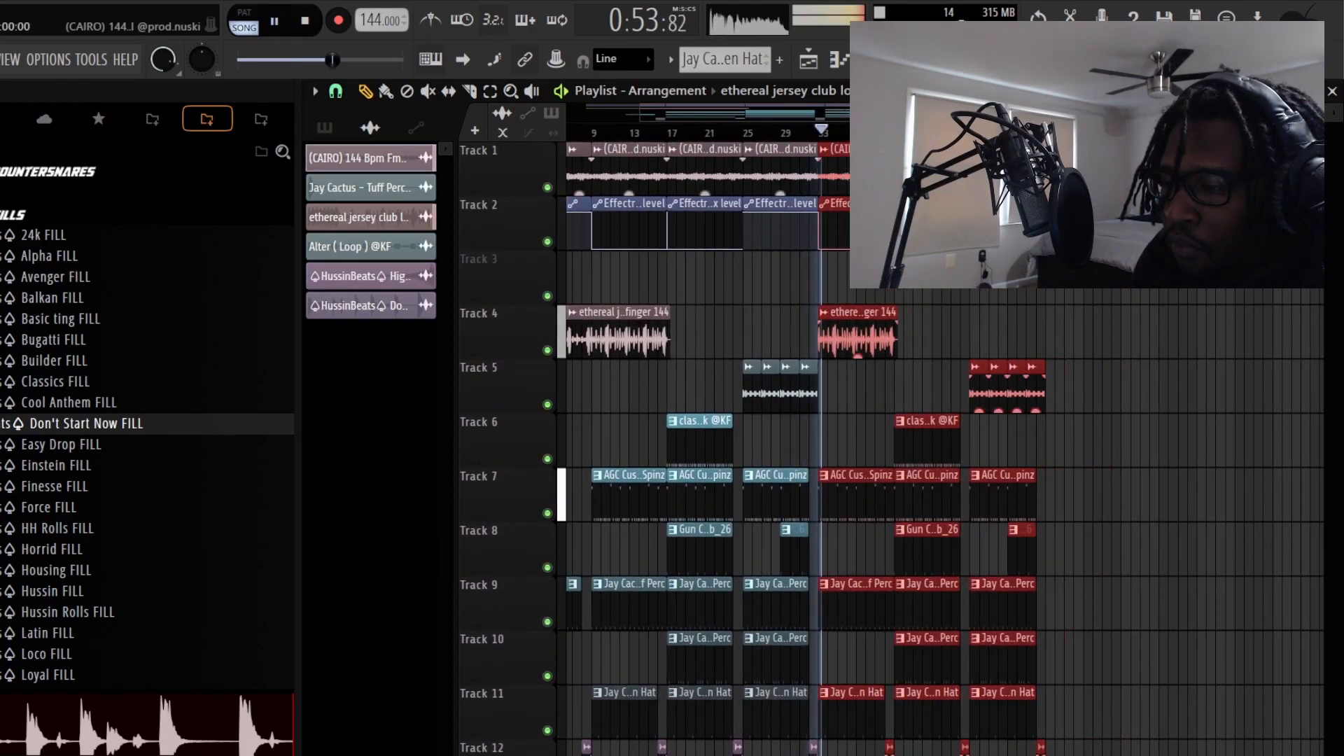
pyautogui.scroll(3, 870, 131)
pyautogui.scroll(-1, 869, 131)
pyautogui.scroll(-1, 870, 132)
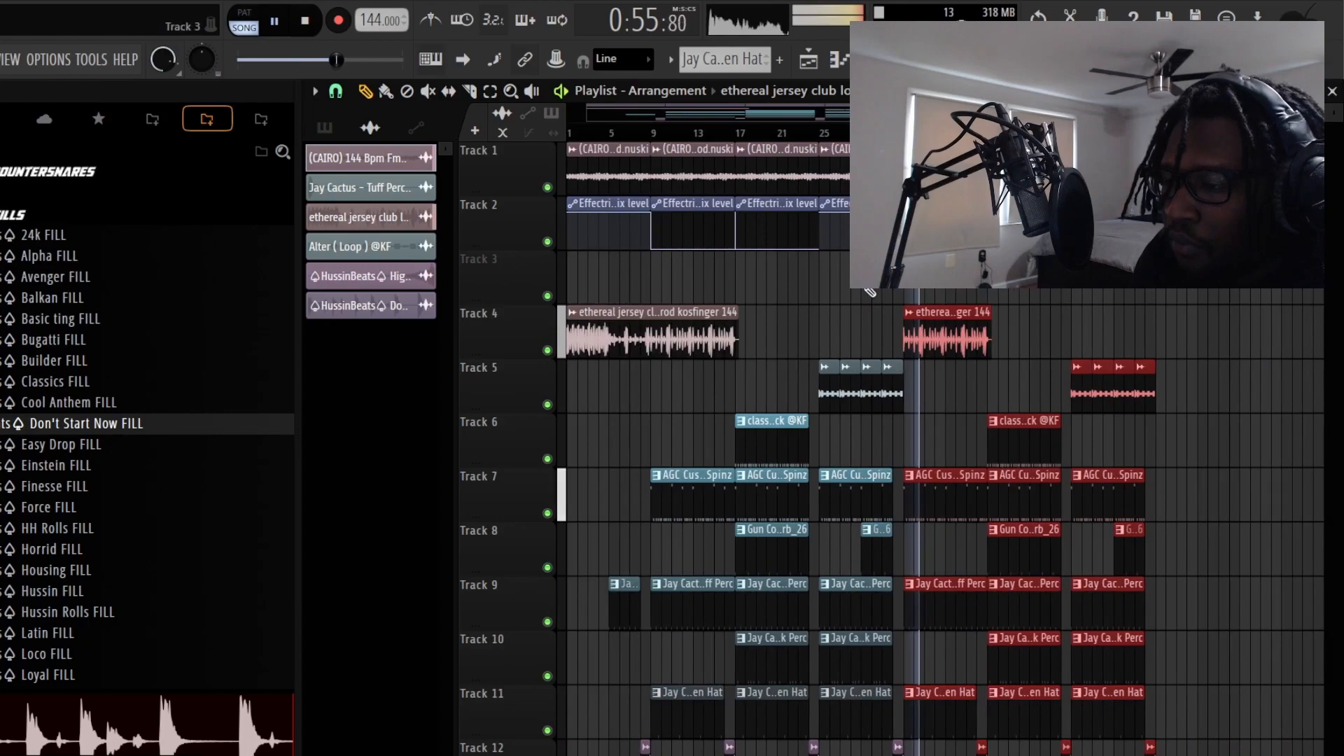
pyautogui.hotkey('ctrl', 'd')
# Step: Copy the two Track 13 fills from bars 8 and 24 to bars 40 and 56
pyautogui.scroll(-2, 962, 363)
pyautogui.scroll(2, 978, 318)
pyautogui.scroll(-2, 978, 319)
pyautogui.scroll(-4, 968, 388)
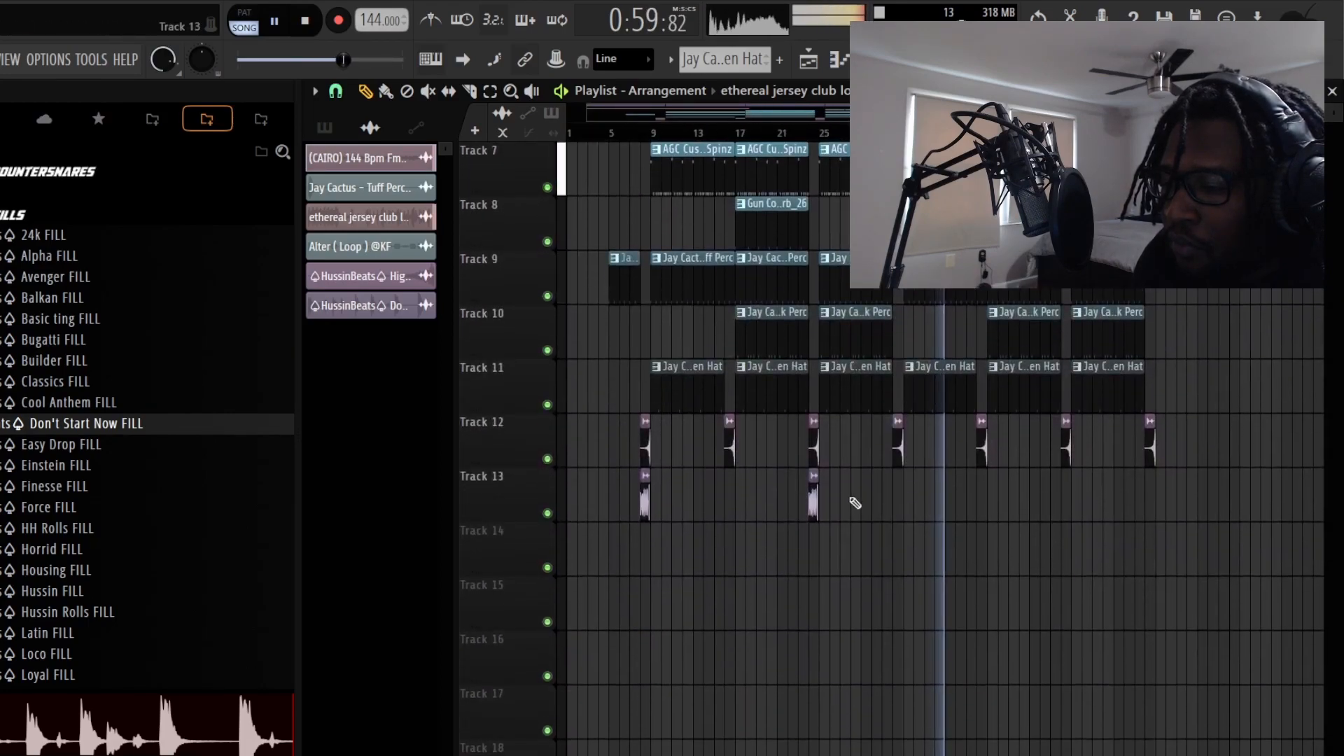
pyautogui.moveTo(620, 503); pyautogui.dragTo(937, 511)
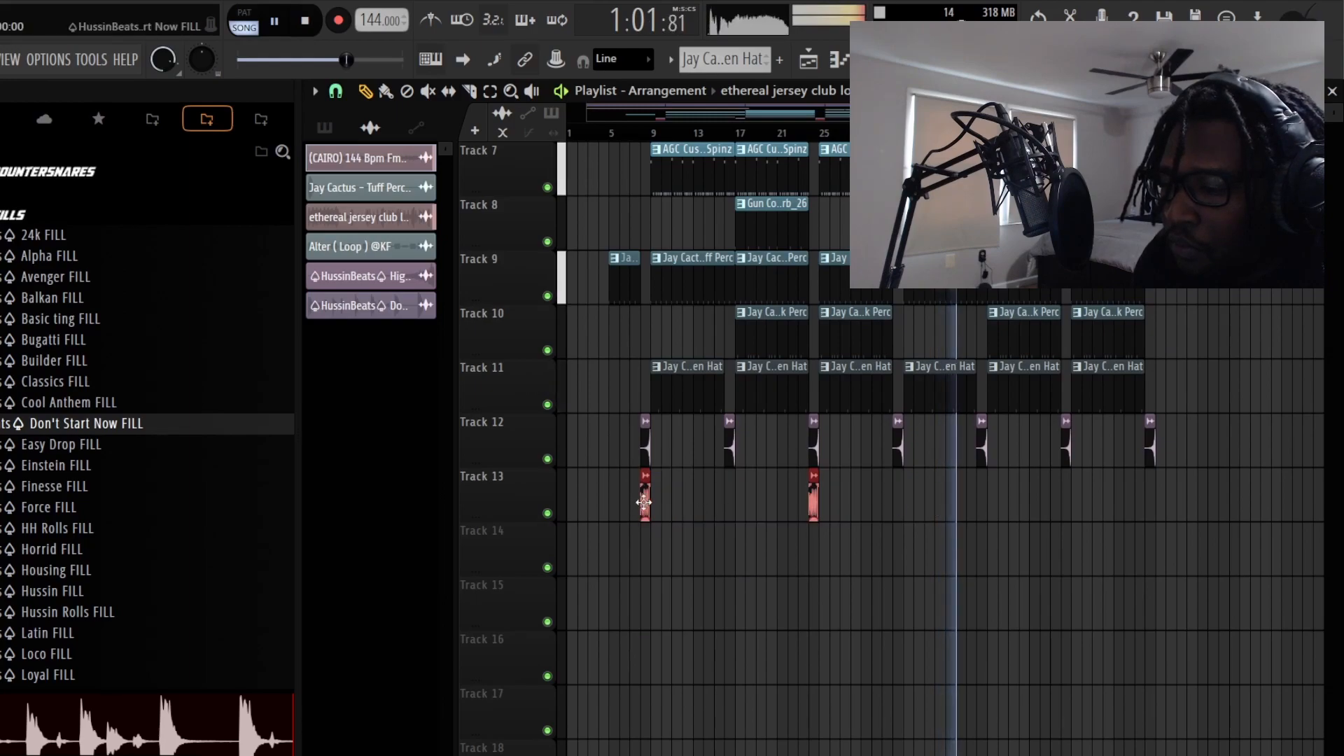
pyautogui.moveTo(642, 501); pyautogui.dragTo(984, 476)
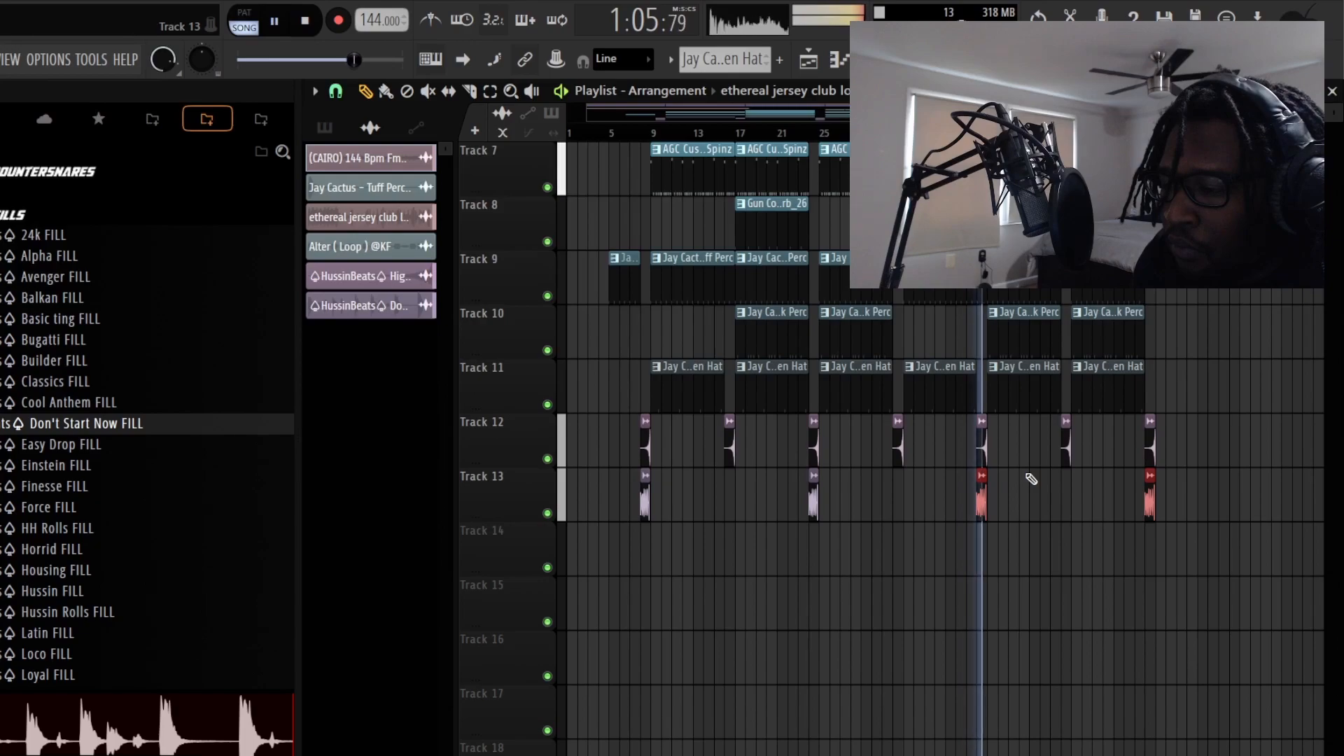
# Step: Move the copied Track 13 fills to bars 48 and 64 and place another fill at bar 32
pyautogui.moveTo(983, 501); pyautogui.dragTo(1057, 497)
pyautogui.click(1064, 495)
pyautogui.click(899, 509)
pyautogui.rightClick(934, 515)
pyautogui.click(993, 516)
# Step: Delete the Track 13 fills at bars 32 and 64
pyautogui.scroll(5, 936, 450)
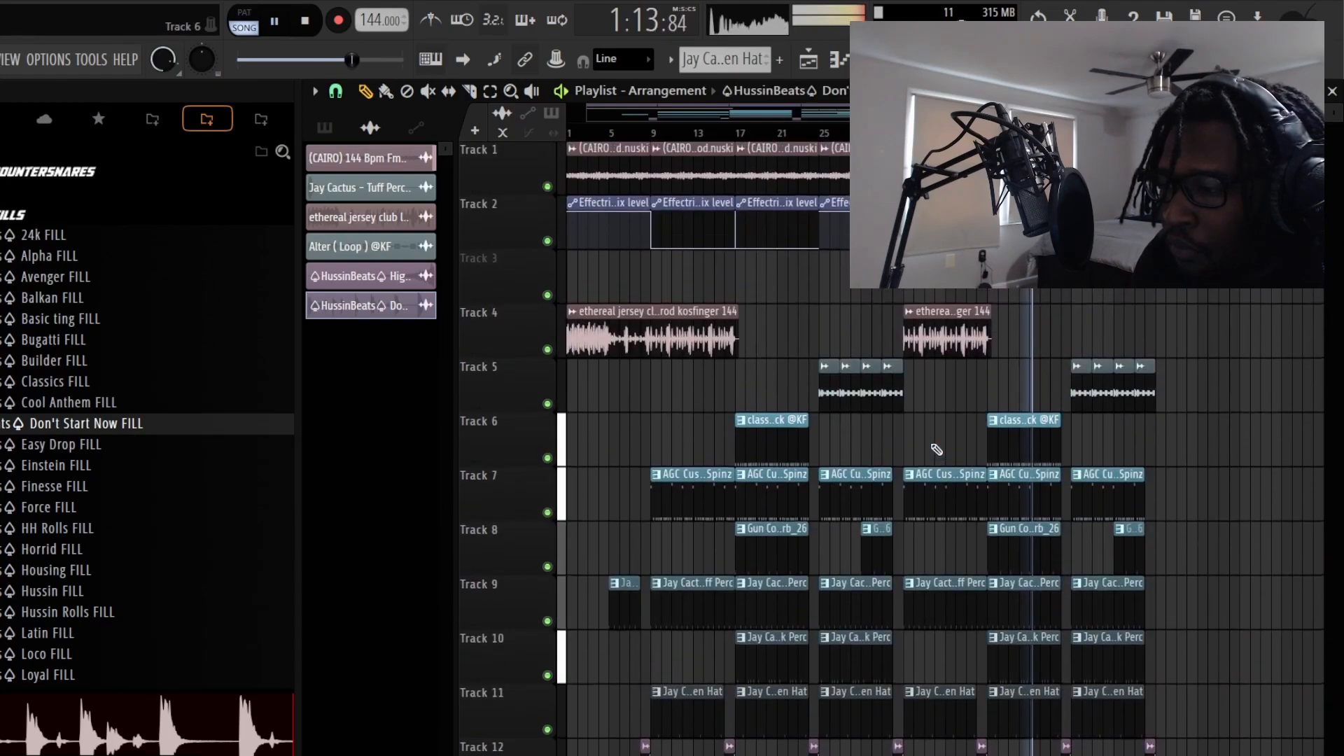
pyautogui.scroll(-5, 935, 450)
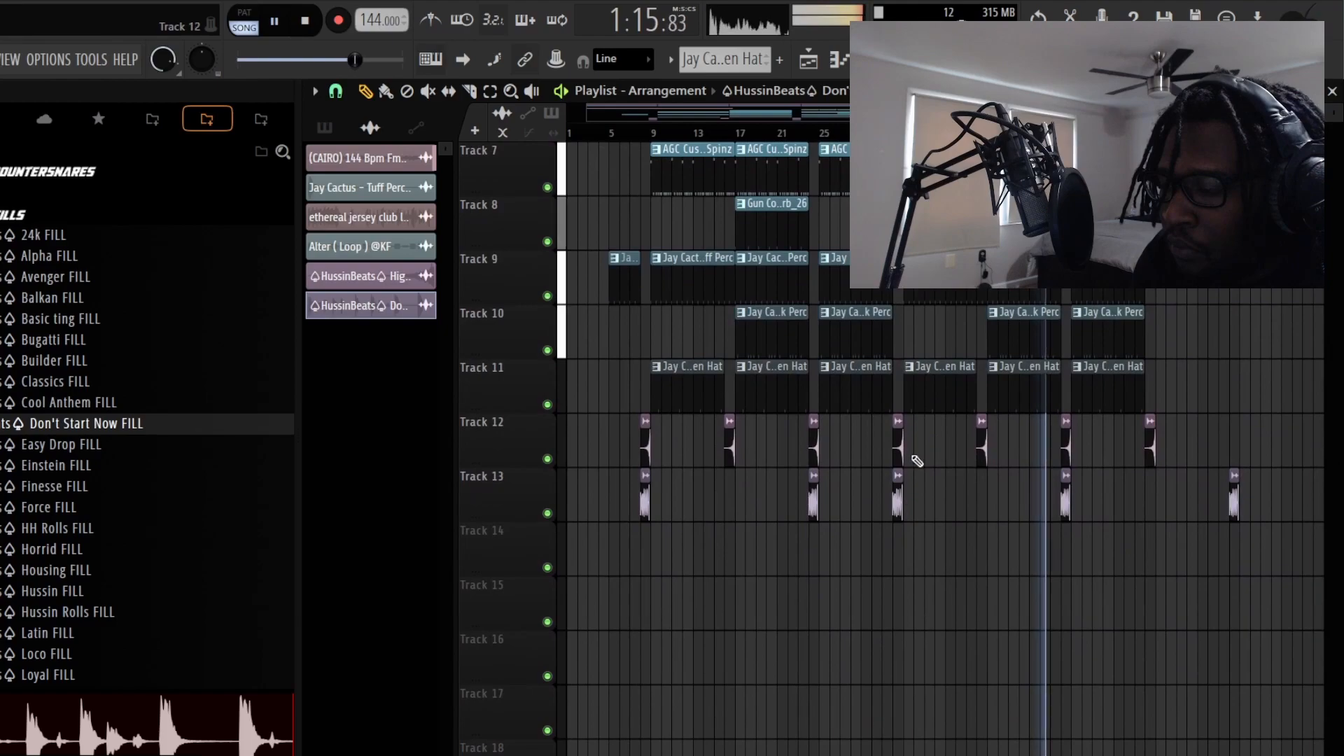
pyautogui.rightClick(1233, 494)
pyautogui.scroll(1, 1165, 476)
pyautogui.scroll(5, 1165, 476)
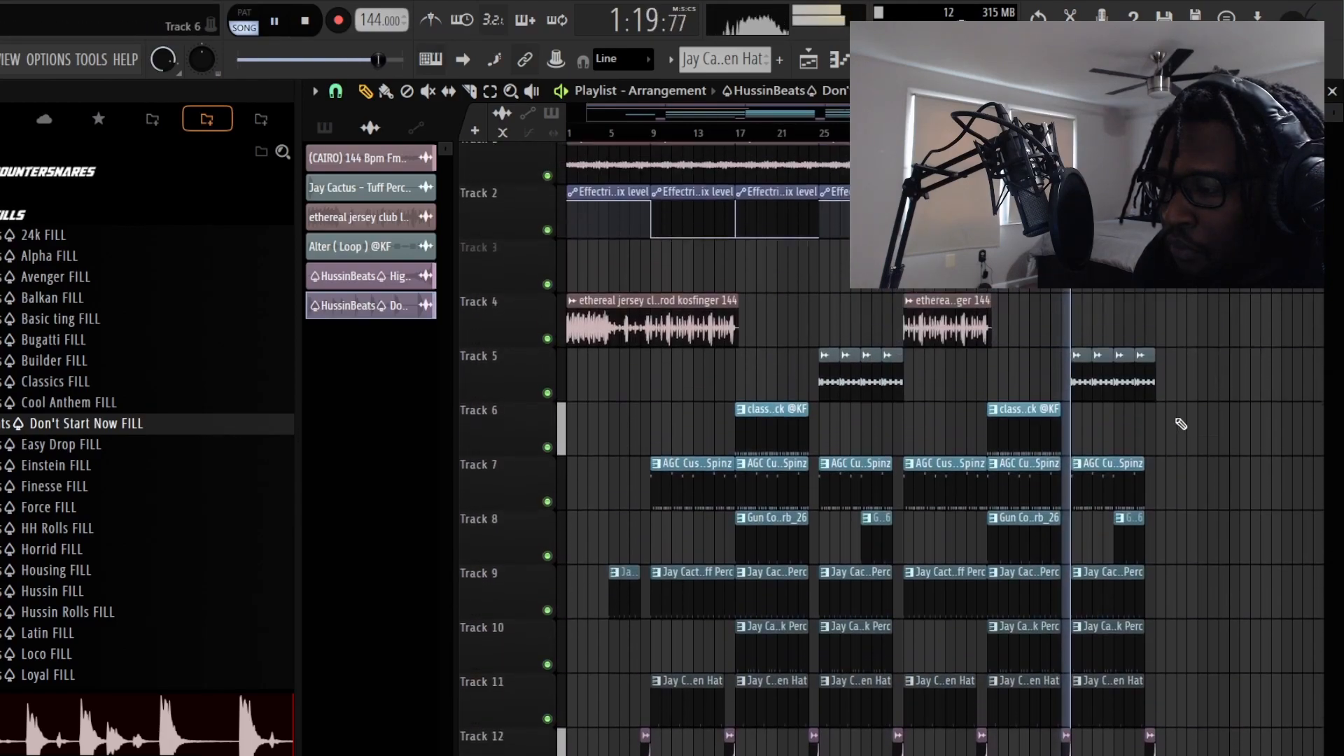
# Step: Copy the classic jersey kick and AGC Custom Spinz clips on Tracks 6 and 7 from bar 41 to bar 57
pyautogui.scroll(-2, 1146, 449)
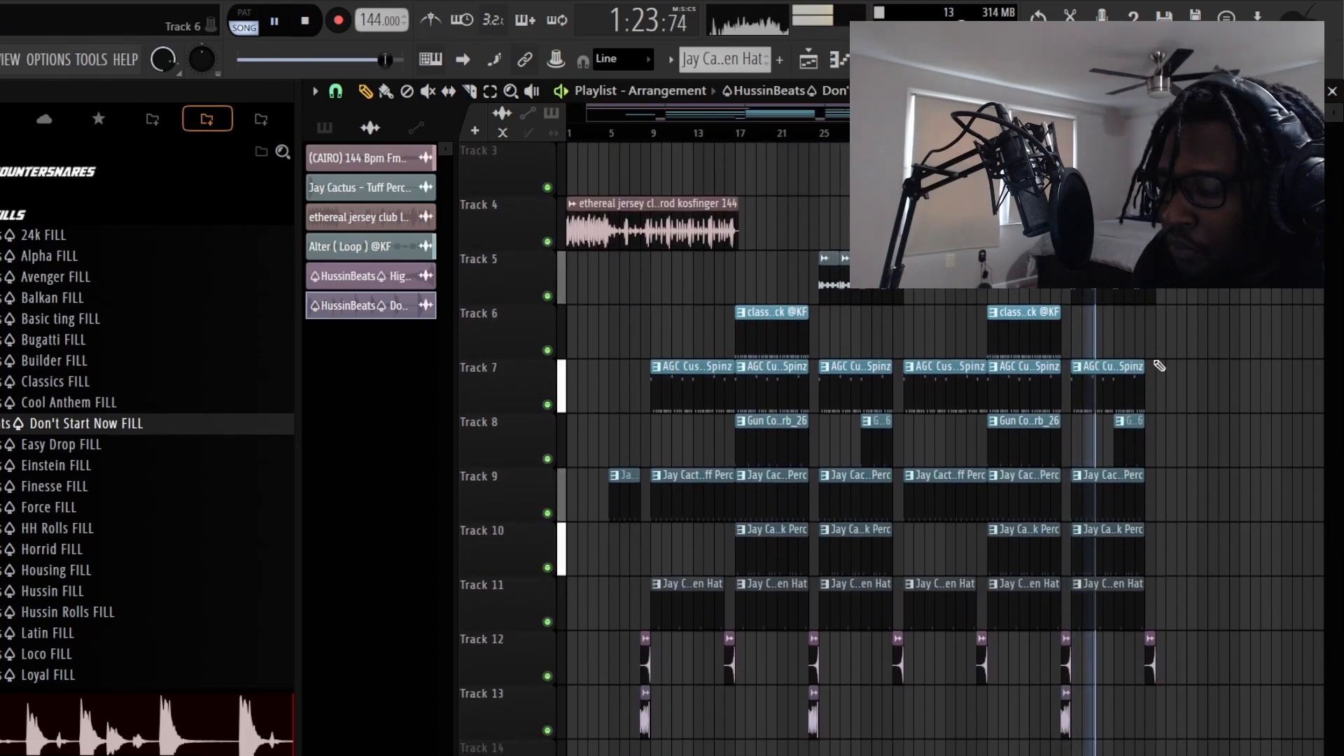
pyautogui.scroll(2, 1159, 365)
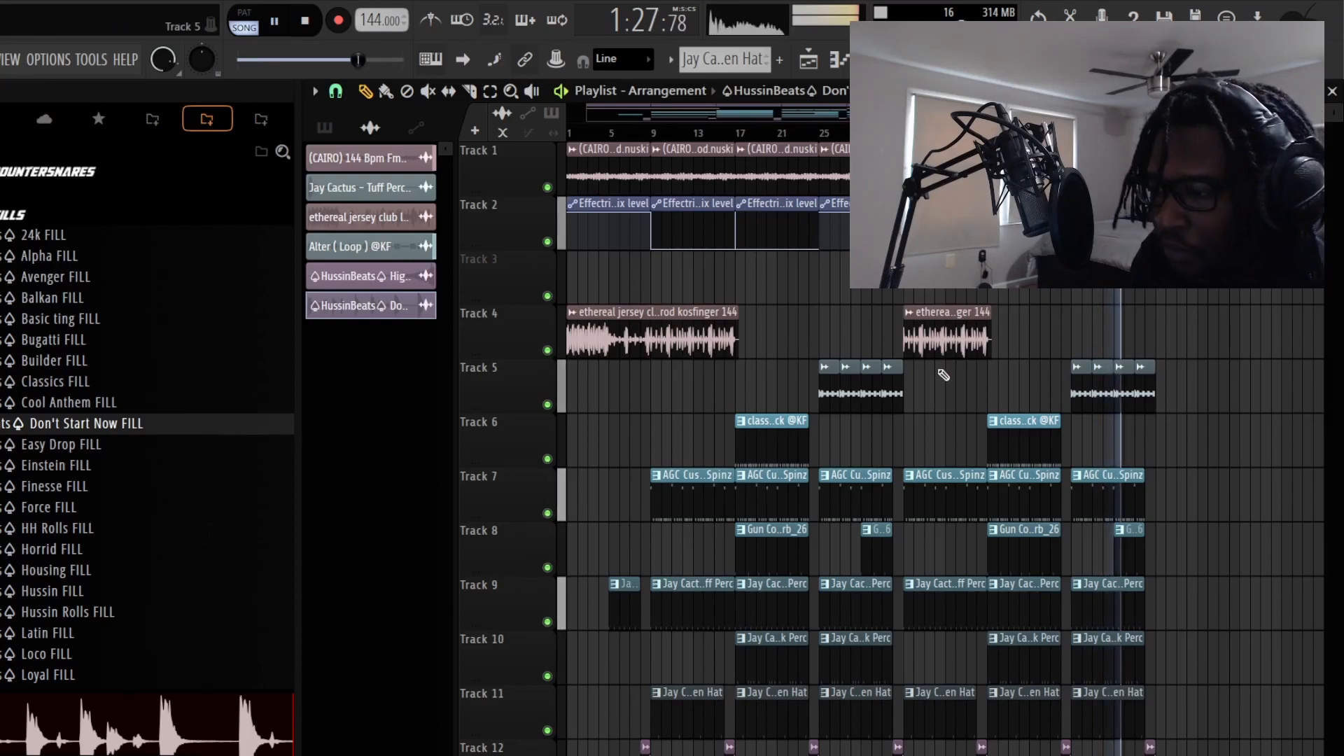
pyautogui.scroll(-1, 952, 378)
pyautogui.moveTo(1016, 379); pyautogui.dragTo(1040, 456)
pyautogui.moveTo(1020, 387); pyautogui.dragTo(1197, 376)
pyautogui.scroll(-2, 1201, 398)
pyautogui.moveTo(1188, 466); pyautogui.dragTo(1166, 547)
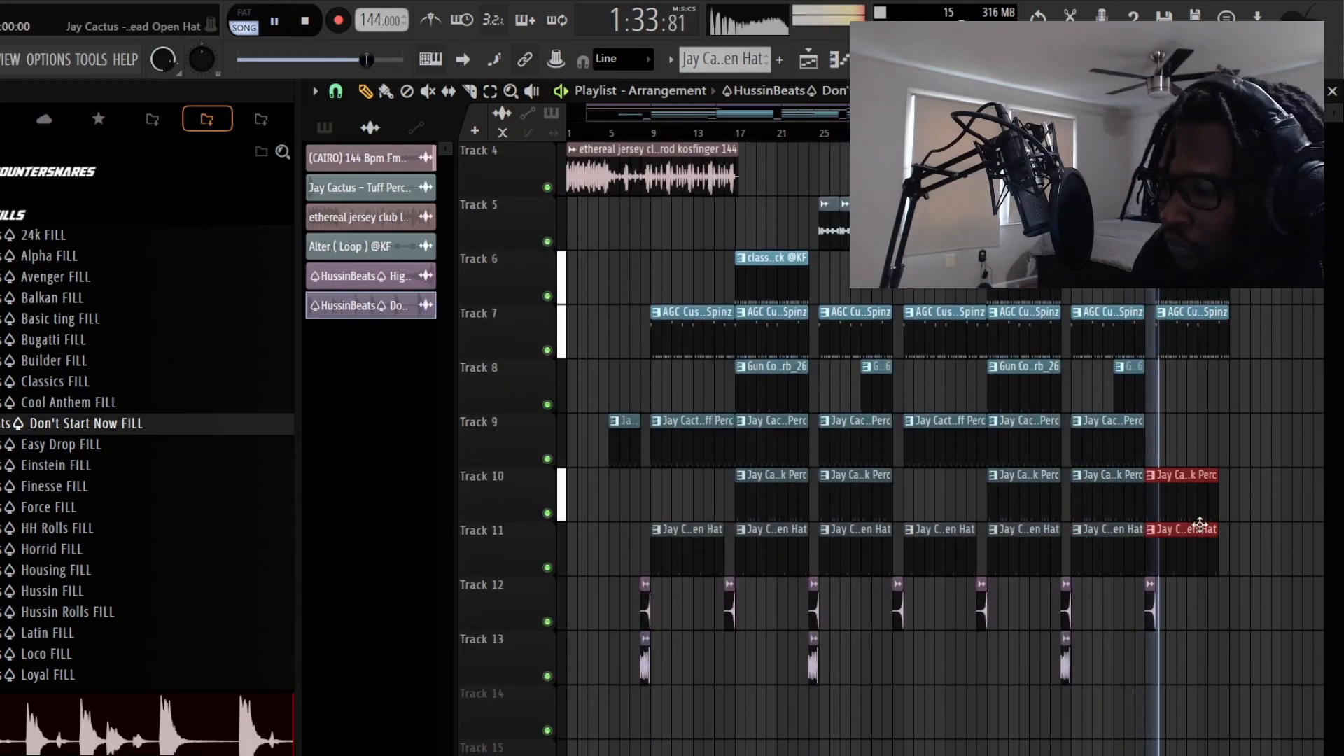
pyautogui.rightClick(1194, 552)
# Step: Delete the AGC Custom Spinz clip at bar 57 and replay the ending from about bar 54
pyautogui.scroll(2, 1195, 489)
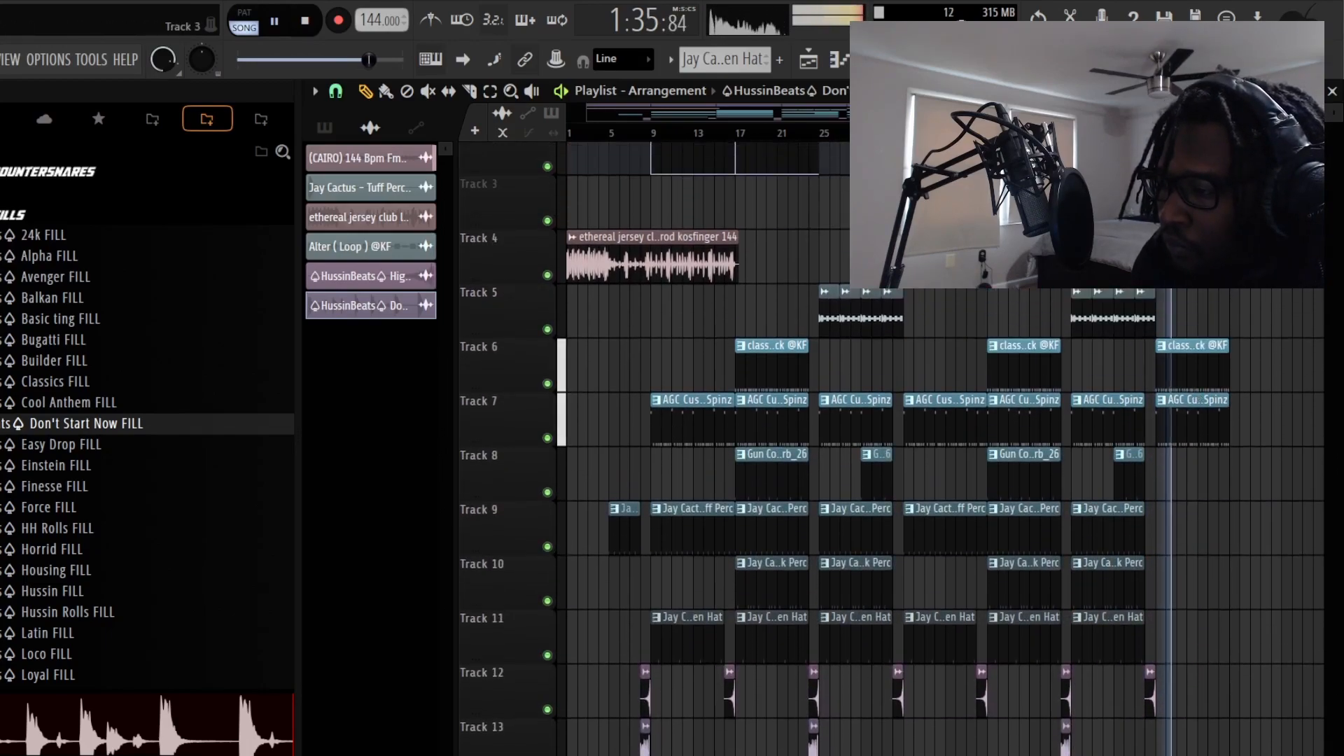
pyautogui.rightClick(1191, 456)
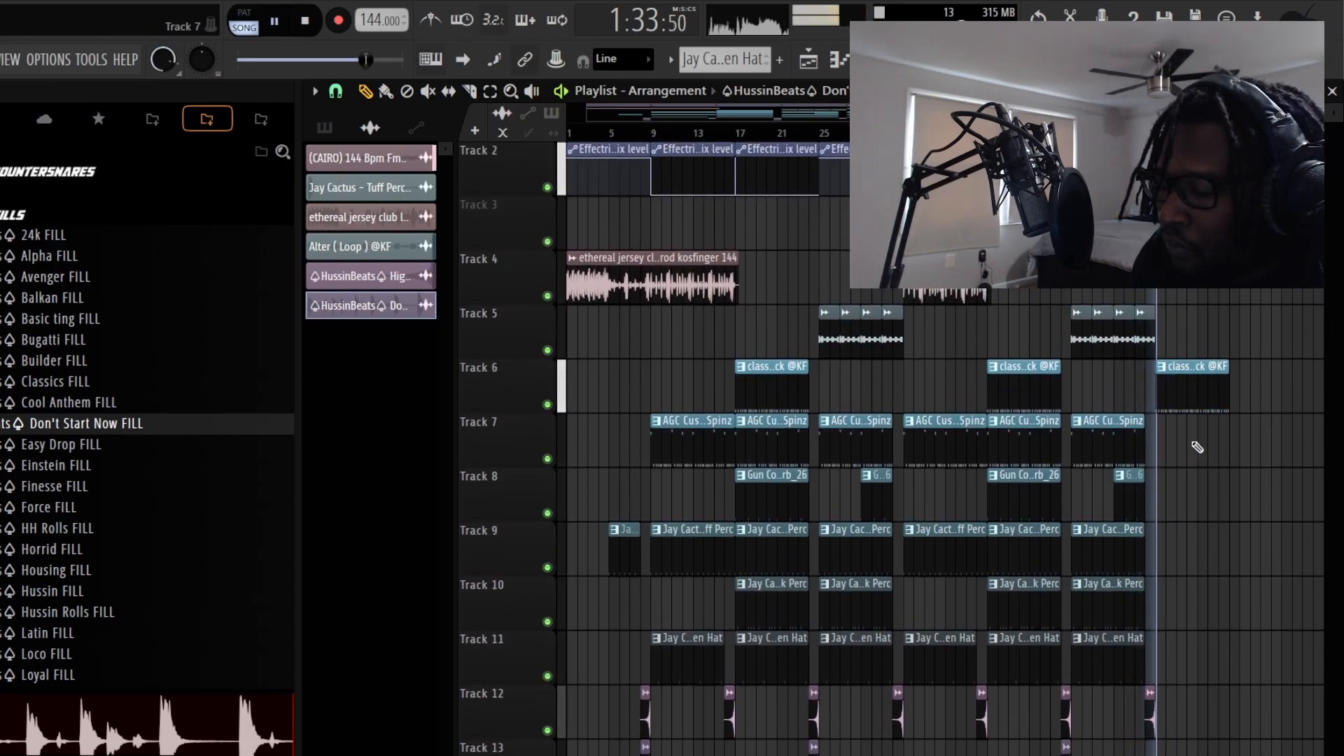
pyautogui.click(1122, 133)
pyautogui.scroll(2, 1125, 133)
# Step: Try the Track 13 fill at bar 56 instead of bar 48 and replay the arrangement from about bar 47
pyautogui.scroll(-3, 1106, 318)
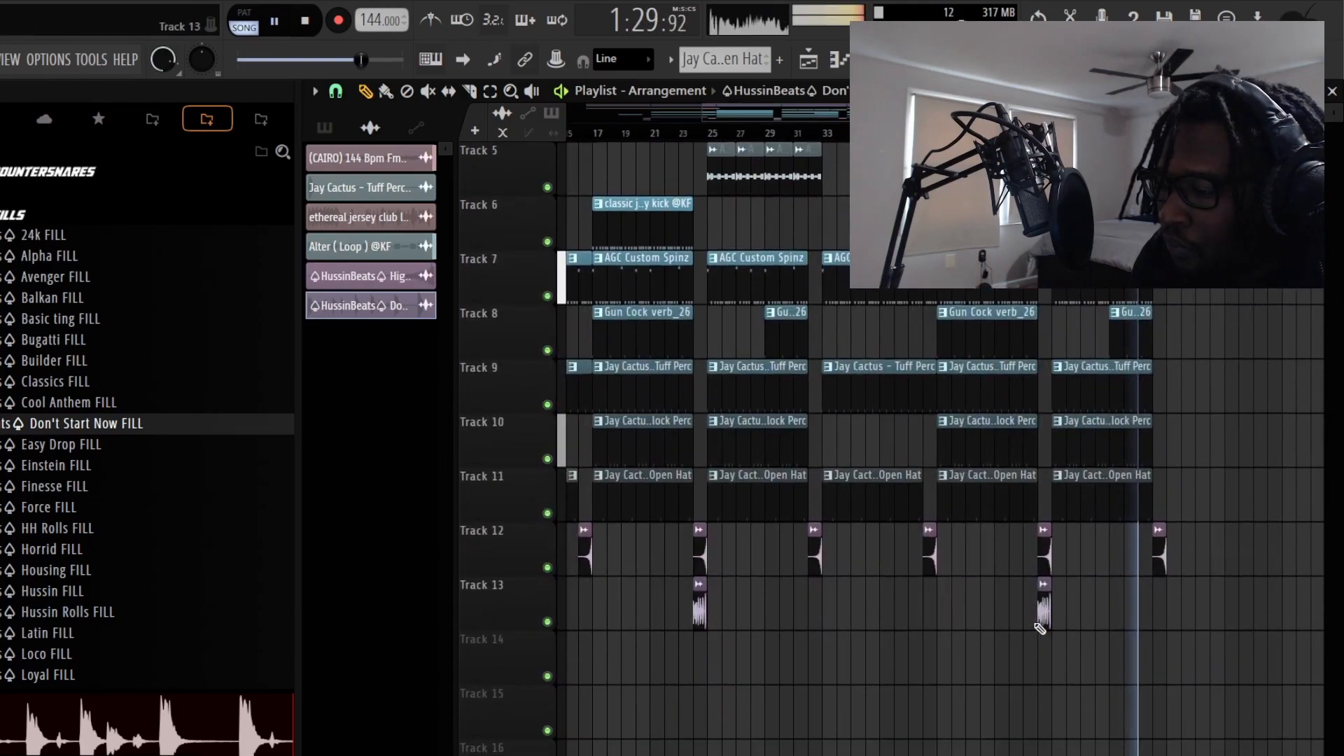
pyautogui.moveTo(1043, 595); pyautogui.dragTo(1159, 593)
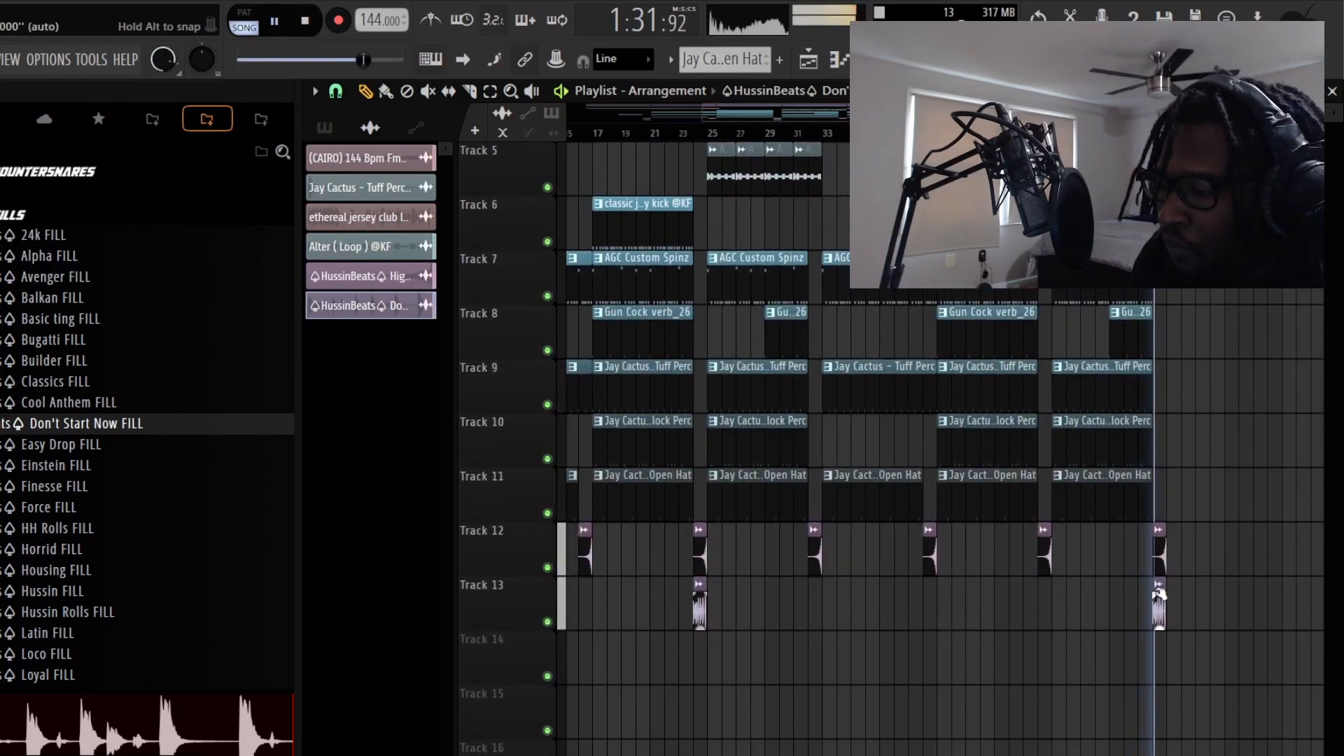
pyautogui.scroll(1, 1161, 540)
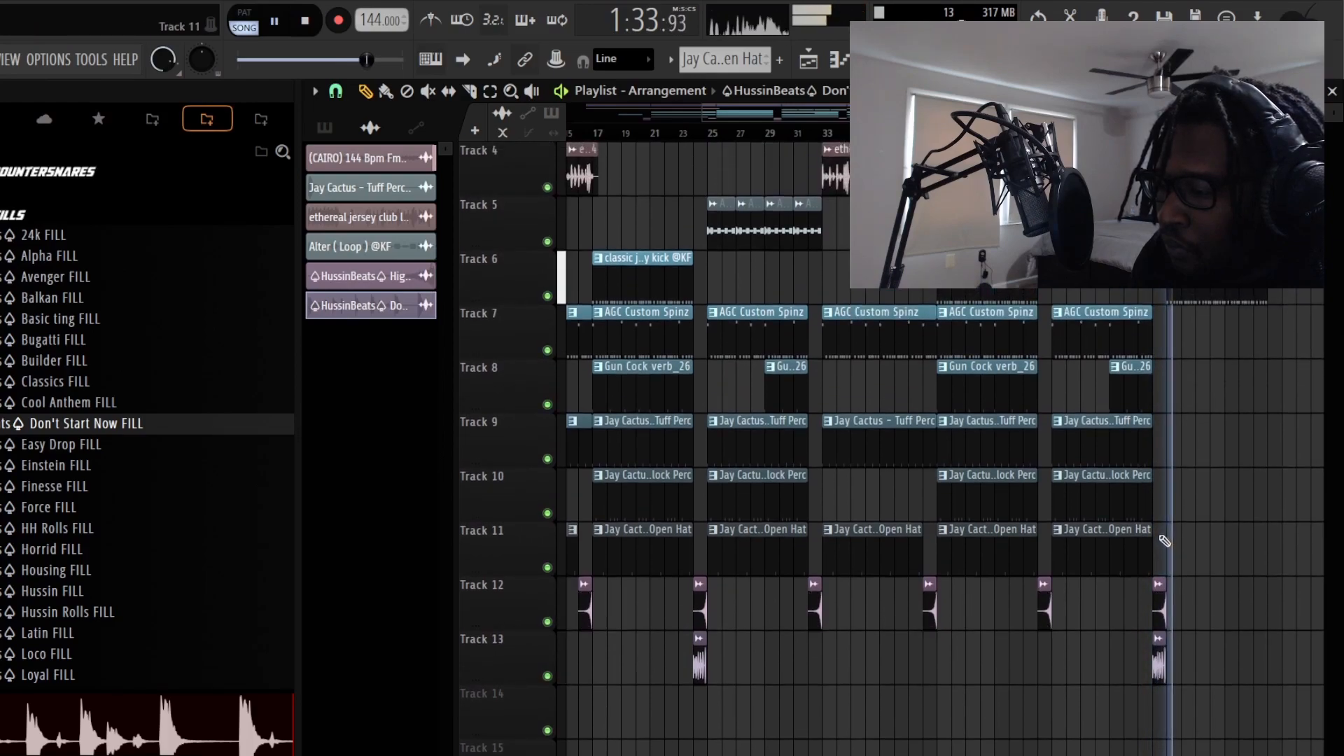
pyautogui.click(1022, 133)
pyautogui.scroll(1, 1022, 133)
pyautogui.scroll(1, 1039, 133)
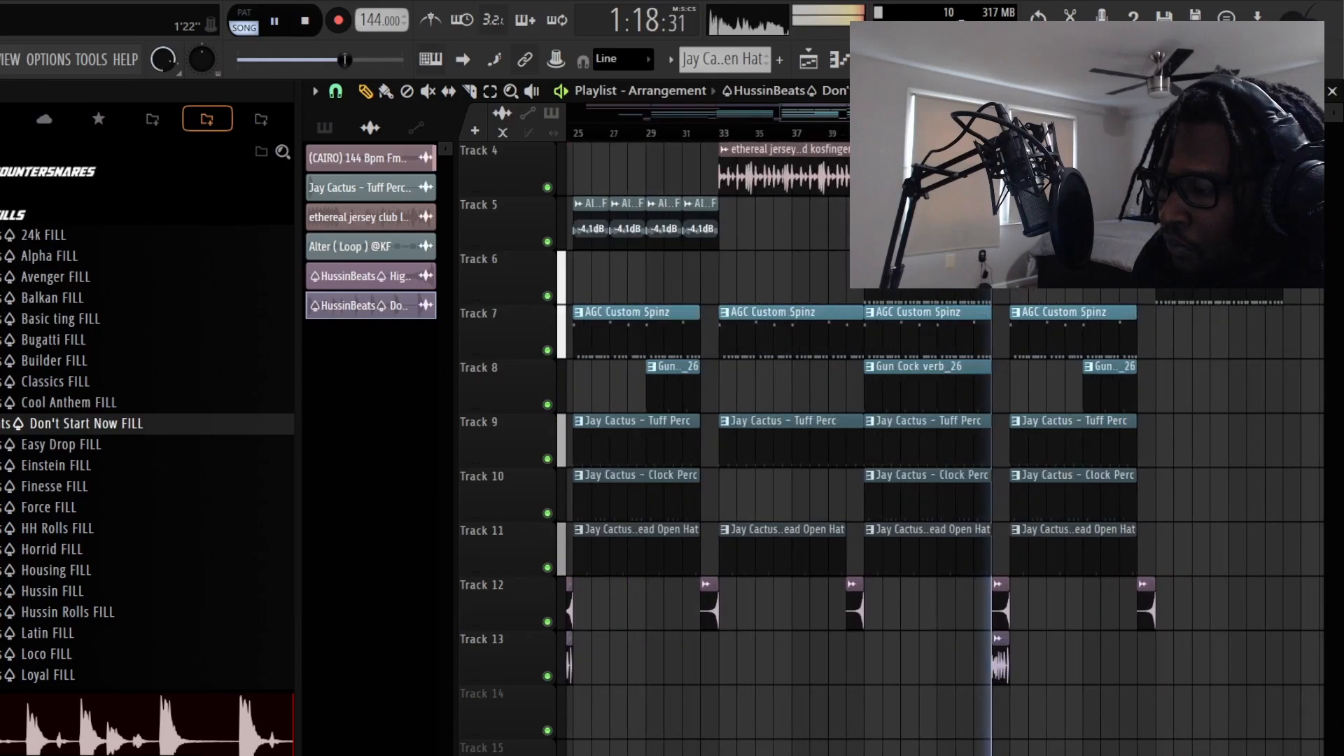
# Step: Inspect the classic jersey kick pattern's notes in the piano roll and its channel in the channel rack
pyautogui.scroll(-1, 1039, 133)
pyautogui.doubleClick(983, 269)
pyautogui.hotkey('ctrl', 'a')
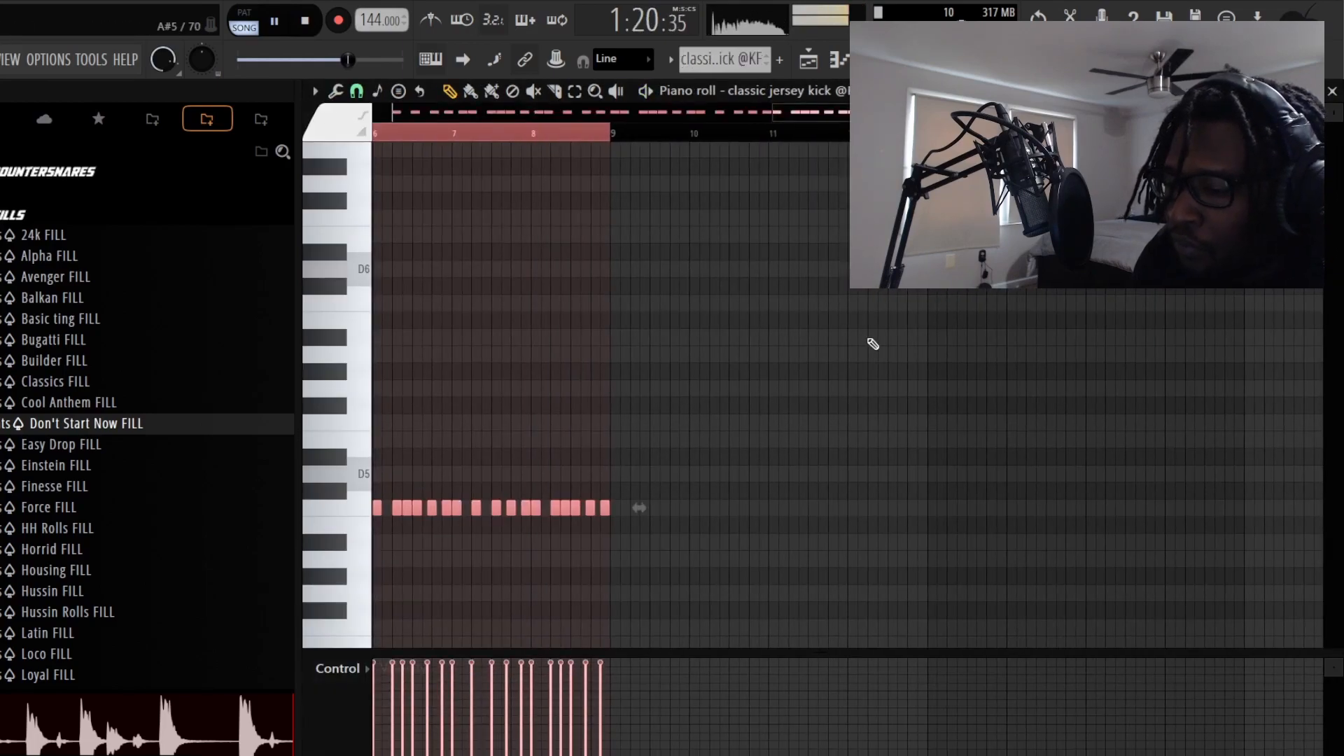
pyautogui.press('F6')
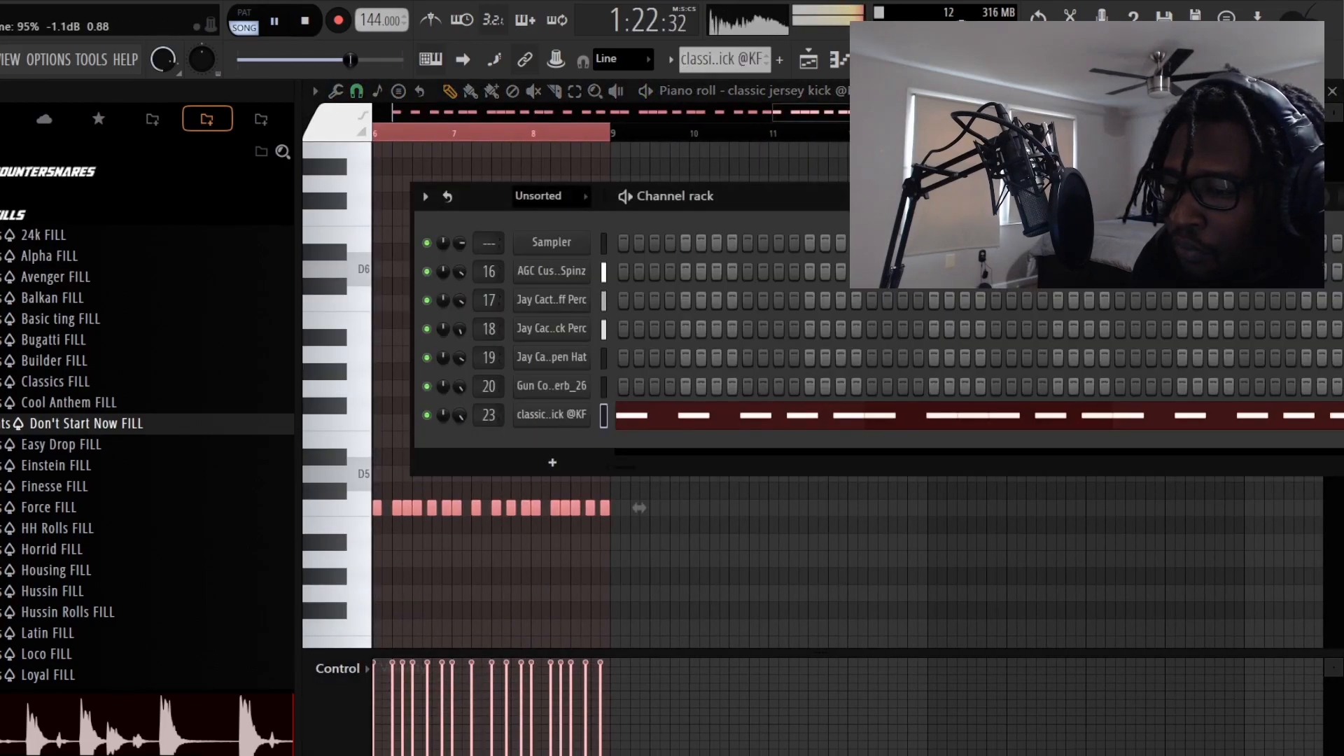
pyautogui.rightClick(573, 419)
pyautogui.click(629, 415)
pyautogui.rightClick(603, 417)
pyautogui.click(641, 412)
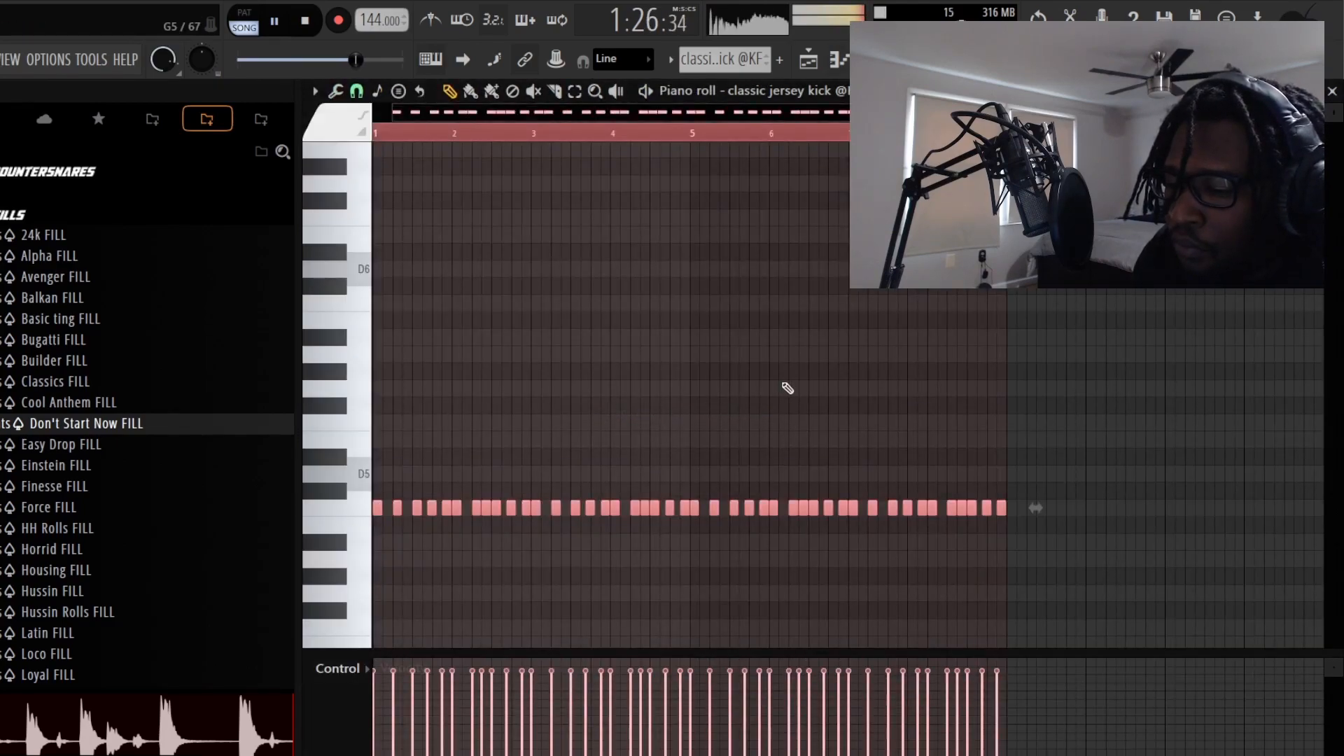
pyautogui.click(1332, 91)
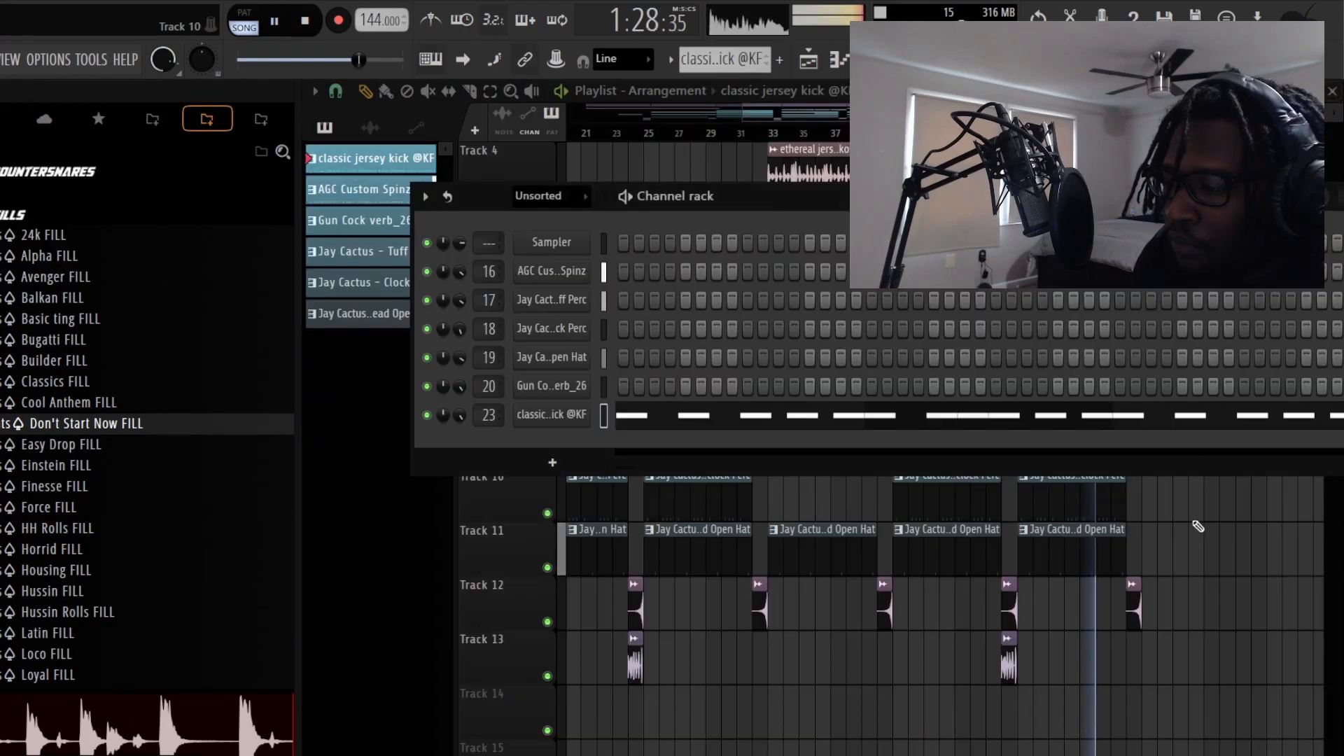
pyautogui.press('F6')
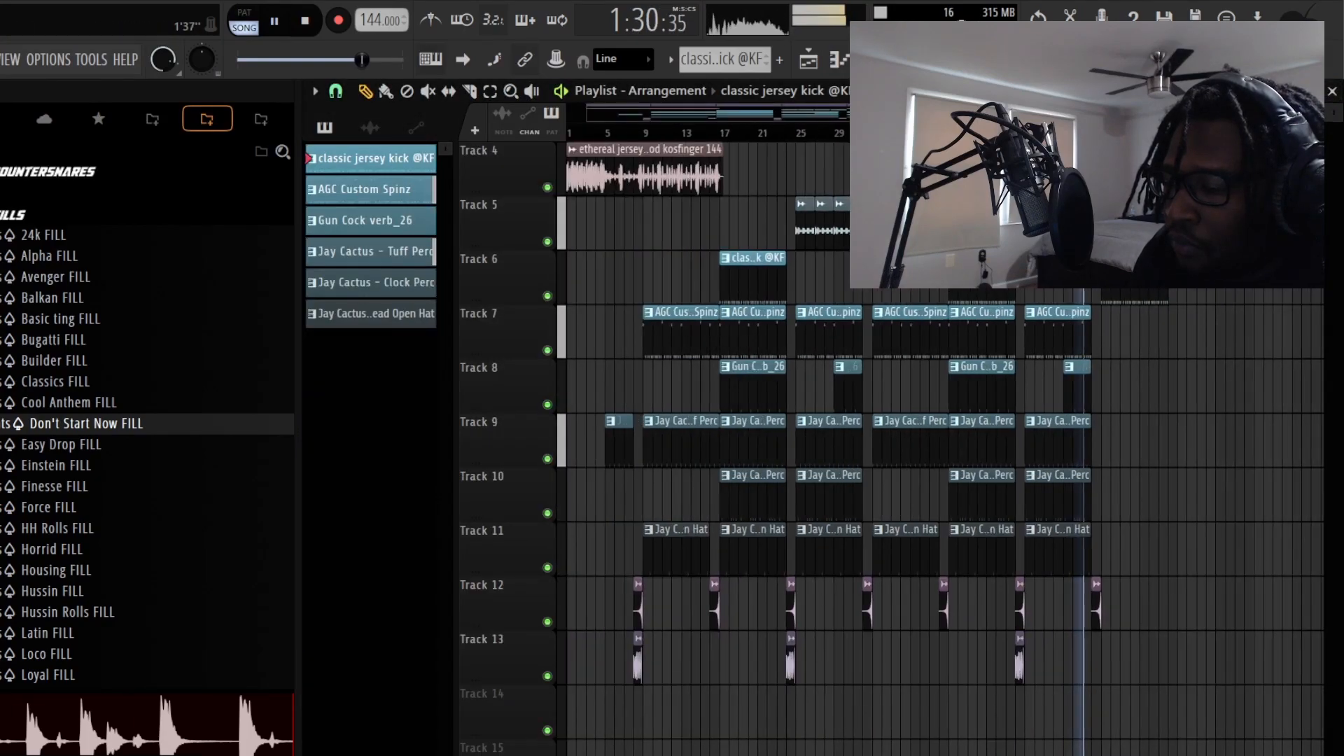
# Step: Review the second half of the arrangement and replay the ending from about bar 53
pyautogui.scroll(2, 1109, 210)
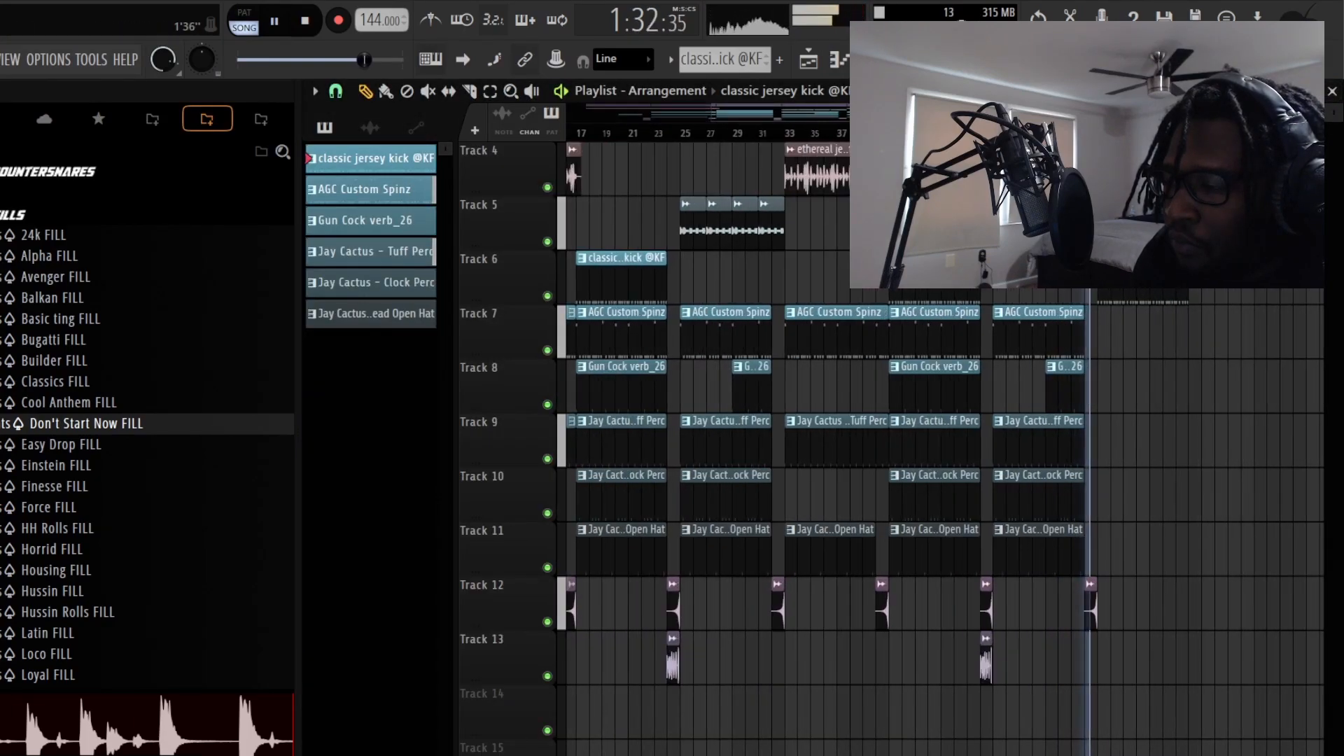
pyautogui.scroll(3, 1126, 210)
pyautogui.scroll(1, 1110, 133)
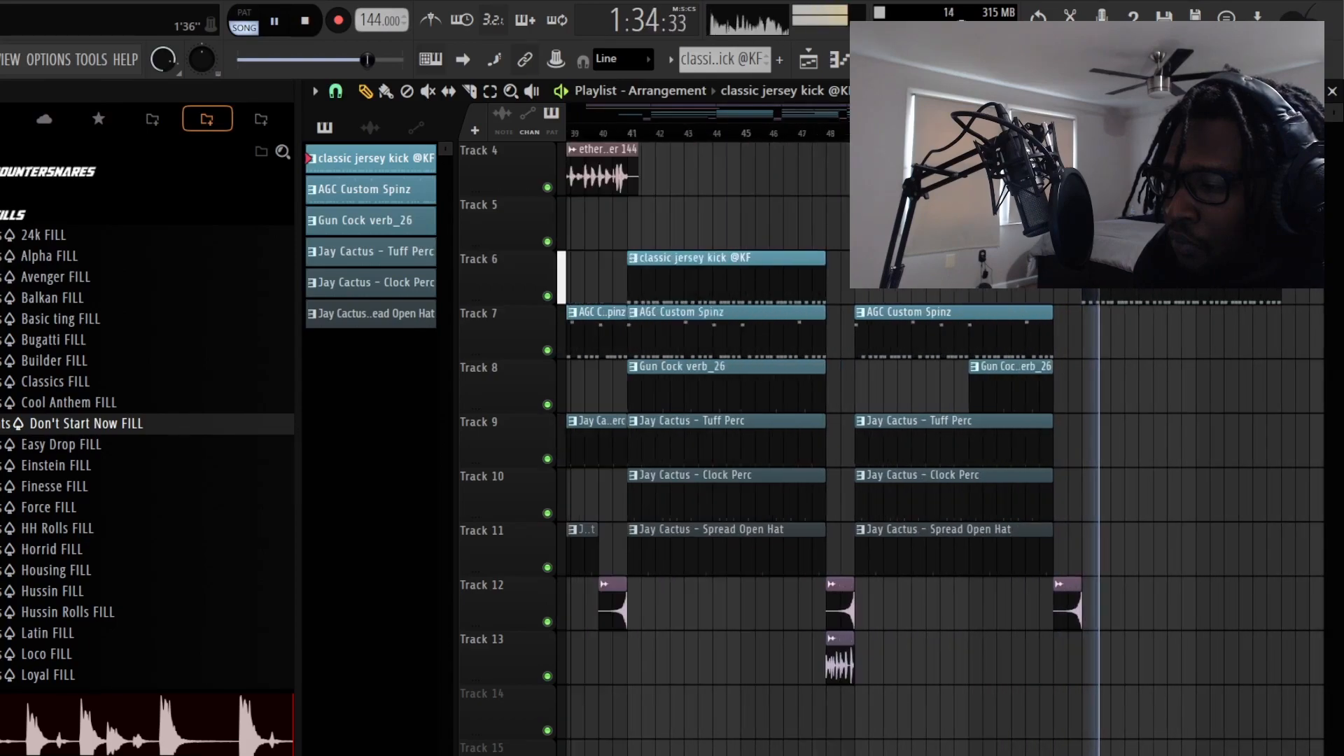
pyautogui.scroll(-2, 1110, 133)
pyautogui.scroll(3, 1147, 273)
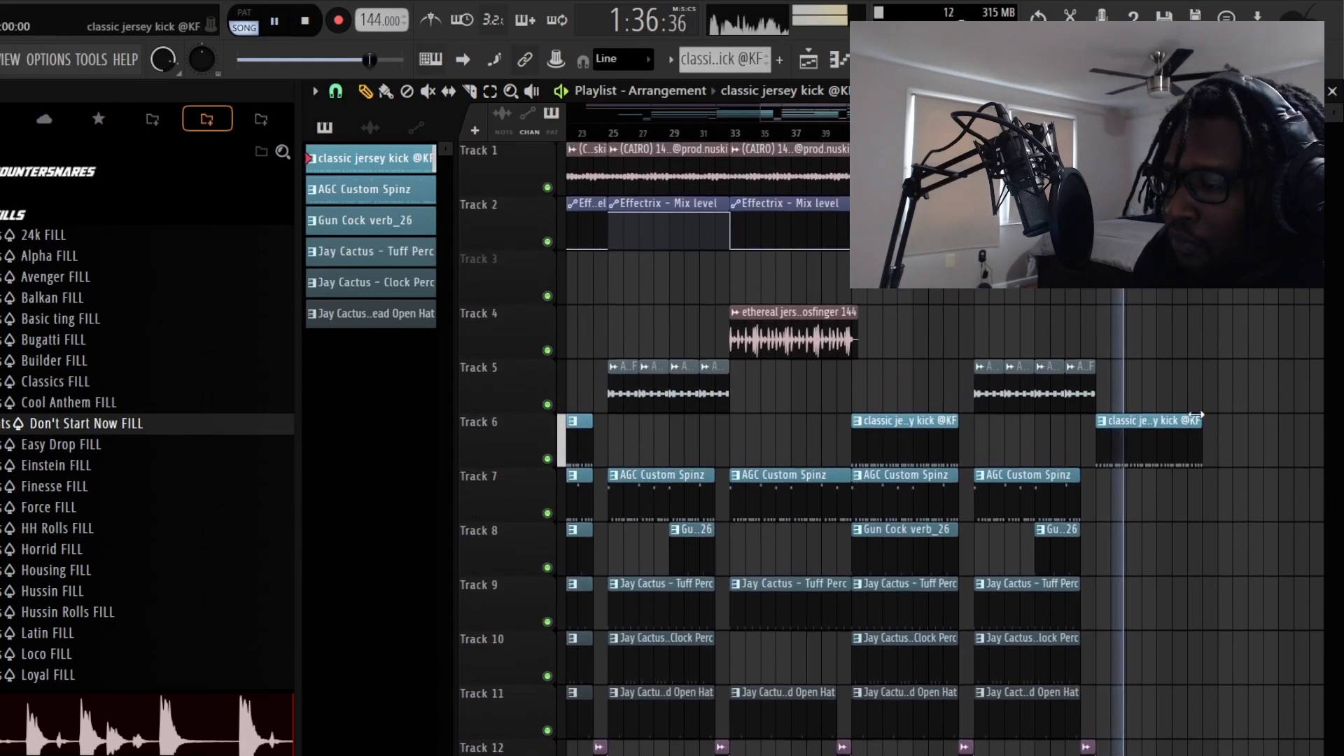
pyautogui.scroll(-2, 997, 210)
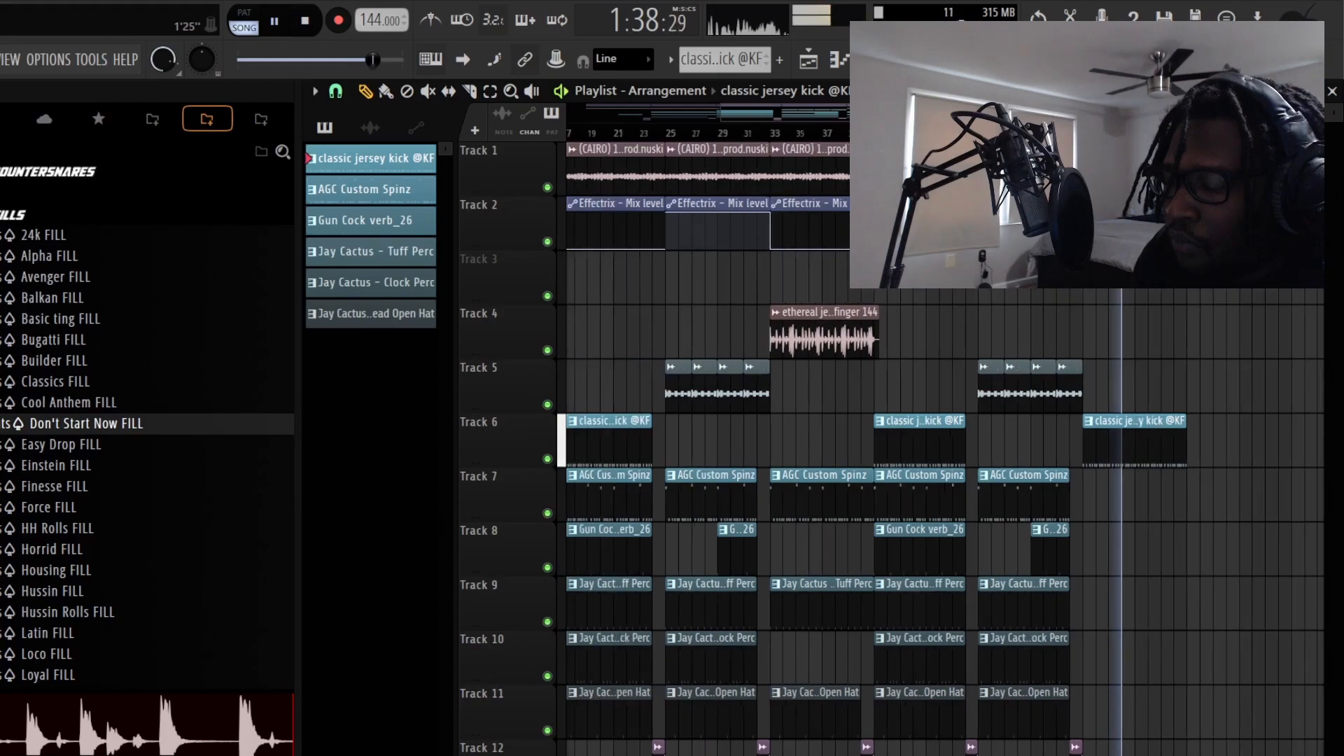
pyautogui.click(1040, 133)
pyautogui.scroll(1, 1040, 133)
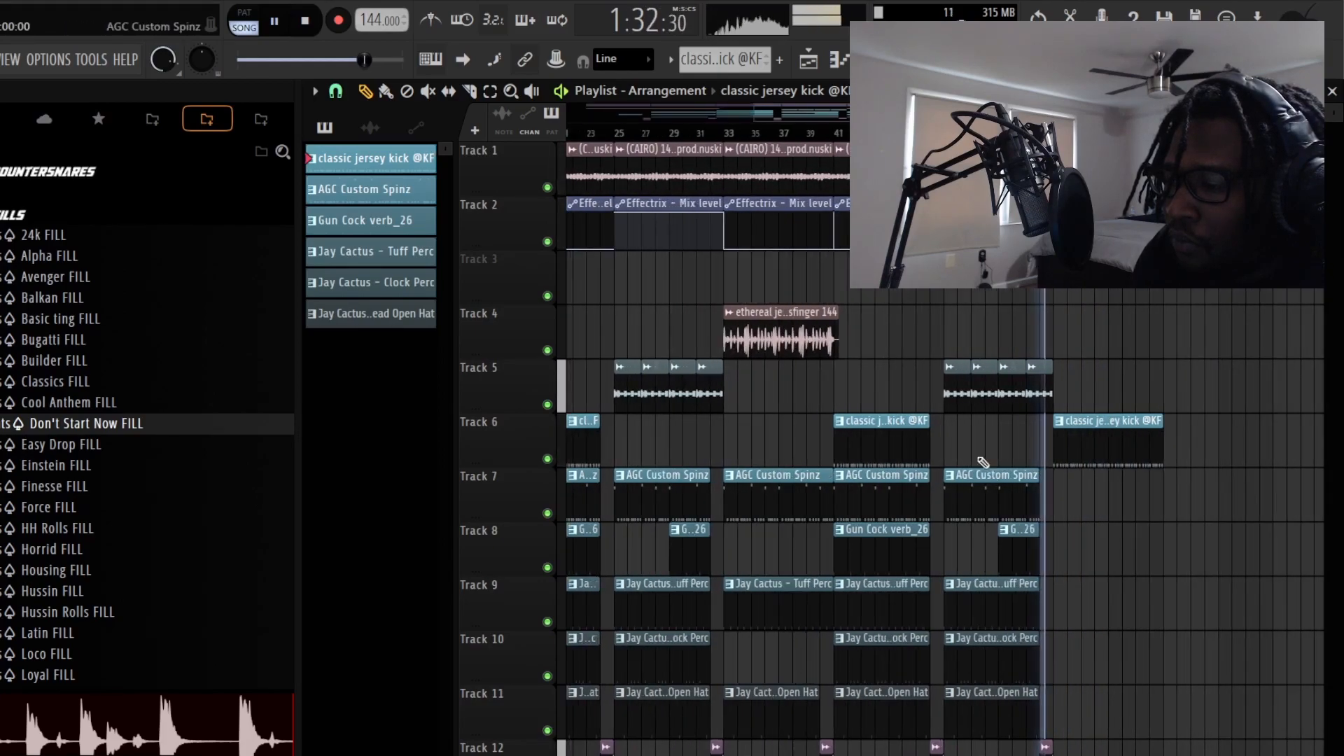
# Step: Copy the AGC Custom Spinz clip on Track 7 to bar 57 and trim its start to bar 61
pyautogui.rightClick(1055, 497)
pyautogui.click(759, 501)
pyautogui.click(1058, 501)
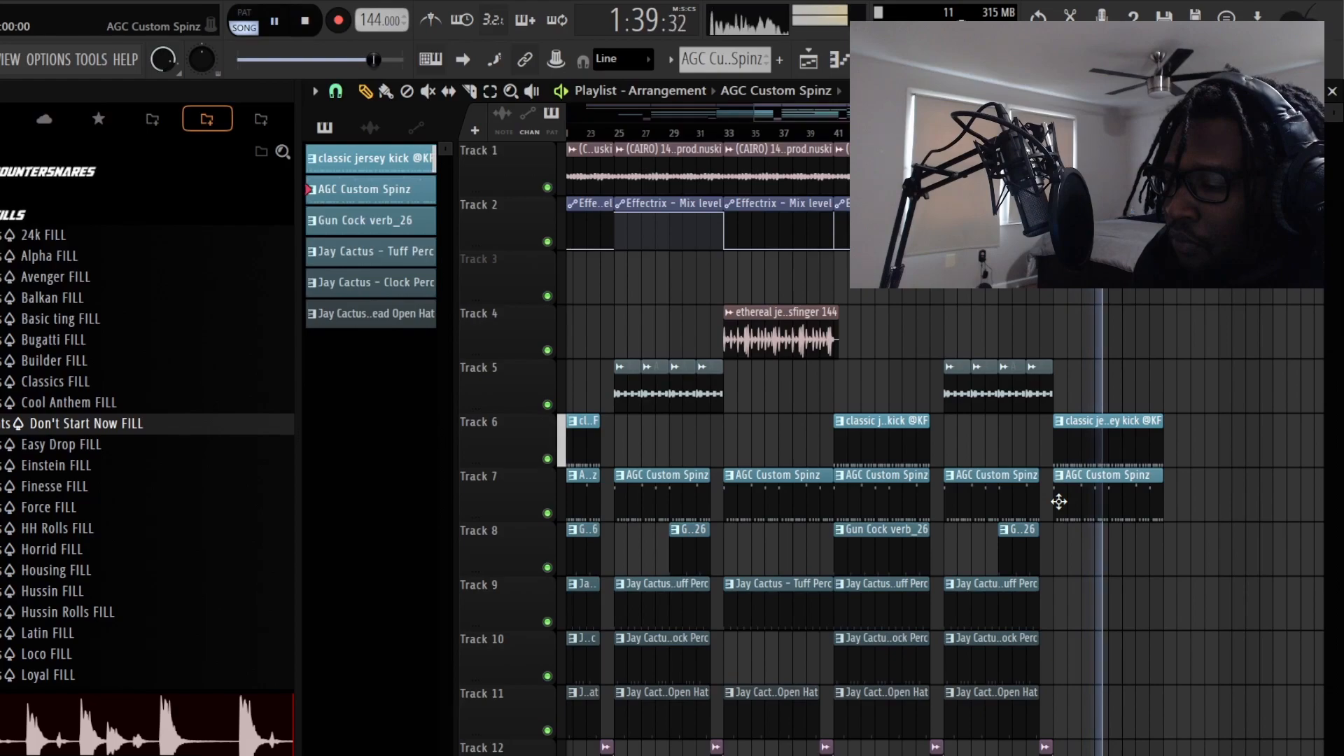
pyautogui.moveTo(1054, 485); pyautogui.dragTo(1110, 485)
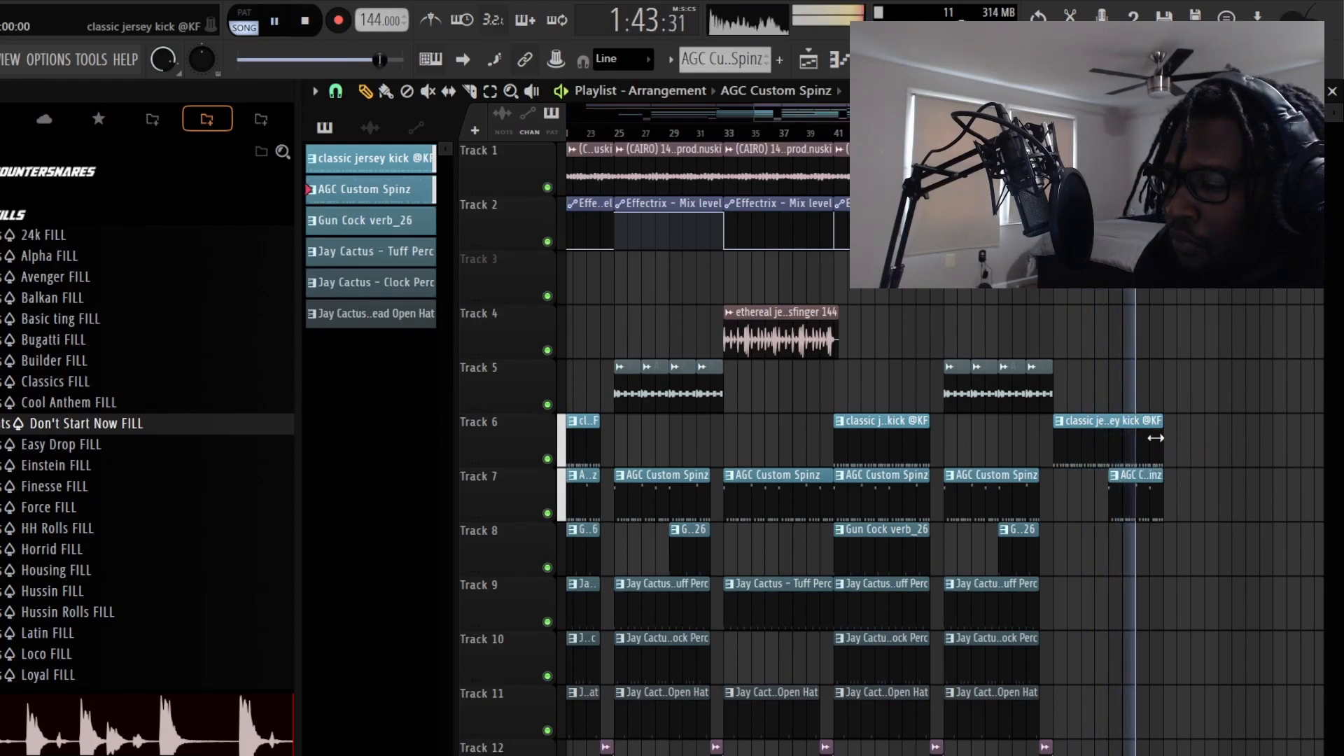
# Step: Copy the HussinBeats High RISER on Track 12 to bar 64 and replay from about bar 63
pyautogui.scroll(-3, 1152, 505)
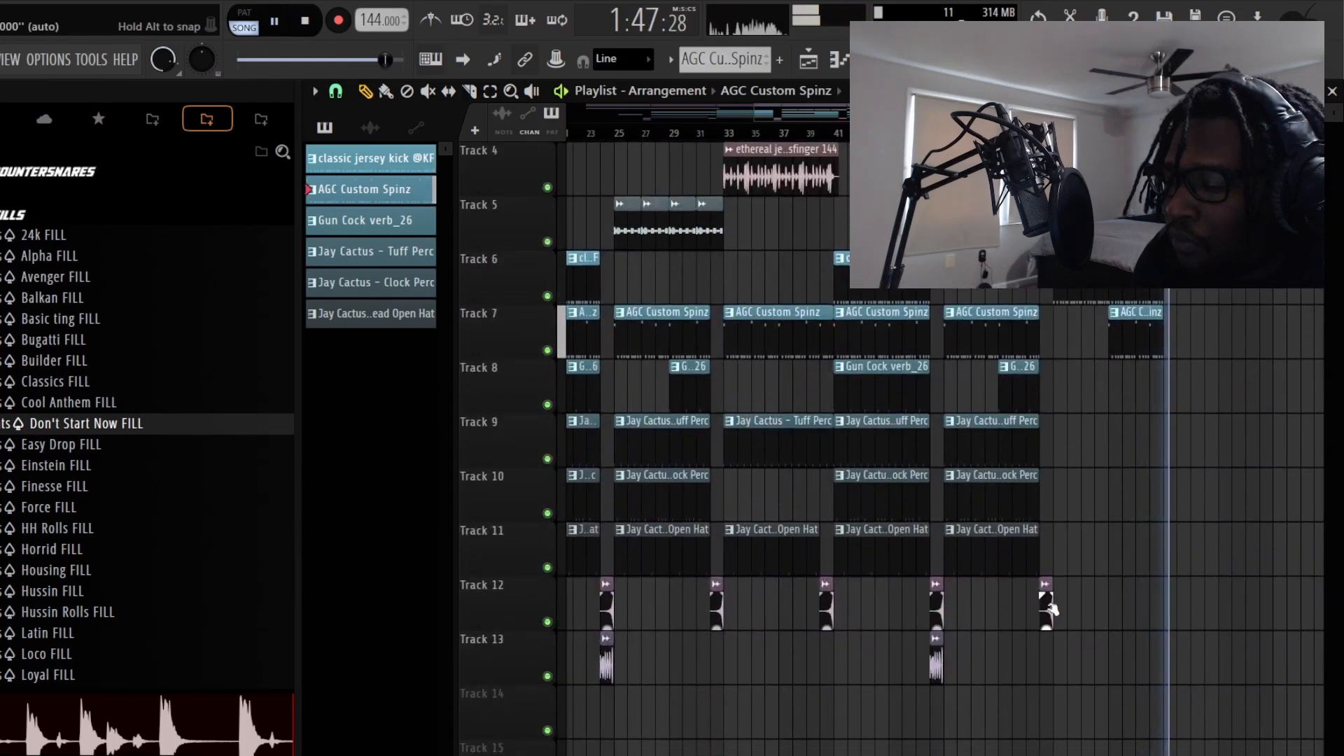
pyautogui.click(1159, 619)
pyautogui.rightClick(1180, 607)
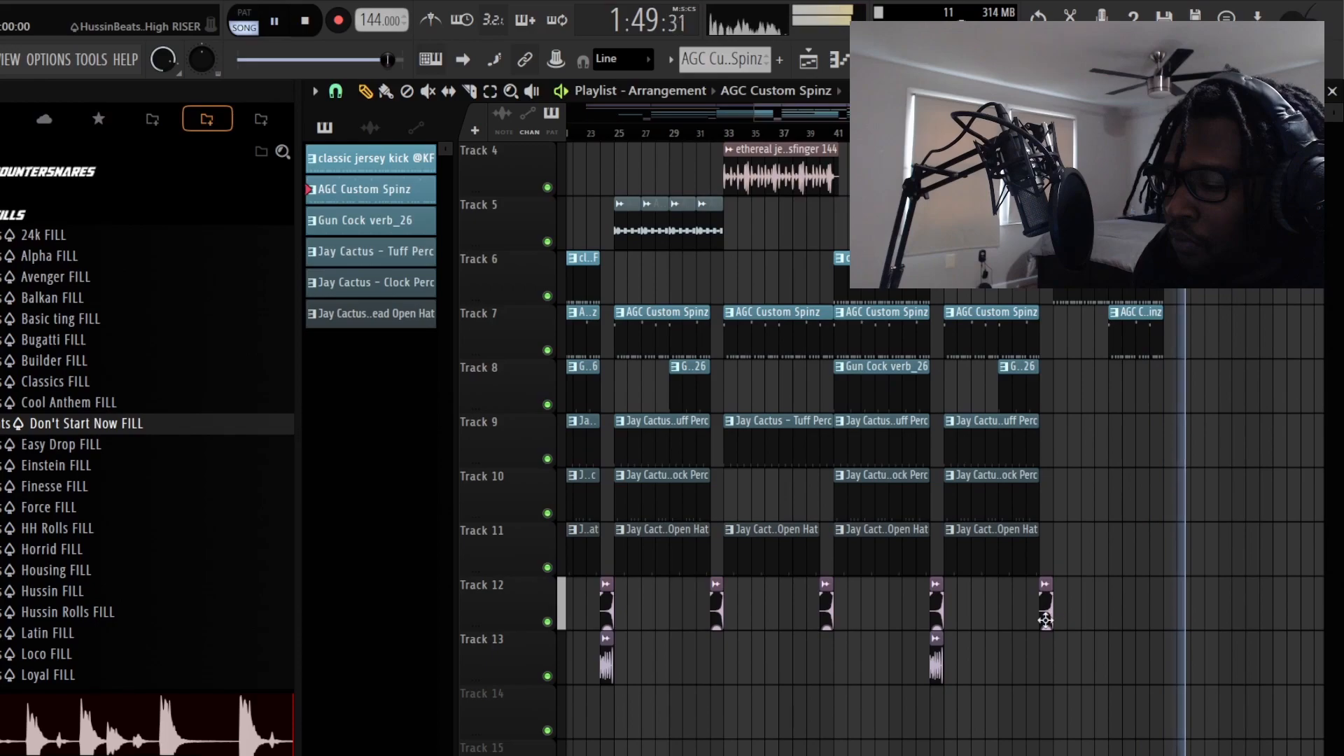
pyautogui.click(1046, 618)
pyautogui.click(1153, 594)
pyautogui.click(1133, 133)
pyautogui.scroll(2, 1132, 133)
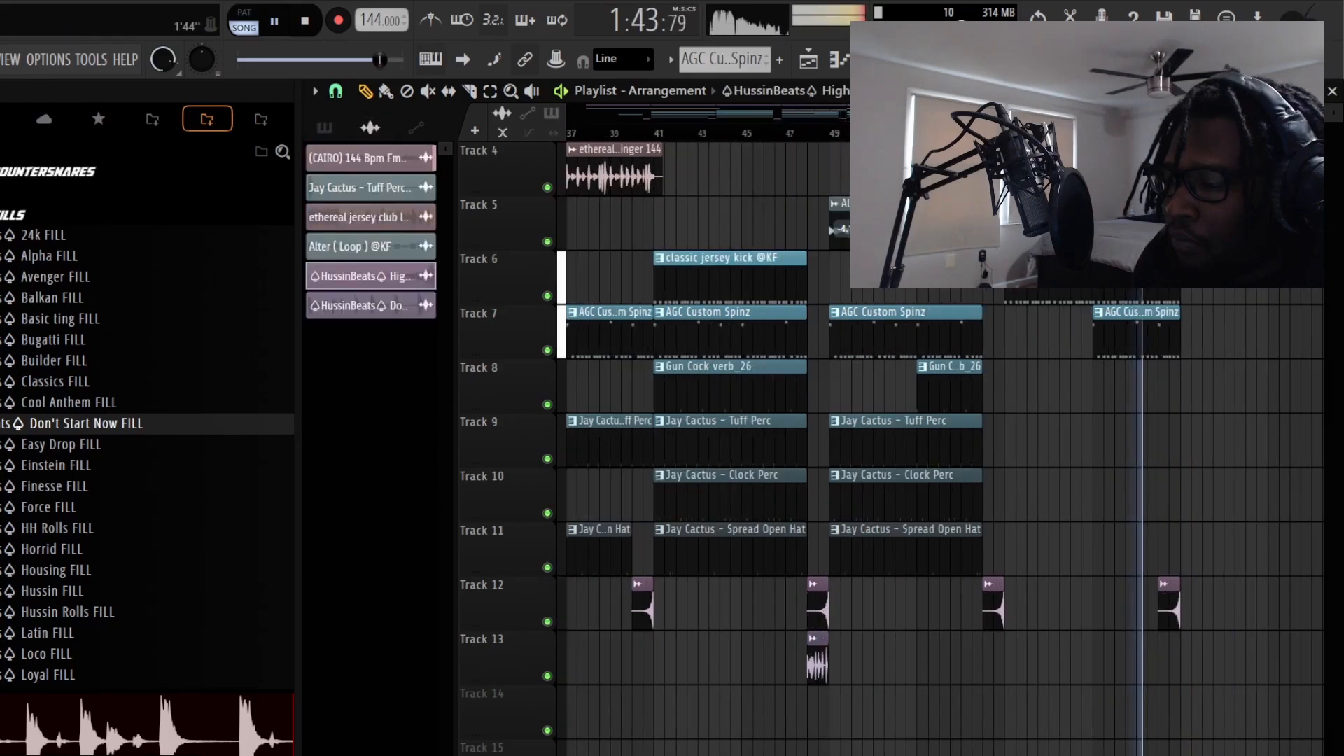
# Step: Delete the Effectrix - Mix level clip on Track 2 near bar 63 and replay the ending from about bar 59
pyautogui.scroll(-4, 1132, 175)
pyautogui.scroll(3, 1133, 224)
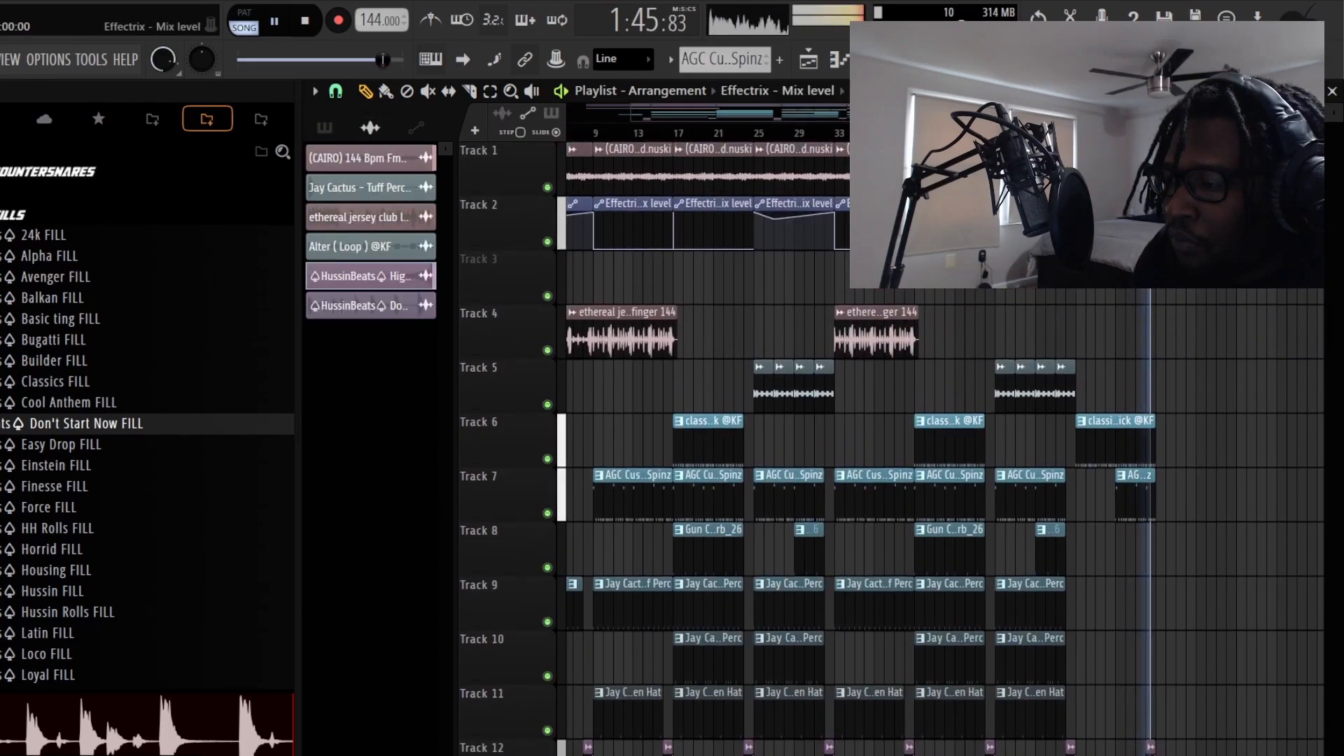
pyautogui.rightClick(1133, 224)
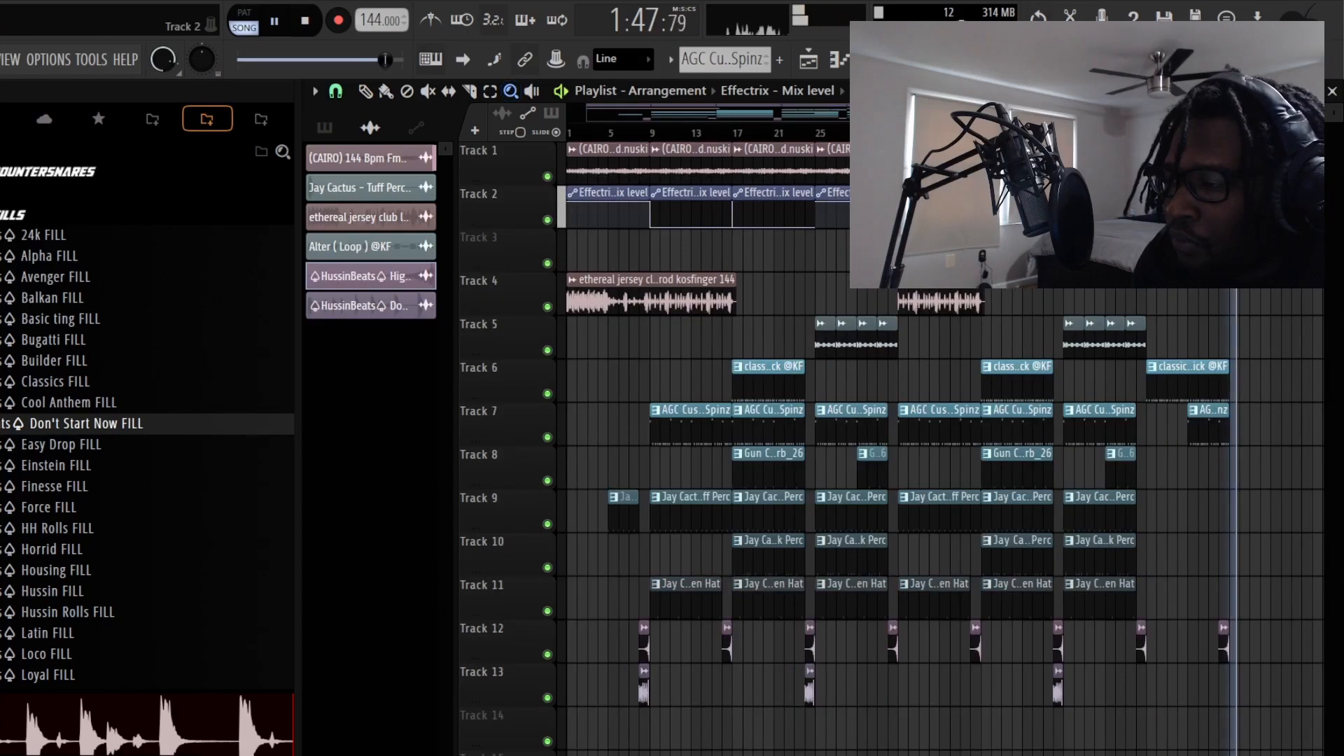
pyautogui.click(370, 91)
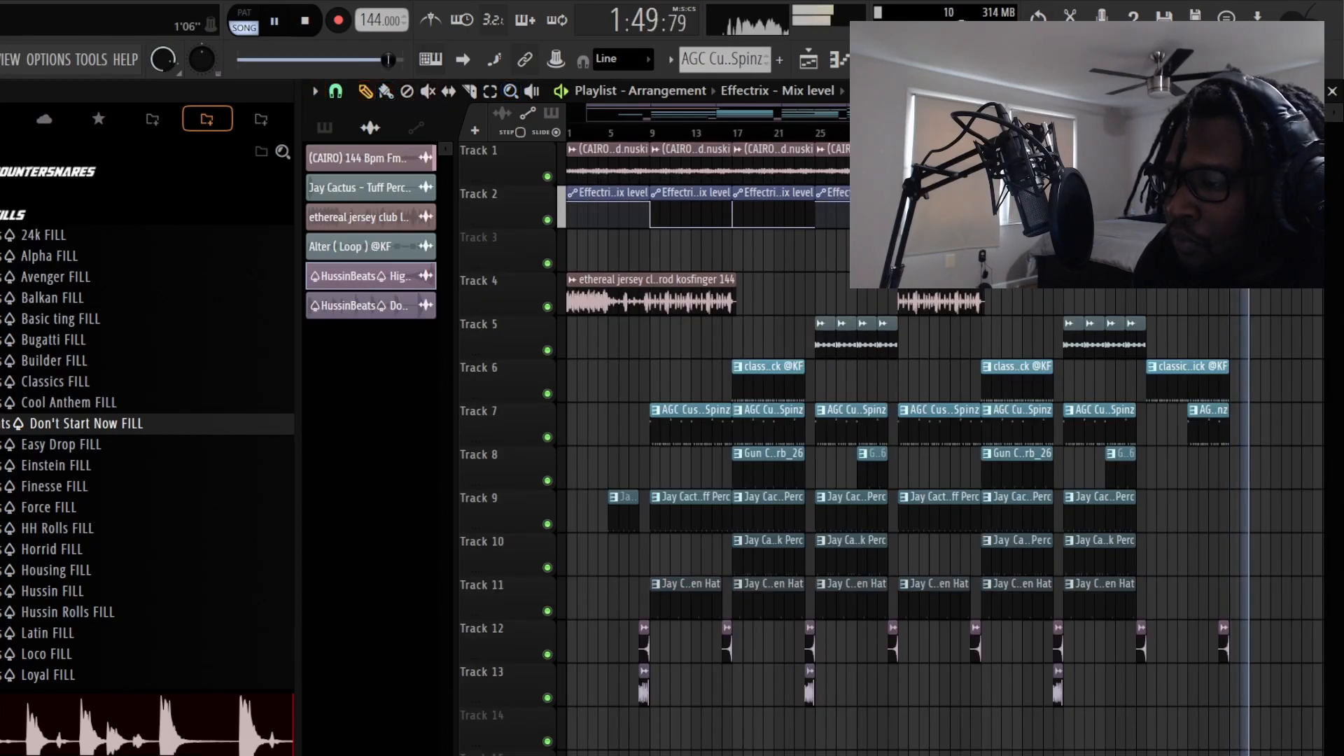
pyautogui.moveTo(965, 112); pyautogui.dragTo(1051, 112)
pyautogui.click(1059, 133)
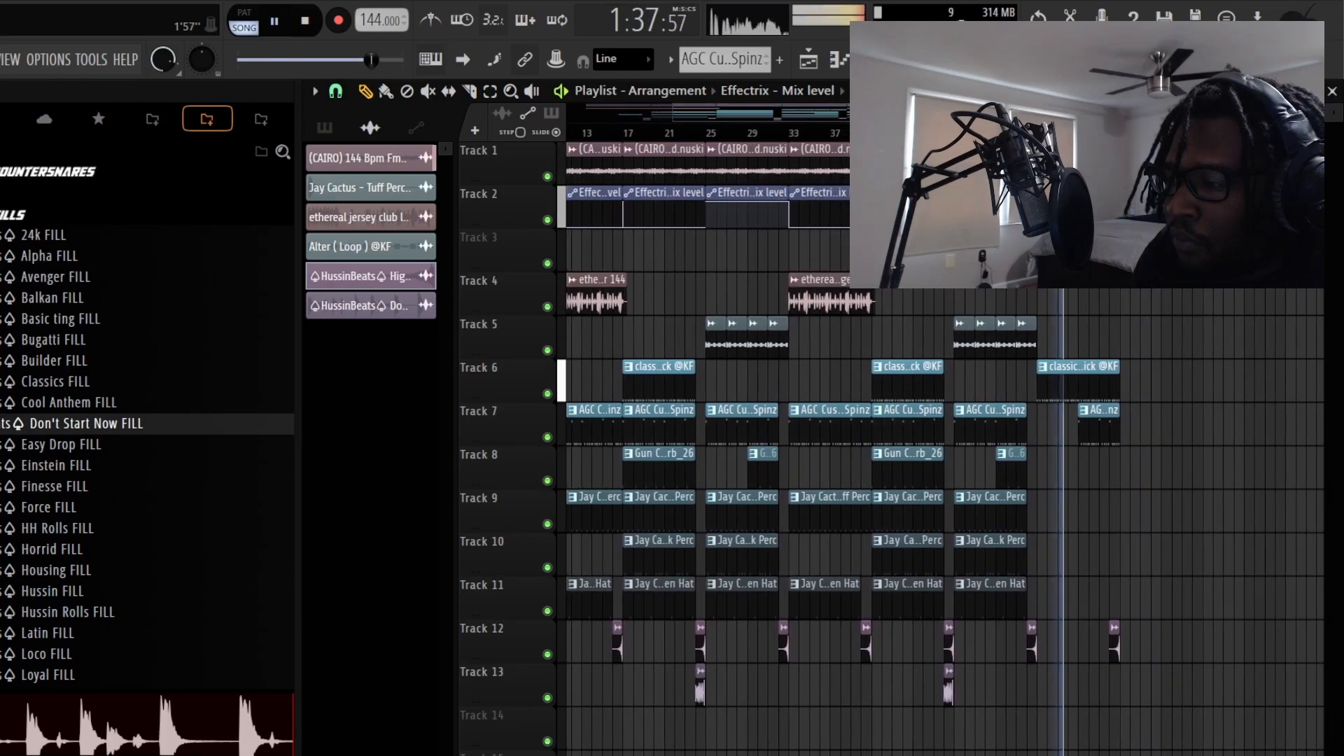
pyautogui.press('space')
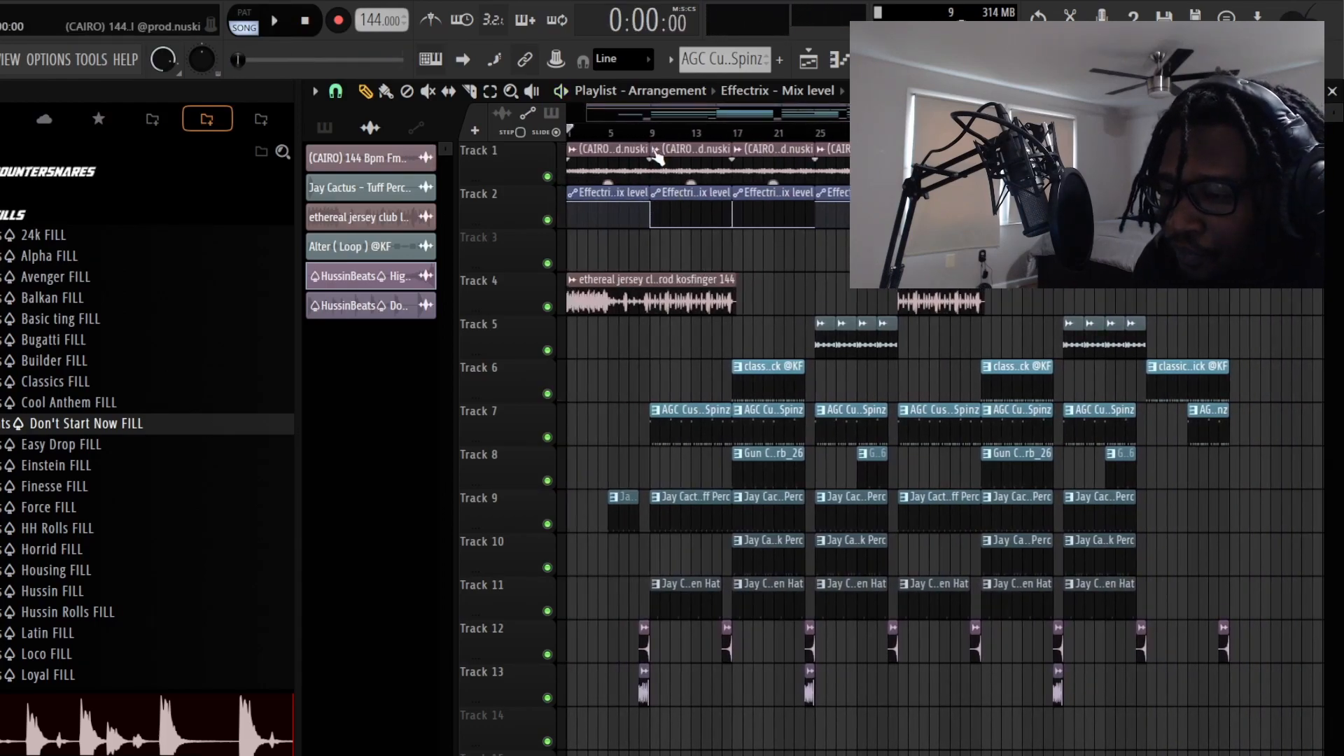
# Step: Try an AGC Custom Spinz clip trimmed to about one bar at the start of Track 7, delete it and replay the intro
pyautogui.scroll(2, 671, 133)
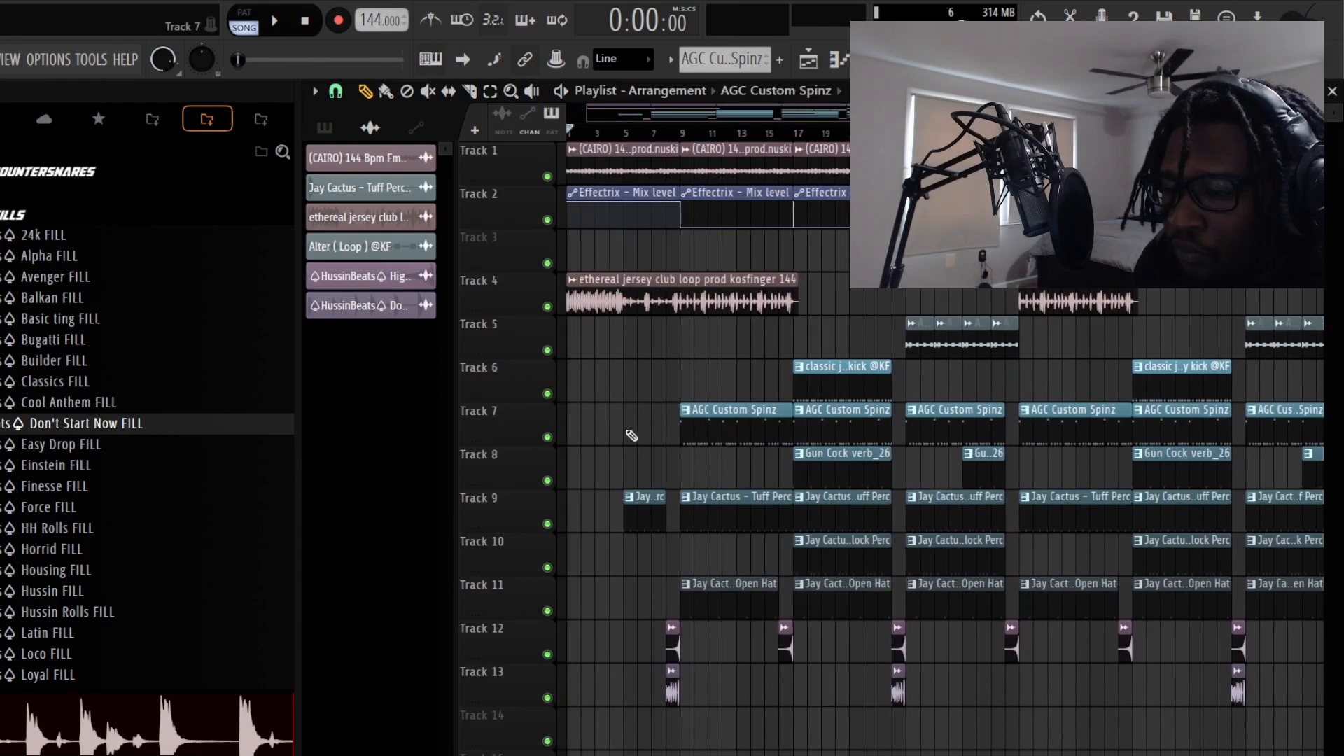
pyautogui.click(637, 435)
pyautogui.moveTo(674, 409); pyautogui.dragTo(525, 406)
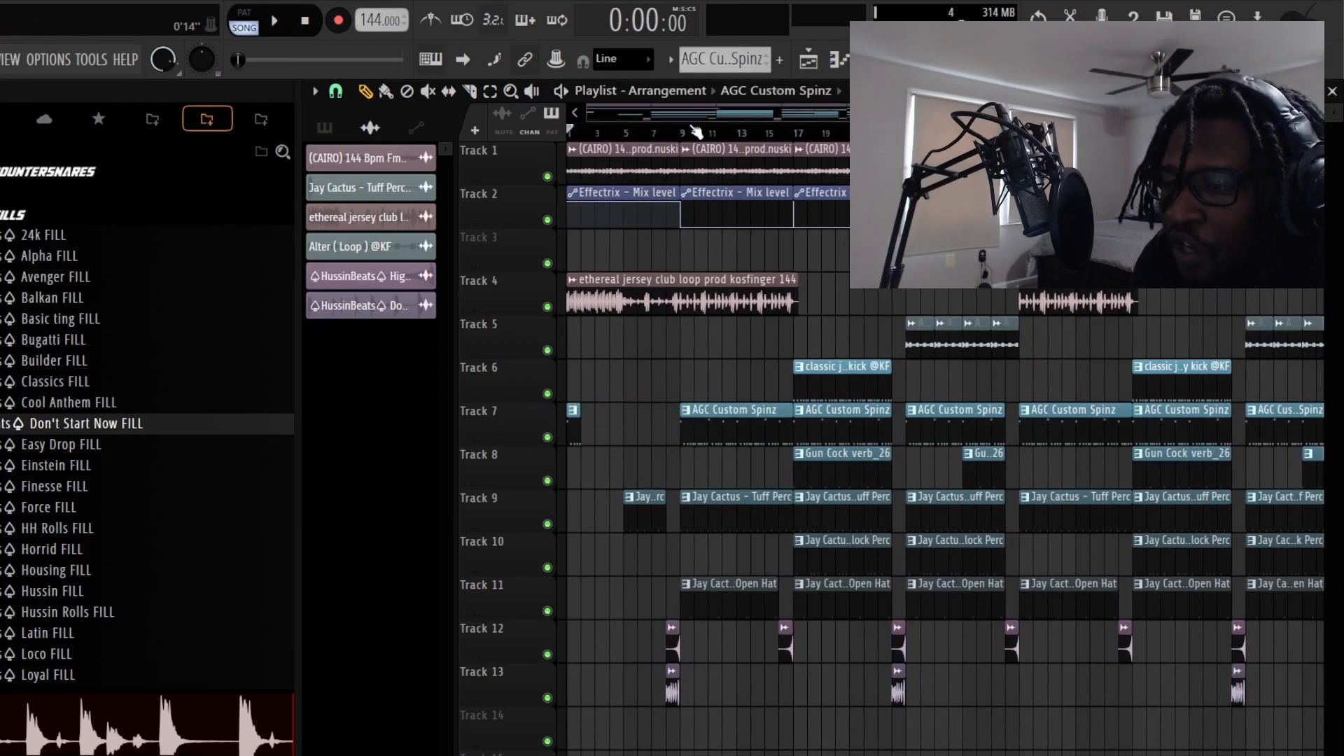
pyautogui.scroll(3, 692, 128)
pyautogui.moveTo(727, 112); pyautogui.dragTo(513, 137)
pyautogui.rightClick(582, 425)
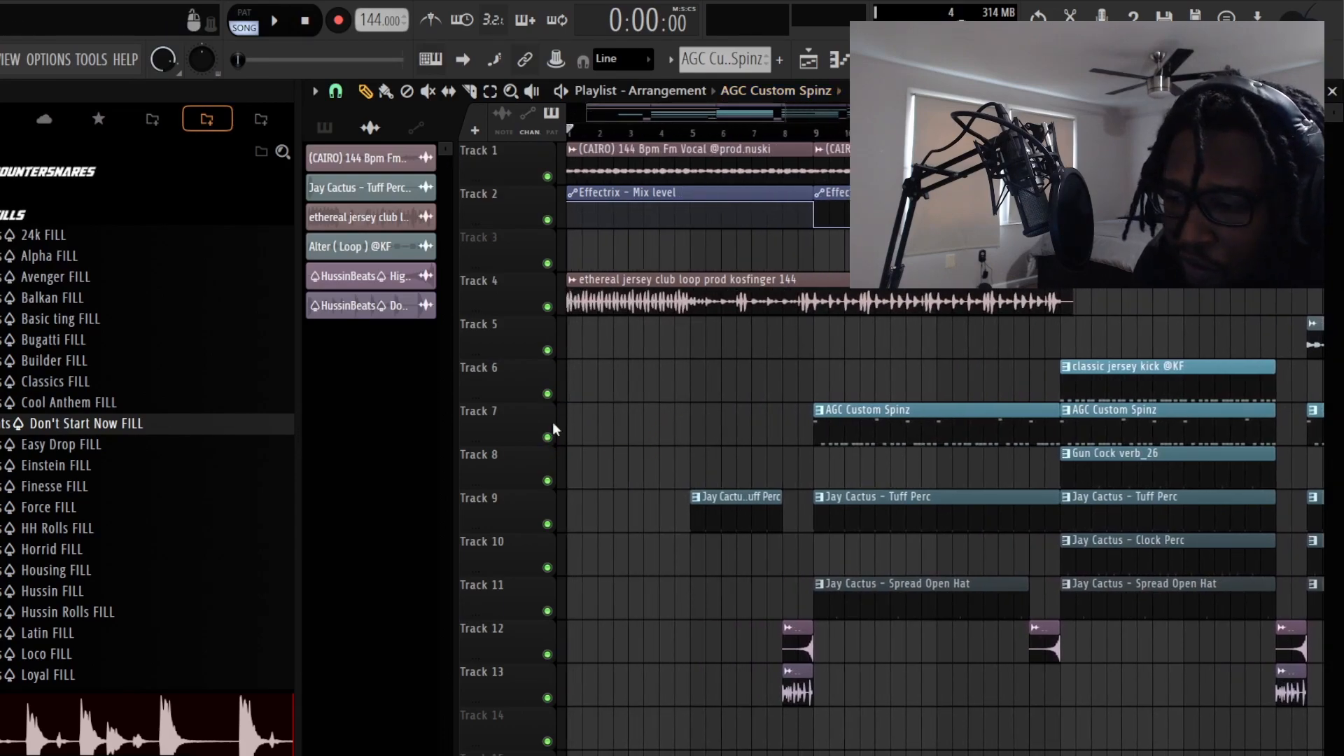
pyautogui.press('space')
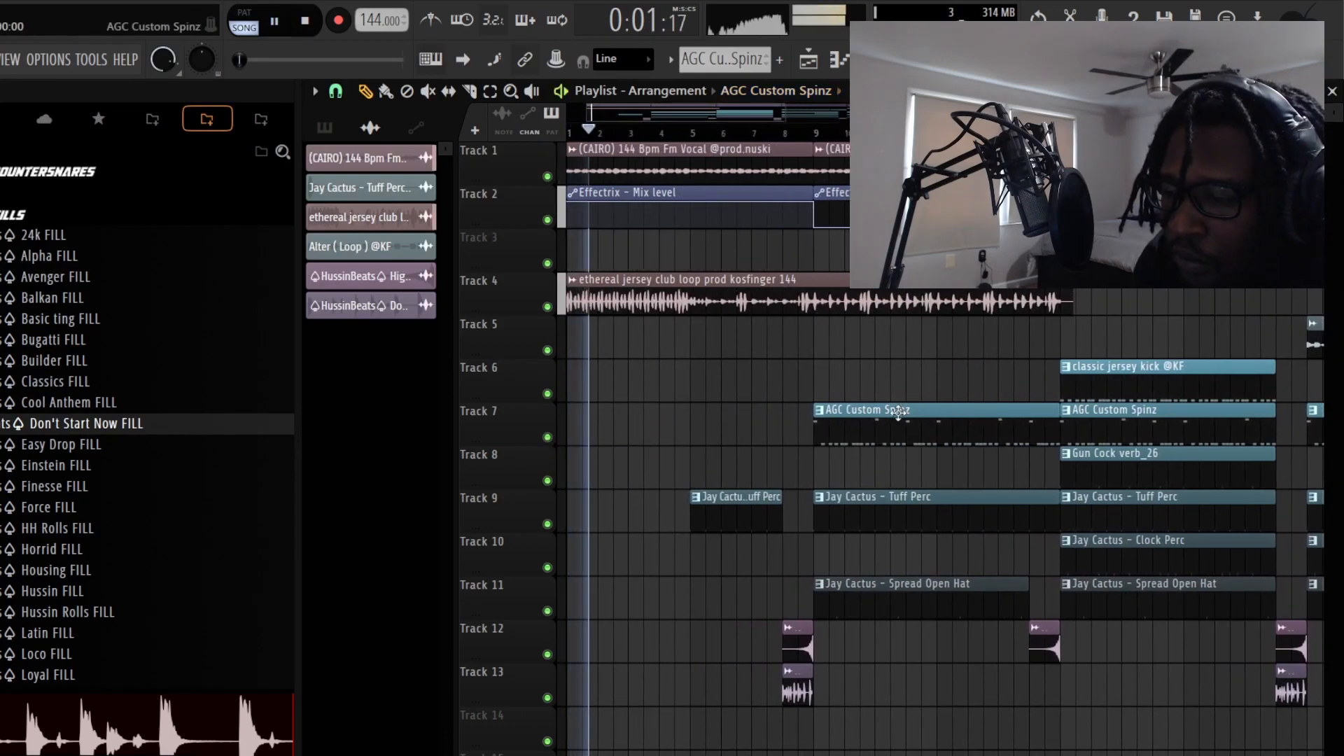
pyautogui.press('space')
# Step: Try very short AGC Custom Spinz hits on Track 7 at bar 1 and midway through bar 2, previewing the intro
pyautogui.click(569, 441)
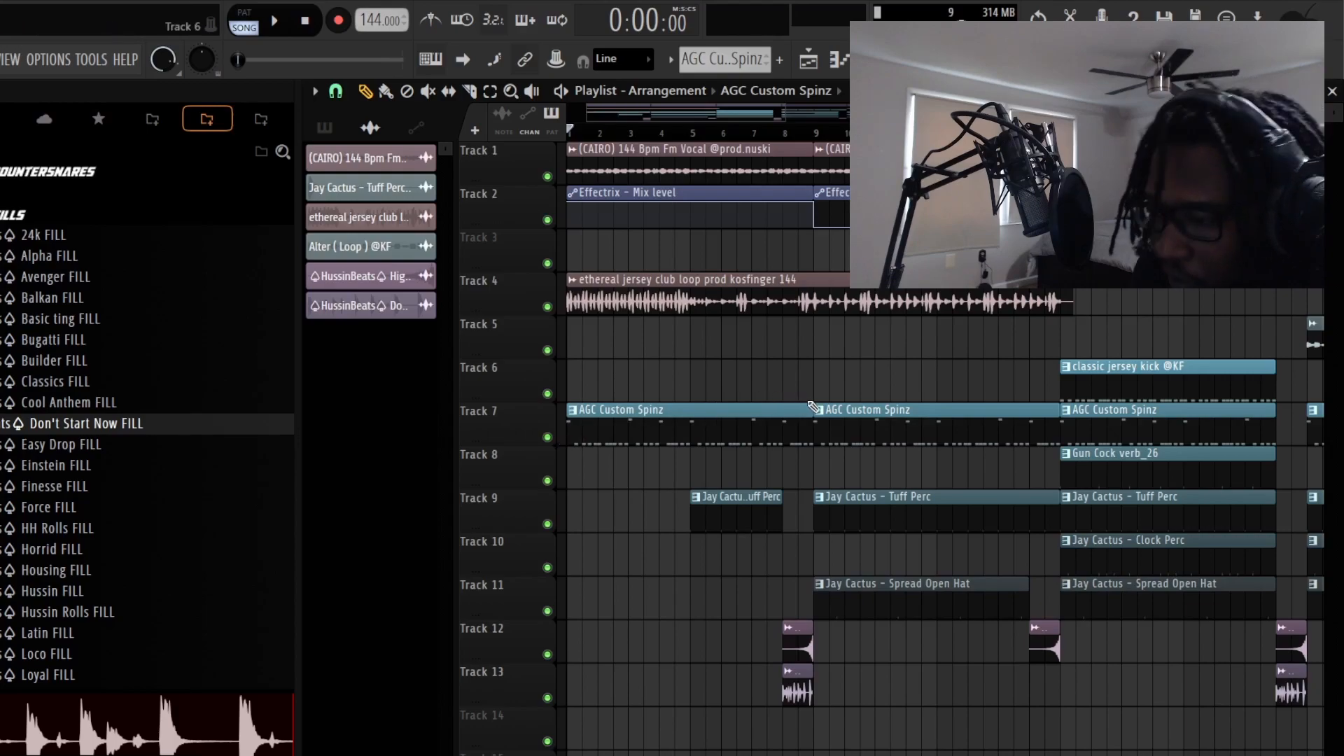
pyautogui.moveTo(790, 409); pyautogui.dragTo(586, 431)
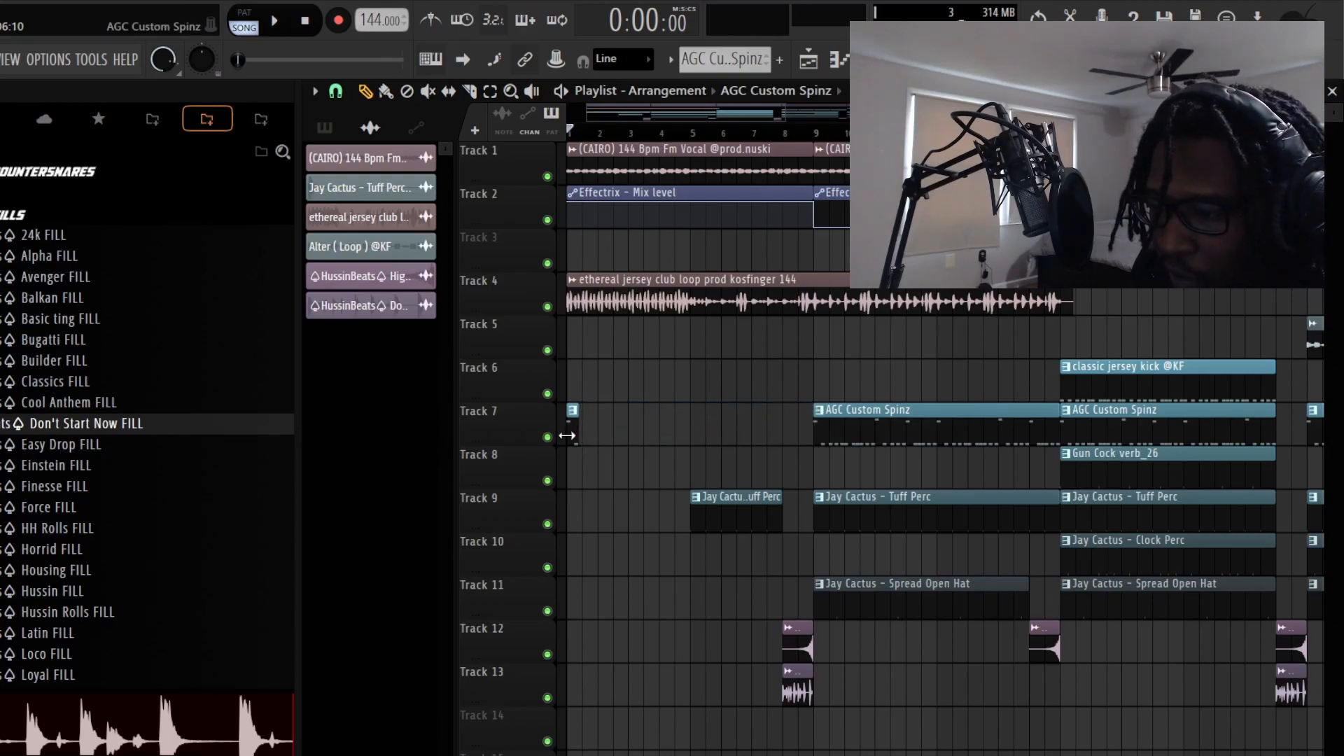
pyautogui.press('space')
pyautogui.click(613, 420)
pyautogui.press('space')
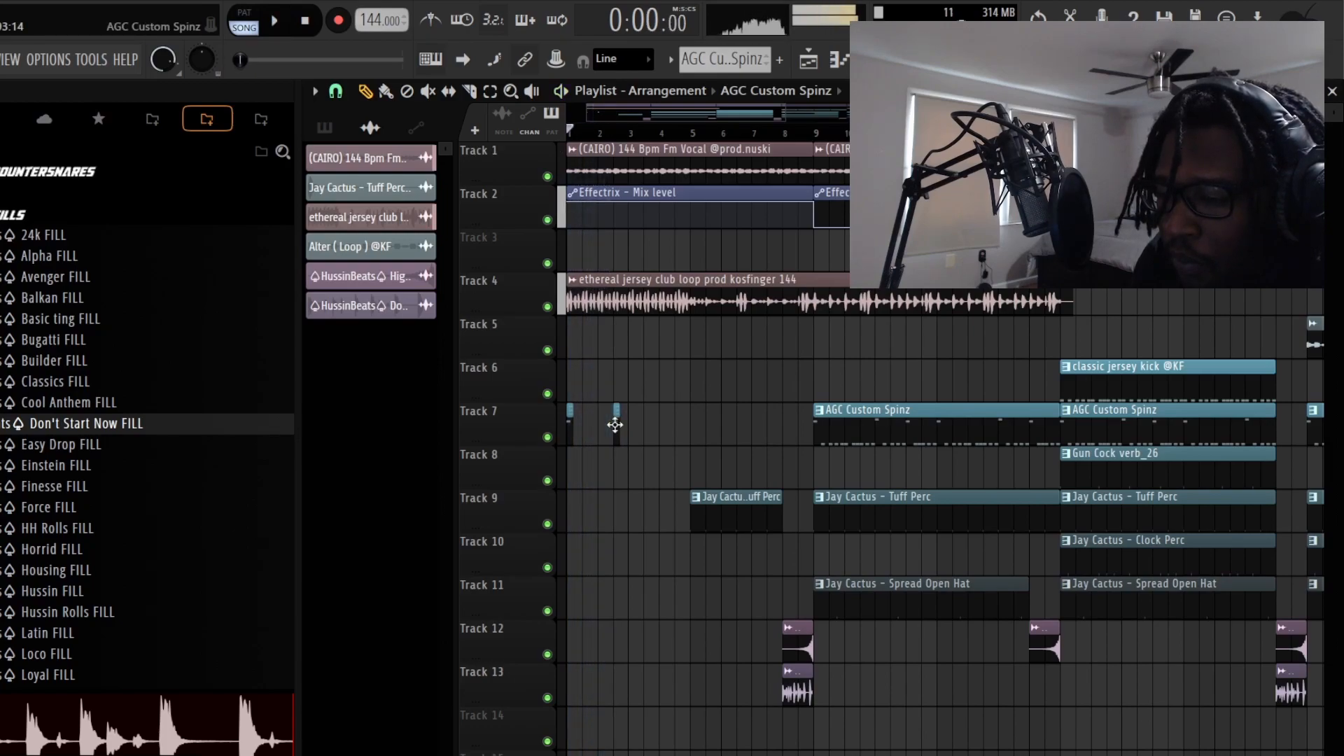
pyautogui.rightClick(615, 420)
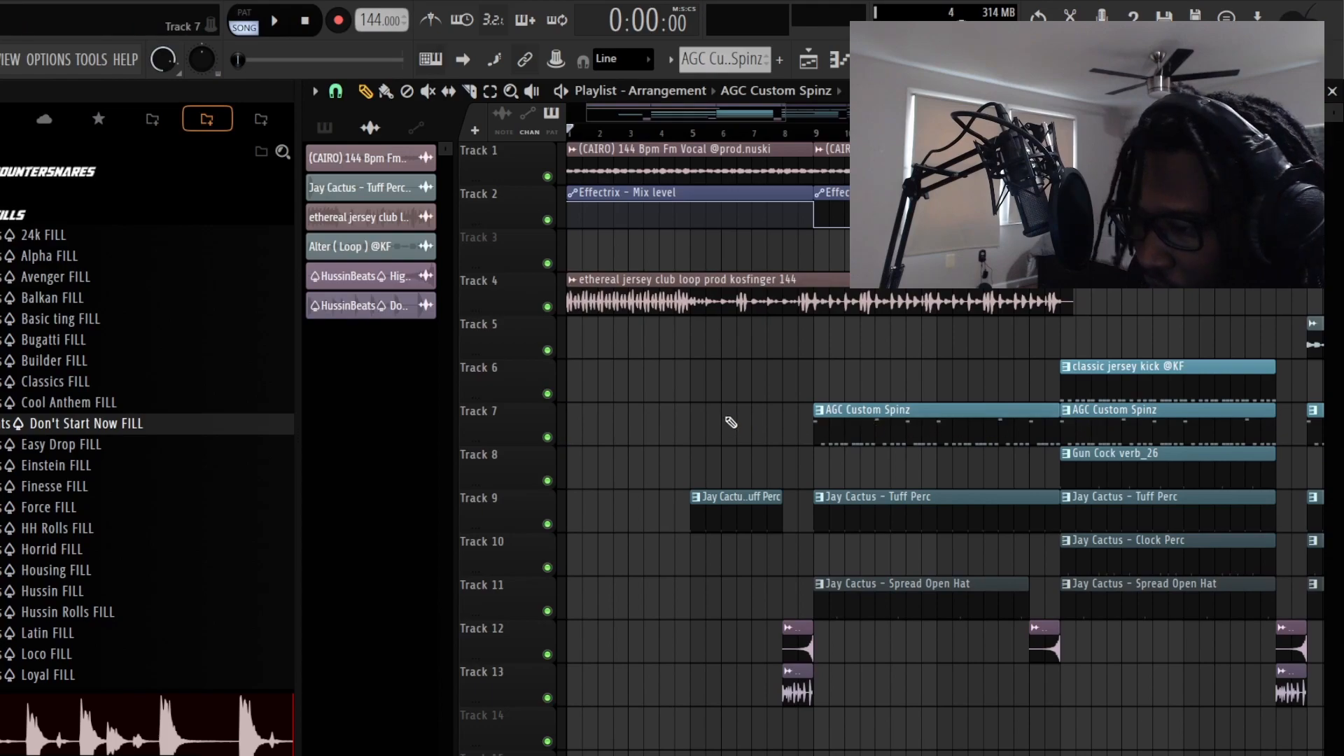
# Step: Place a full AGC Custom Spinz clip at bar 1 of Track 7 and make it a unique pattern
pyautogui.click(572, 424)
pyautogui.click(574, 413)
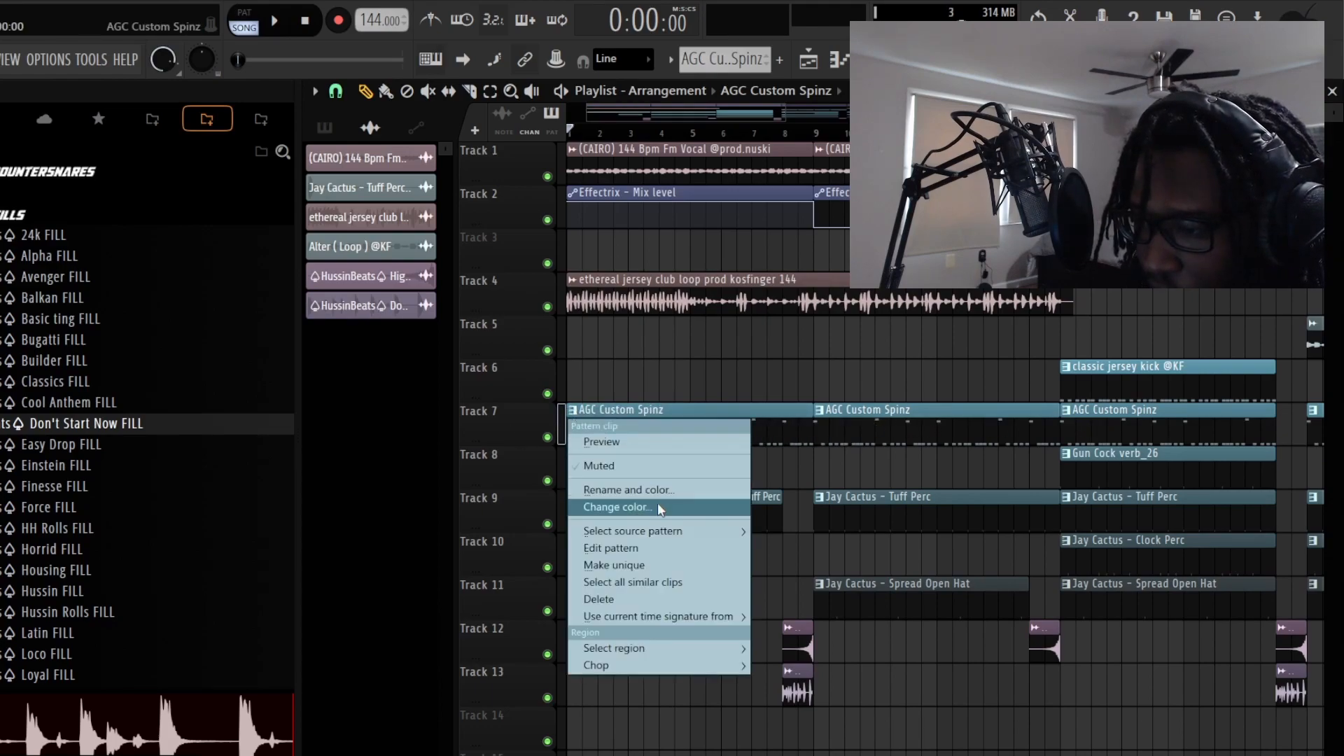
pyautogui.click(652, 557)
pyautogui.click(651, 465)
# Step: In the AGC Custom Spinz #2 pattern, move the high note at bar 1 to D6
pyautogui.doubleClick(653, 431)
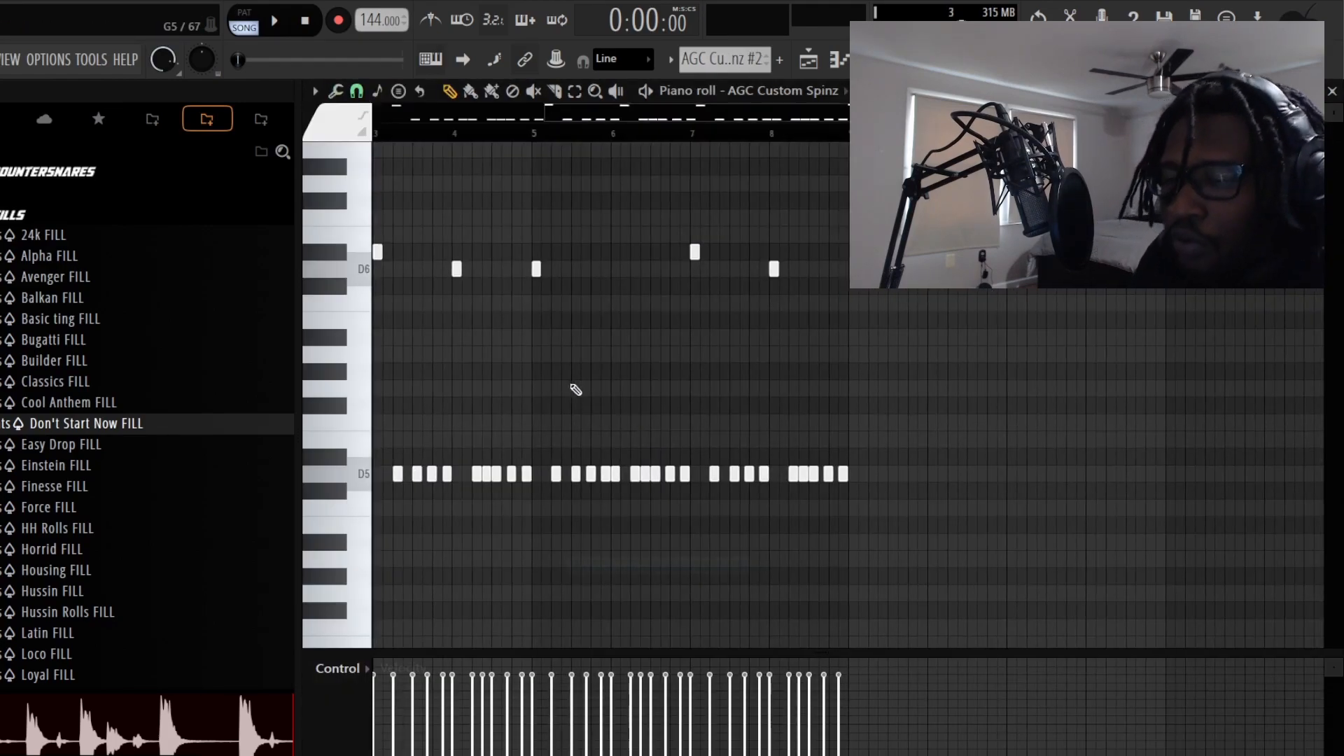
pyautogui.moveTo(376, 257); pyautogui.dragTo(325, 272)
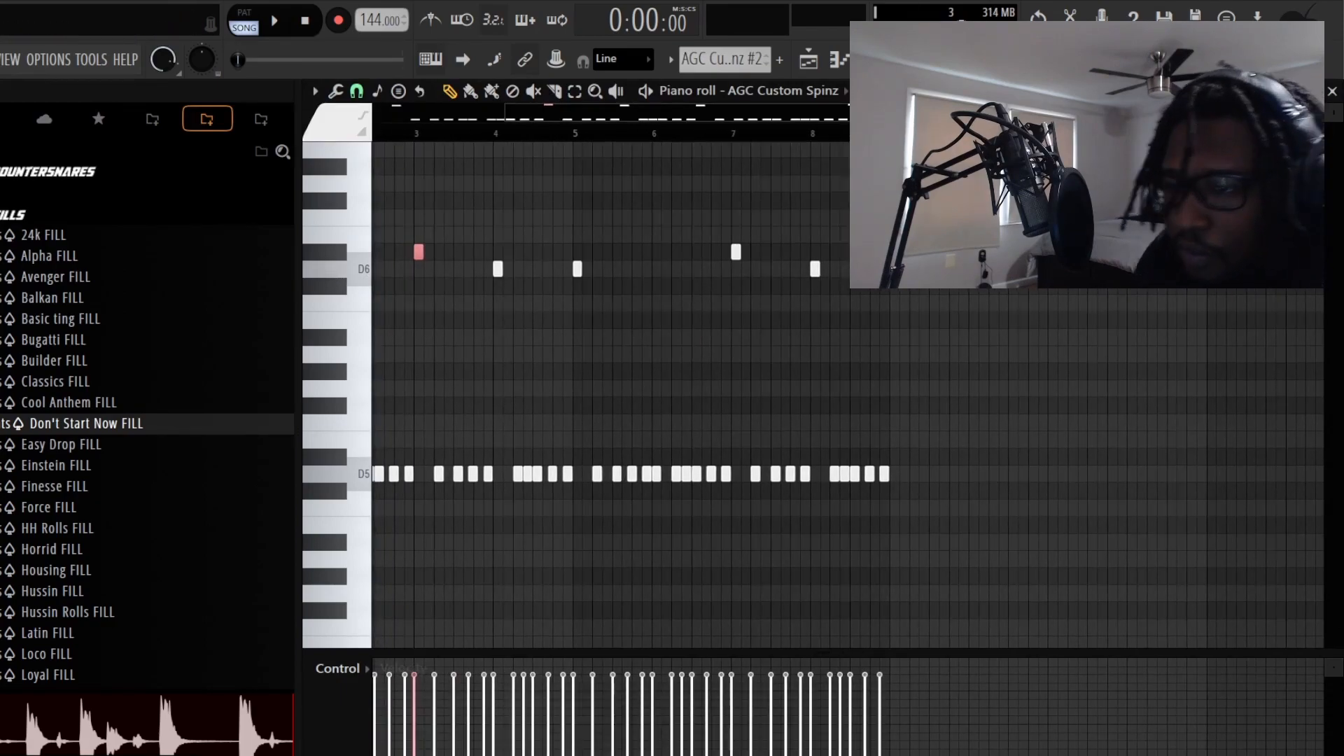
pyautogui.moveTo(684, 120); pyautogui.dragTo(86, 158)
pyautogui.moveTo(420, 242); pyautogui.dragTo(356, 323)
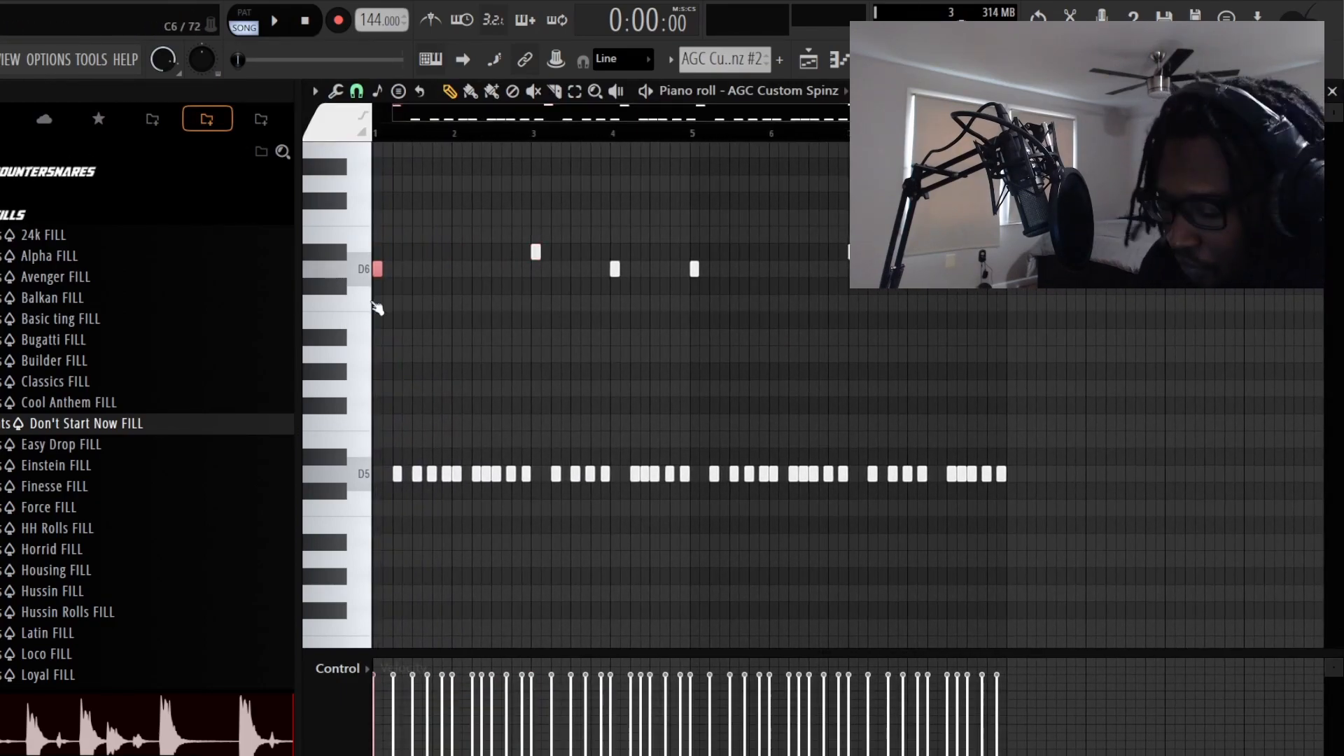
pyautogui.click(1333, 91)
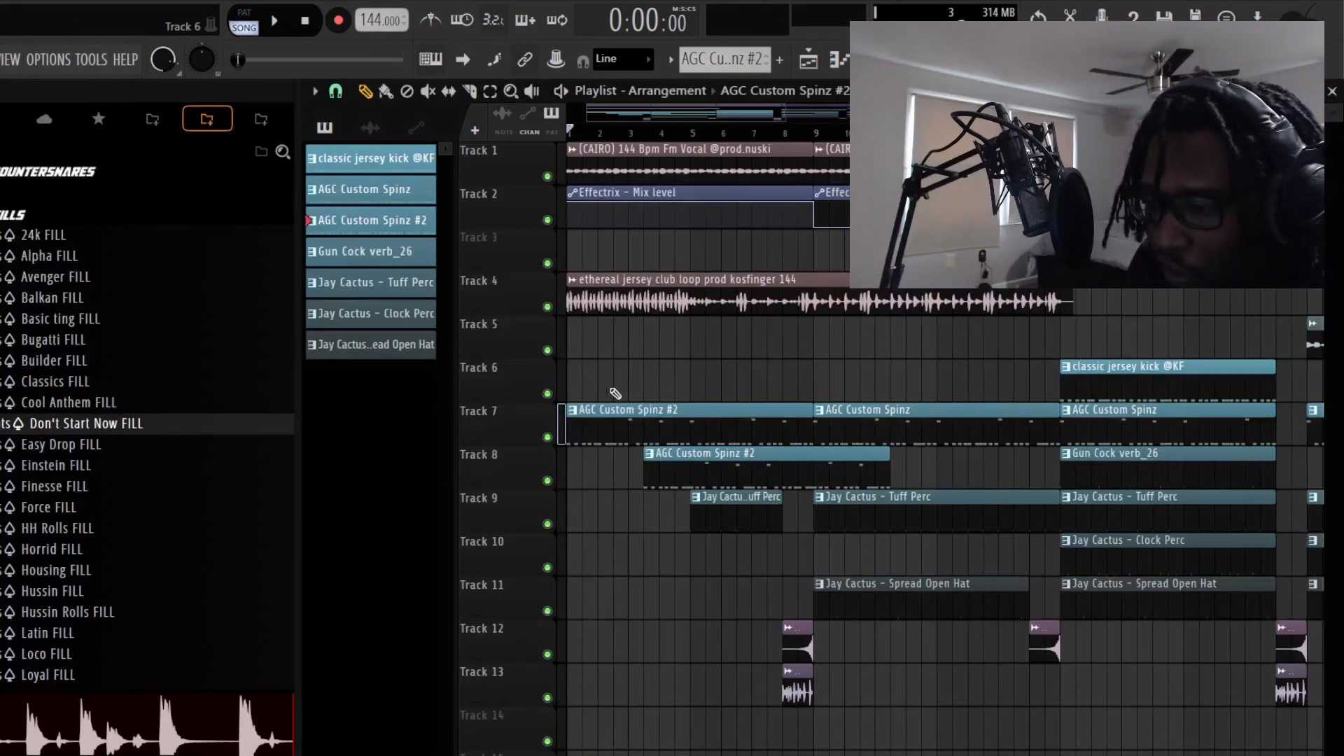
# Step: Delete the stray AGC Custom Spinz #2 clip on Track 8 and shorten the Track 7 one to a brief hit at bar 1
pyautogui.rightClick(685, 472)
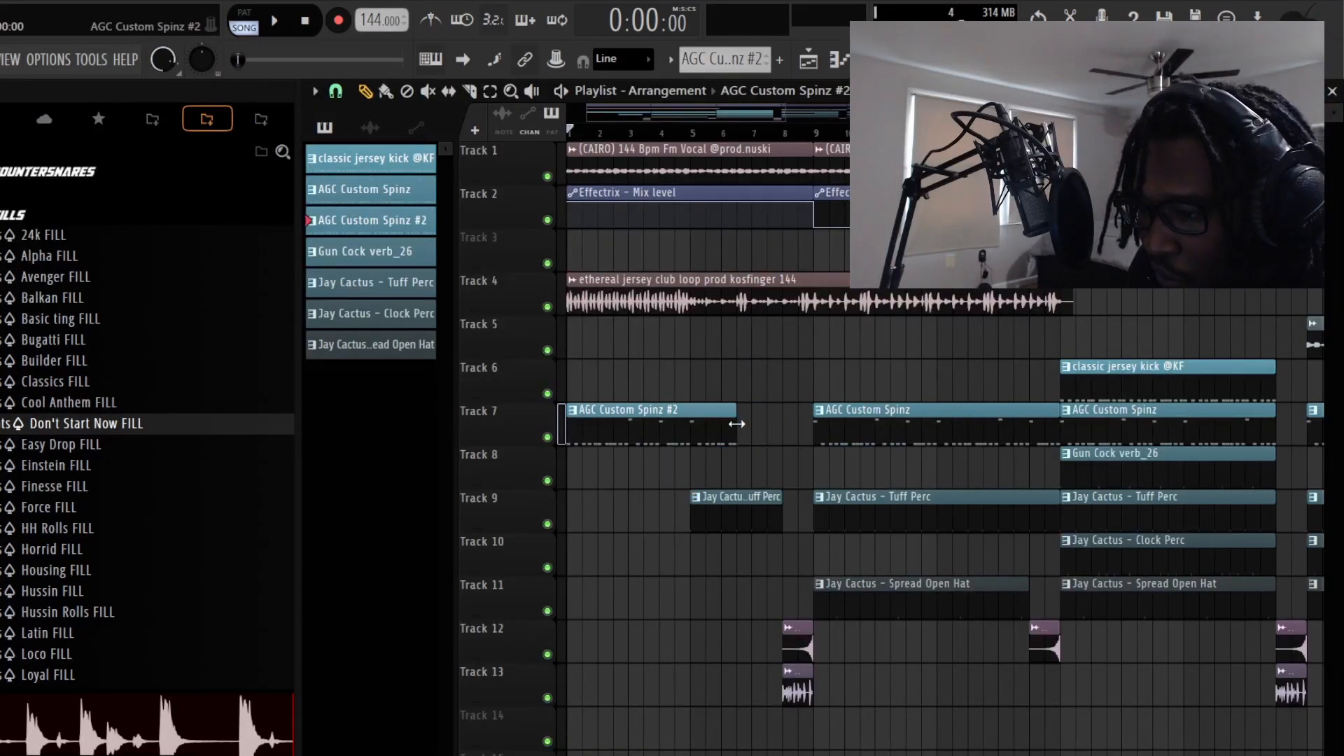
pyautogui.moveTo(750, 422); pyautogui.dragTo(527, 390)
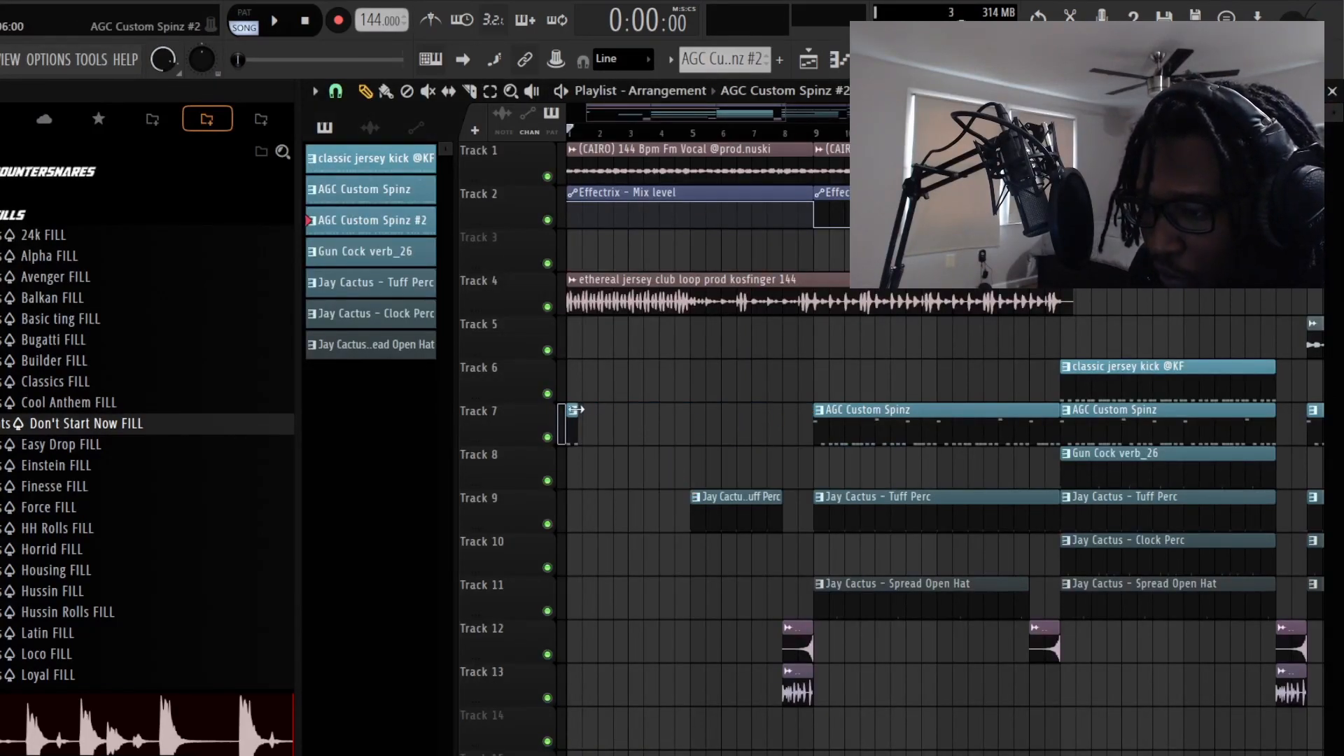
# Step: Add a short AGC Custom Spinz #2 hit at bar 3 of Track 7 while the intro plays
pyautogui.press('space')
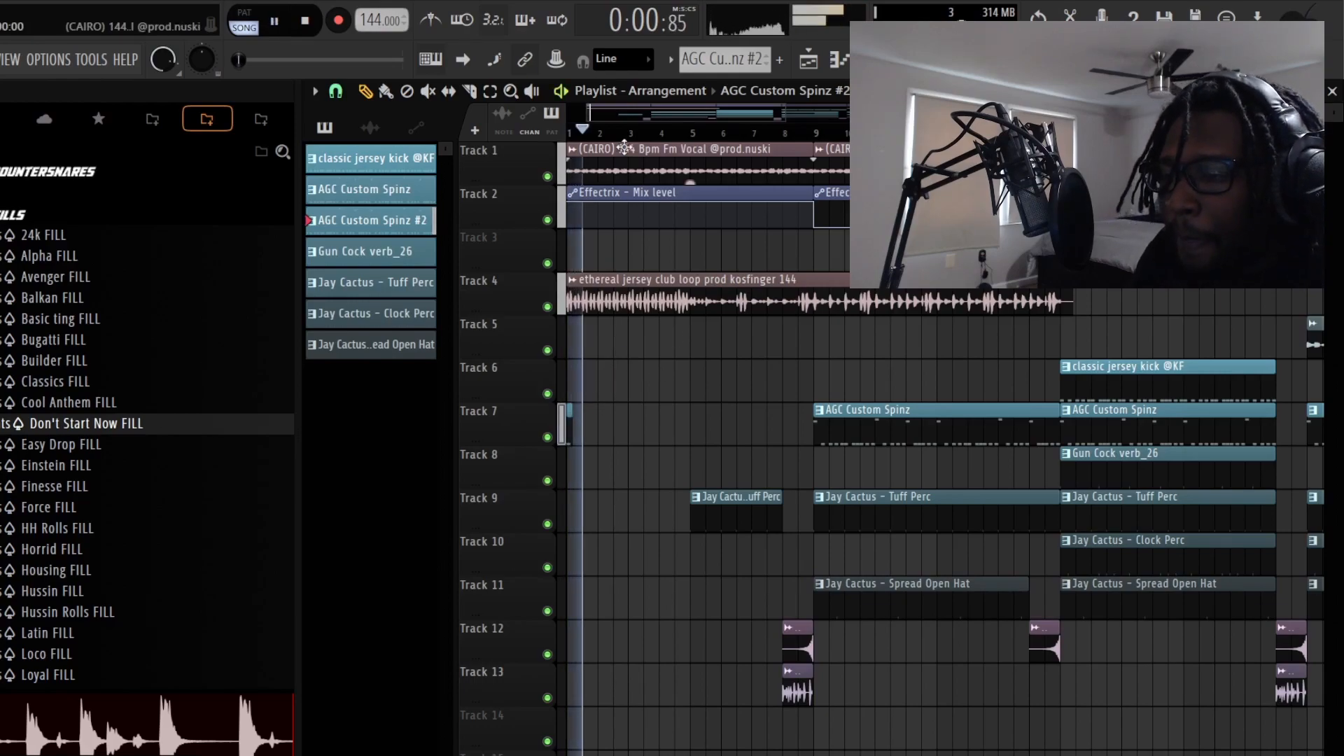
pyautogui.scroll(2, 553, 294)
pyautogui.click(664, 414)
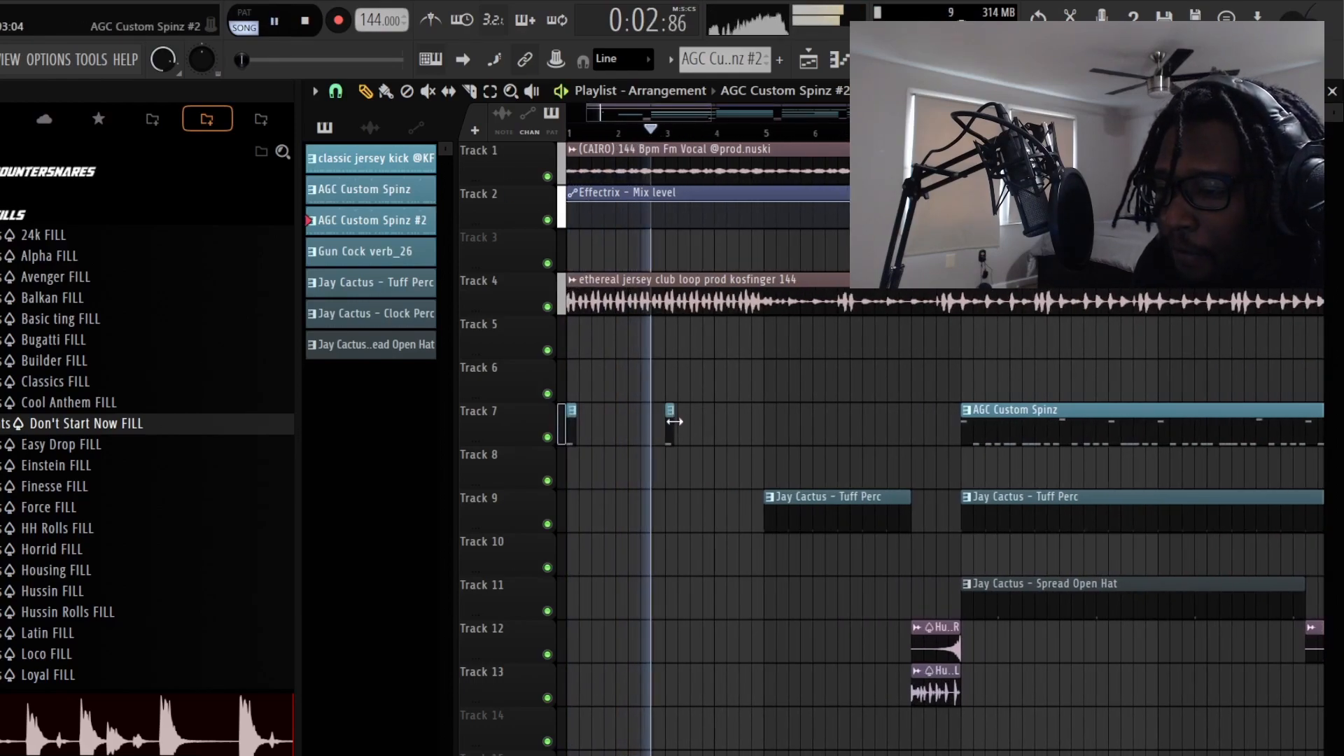
# Step: Try a run of short AGC Custom Spinz #2 hits on Track 7 from midway through bar 3 towards bar 5
pyautogui.click(699, 430)
pyautogui.click(723, 428)
pyautogui.click(734, 429)
pyautogui.click(747, 428)
pyautogui.click(761, 428)
pyautogui.rightClick(760, 433)
pyautogui.rightClick(749, 439)
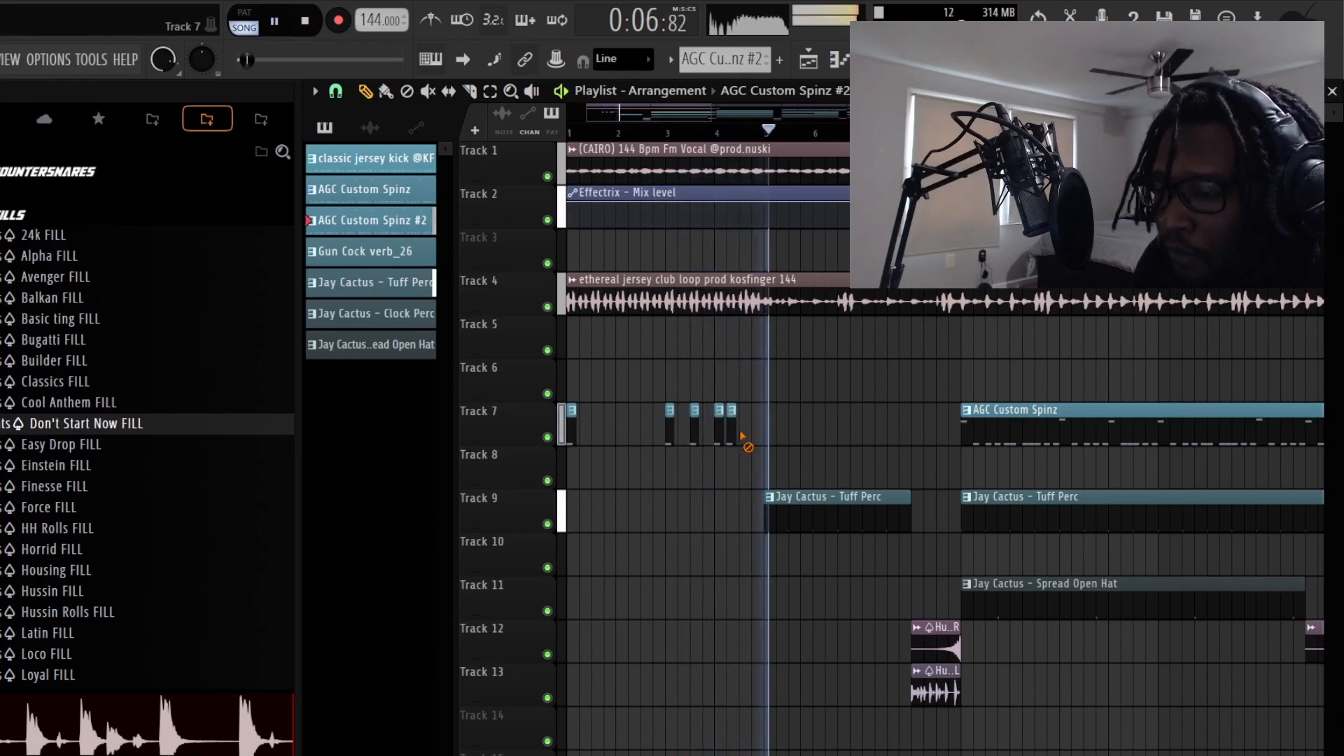
pyautogui.rightClick(735, 435)
pyautogui.rightClick(722, 431)
pyautogui.click(571, 137)
pyautogui.rightClick(693, 428)
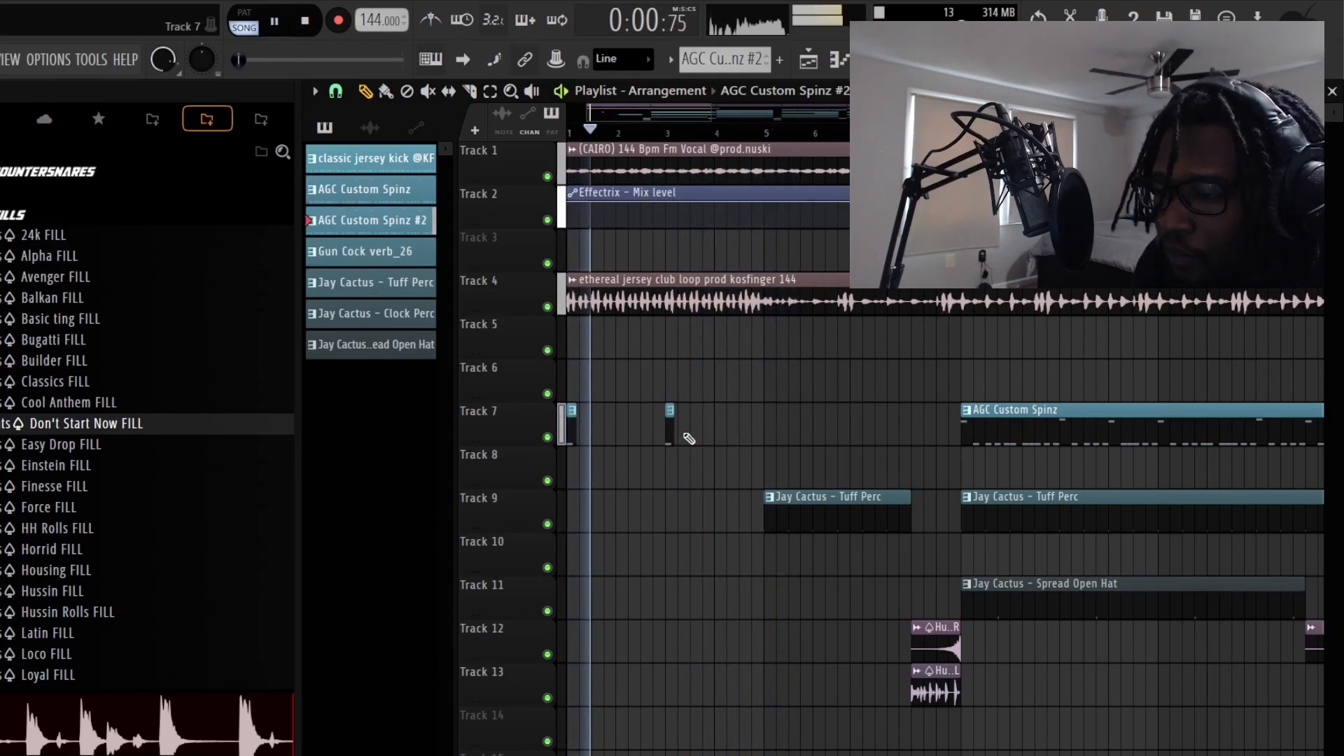
# Step: Audition a short AGC Custom Spinz #2 hit late in bar 3 of Track 7 and settle on one midway through the bar
pyautogui.click(701, 426)
pyautogui.moveTo(702, 425); pyautogui.dragTo(707, 424)
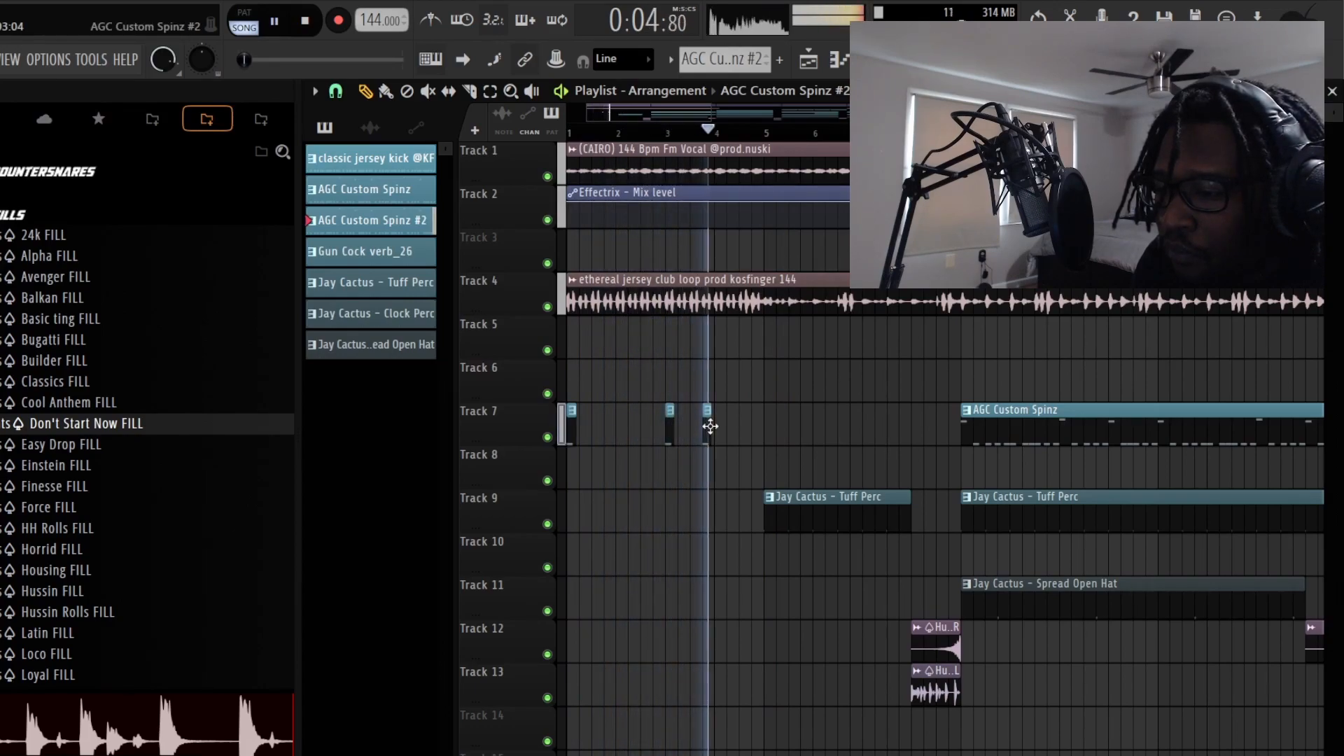
pyautogui.click(625, 135)
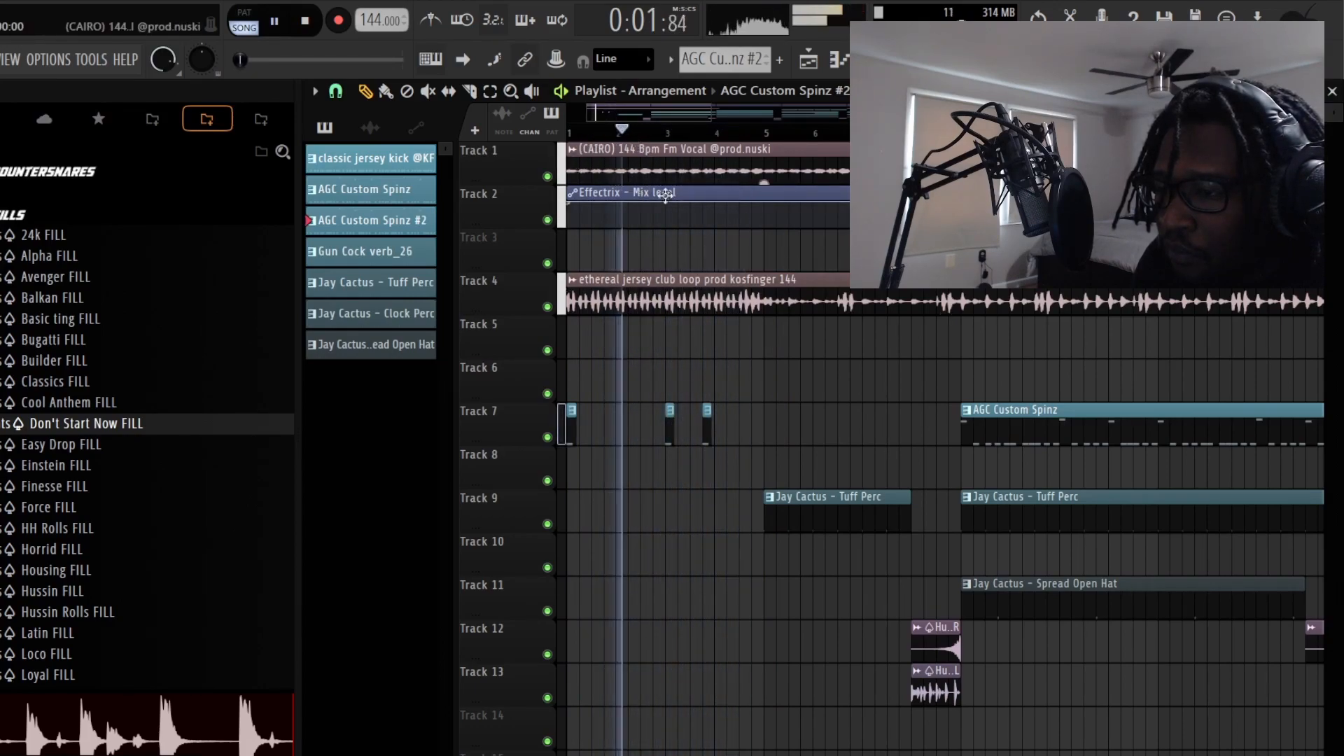
pyautogui.click(694, 433)
pyautogui.rightClick(709, 431)
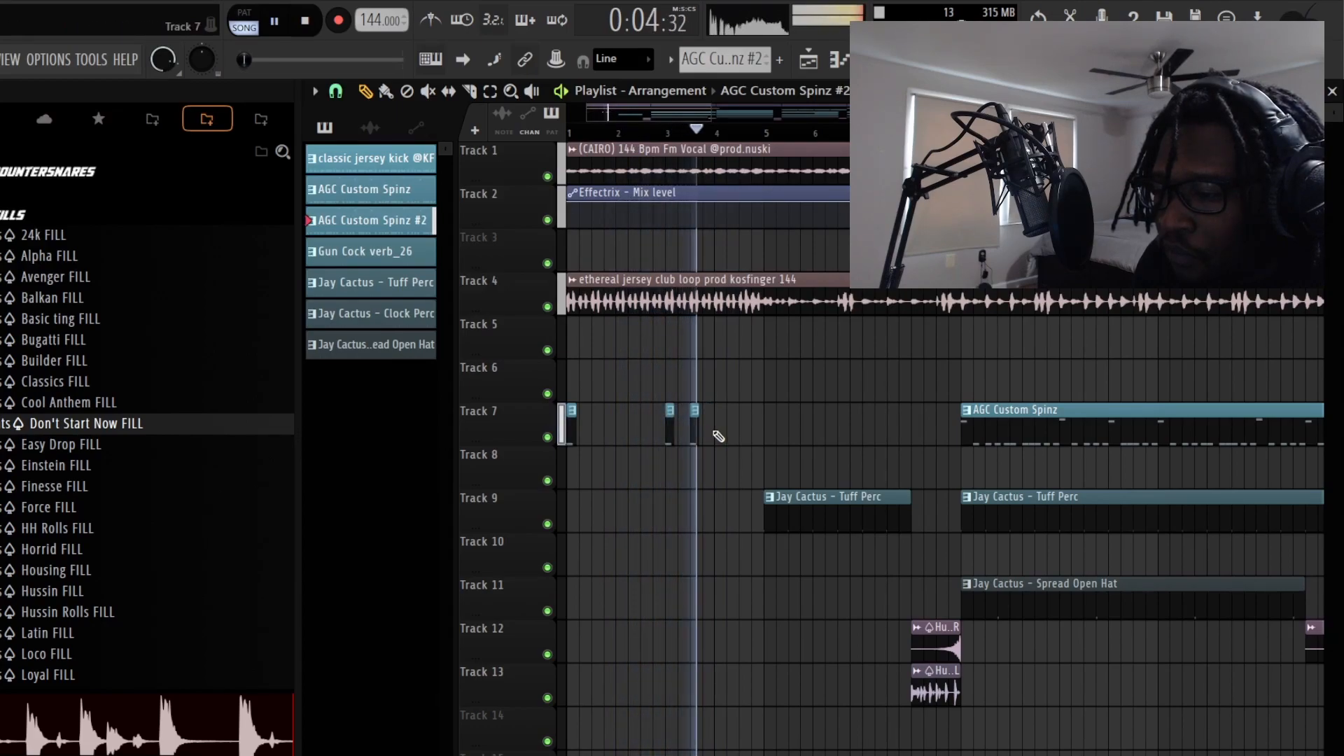
# Step: Add an AGC Custom Spinz #2 clip about one bar long at bar 4 of Track 7 and replay the intro
pyautogui.click(721, 421)
pyautogui.moveTo(721, 420); pyautogui.dragTo(773, 421)
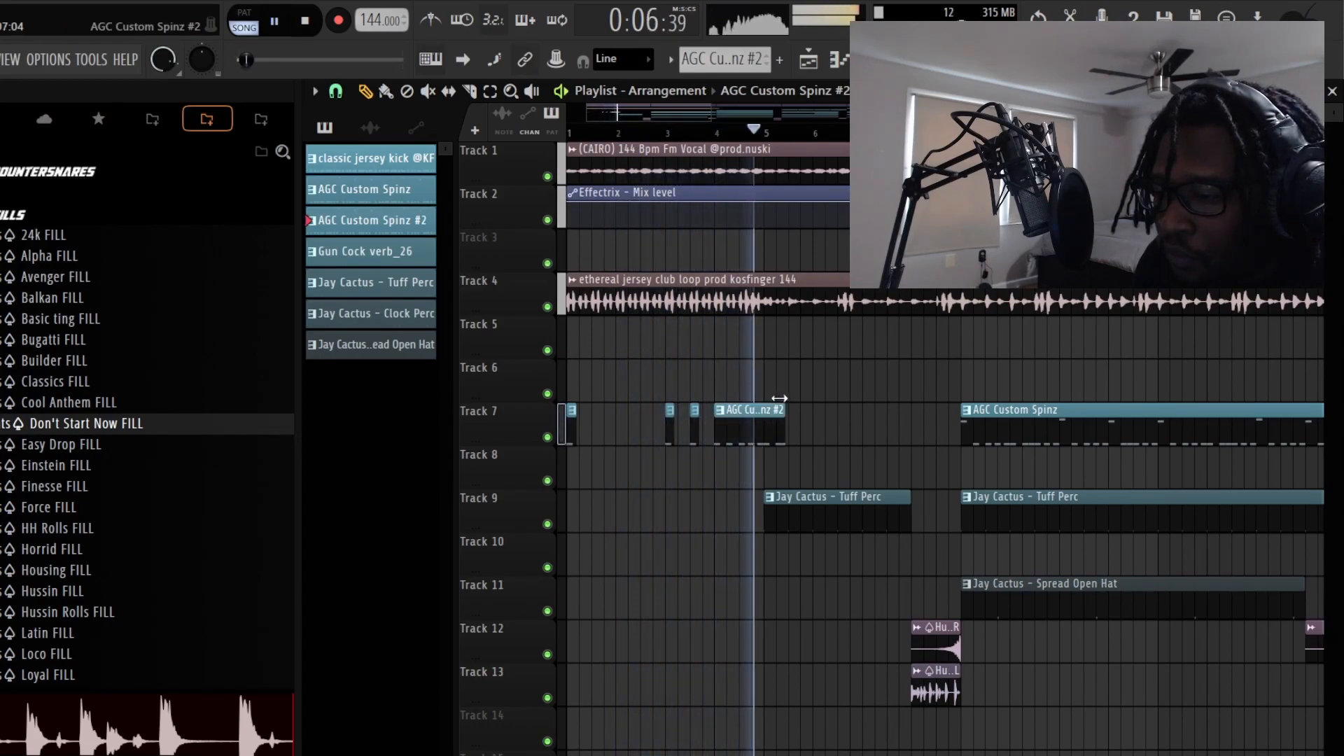
pyautogui.click(593, 132)
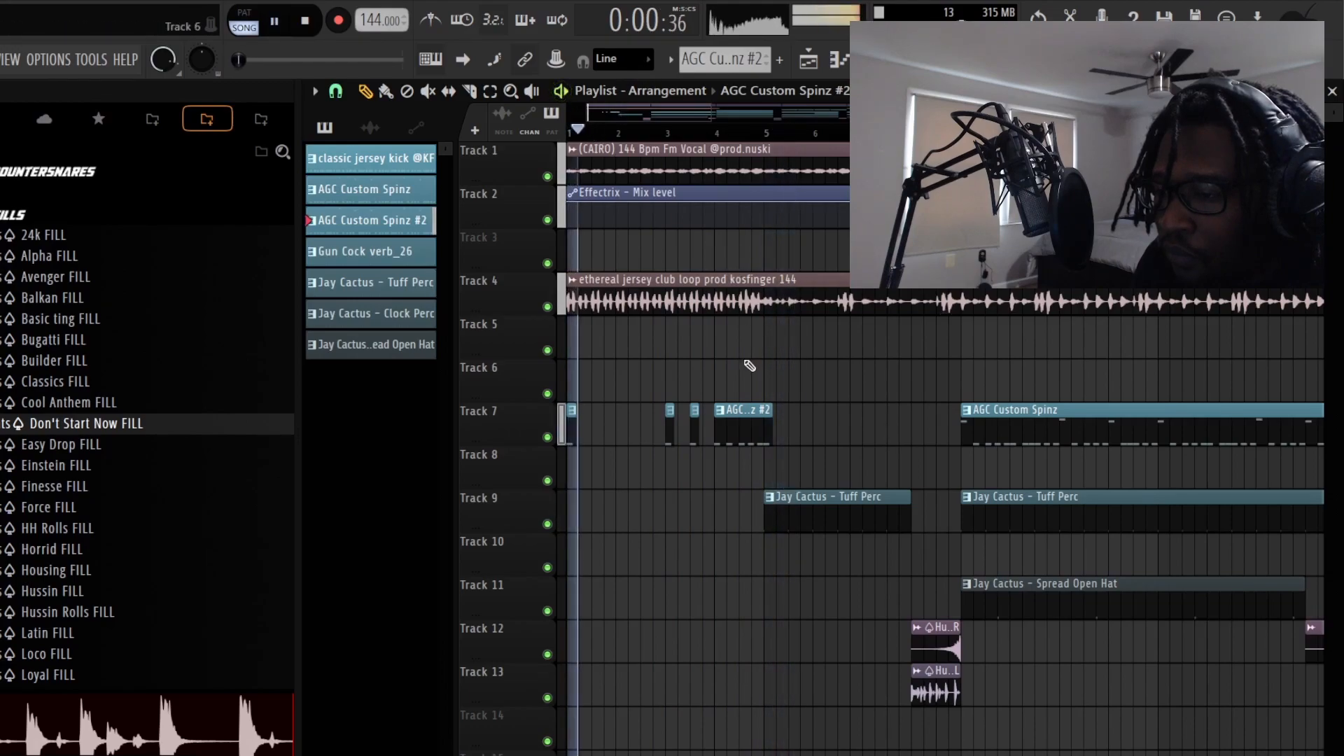
# Step: Duplicate the Track 7 AGC Custom Spinz #2 hits of bars 1 to 4 so they repeat from bar 5
pyautogui.click(470, 92)
pyautogui.moveTo(762, 464)
pyautogui.mouseDown()
pyautogui.moveTo(762, 388)
pyautogui.moveTo(668, 427)
pyautogui.mouseUp()
pyautogui.click(365, 92)
pyautogui.hotkey('ctrl', 'b')
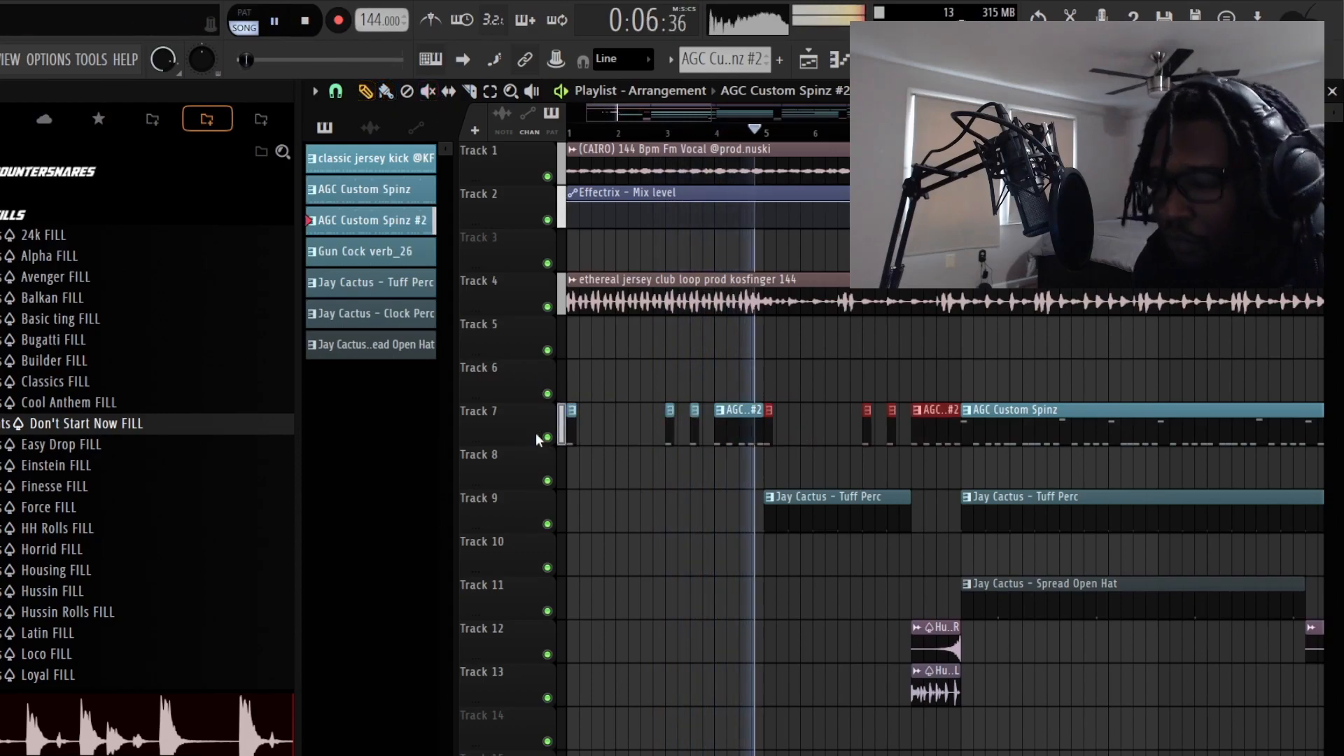
# Step: Listen through the arrangement from the repeated intro hits onward, checking the transitions across all tracks
pyautogui.scroll(-4, 821, 136)
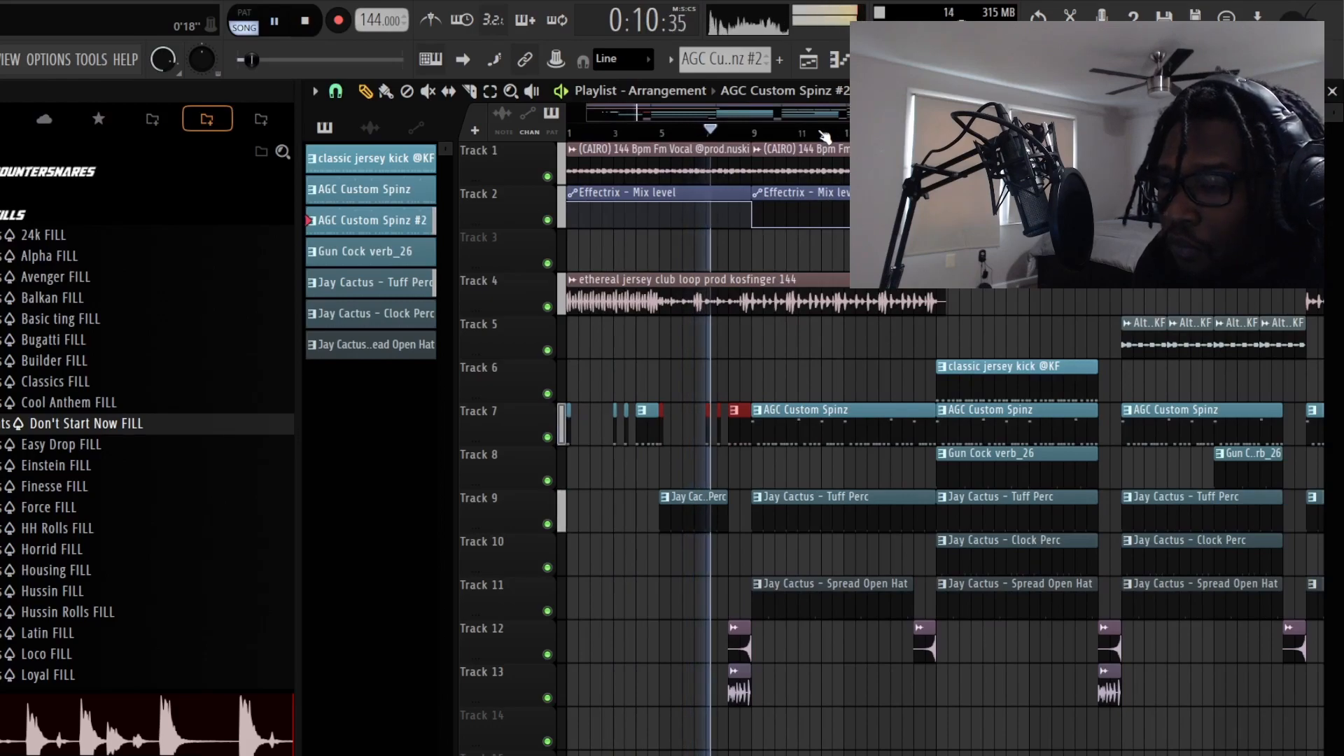
pyautogui.scroll(2, 824, 136)
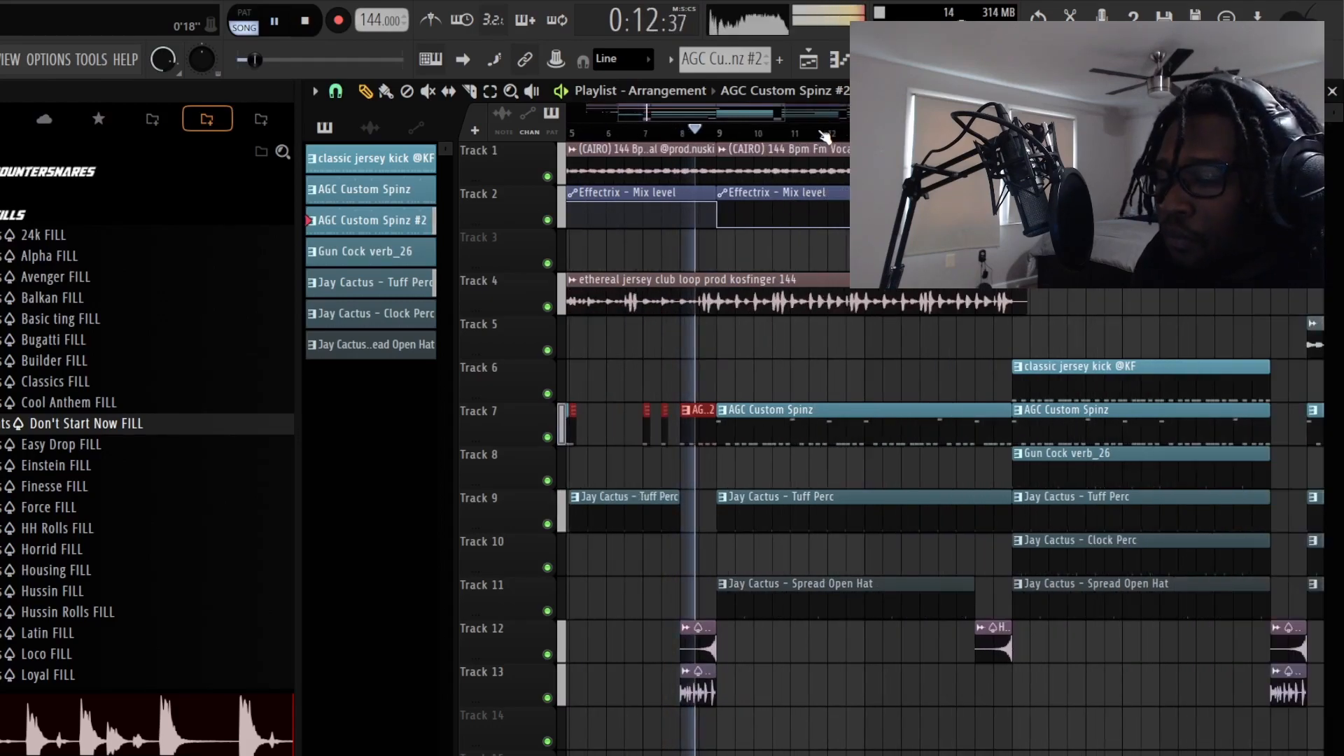
pyautogui.scroll(-3, 824, 137)
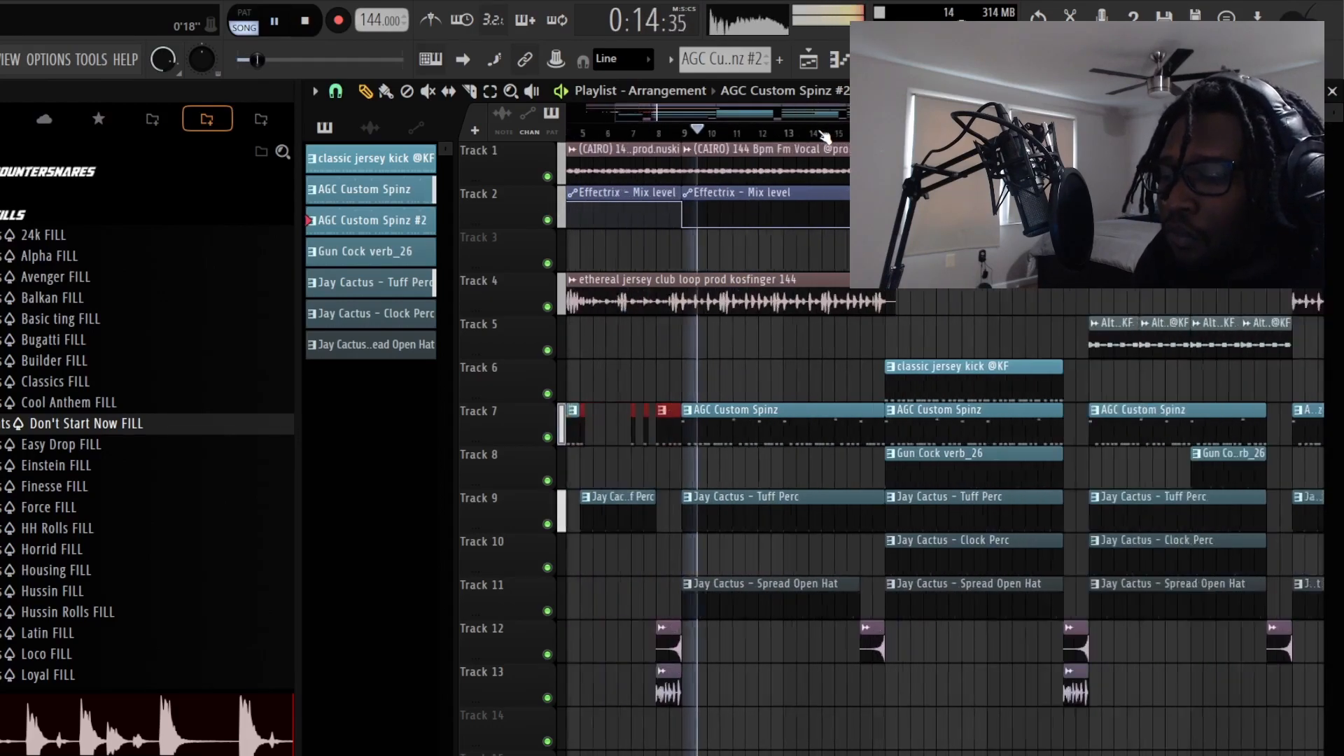
pyautogui.scroll(-4, 823, 136)
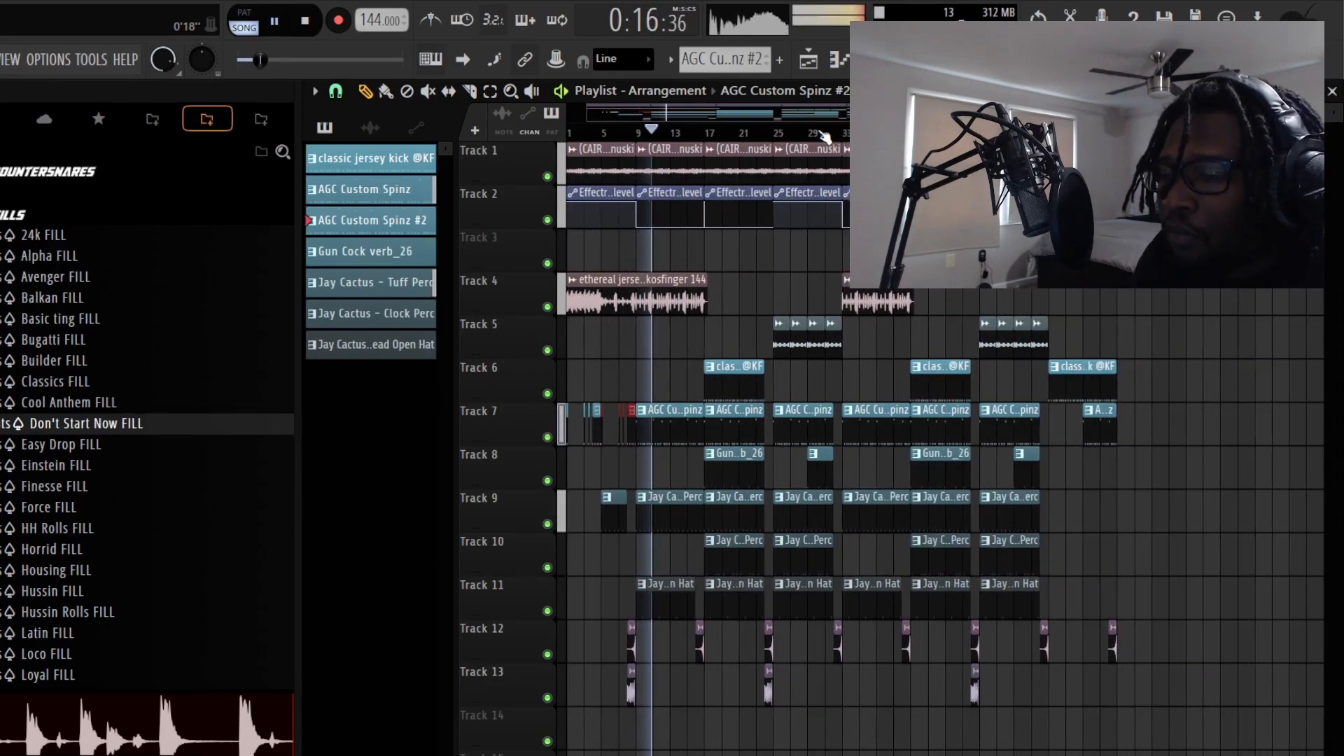
pyautogui.moveTo(769, 118); pyautogui.dragTo(723, 117)
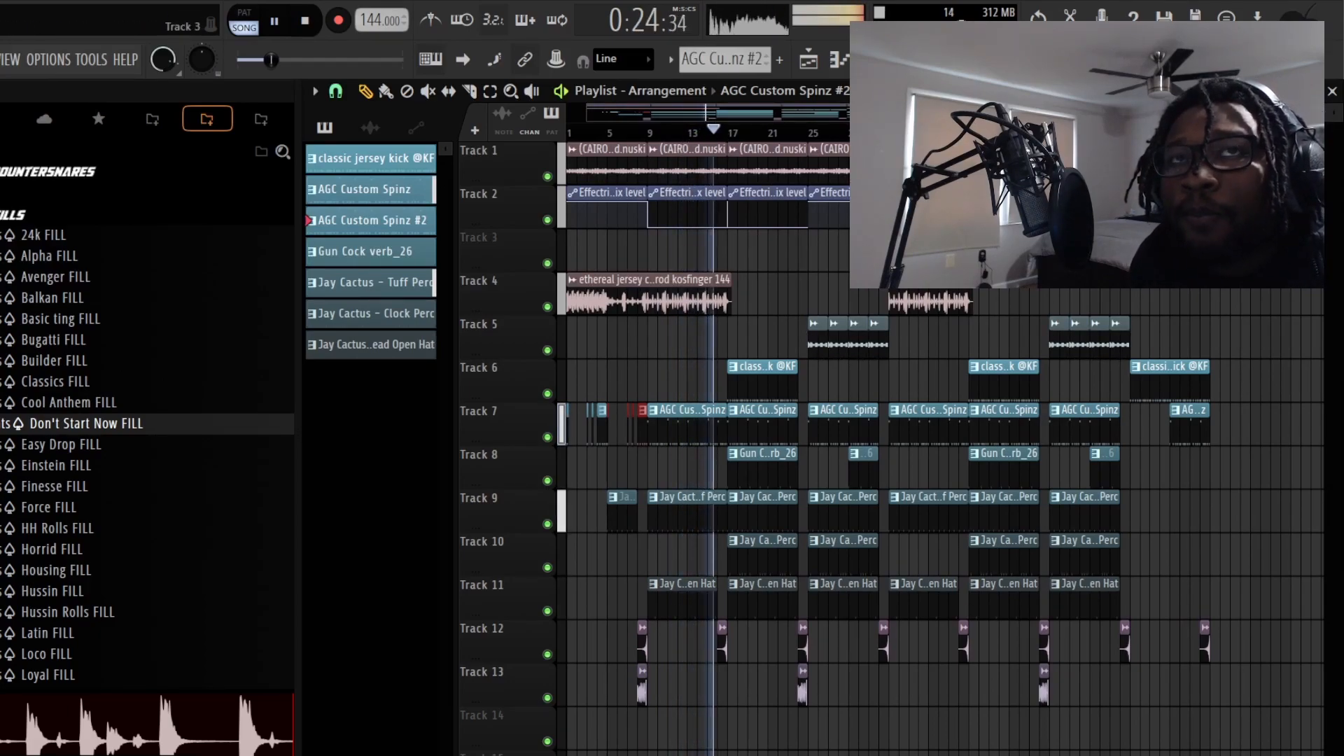
pyautogui.moveTo(1336, 109); pyautogui.dragTo(1337, 136)
pyautogui.scroll(-1, 1161, 254)
pyautogui.scroll(1, 1148, 224)
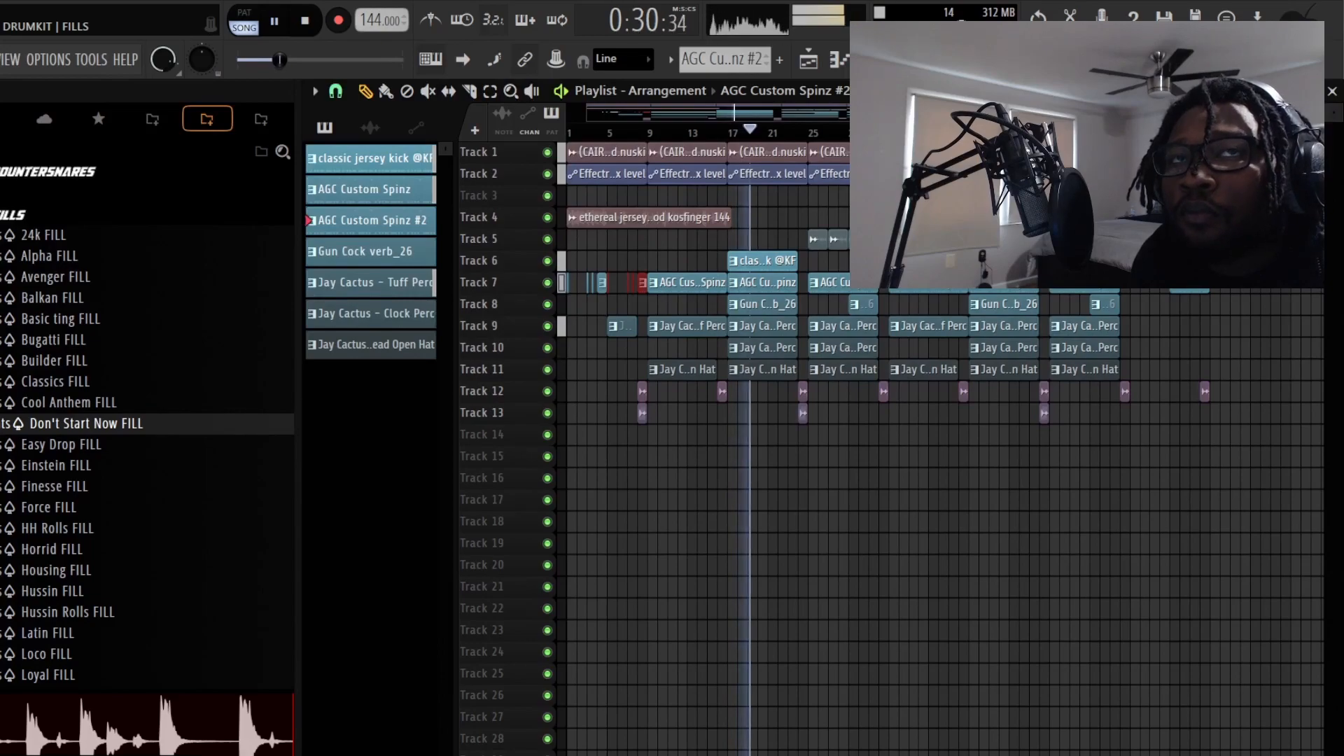
pyautogui.scroll(2, 1158, 238)
pyautogui.scroll(2, 1158, 238)
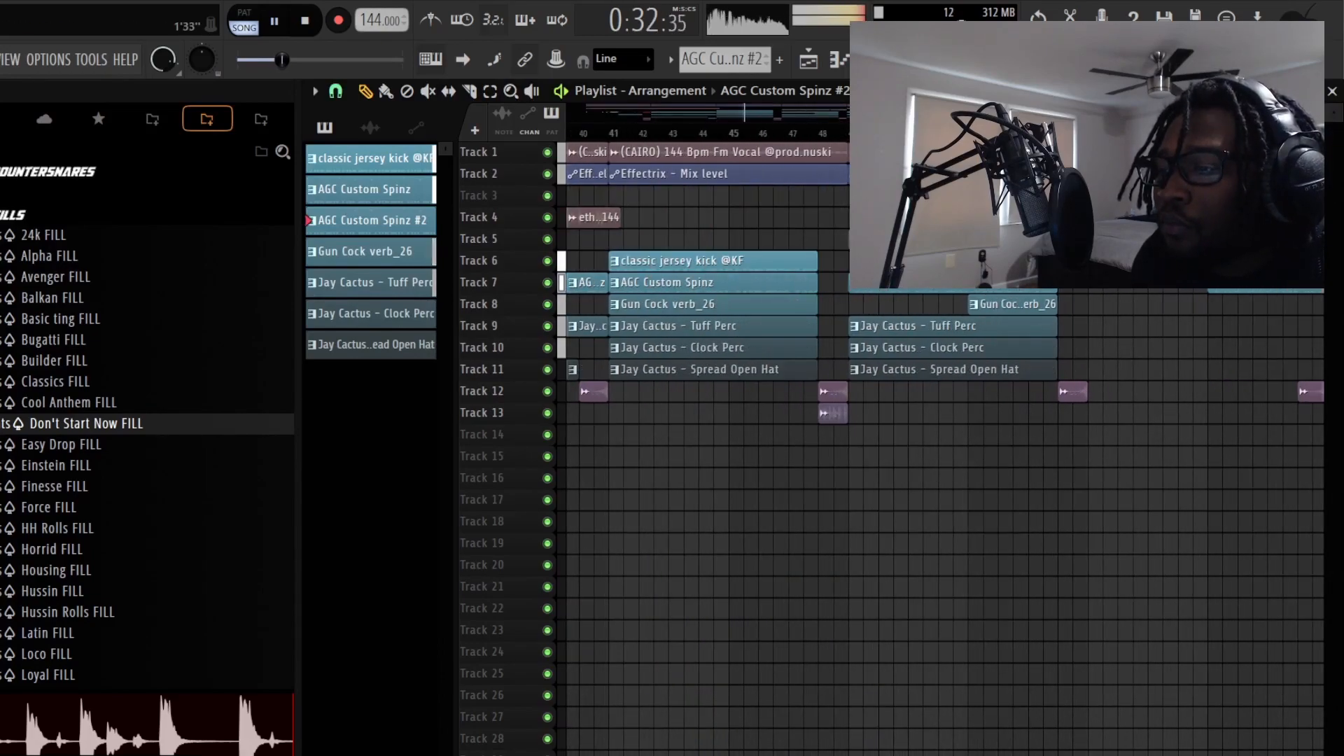
pyautogui.hscroll(-6, 1158, 238)
pyautogui.moveTo(1333, 118); pyautogui.dragTo(1333, 151)
pyautogui.scroll(-5, 910, 224)
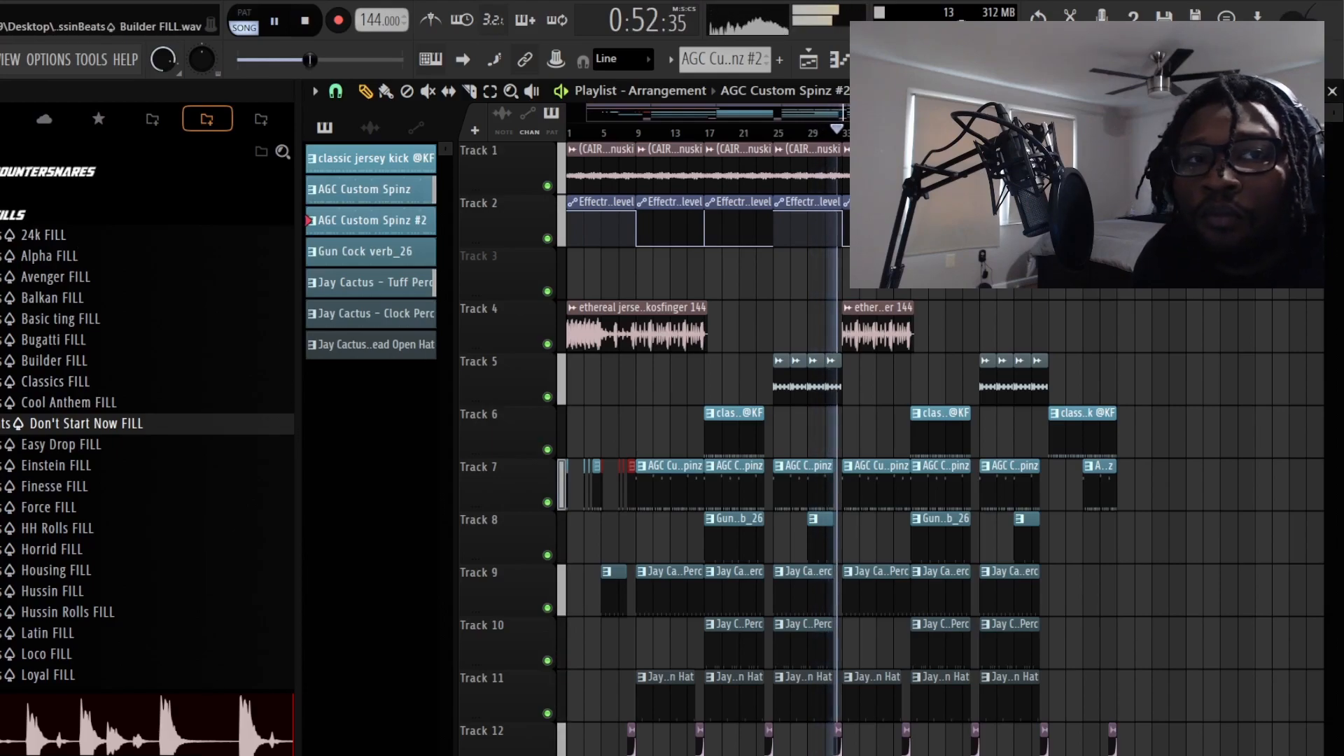
pyautogui.press('space')
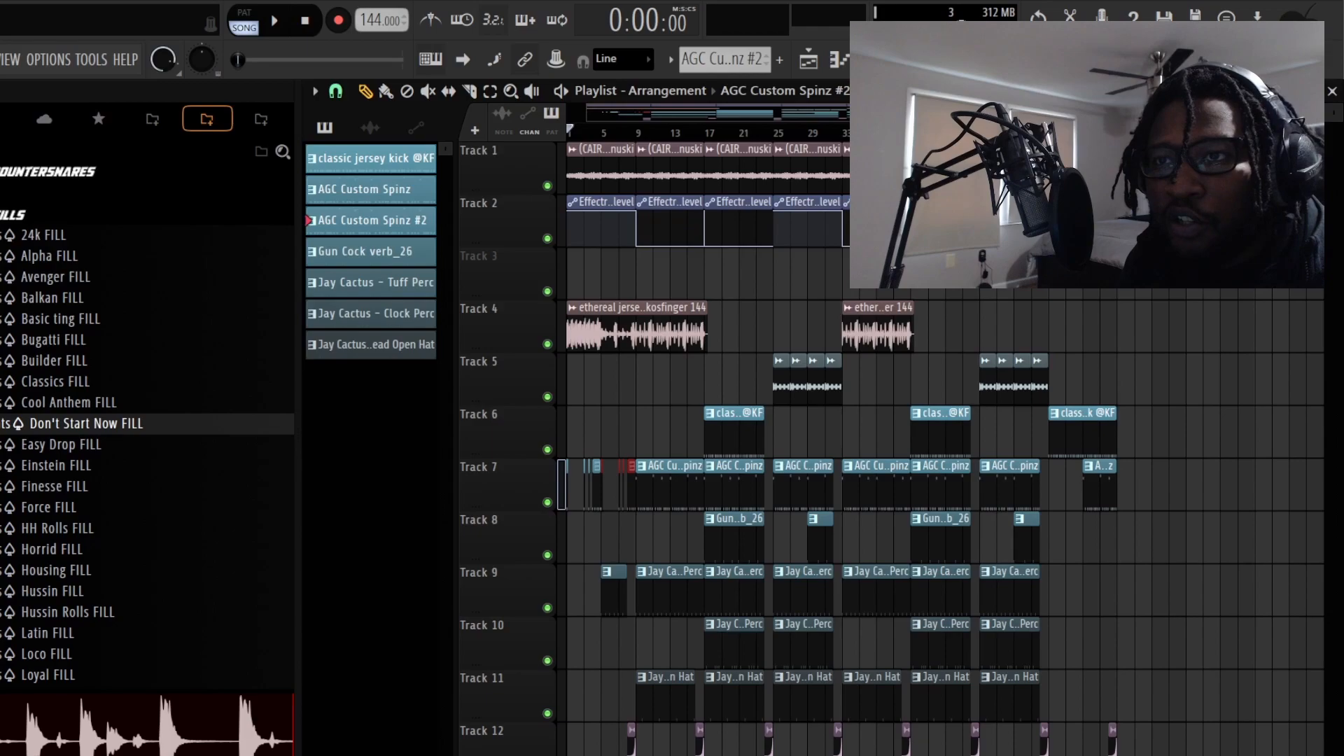
# Step: Play the arrangement again from the start and look over its upper and lower tracks
pyautogui.press('space')
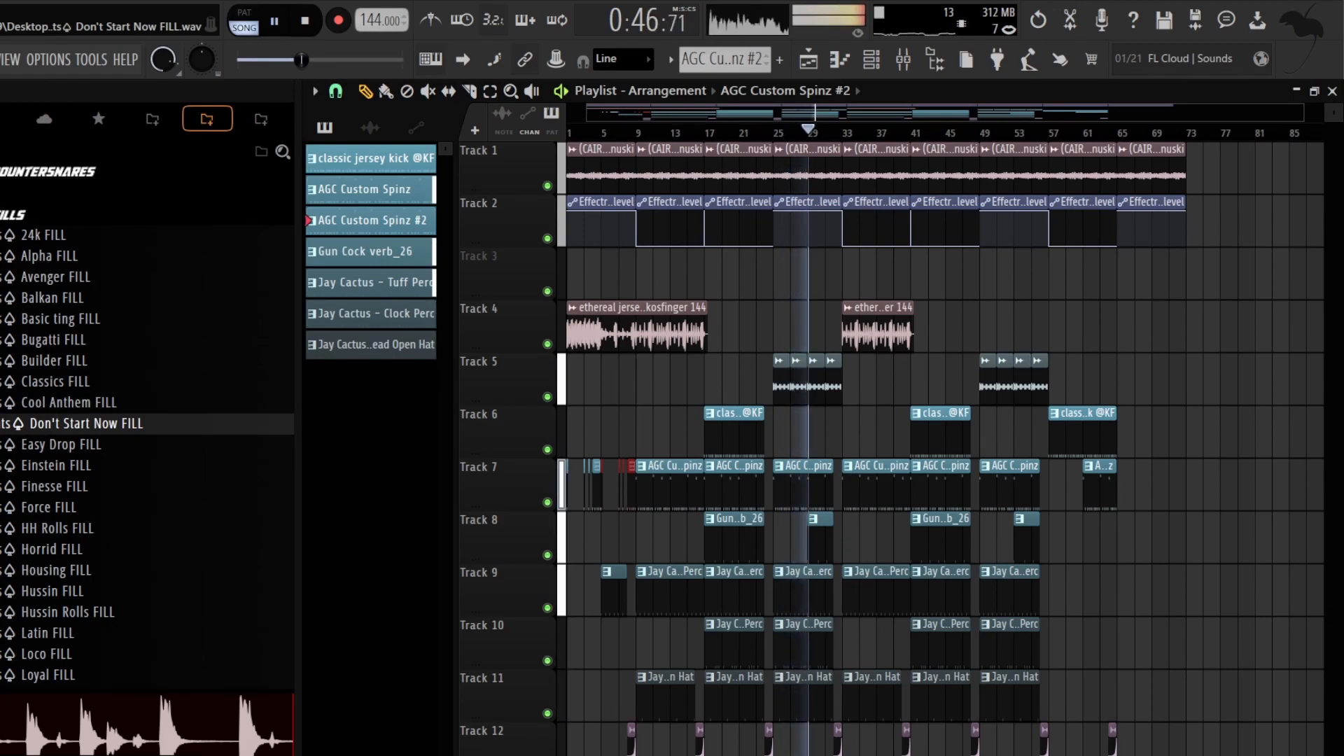
pyautogui.scroll(-5, 980, 345)
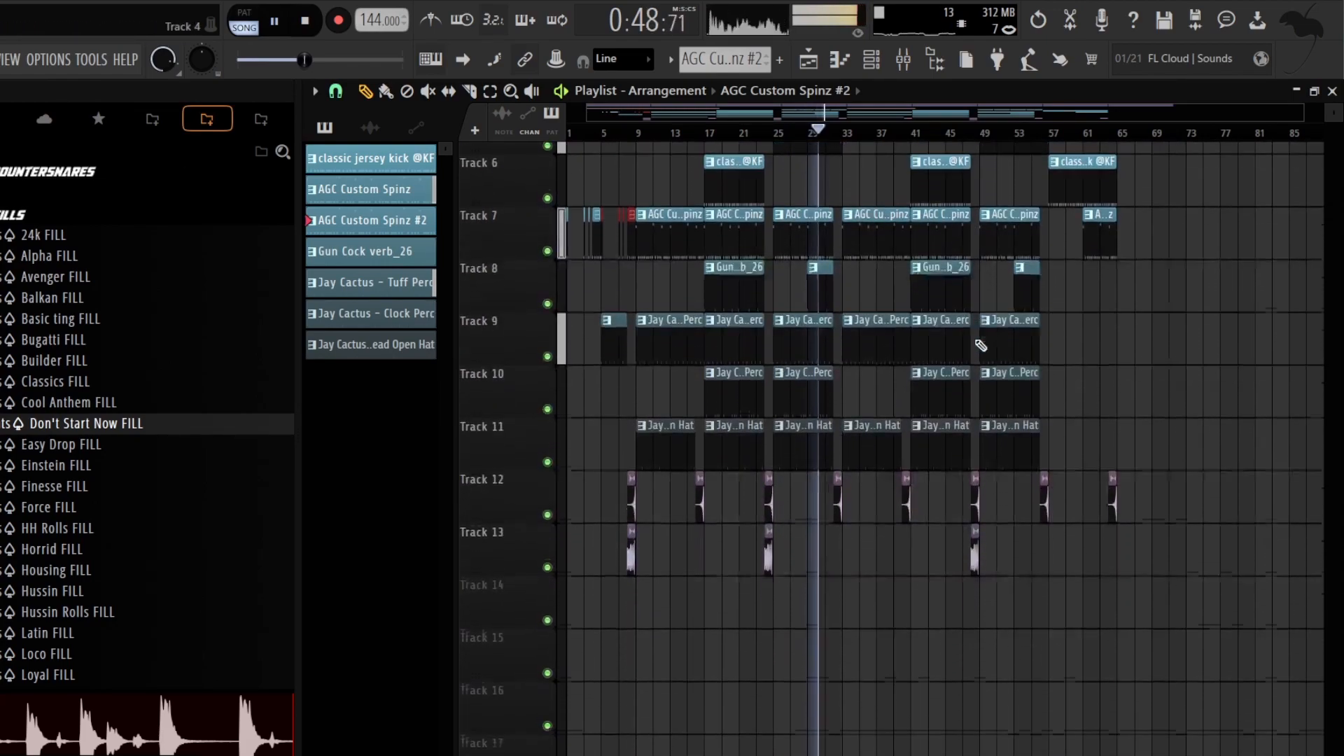
pyautogui.scroll(5, 980, 345)
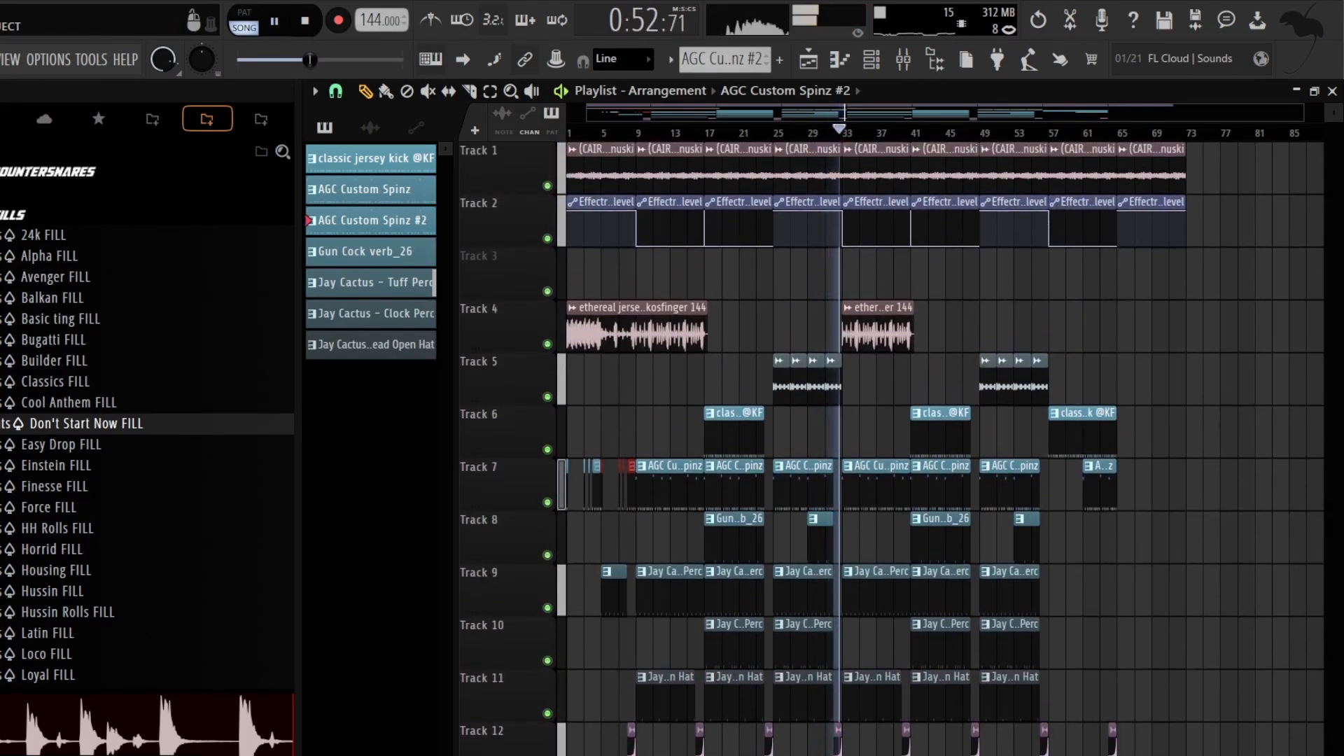
# Step: Close the open fills folder, switch the browser to the next file collection and narrow it to widen the playlist
pyautogui.click(1, 91)
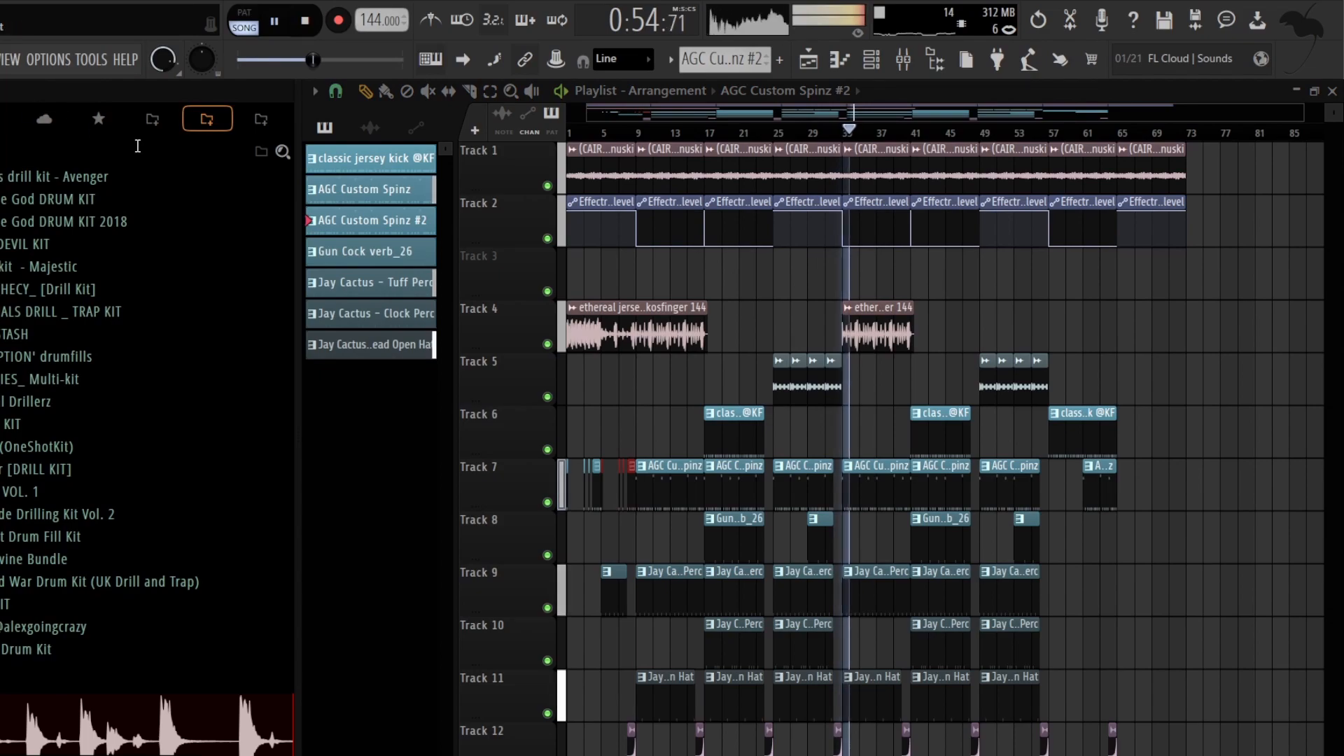
pyautogui.click(273, 126)
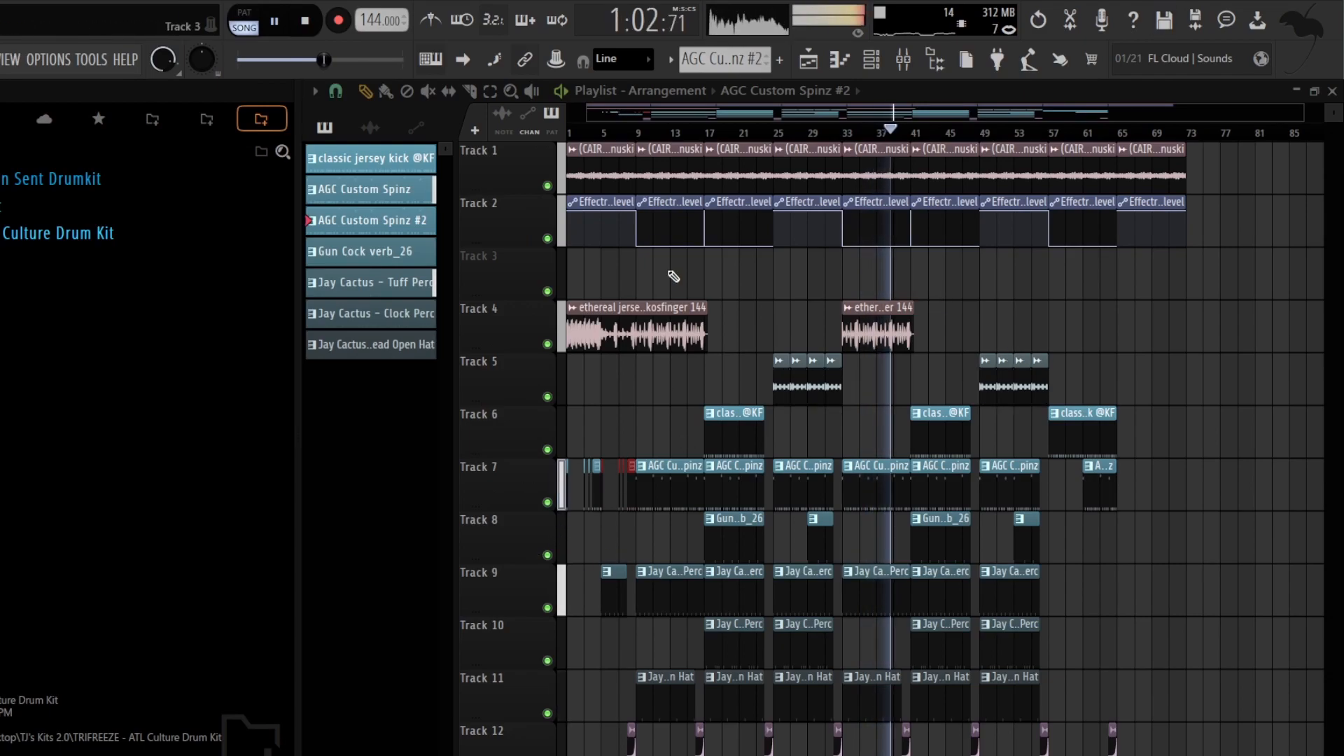
pyautogui.moveTo(297, 131); pyautogui.dragTo(50, 131)
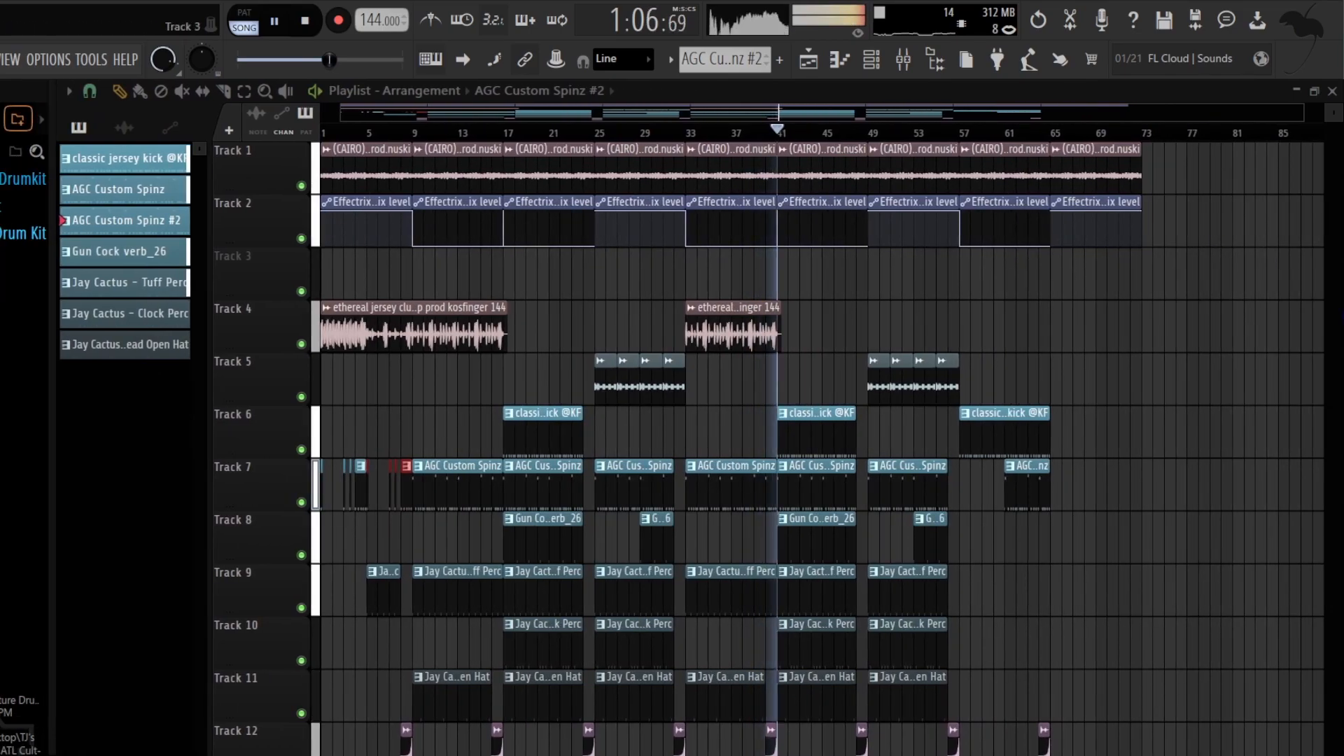
# Step: Review all playlist tracks while the song plays to its end, and stop playback without leaving any stray clip
pyautogui.scroll(-1, 1045, 328)
pyautogui.scroll(-3, 1045, 328)
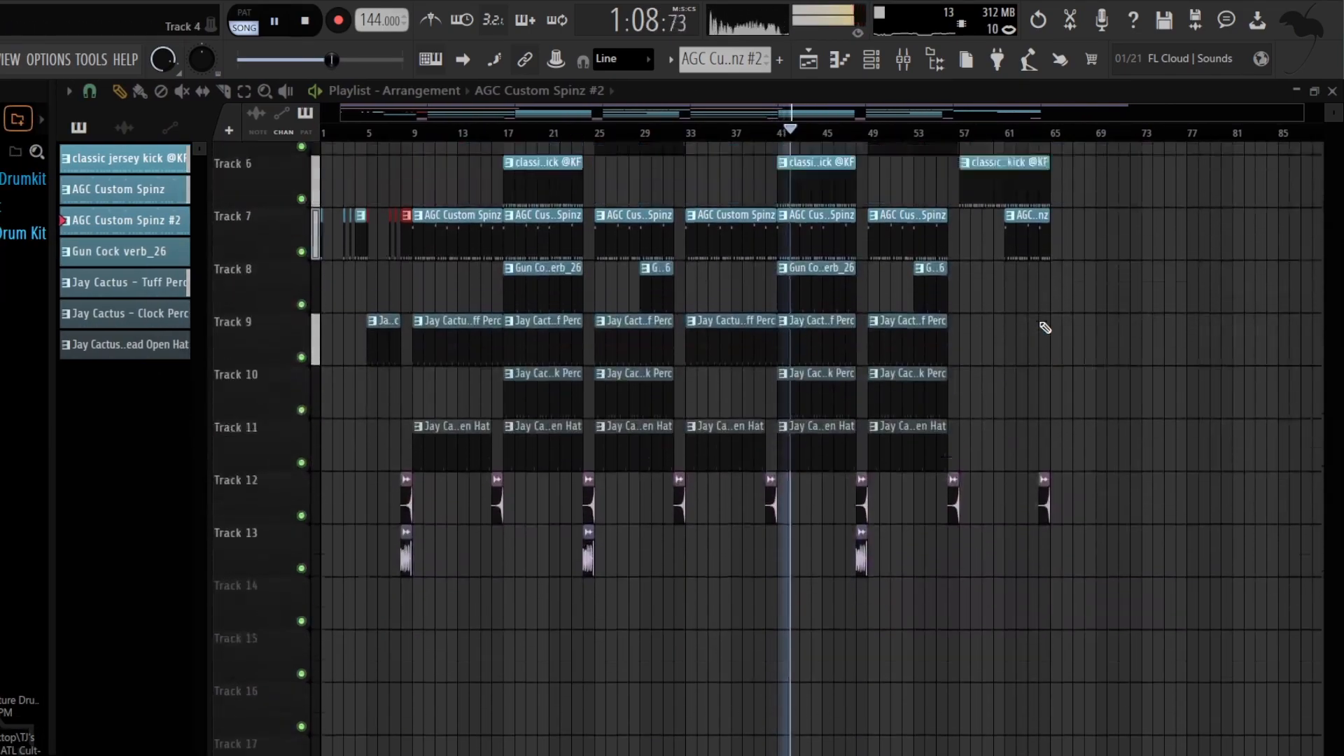
pyautogui.scroll(4, 1044, 328)
pyautogui.scroll(-5, 1044, 328)
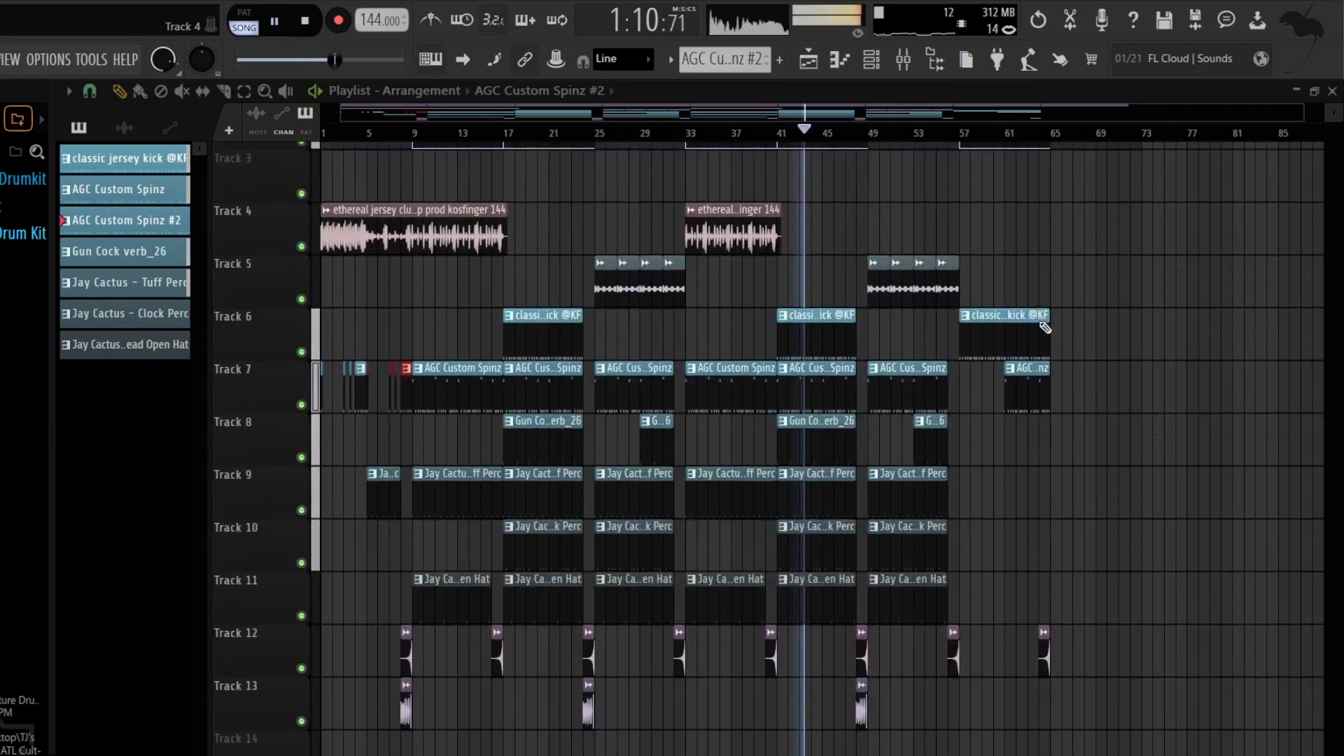
pyautogui.scroll(5, 1045, 327)
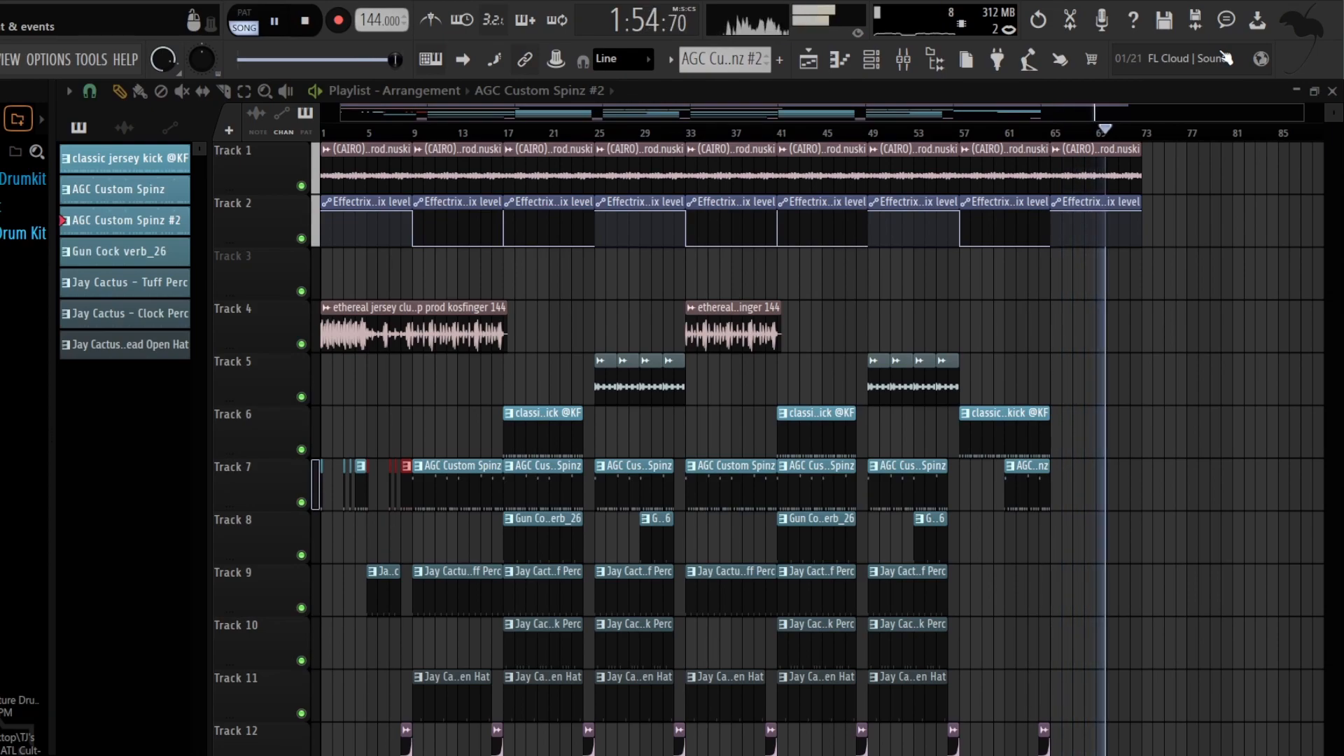
pyautogui.click(1280, 223)
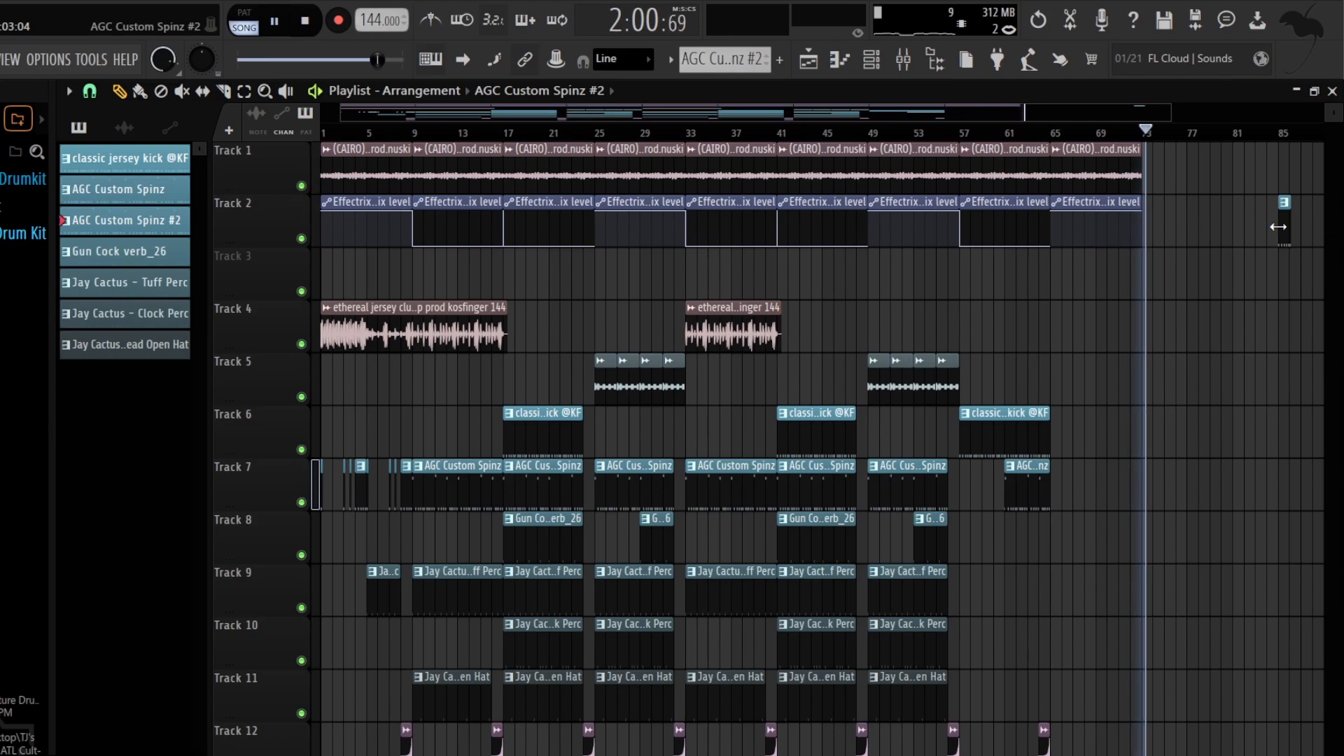
pyautogui.press('space')
pyautogui.rightClick(1281, 228)
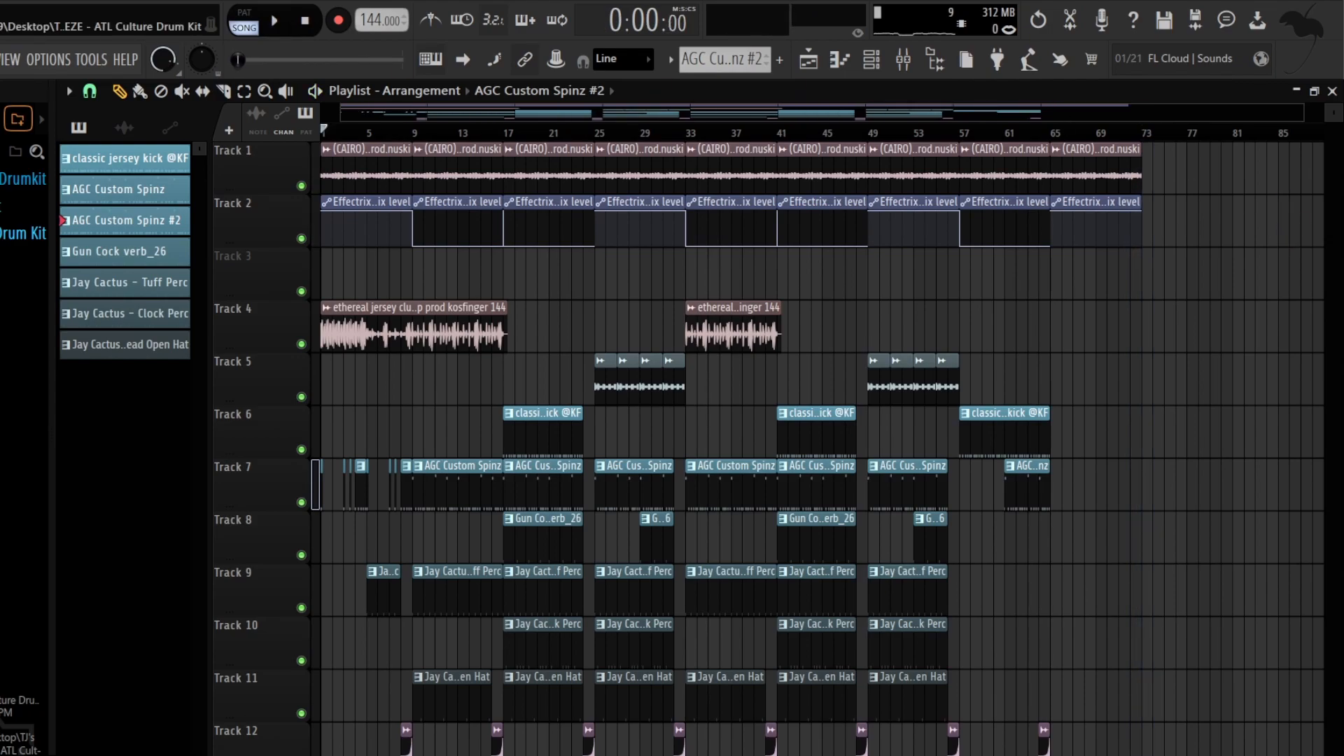